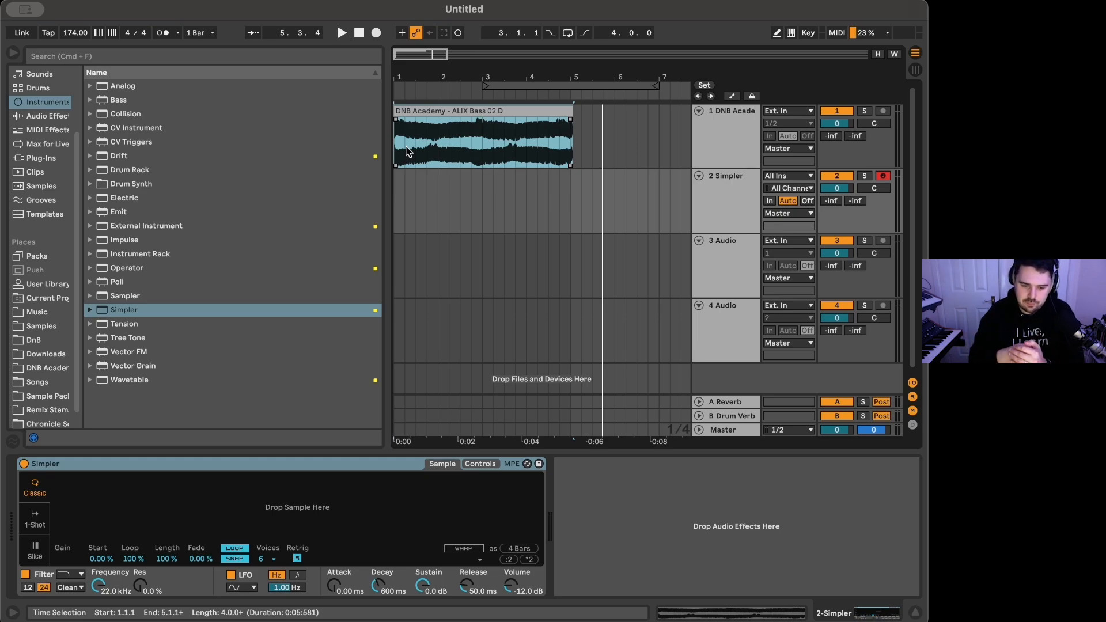
Audition the DNB Academy - ALIX Bass 02 D clip with its track soloed, and unsolo the track.
click(444, 126)
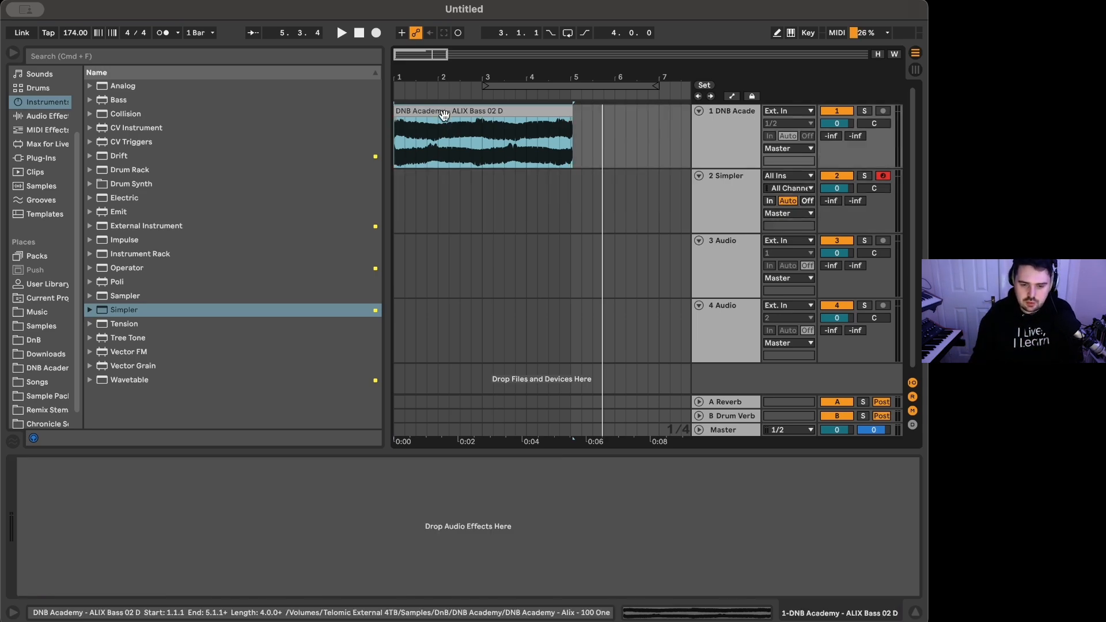
scroll(433, 134, up, 3)
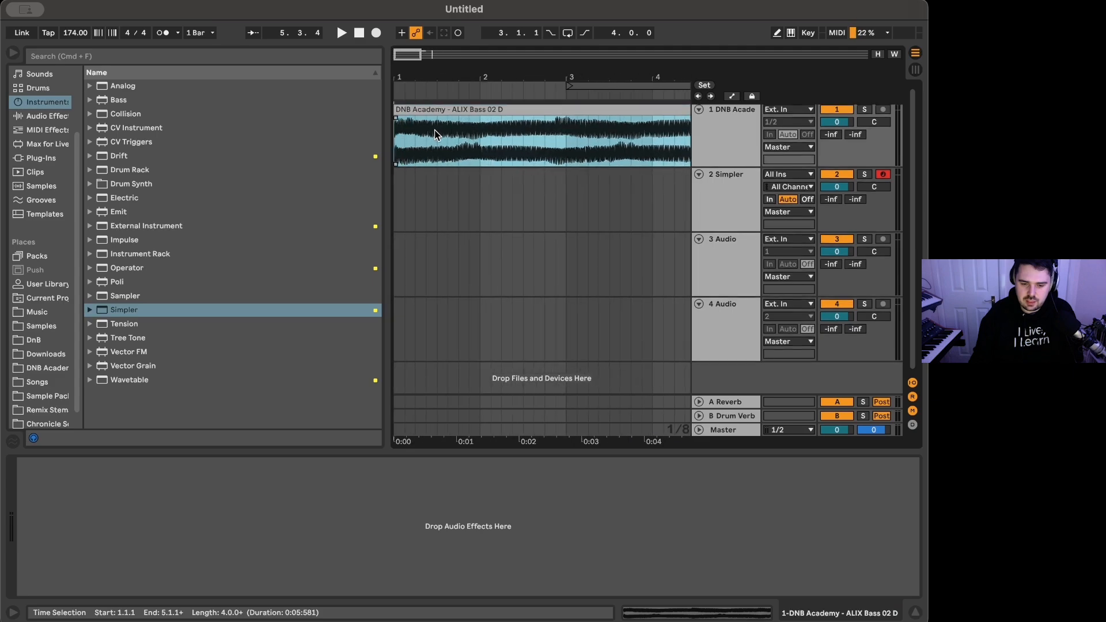
scroll(436, 133, down, 2)
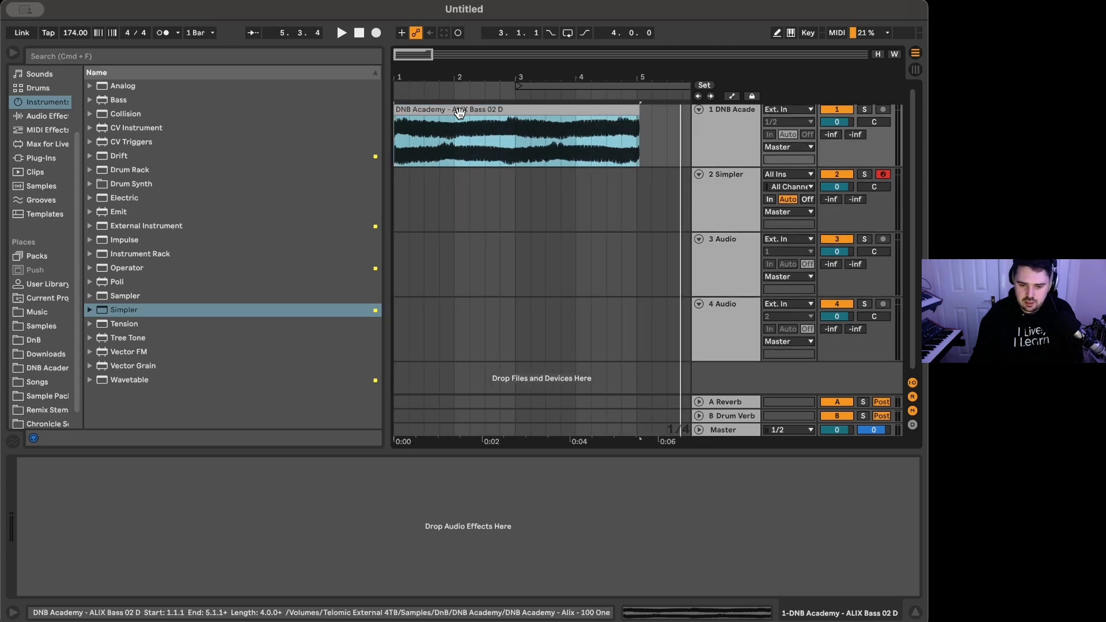
key(space)
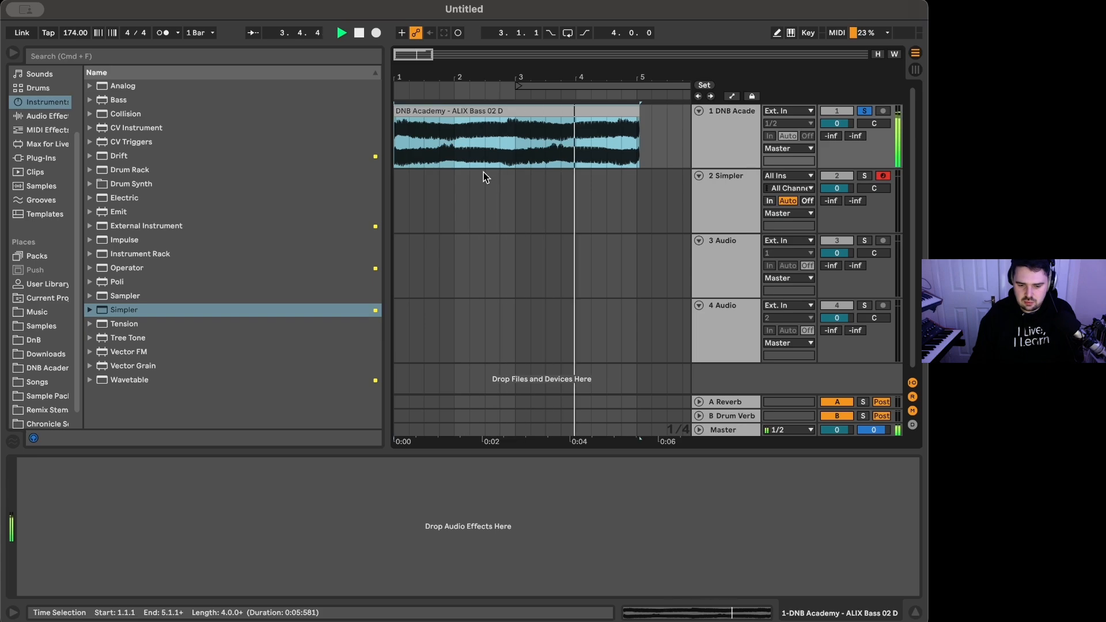
key(space)
key(s)
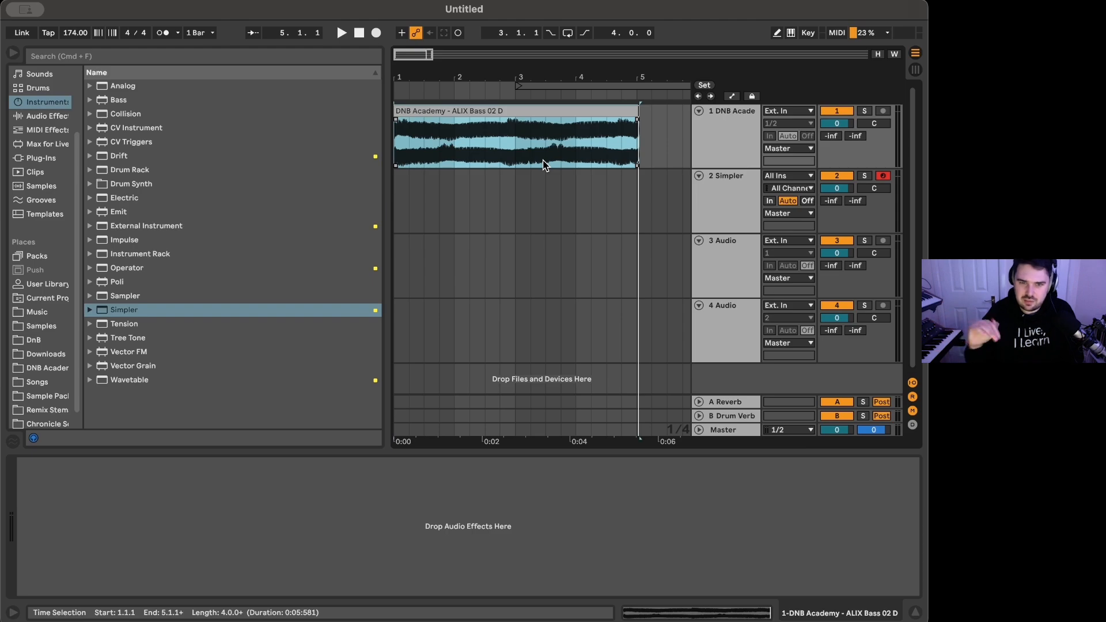
Load the DNB Academy - ALIX Bass 02 D clip as the sample in Simpler on track 2.
click(729, 188)
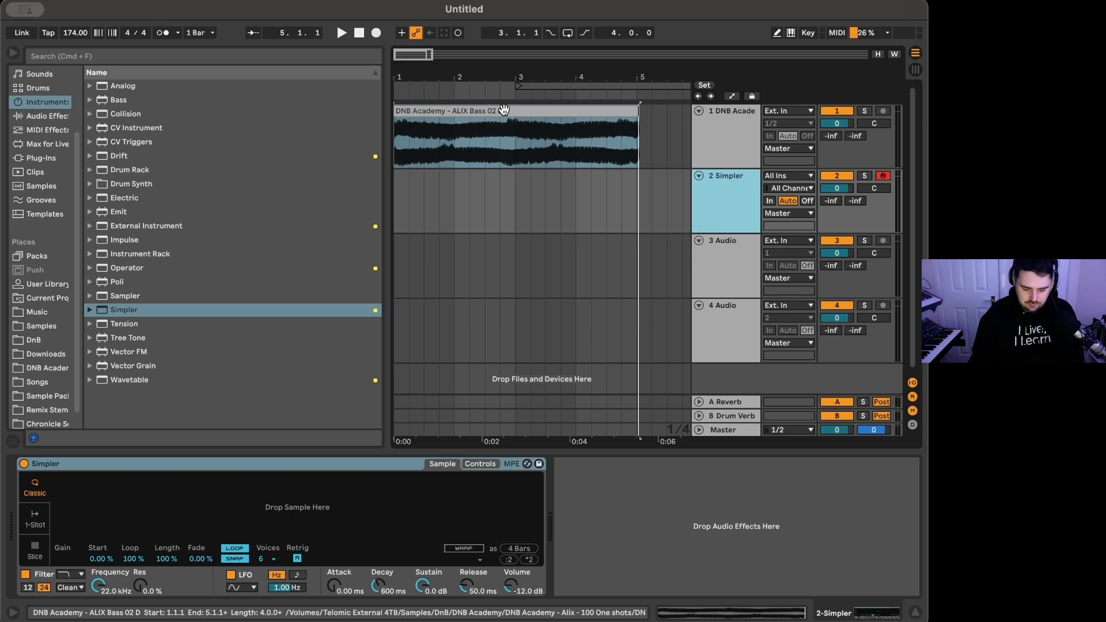
drag(504, 111, 308, 507)
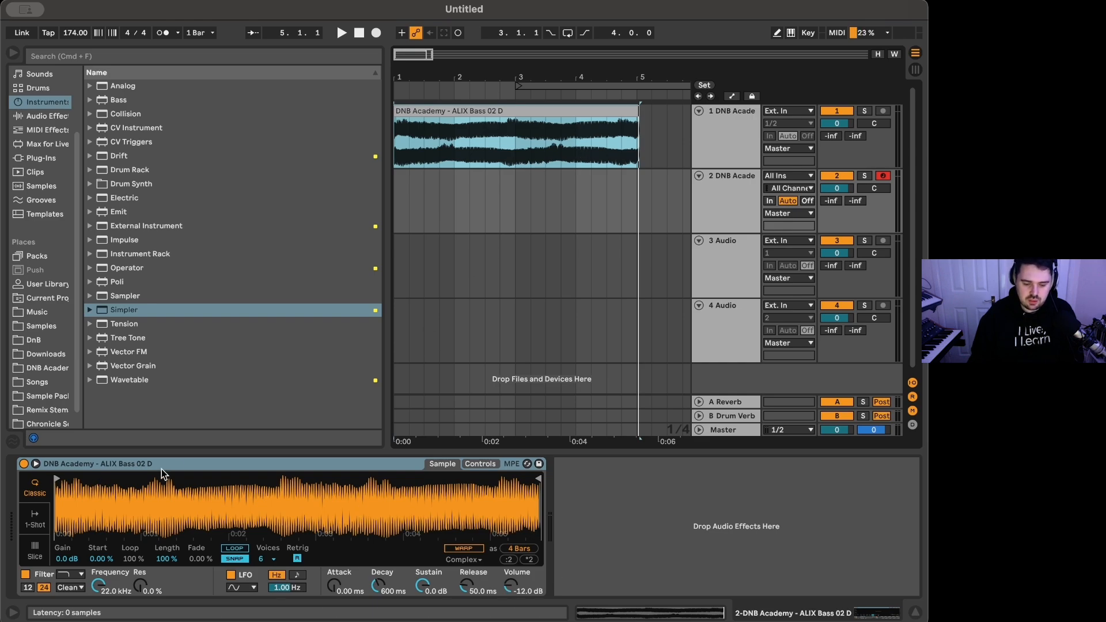
Group Simpler into an Instrument Rack and raise its volume to -2.29 dB.
click(184, 464)
key(super+g)
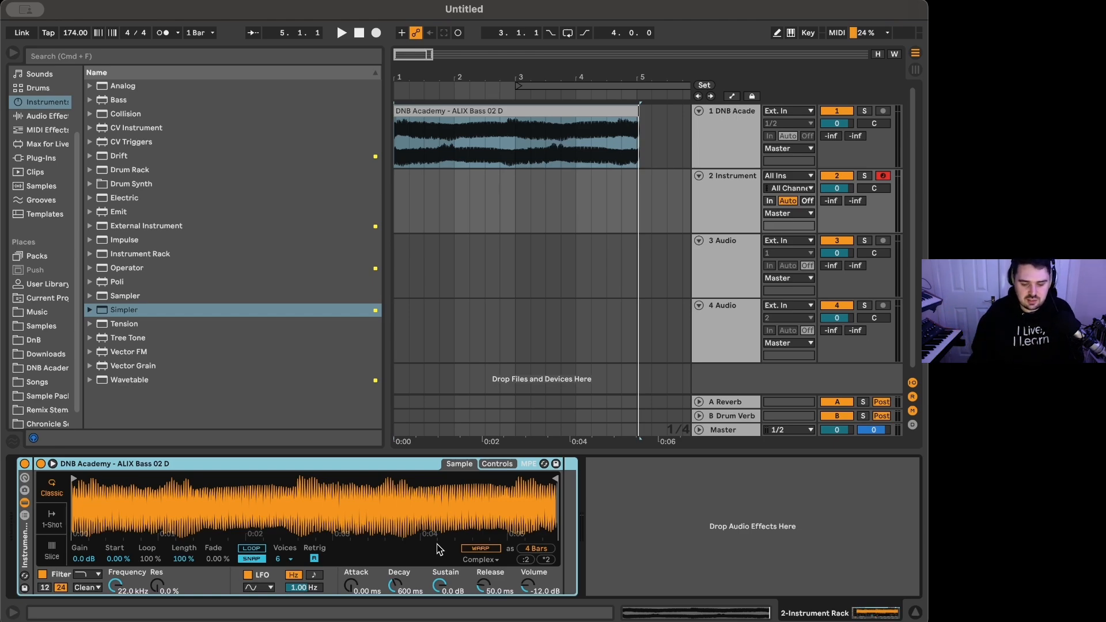
drag(530, 591, 530, 570)
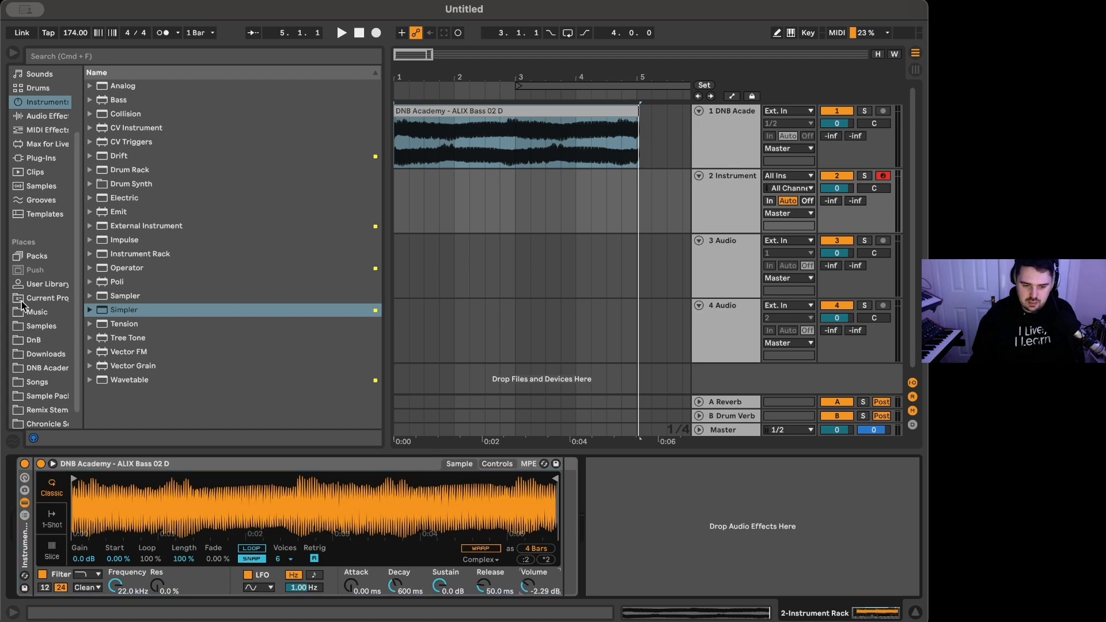
Deactivate the original audio track and create an empty four-bar MIDI clip from bar 1 on the instrument track.
click(738, 132)
click(397, 205)
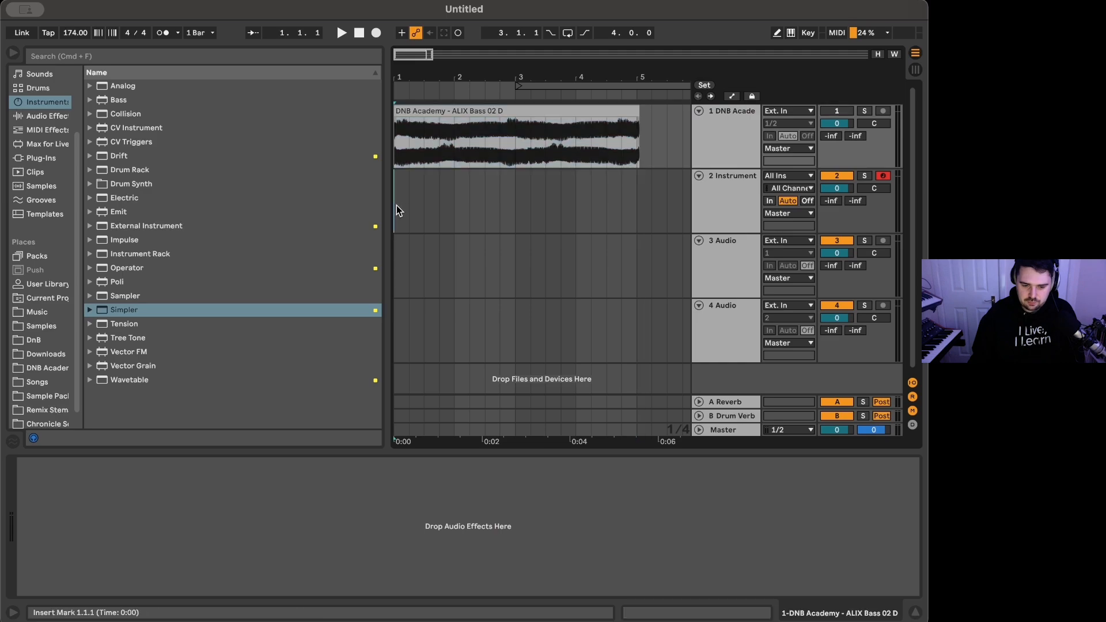
drag(396, 206, 629, 206)
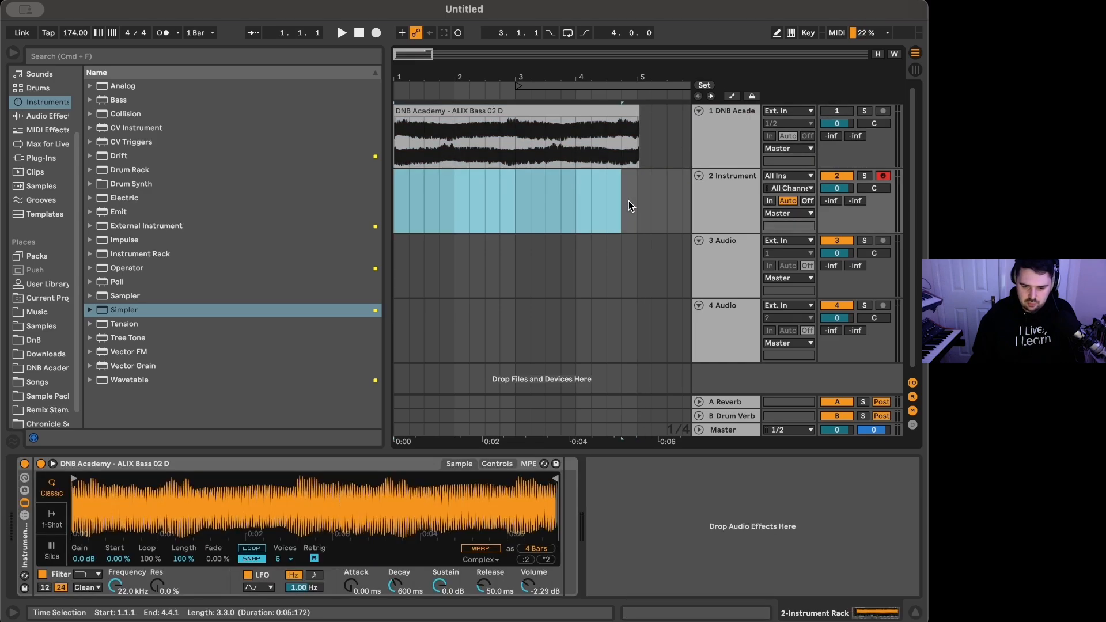
key(super+shift+m)
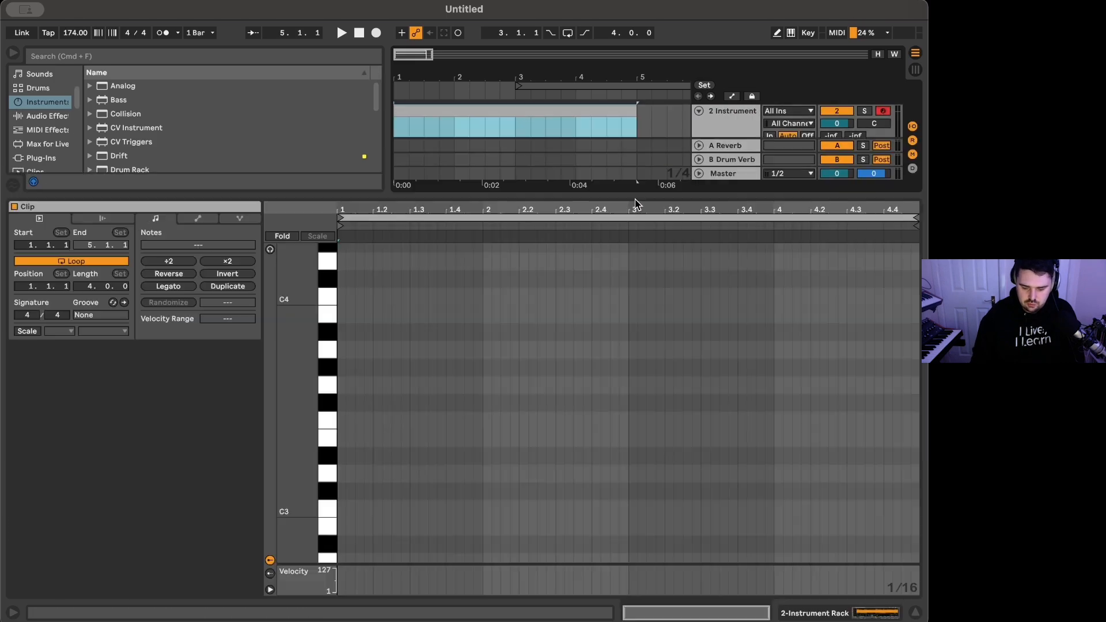
Add an F3 note spanning the whole four-bar MIDI clip and play it through the sampled bass.
key(b)
click(345, 422)
key(b)
click(176, 289)
key(space)
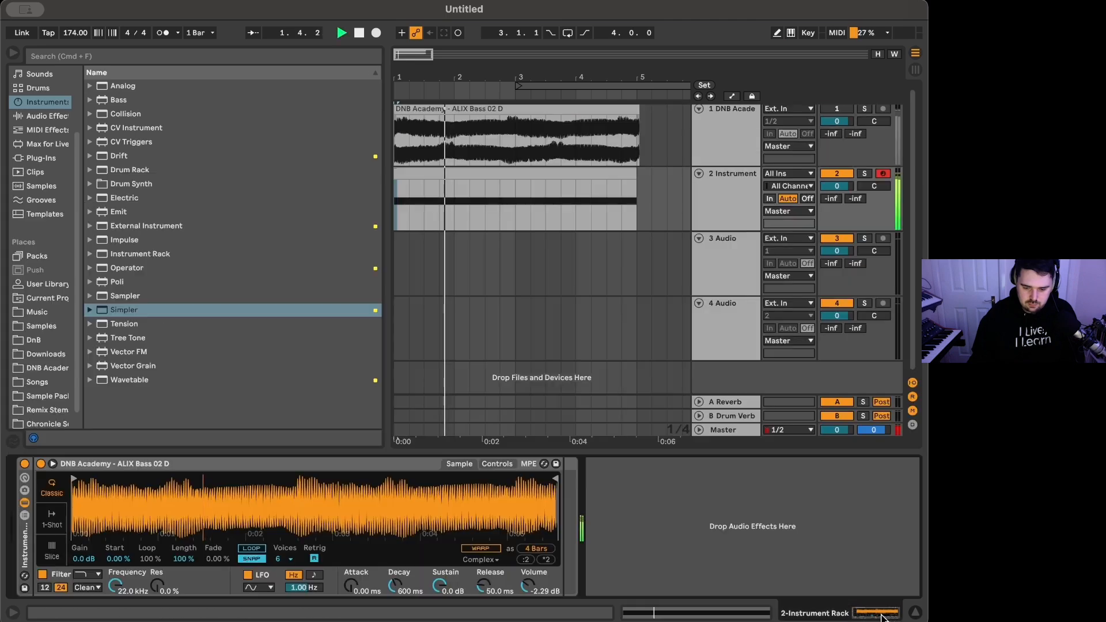
key(space)
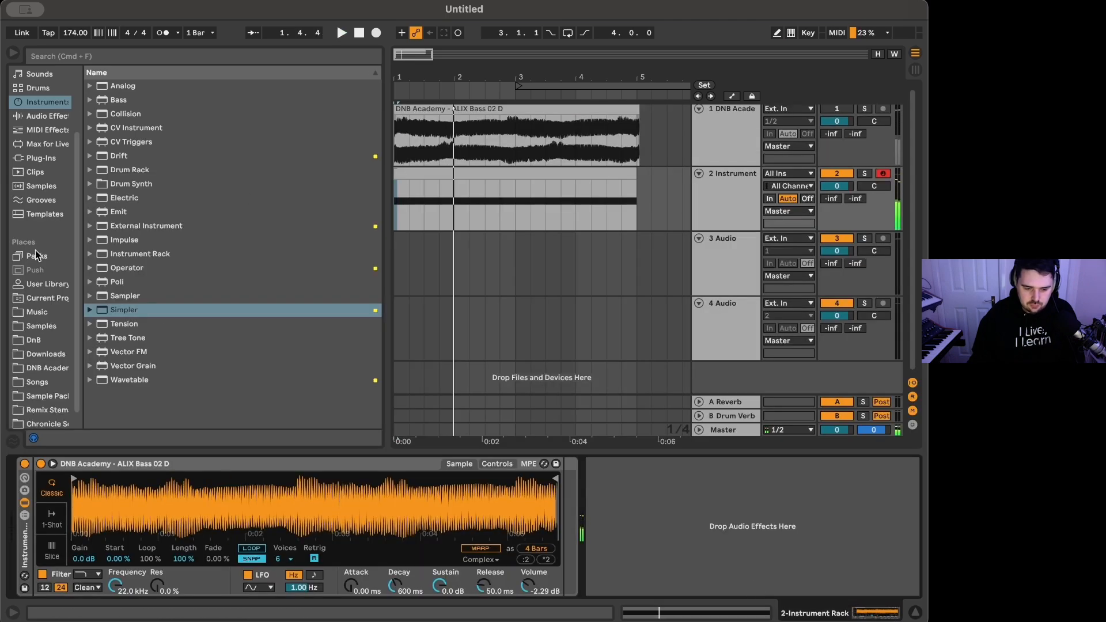
Add the Tuner audio effect after the Instrument Rack on track 2.
click(46, 116)
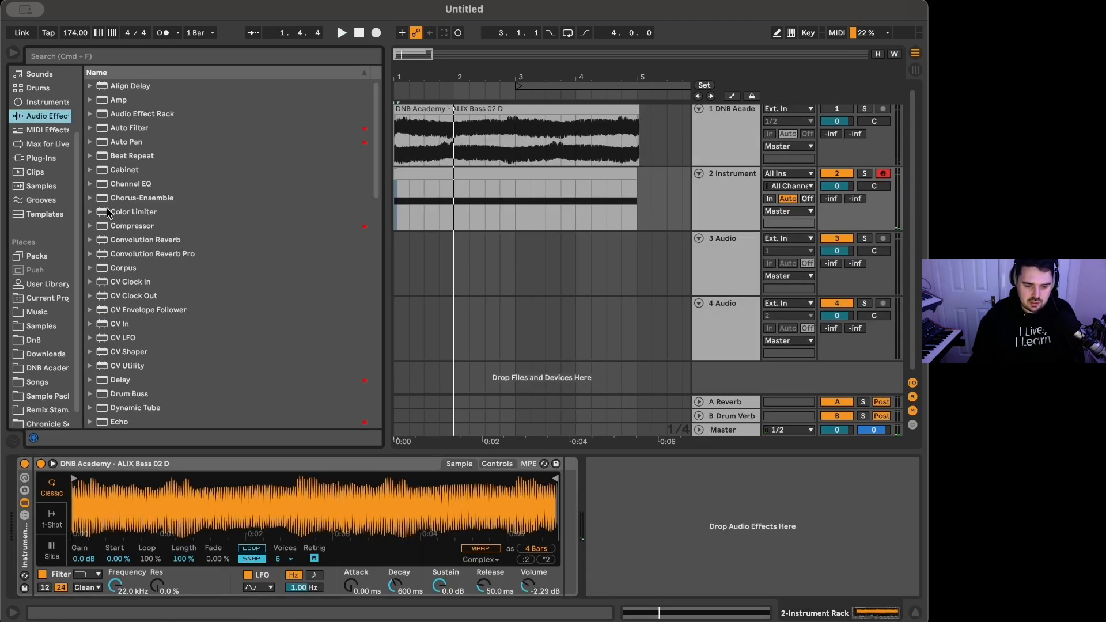
scroll(133, 348, down, 10)
double_click(122, 352)
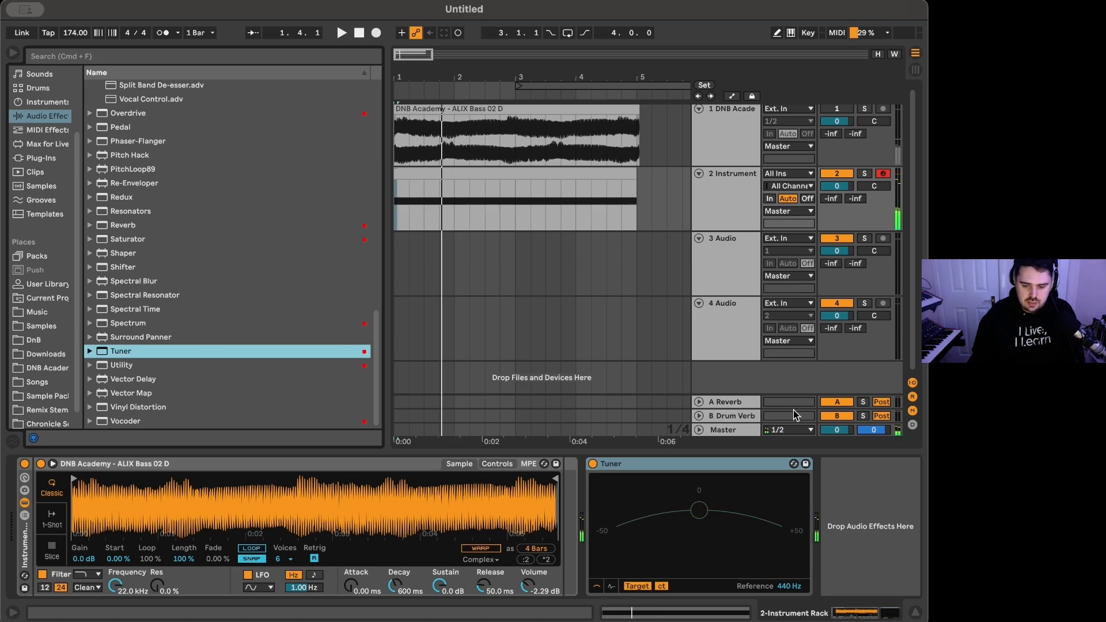
Add a Limiter after VISION 4X on the Master track and play the clip through it.
click(731, 430)
scroll(113, 186, up, 12)
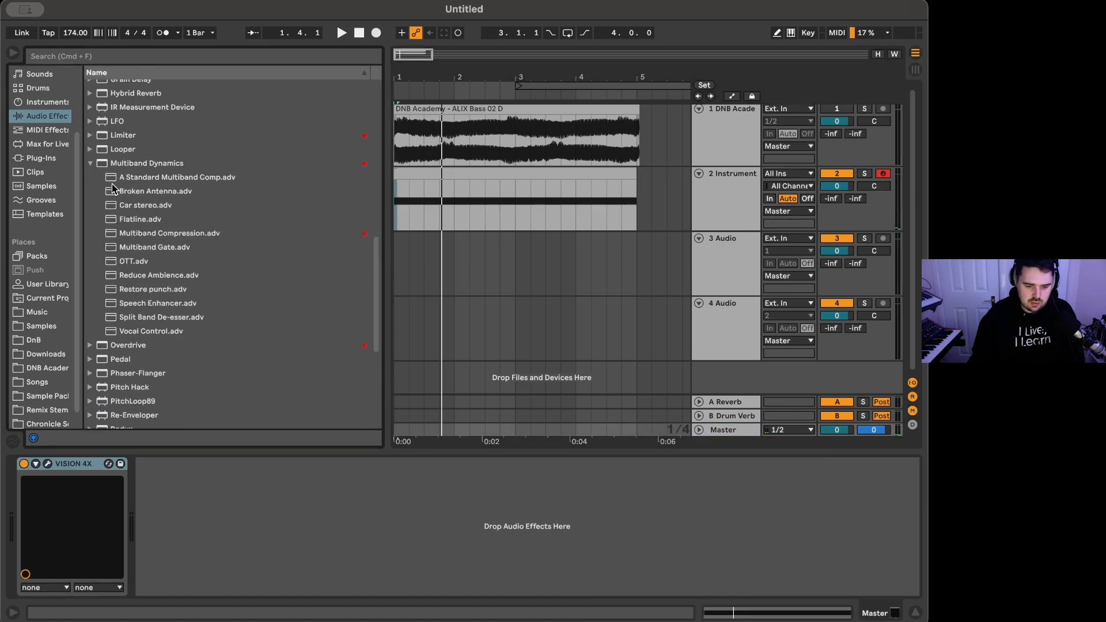
drag(123, 341, 336, 480)
key(space)
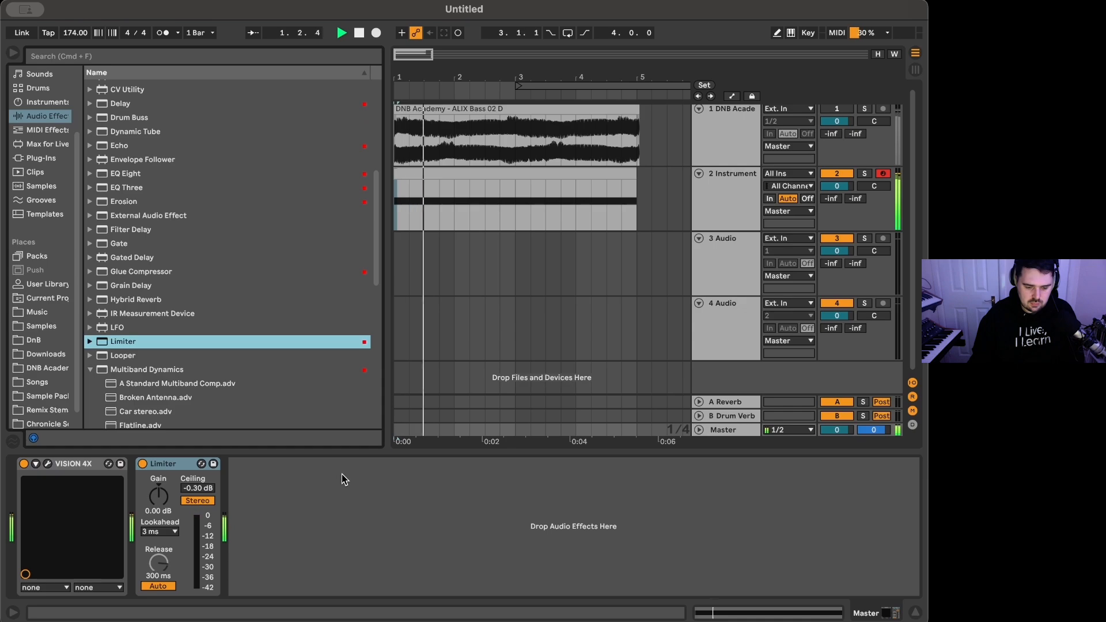
Insert the Pitch MIDI effect before the Instrument Rack on track 2.
click(741, 174)
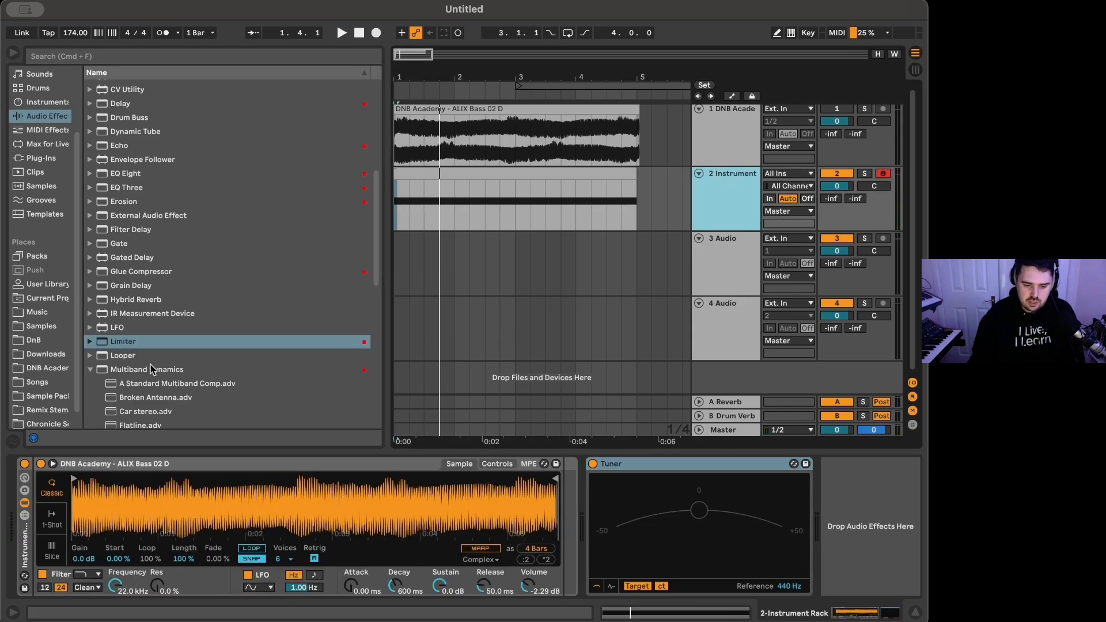
click(48, 133)
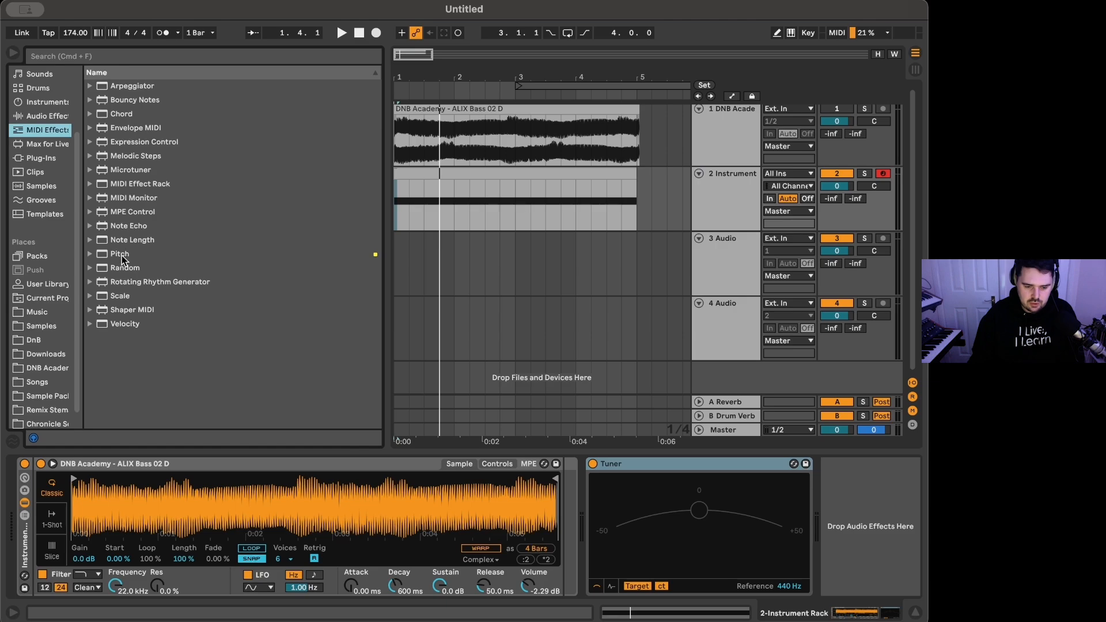
drag(121, 254, 32, 529)
Check the bass against the Tuner during playback and set the Pitch effect to -2 st so F3 sounds as F.
key(space)
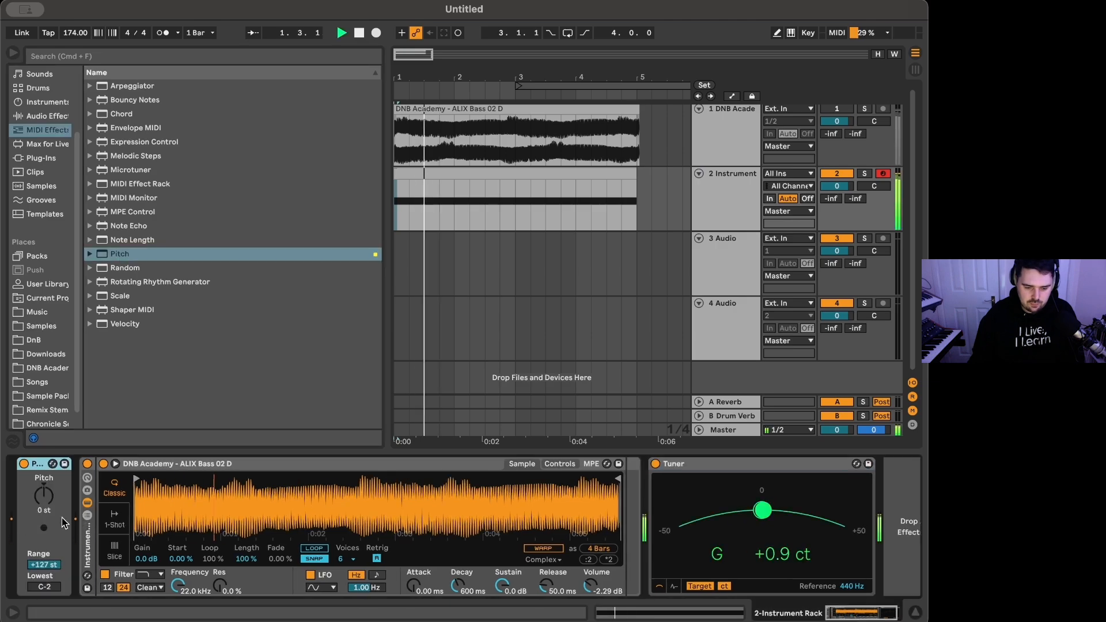
key(space)
click(48, 503)
drag(48, 504, 48, 506)
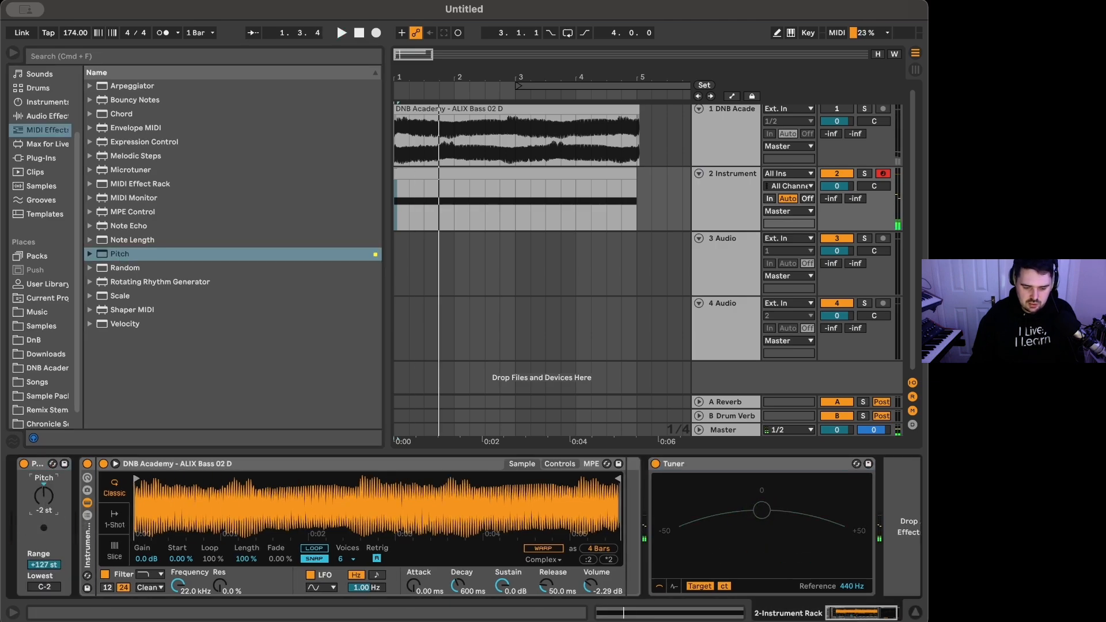
key(space)
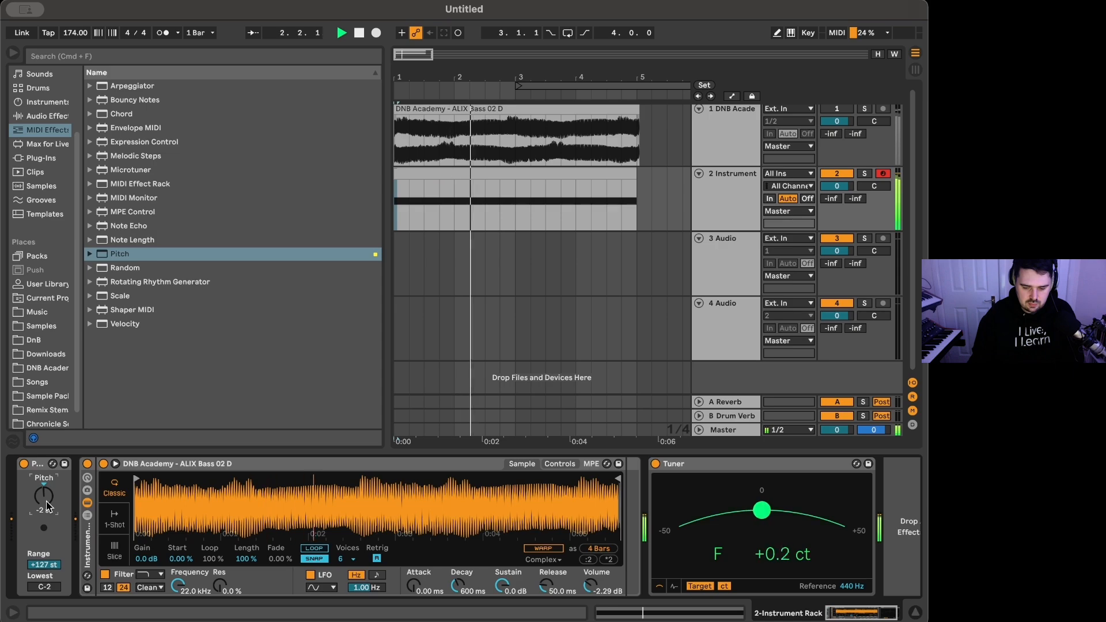
key(space)
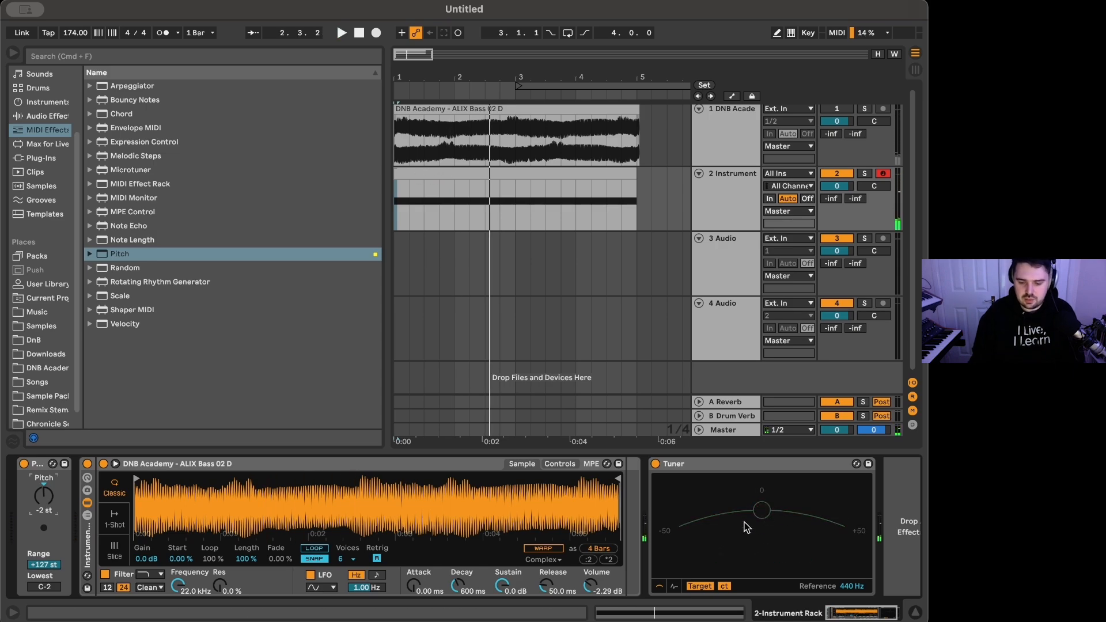
Review the MIDI clip's note and Simpler's modulation and envelope controls.
double_click(563, 178)
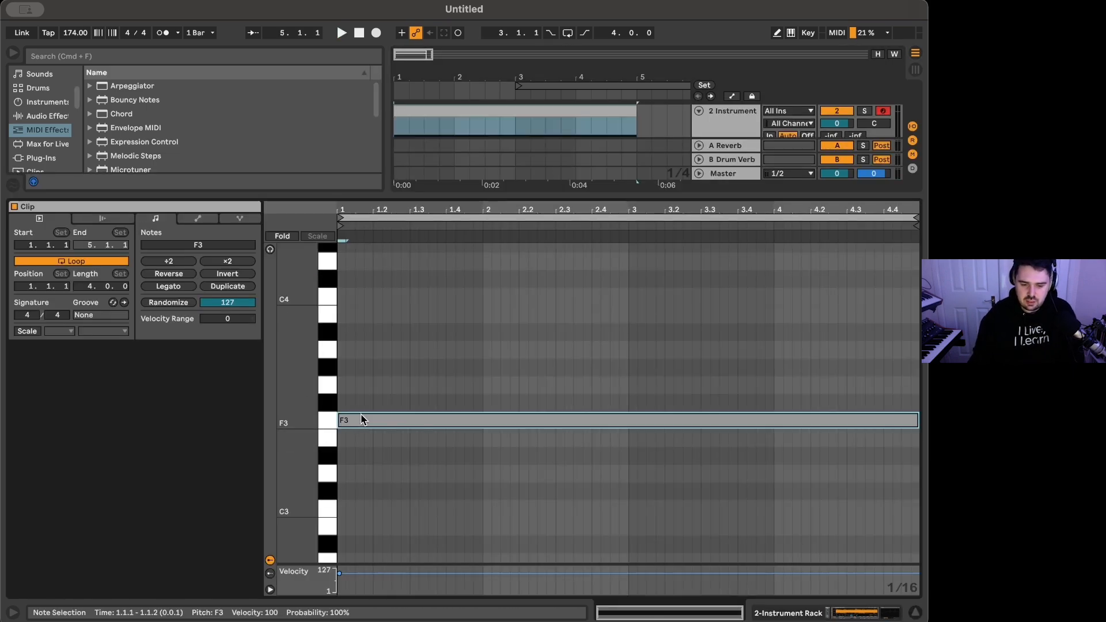
key(shift+Tab)
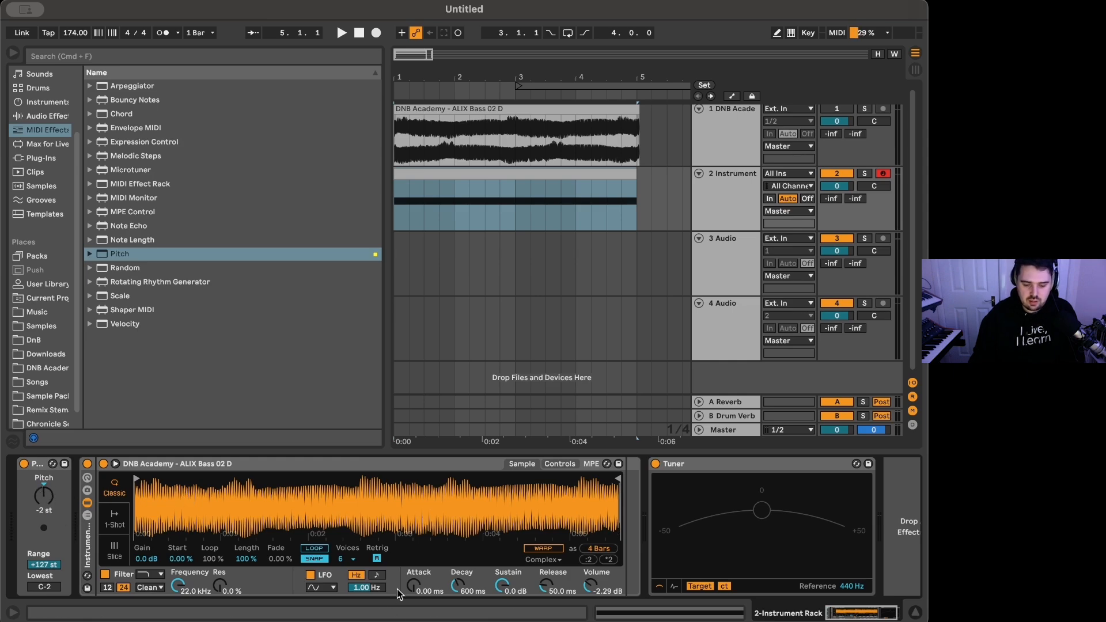
click(560, 464)
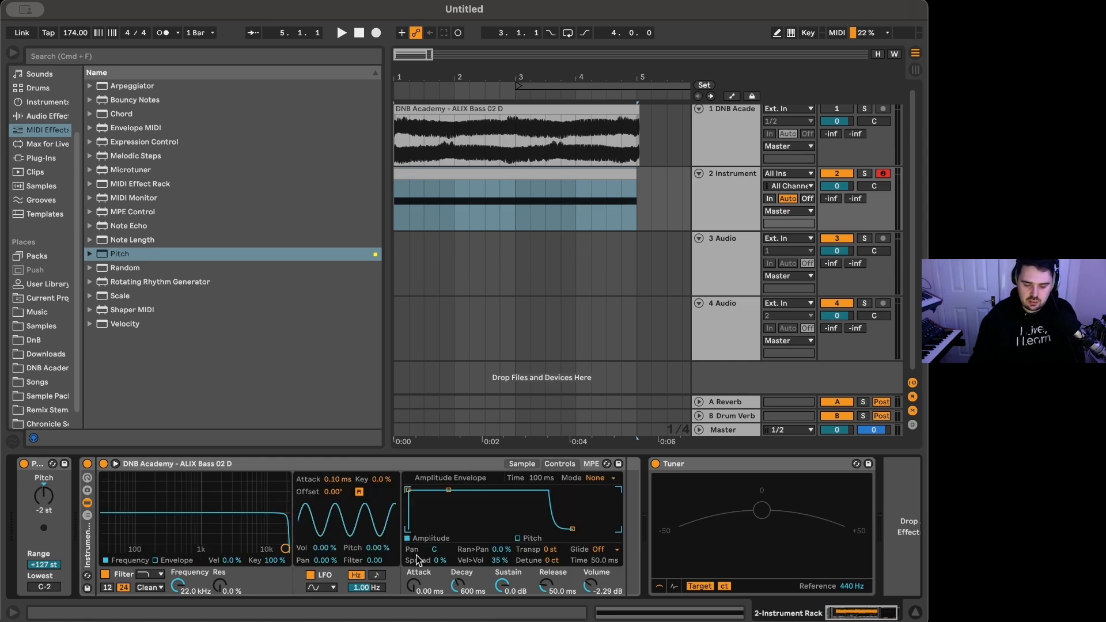
click(525, 464)
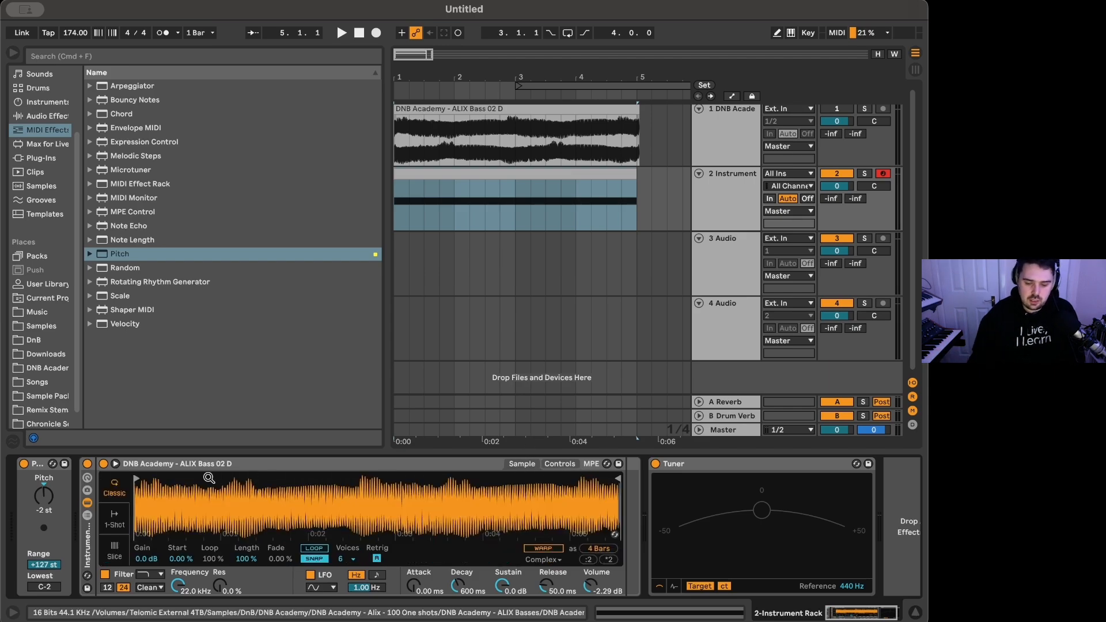
Show the Instrument Rack's macro controls and map Simpler's sample Start to Macro 1.
click(87, 479)
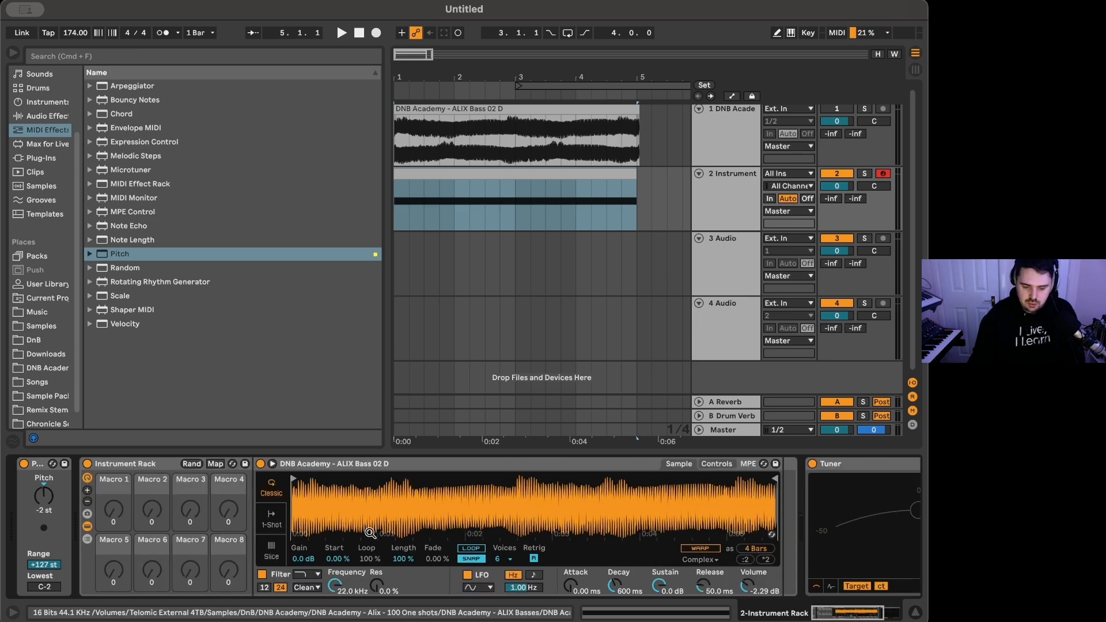
right_click(341, 562)
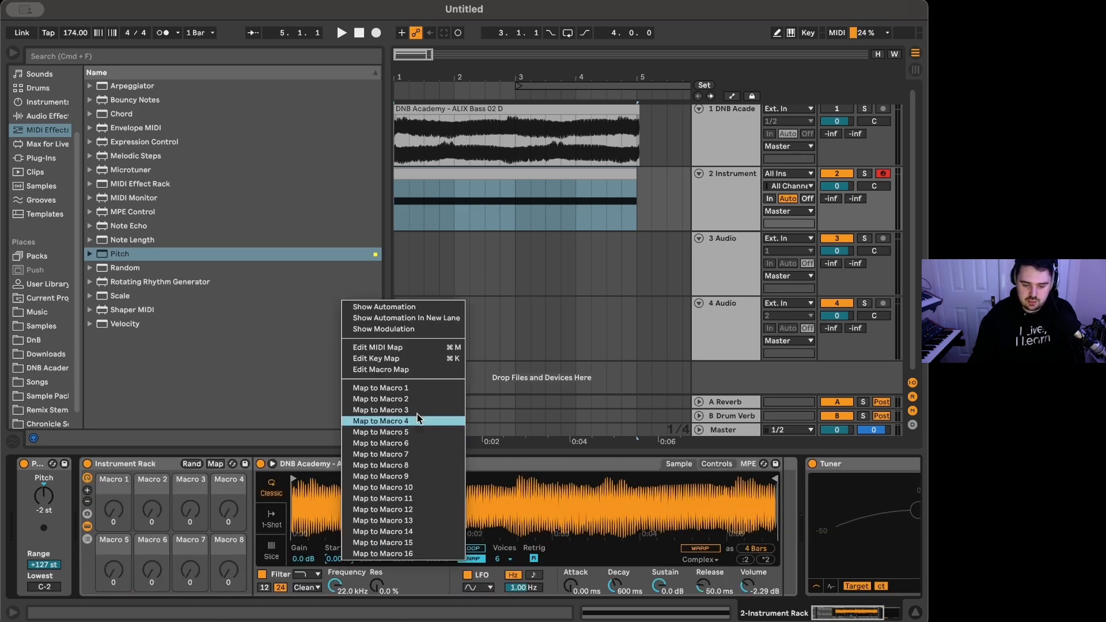
click(420, 388)
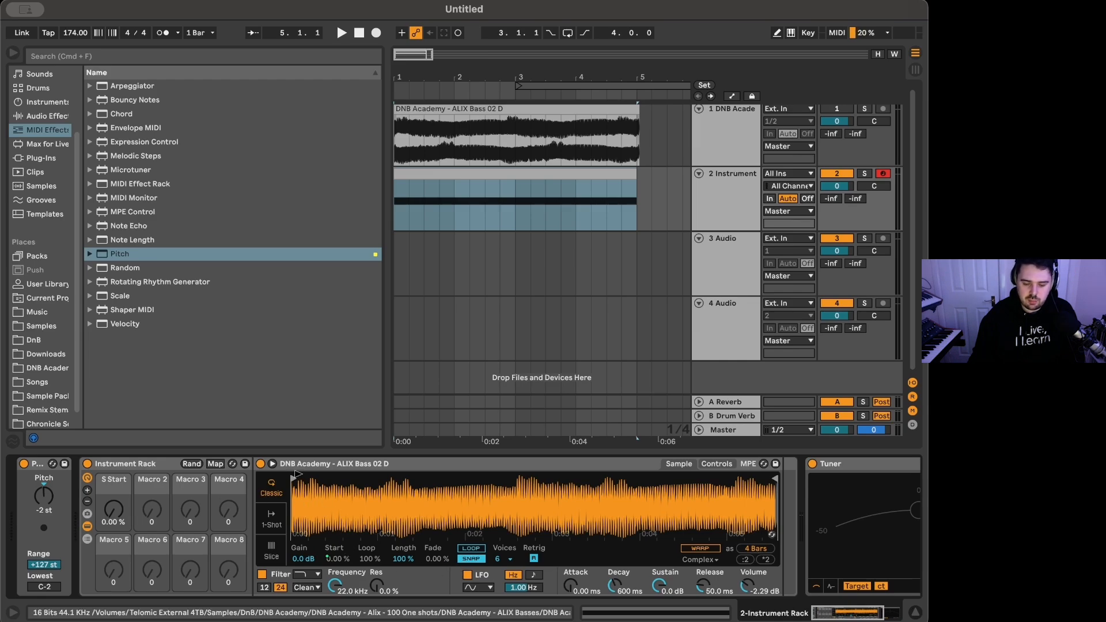
Audition different sample start positions during playback with the S Start macro, returning it to 0.00 %.
mouse_move(294, 478)
mouse_down()
mouse_move(685, 479)
mouse_move(337, 479)
mouse_move(428, 479)
mouse_up()
key(space)
drag(118, 514, 118, 549)
key(space)
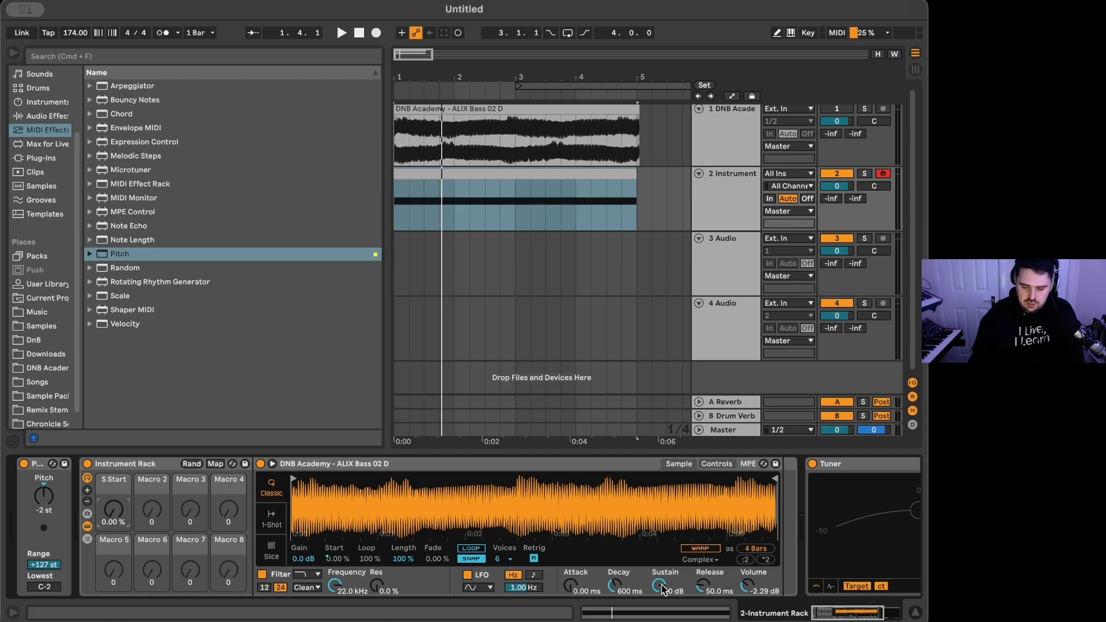
Map Simpler's Transpose parameter to Macro 2 of the Instrument Rack.
click(716, 464)
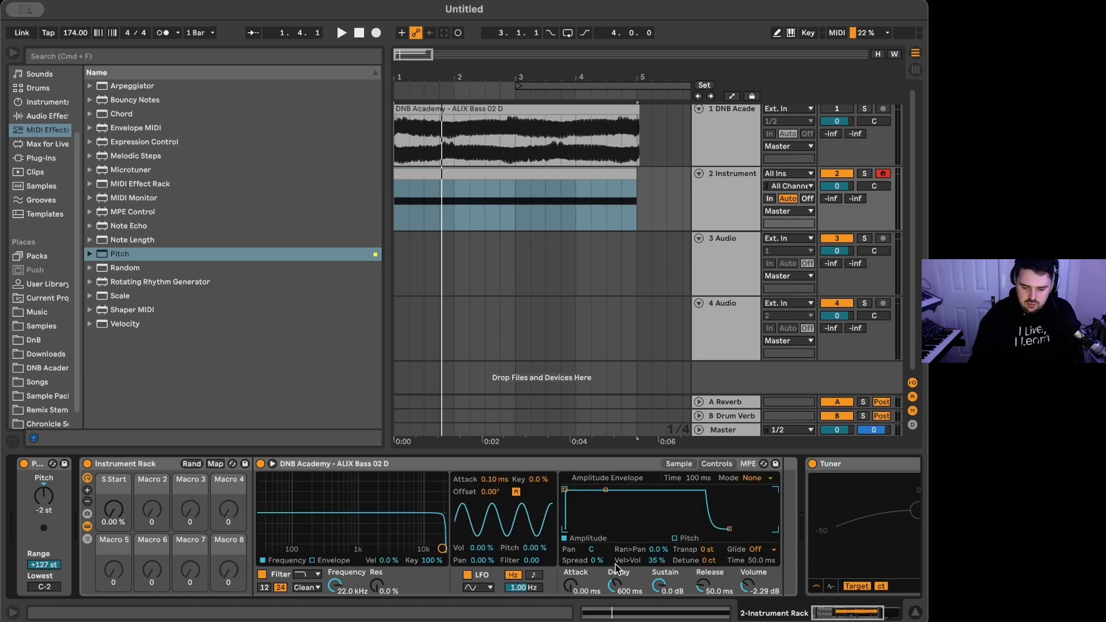
right_click(709, 554)
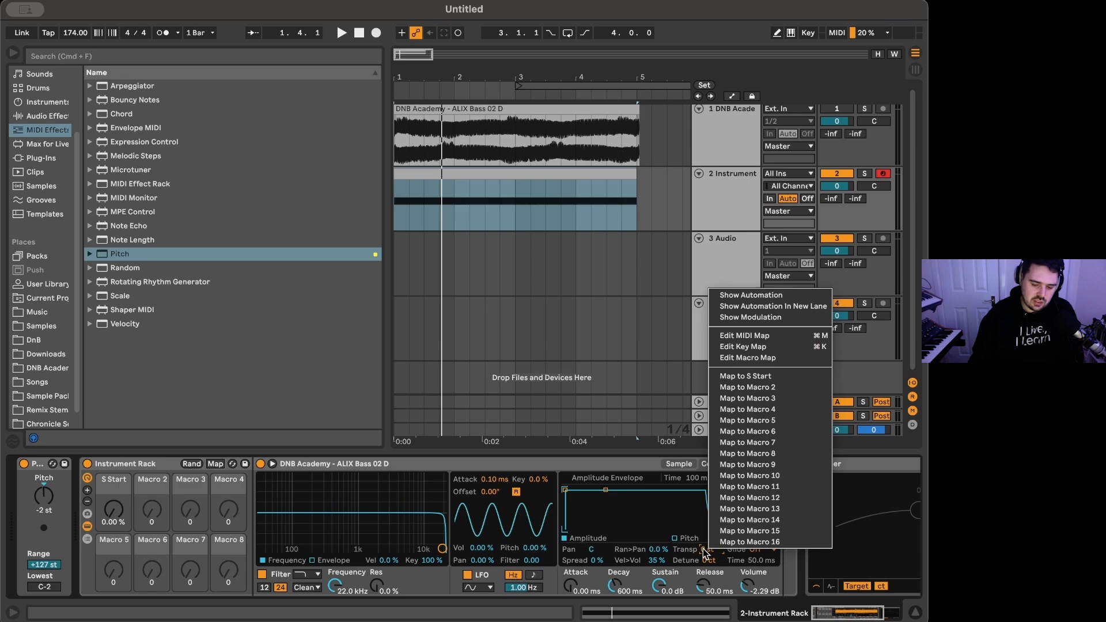
click(758, 394)
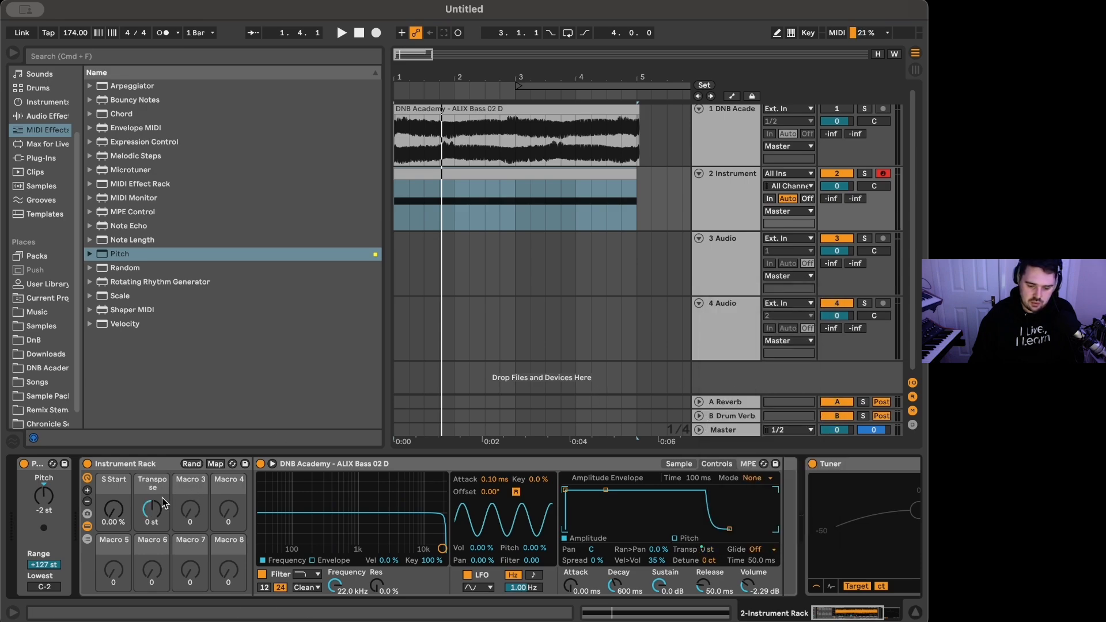
Audition the Transpose macro at +12 st during playback and return it to 0 st.
key(space)
drag(157, 508, 153, 514)
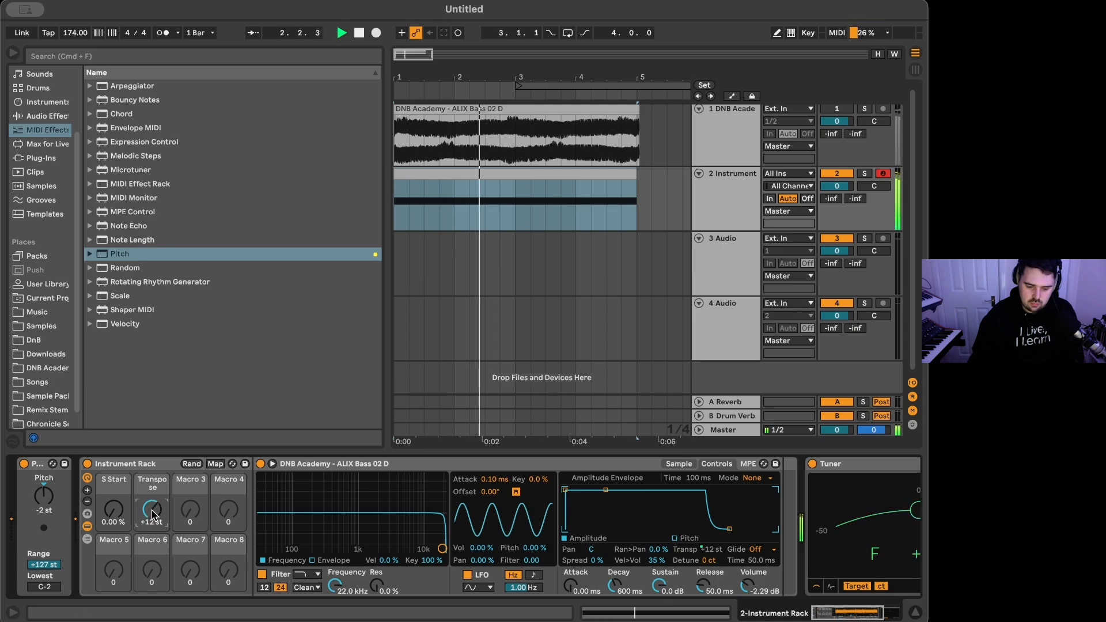
drag(153, 515, 152, 531)
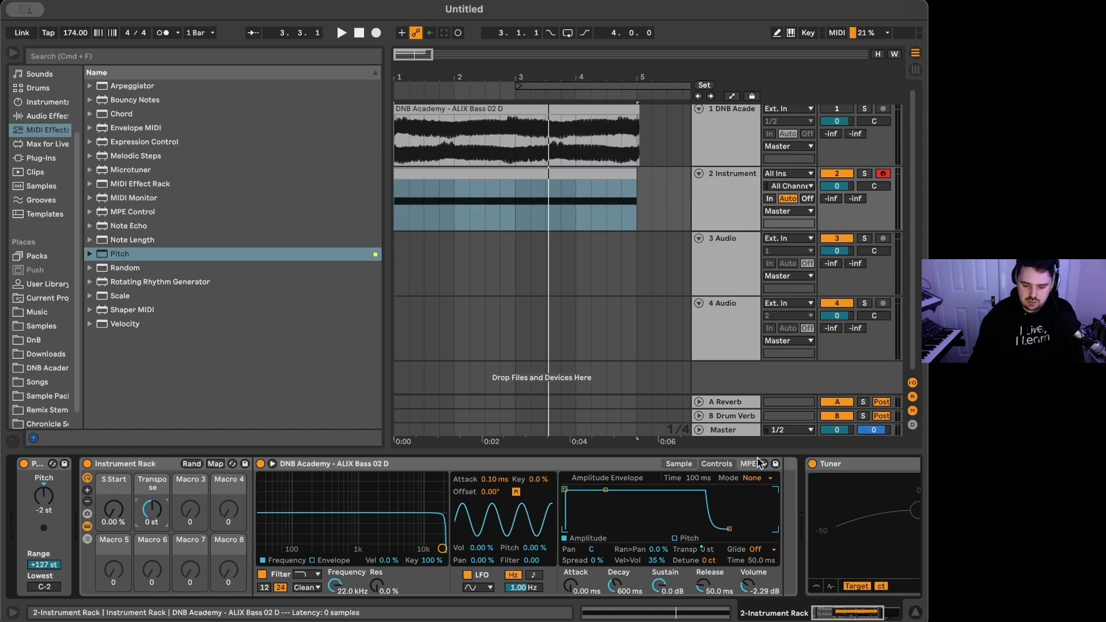
Show Simpler's pitch envelope, then map its Decay to Macro 4 and its envelope amount to Macro 3.
click(637, 515)
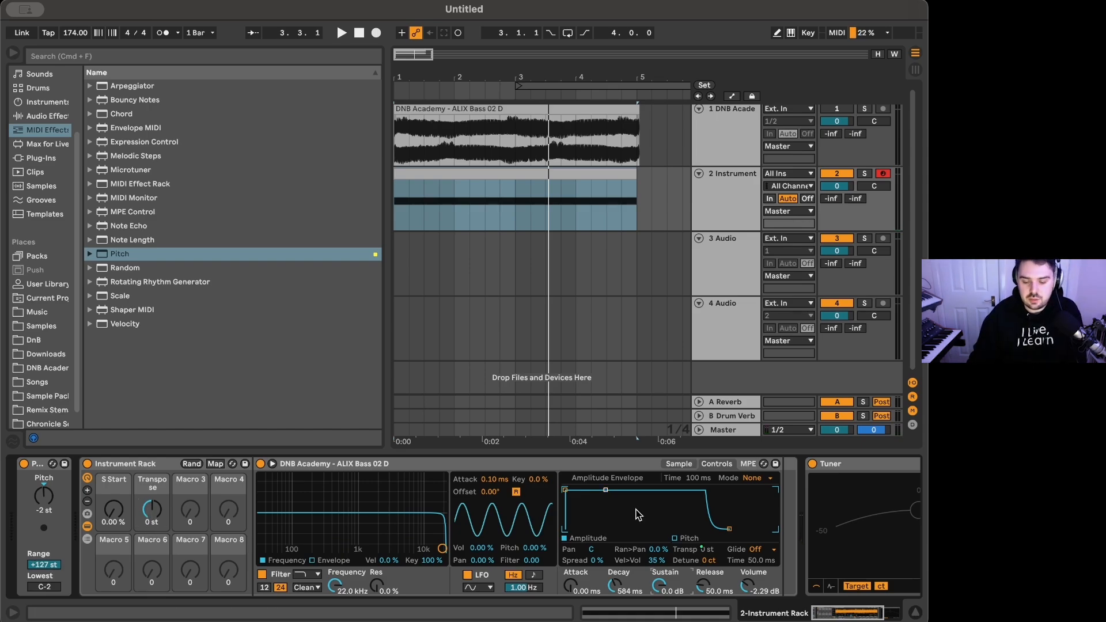
click(676, 538)
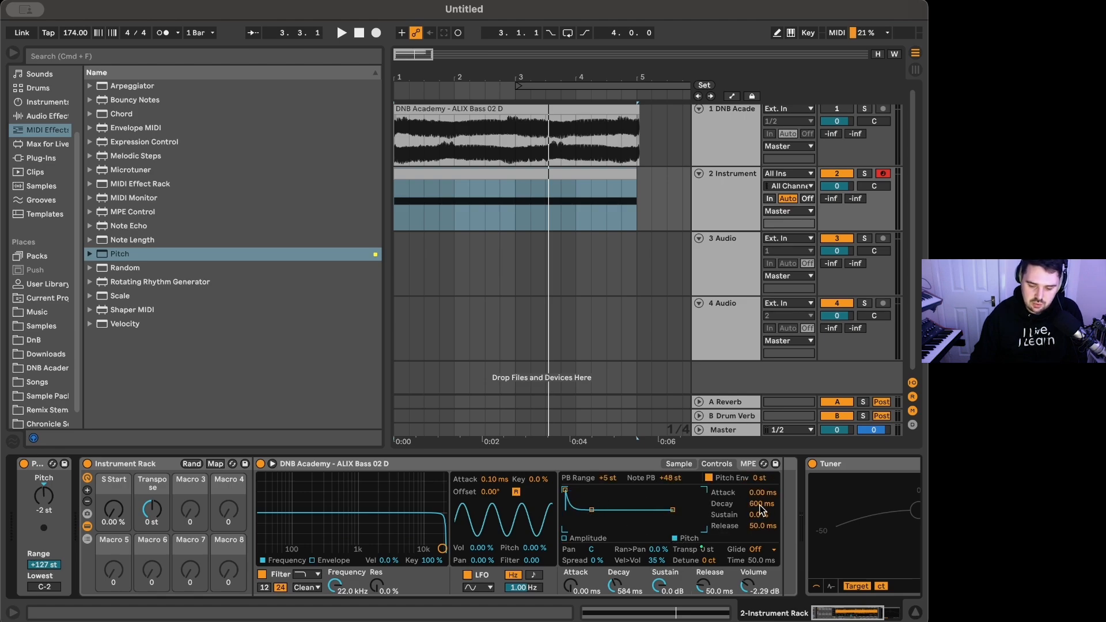
right_click(760, 508)
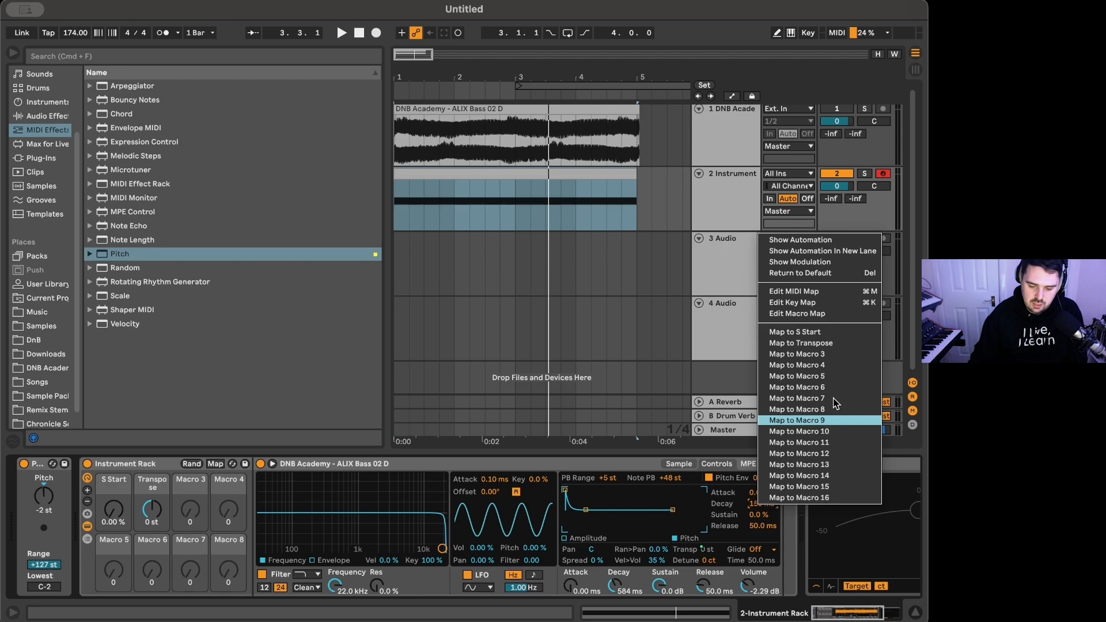
click(839, 364)
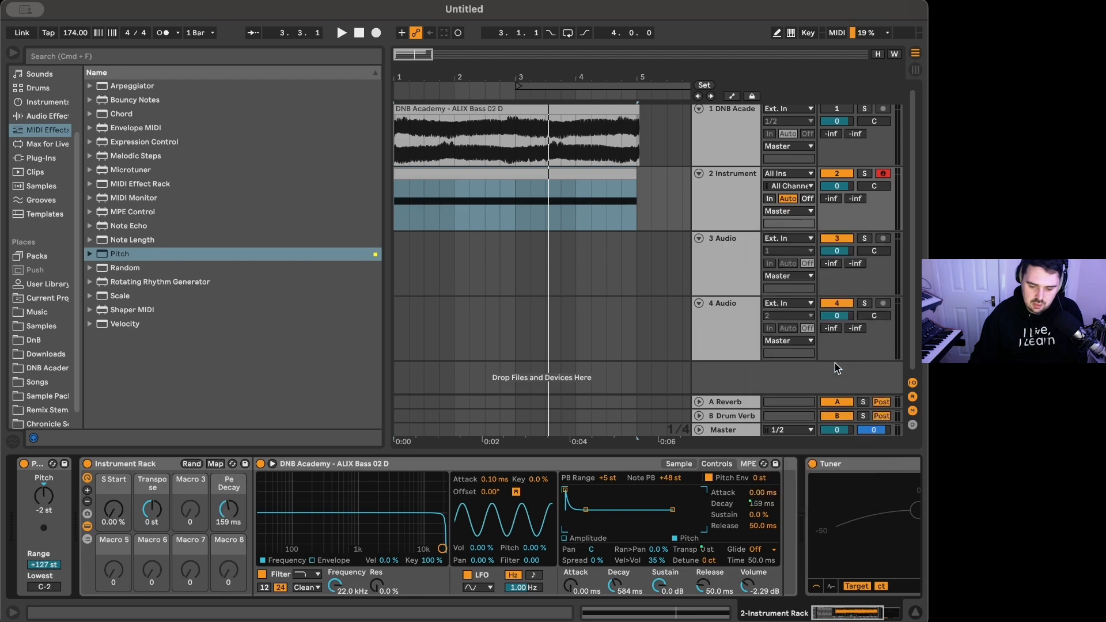
right_click(759, 484)
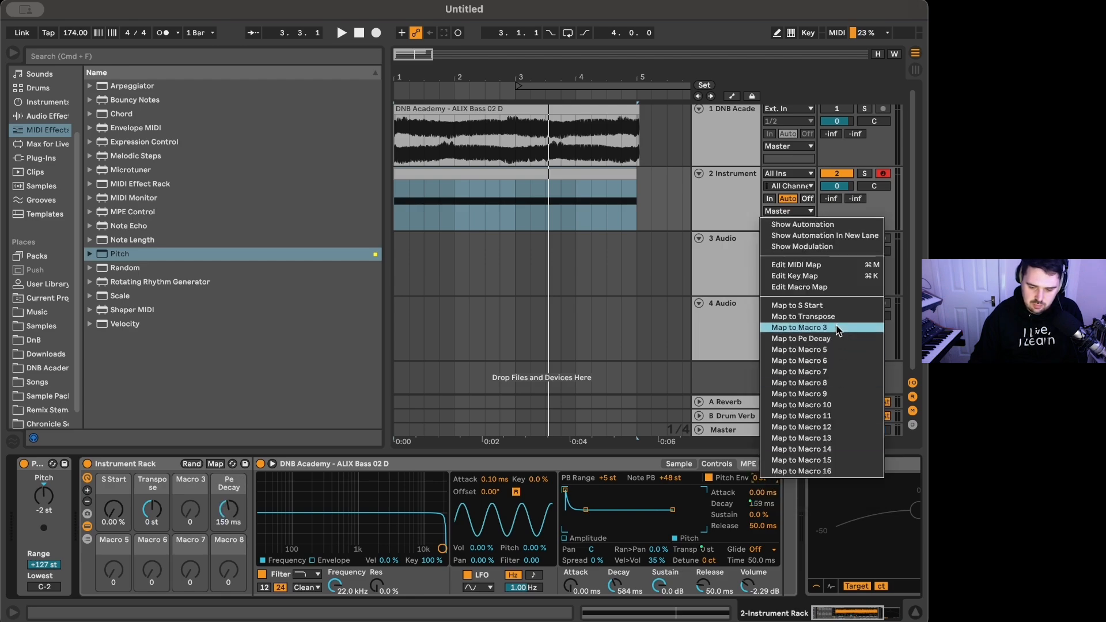
click(838, 330)
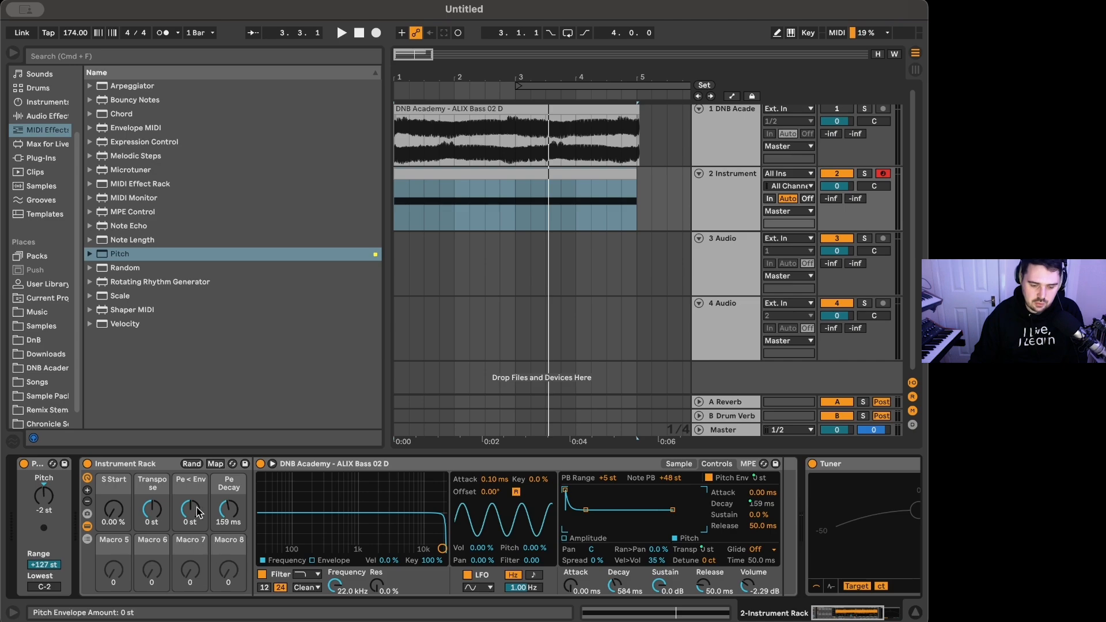
Audition pitch envelope amounts of +12 and +24 st with decays up to 4.46 s, then reset both macros to their defaults.
drag(189, 515, 189, 489)
key(space)
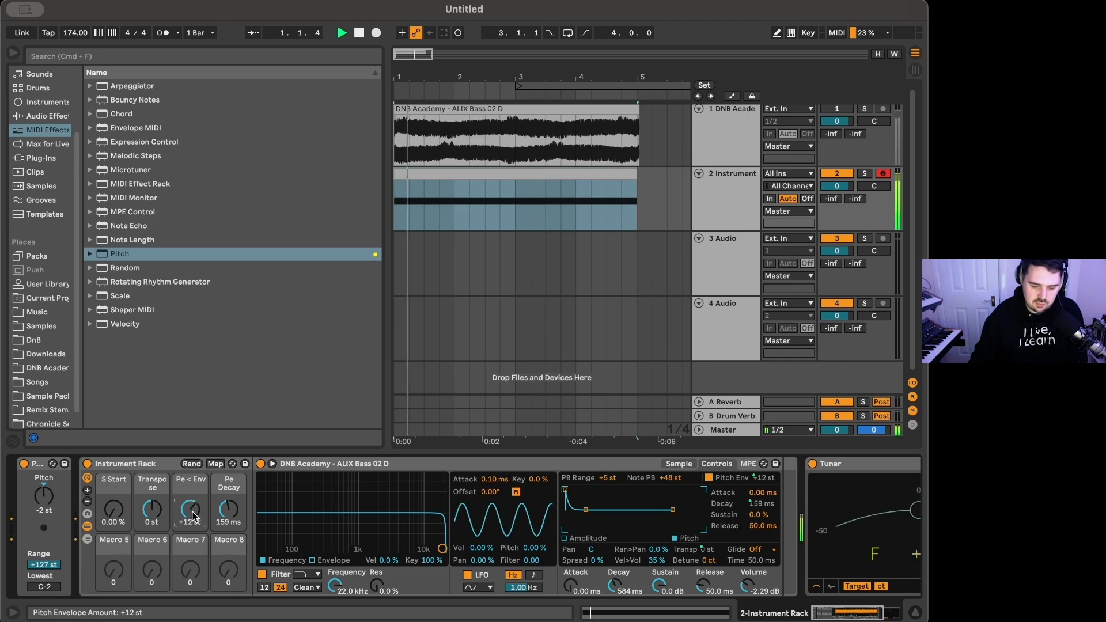
drag(221, 509, 221, 490)
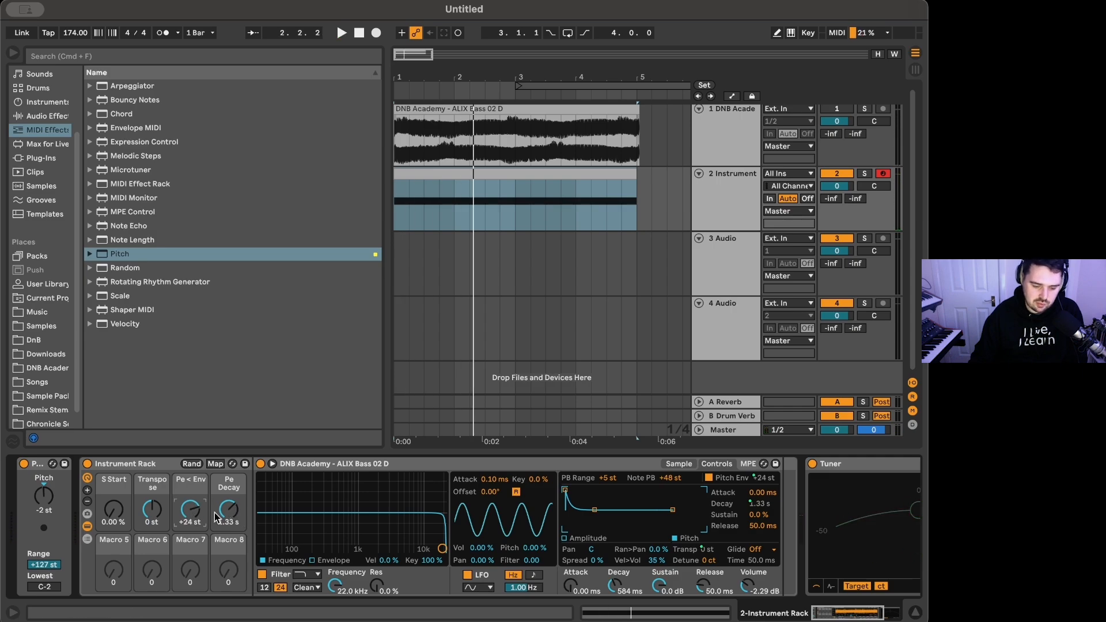
drag(229, 509, 229, 485)
key(space)
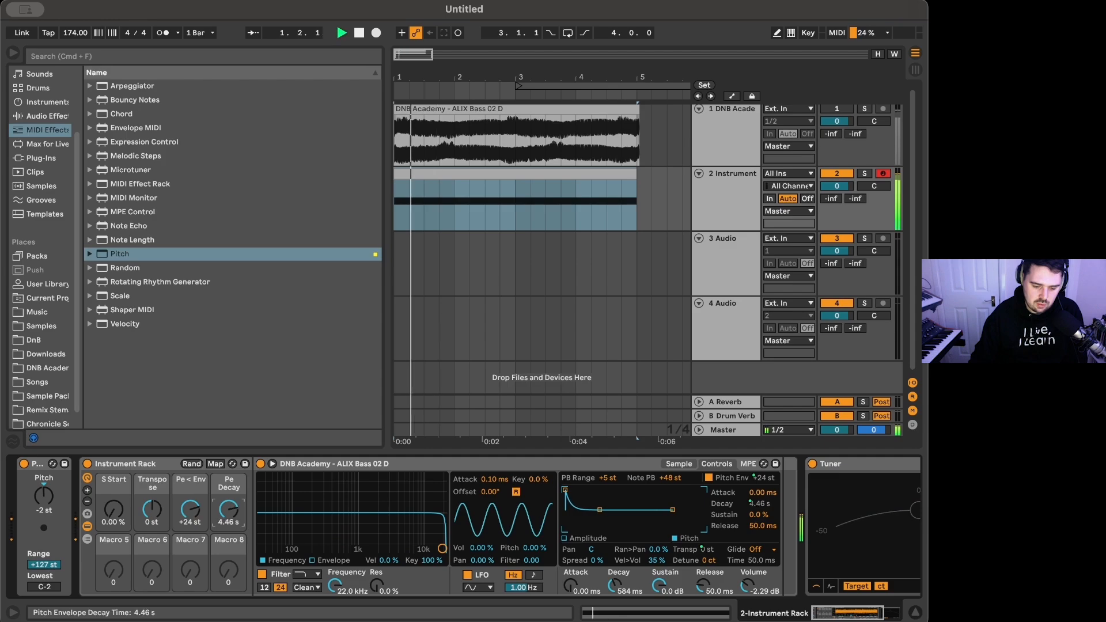
key(space)
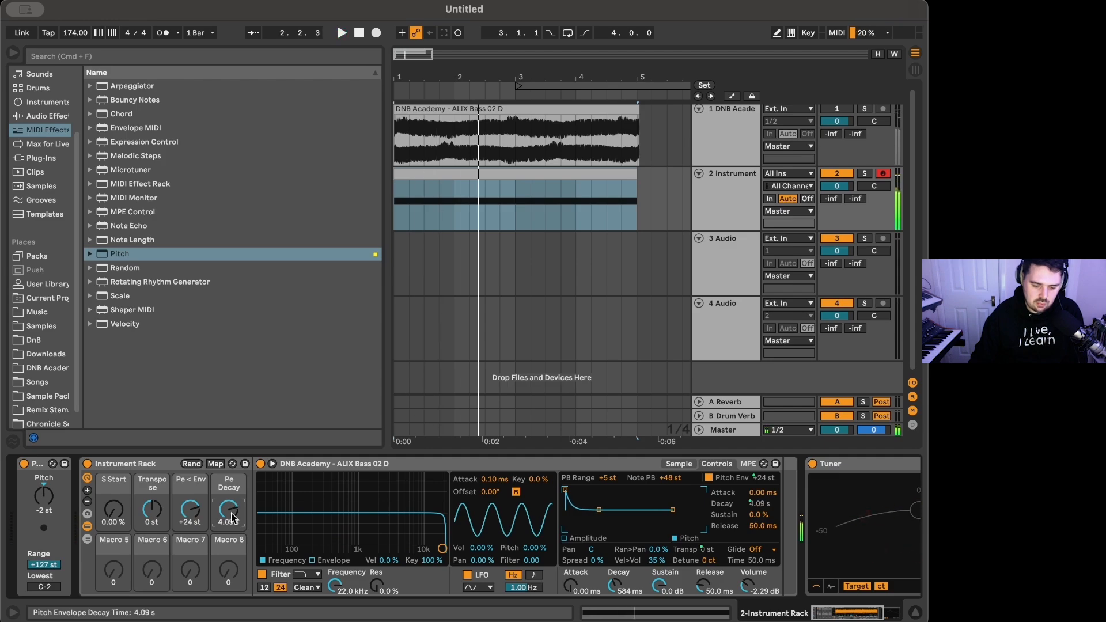
double_click(231, 517)
double_click(197, 515)
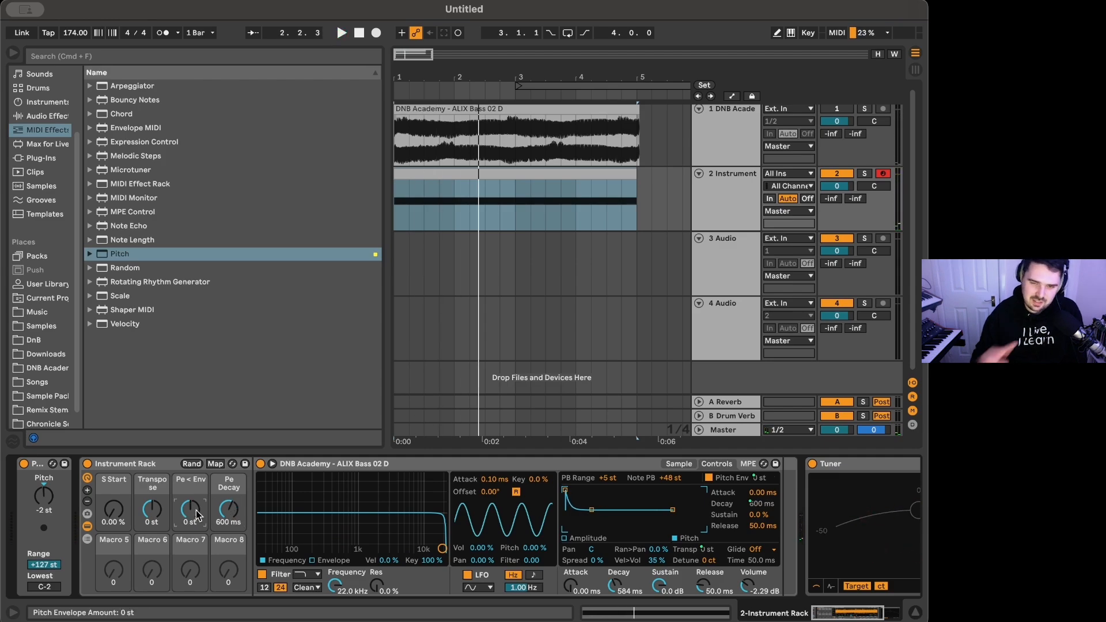
Set the Pe Decay macro to 362 ms while auditioning a +24 st pitch envelope amount, and reset the amount to 0 st.
drag(197, 515, 229, 523)
key(space)
key(space)
key(space)
key(space)
key(space)
key(space)
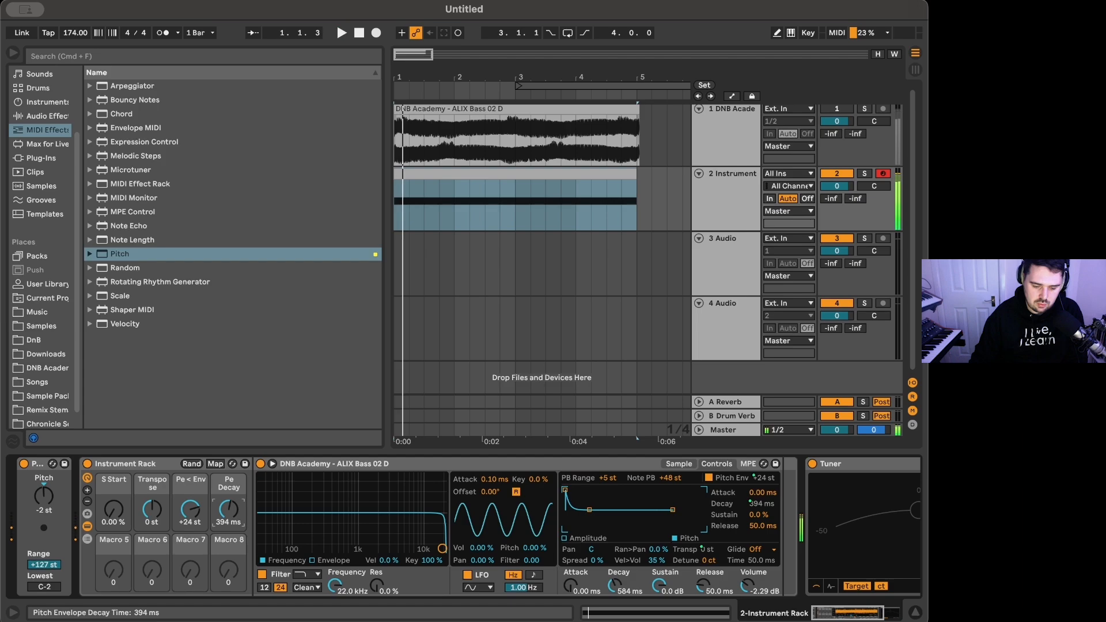
double_click(195, 513)
key(space)
key(space)
key(space)
key(space)
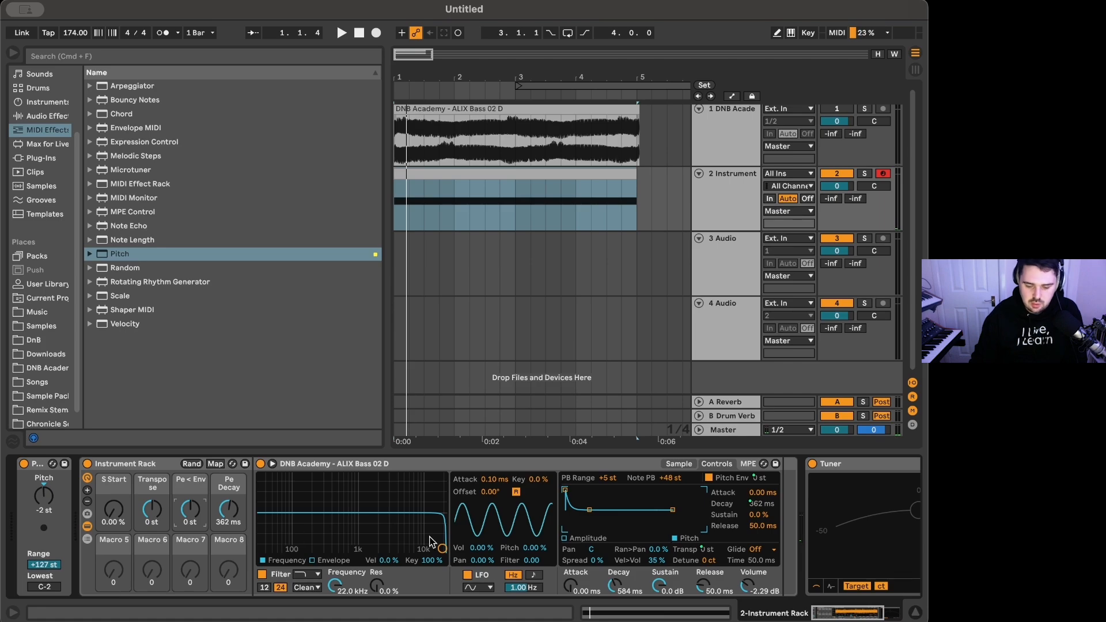
Show Simpler's sample settings, limit it to 1 voice and turn on sample looping.
click(679, 464)
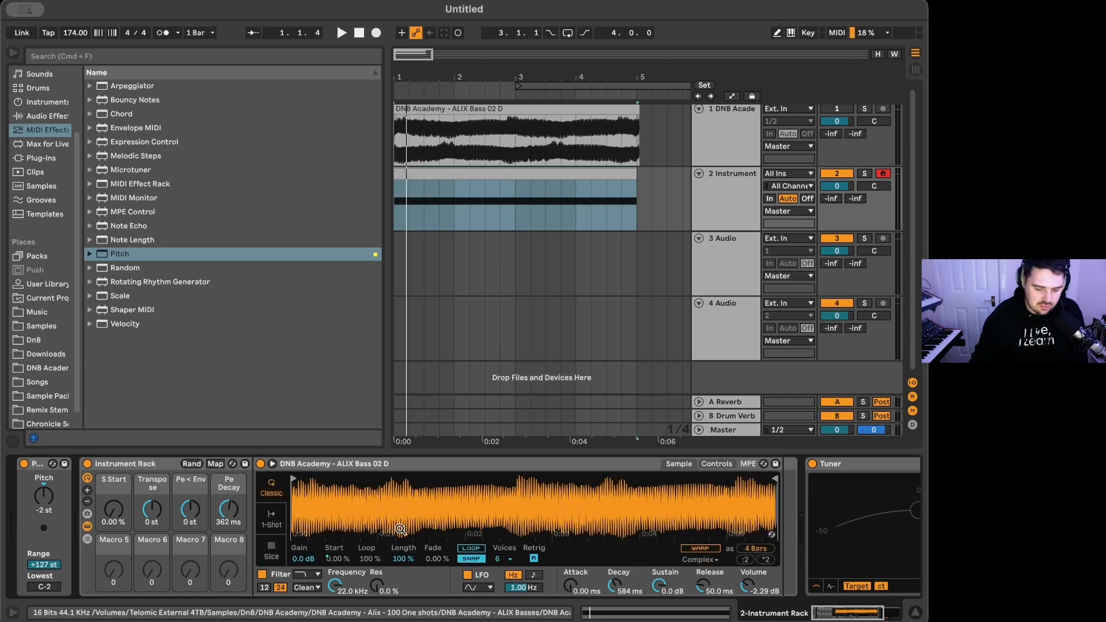
click(503, 560)
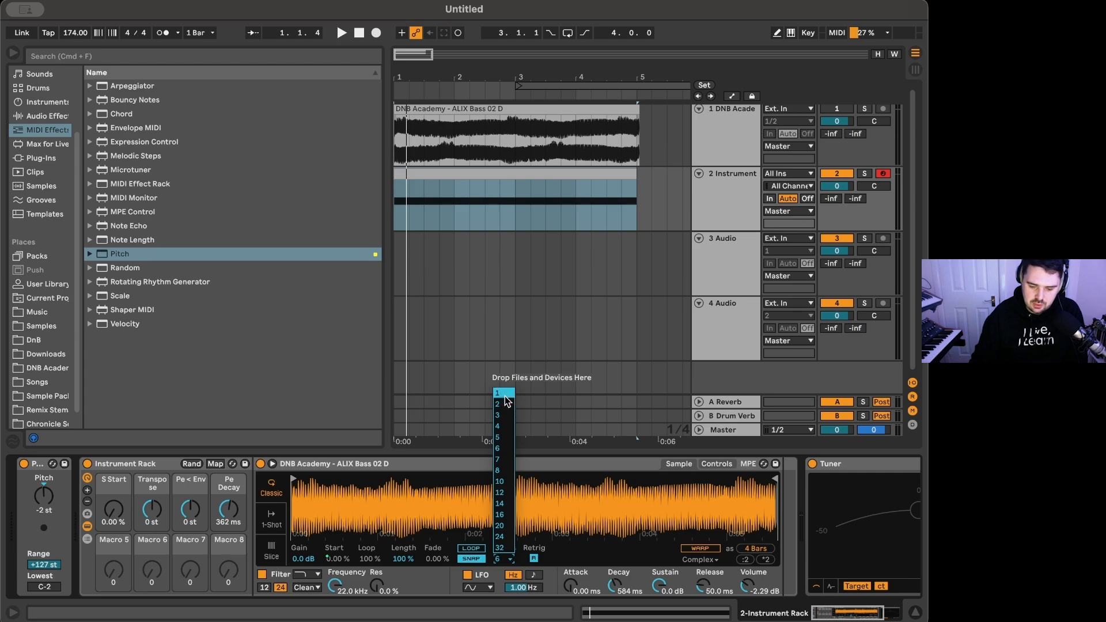
click(505, 394)
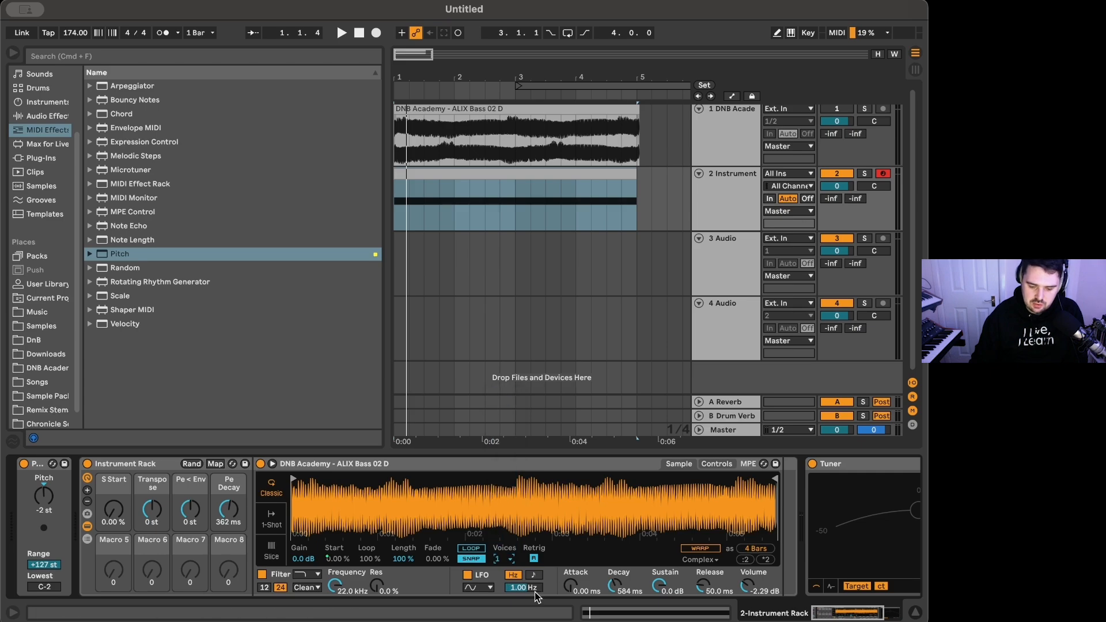
click(467, 548)
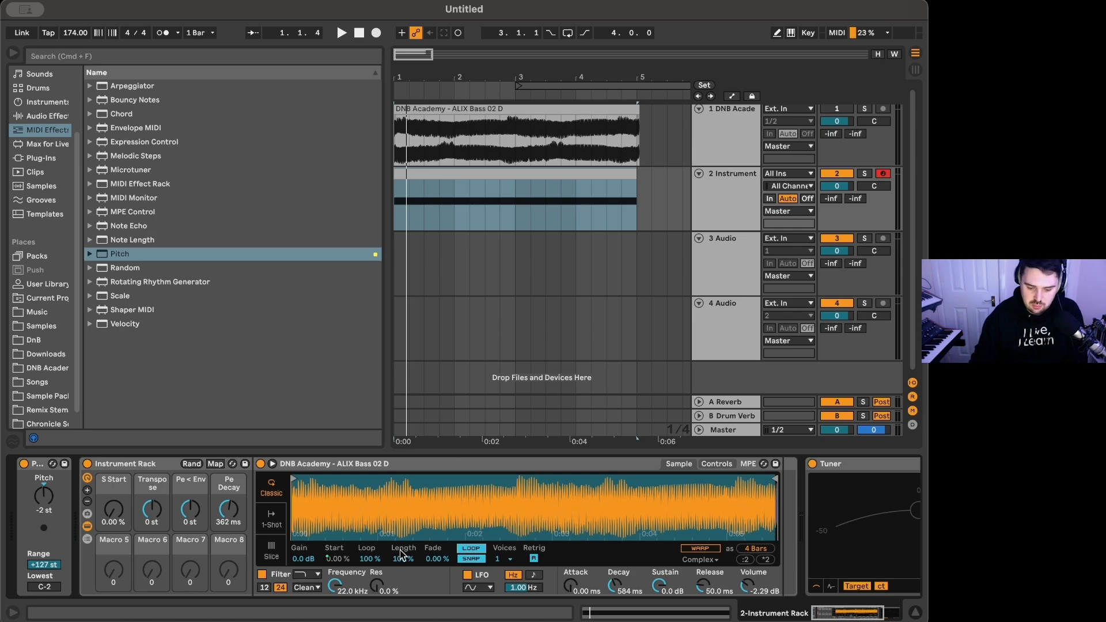
Shorten Simpler's Loop to 35.9 % and Length to 42.2 %, and audition it with the Transpose macro at +12 st.
drag(374, 561, 411, 580)
key(space)
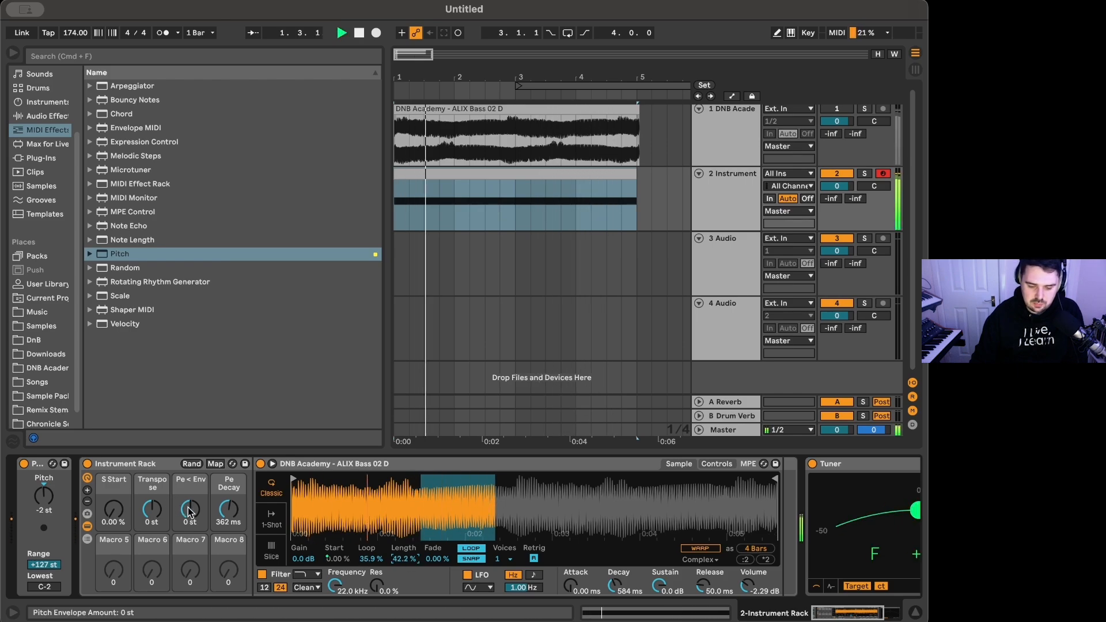
drag(154, 513, 155, 493)
key(space)
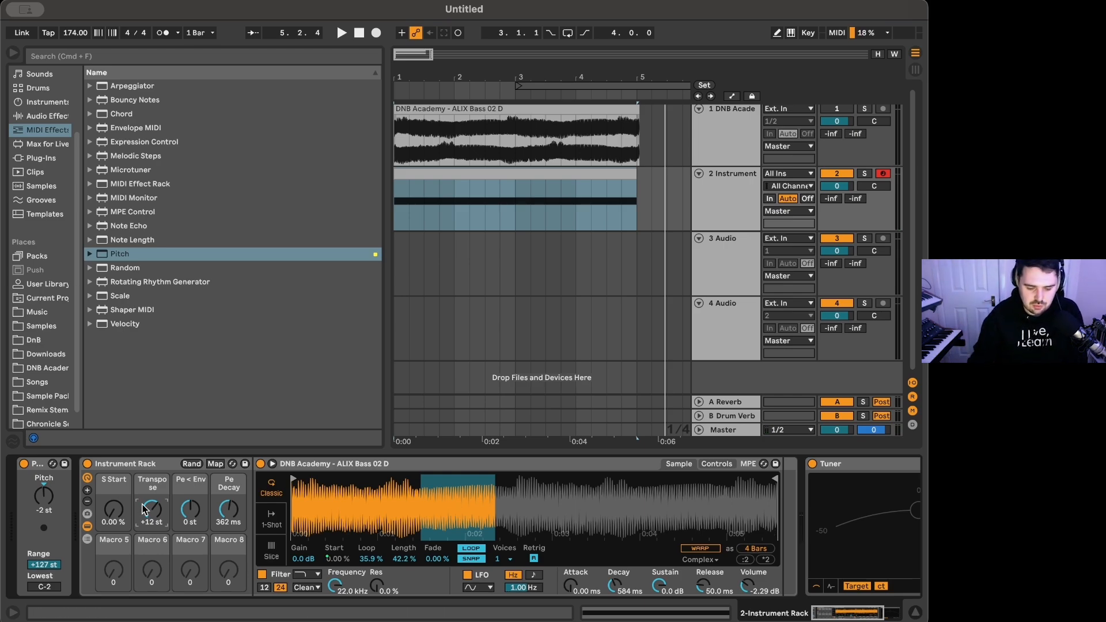
Reset the Transpose macro to 0 st and Simpler's Loop and Length to 100 %.
click(151, 510)
key(Delete)
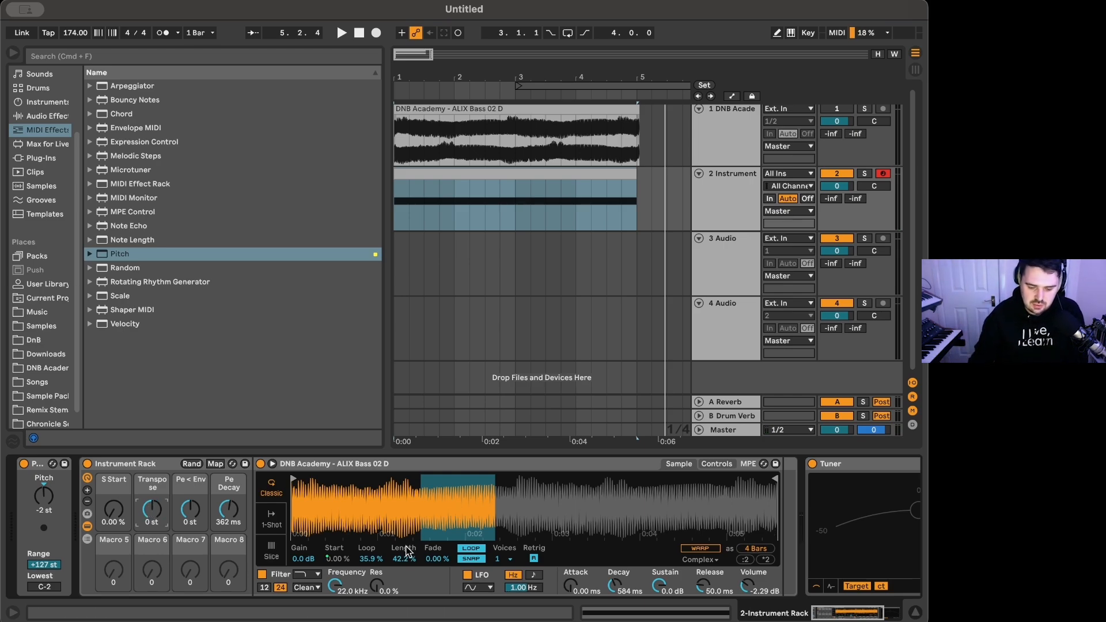
click(368, 560)
key(Delete)
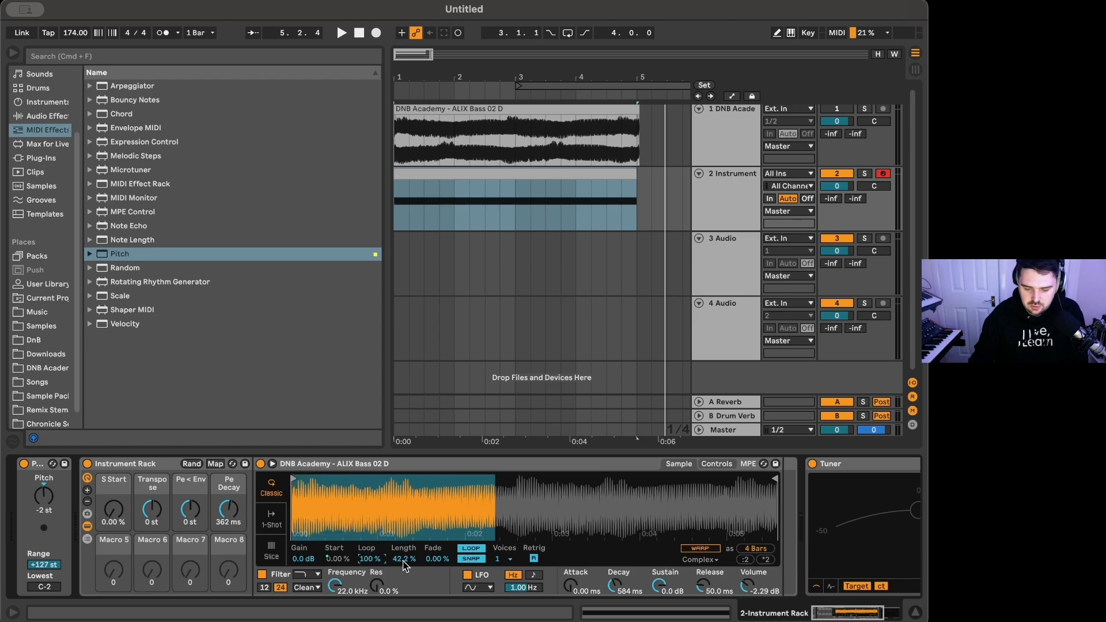
key(Delete)
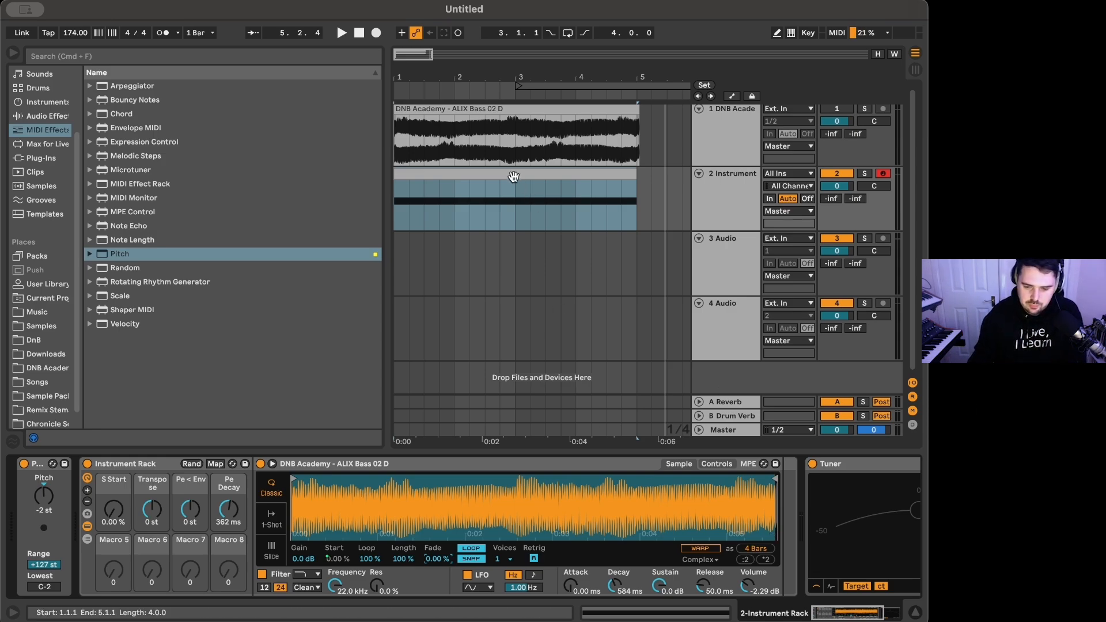
Add the DNBA_174_Marathon_Telomic_174_I Got U Break sample from the DNB Academy folder to track 3 at bar 1.
scroll(503, 259, down, 5)
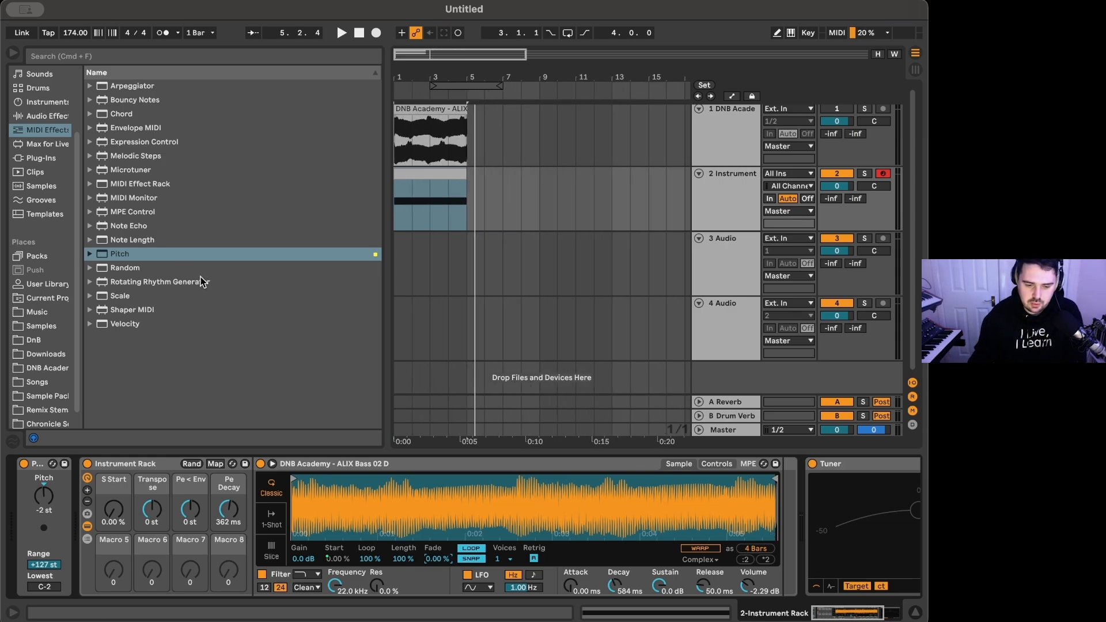
click(52, 374)
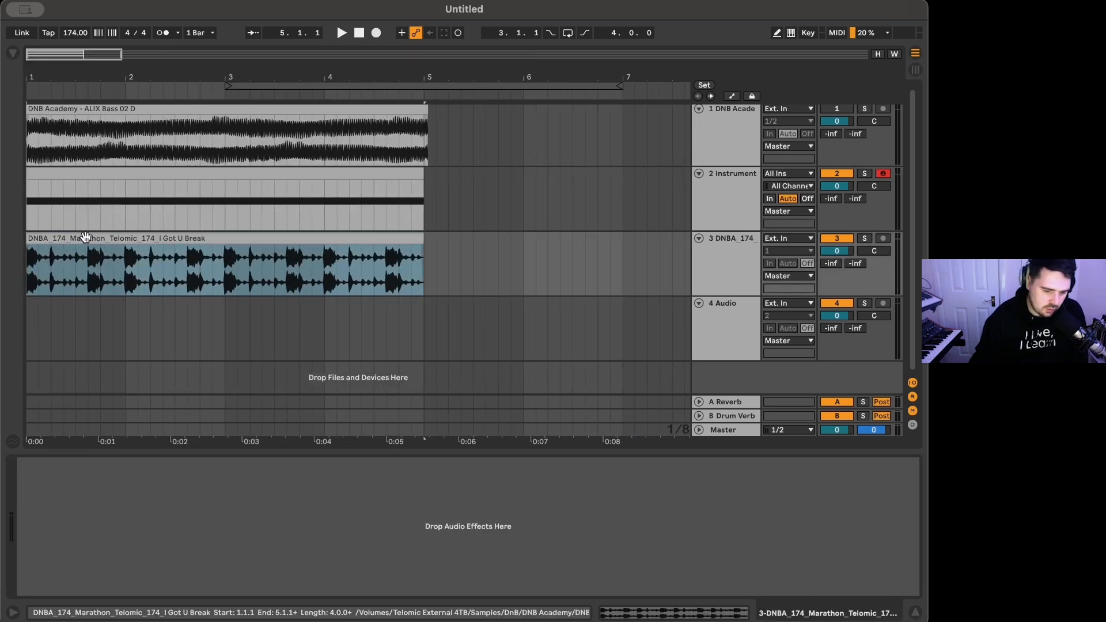
click(136, 244)
scroll(110, 254, down, 2)
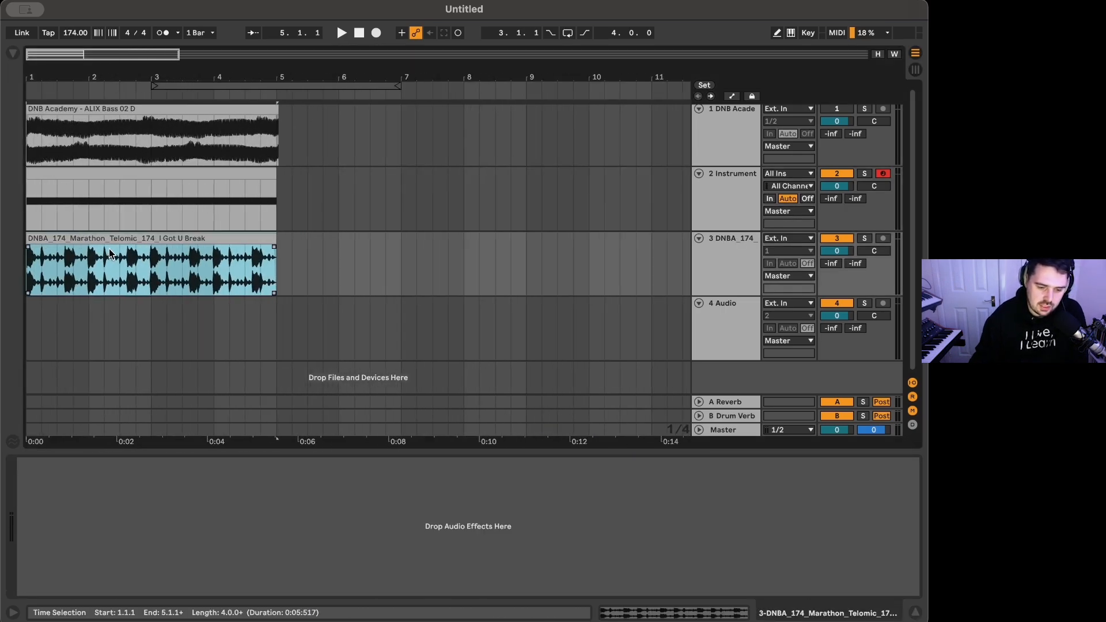
Solo and audition the drum break on track 3, then duplicate its clip to start at bar 5.
key(space)
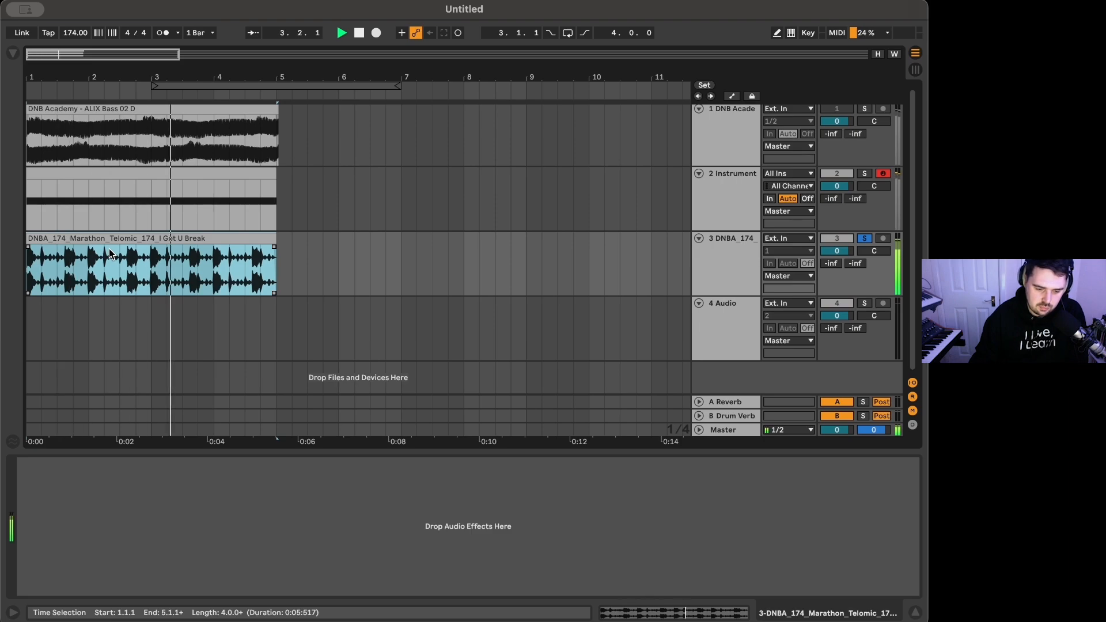
key(space)
key(super+d)
scroll(121, 173, down, 3)
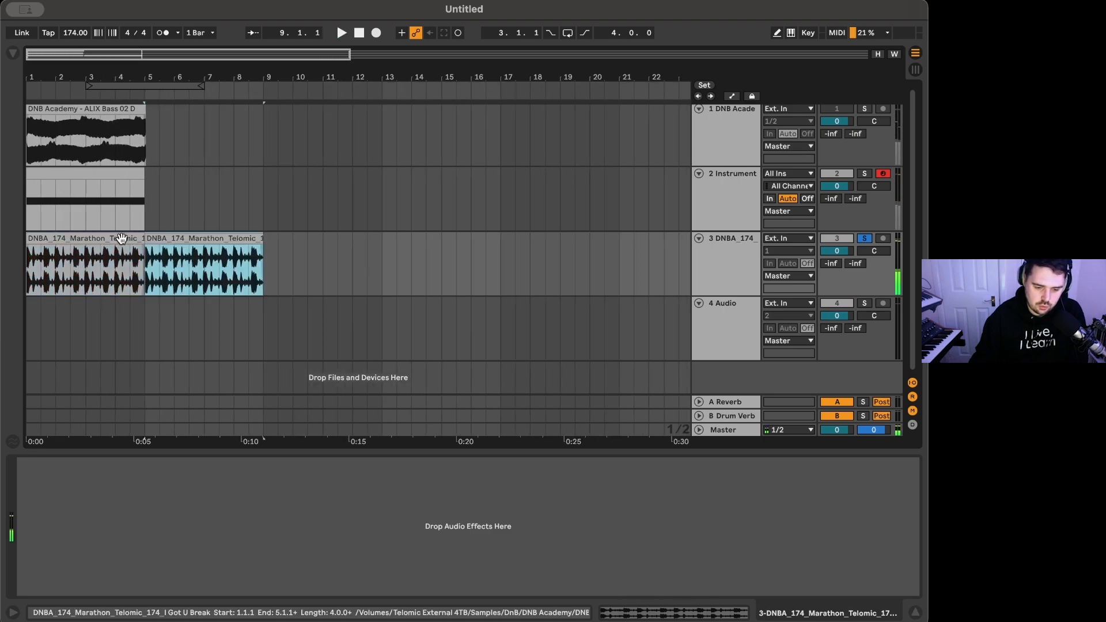
Delete the four-bar MIDI clip from the Instrument track and play the drum break from the start.
click(120, 172)
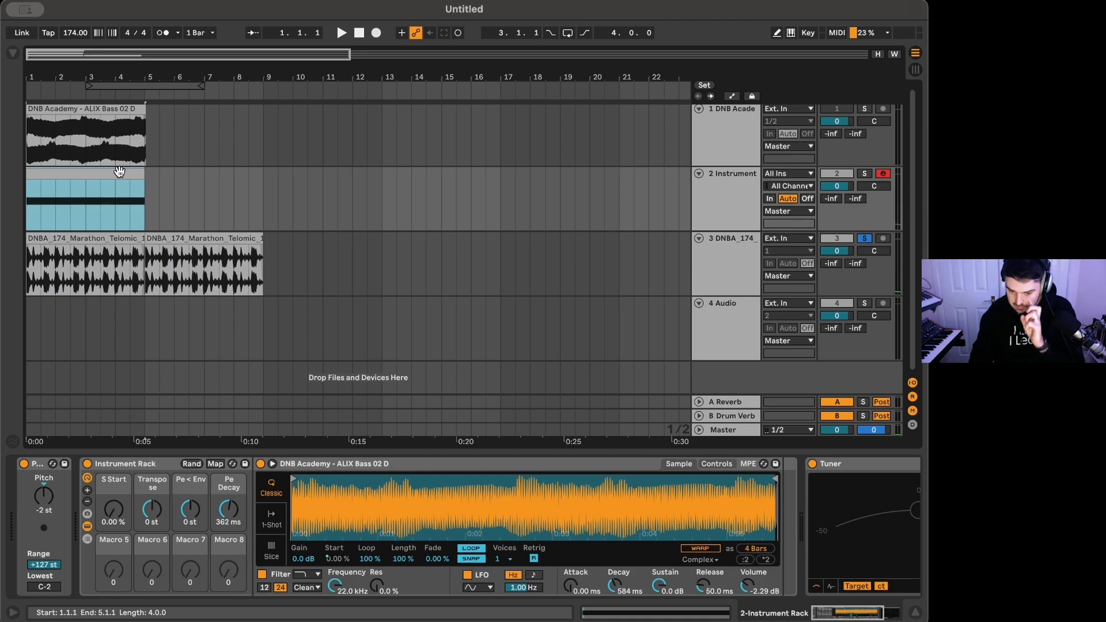
scroll(80, 197, up, 3)
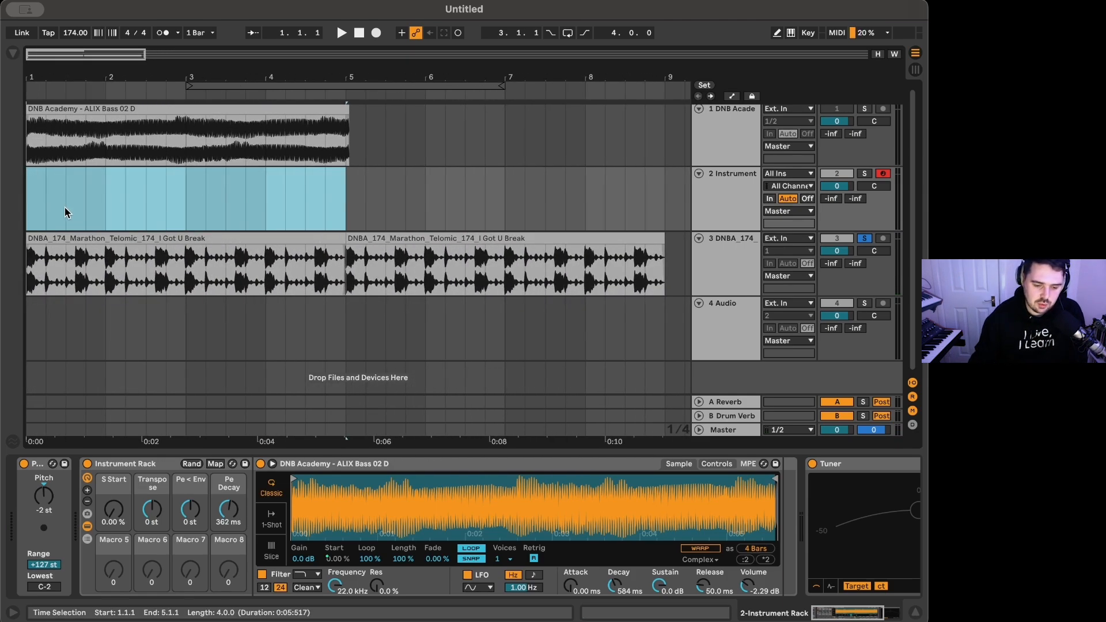
click(49, 212)
key(space)
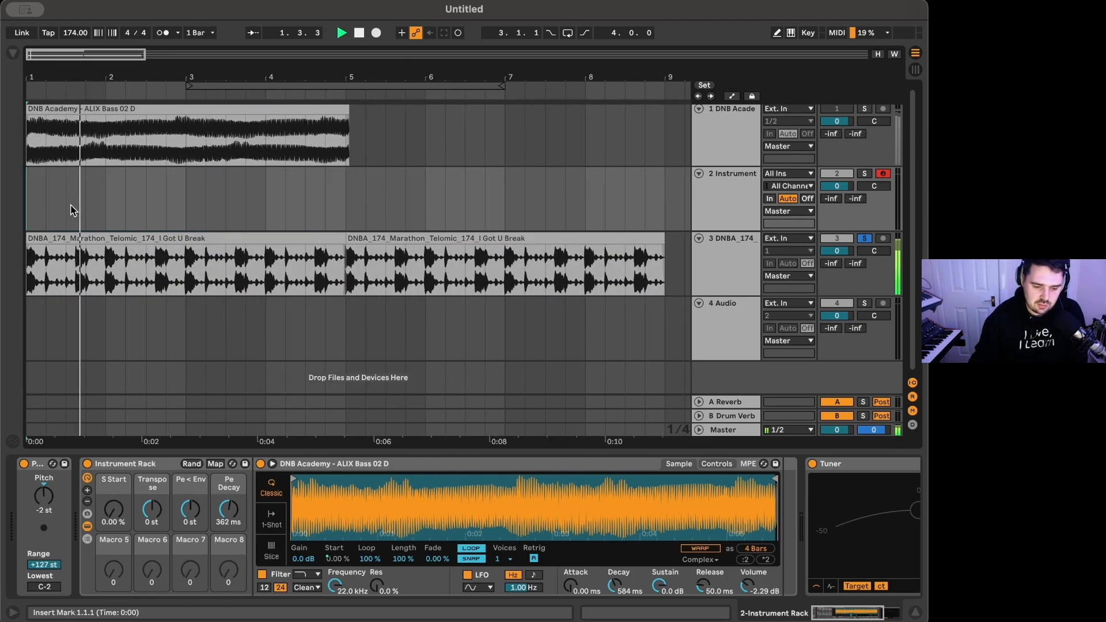
key(space)
Create a half-bar MIDI clip at 2.1.1 on the Instrument track, fill it with one F3 note and play it.
drag(109, 205, 139, 202)
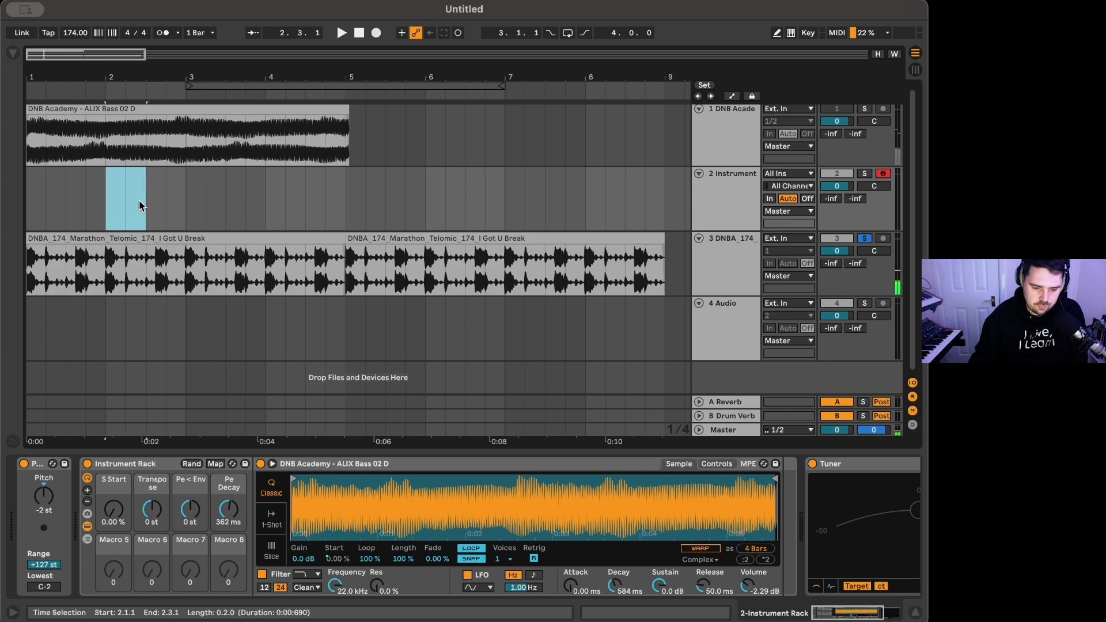
double_click(139, 199)
key(b)
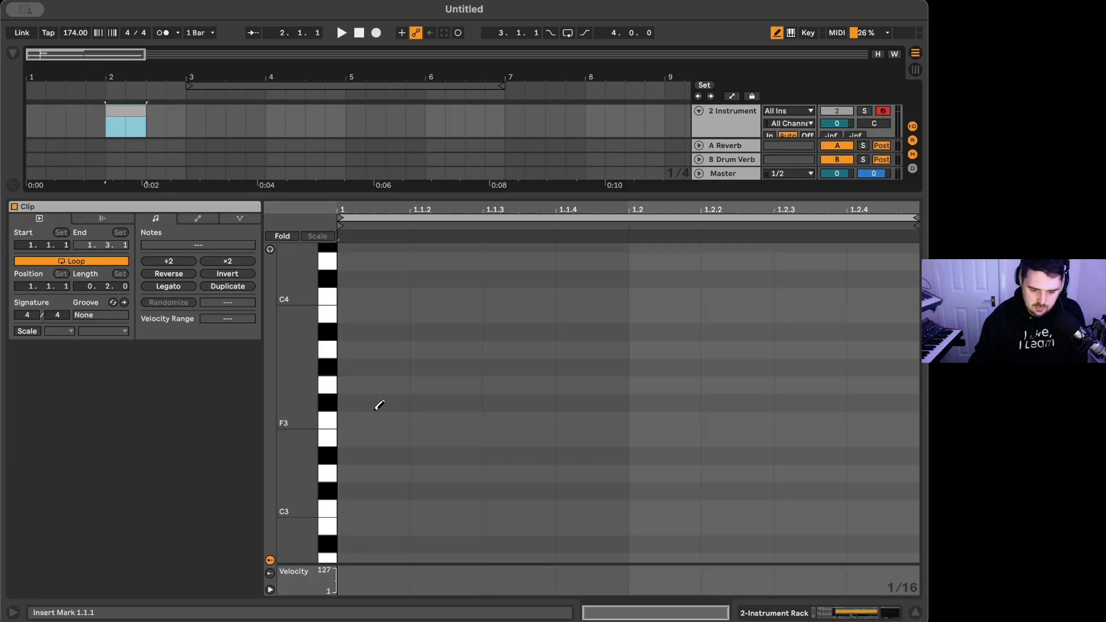
click(362, 416)
key(b)
click(176, 288)
key(space)
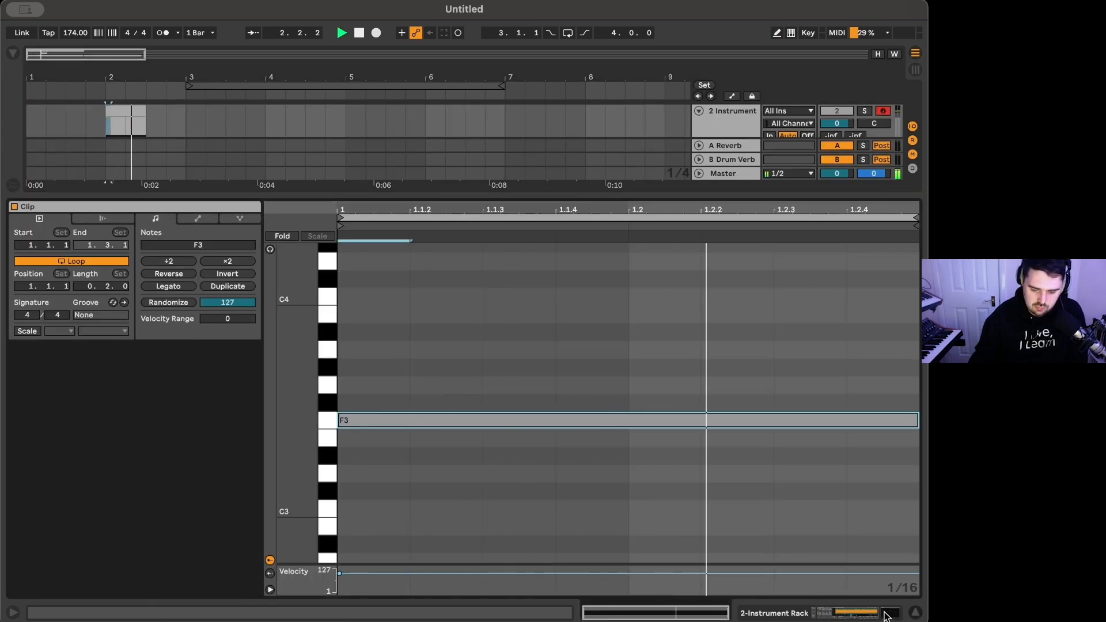
Show the Instrument track's devices and audition the half-bar bass clip at 2.1.1 together with the drum break.
click(887, 614)
key(space)
click(864, 238)
key(space)
key(space)
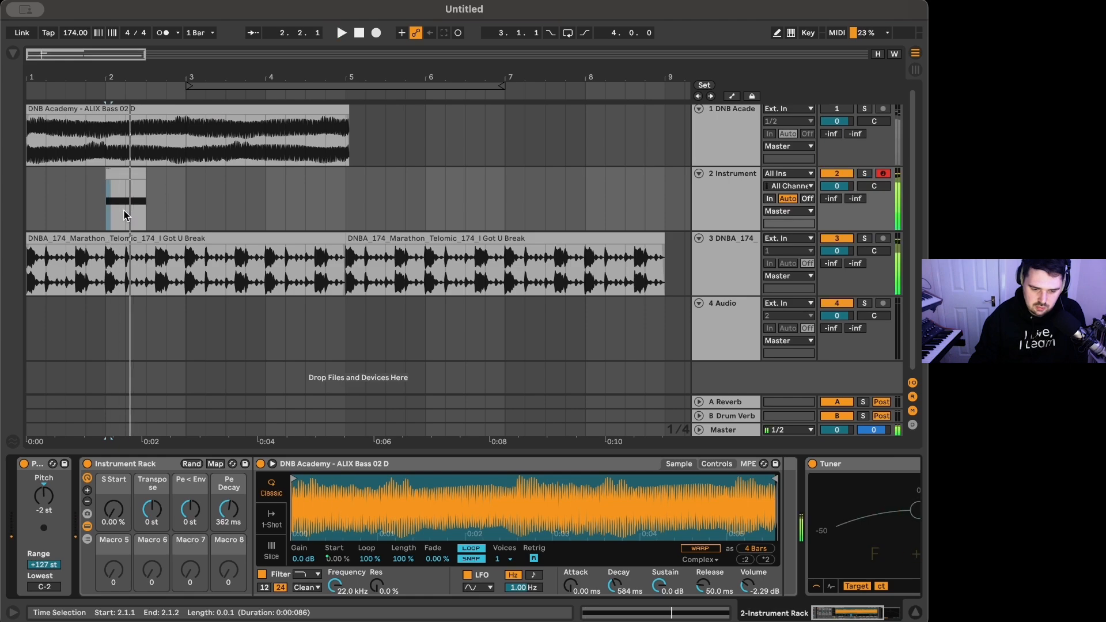
key(space)
key(space)
key(space)
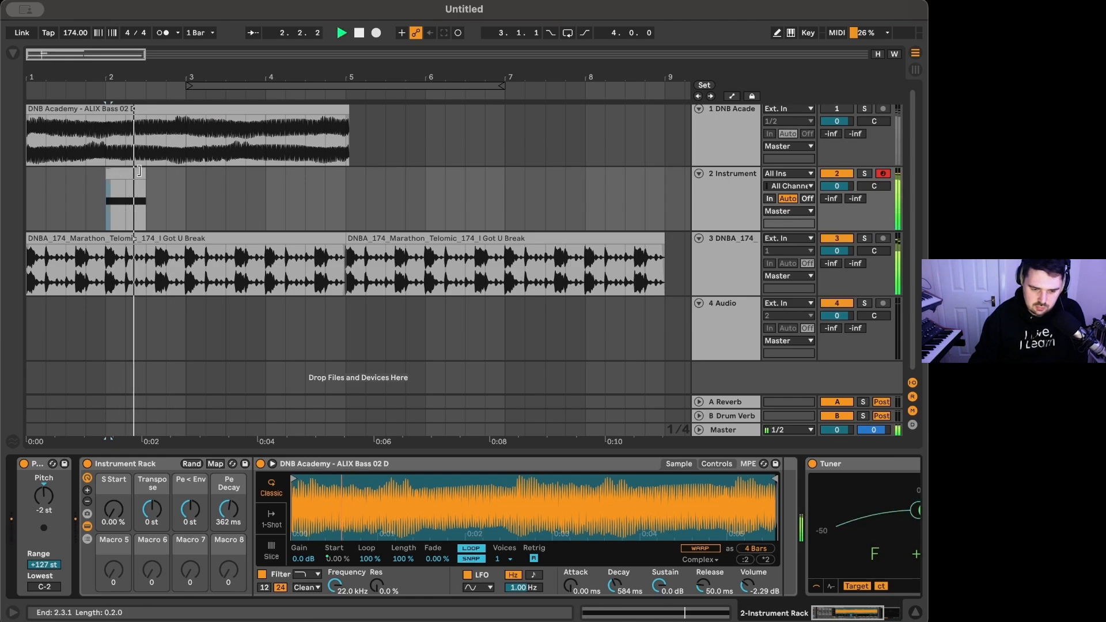
key(space)
Copy the half-bar bass clip to 4.3.1, play it, and set the arrangement loop to the first four bars.
drag(133, 178, 327, 186)
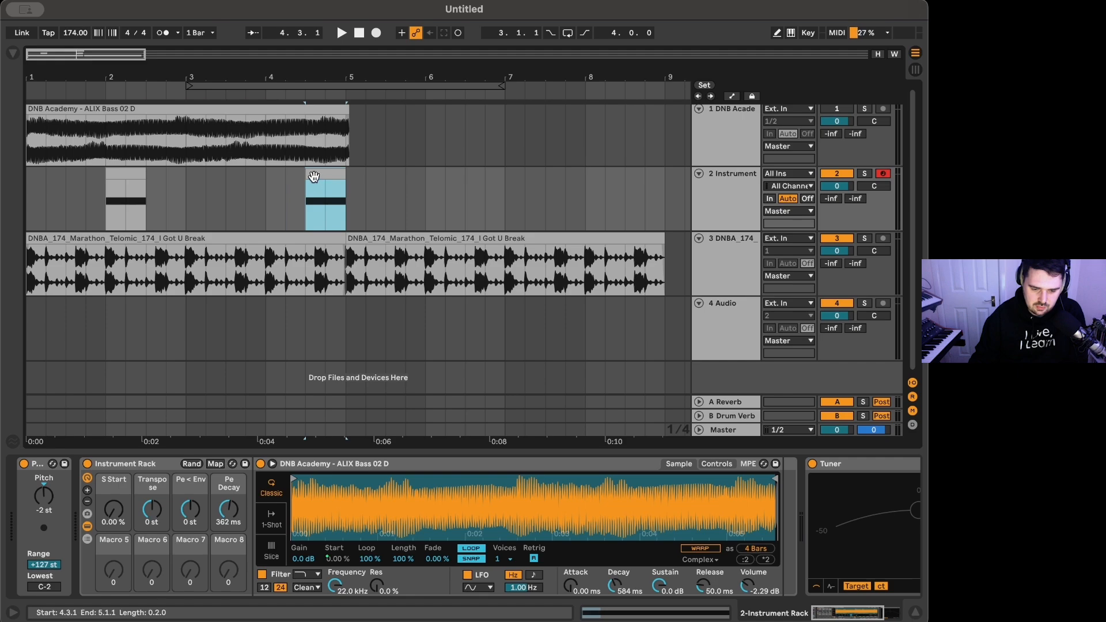
key(space)
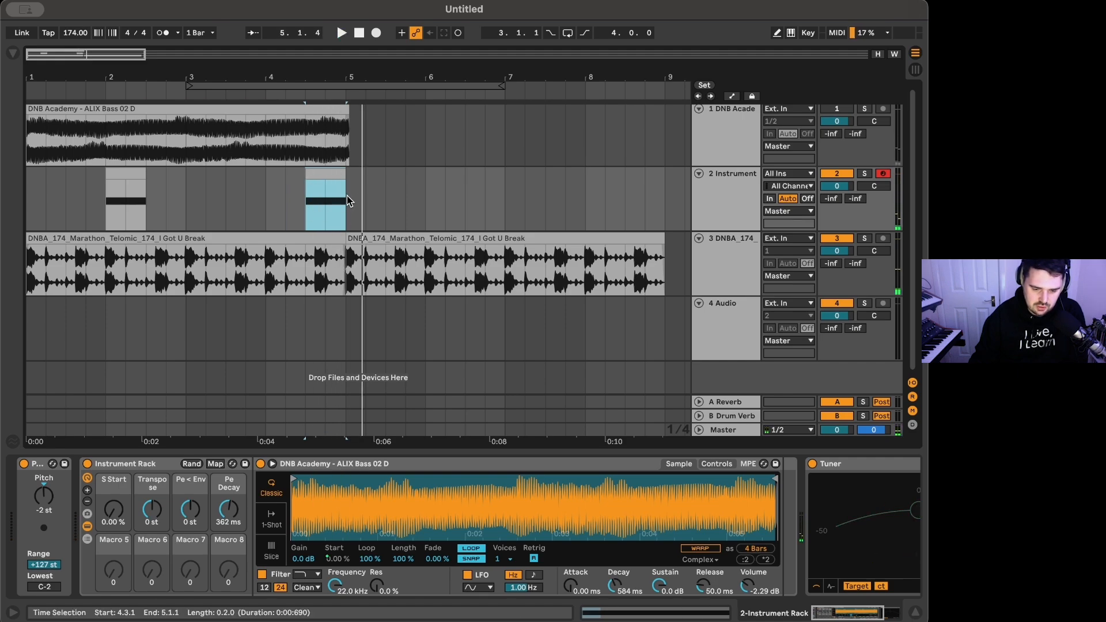
drag(348, 200, 3, 212)
key(super+l)
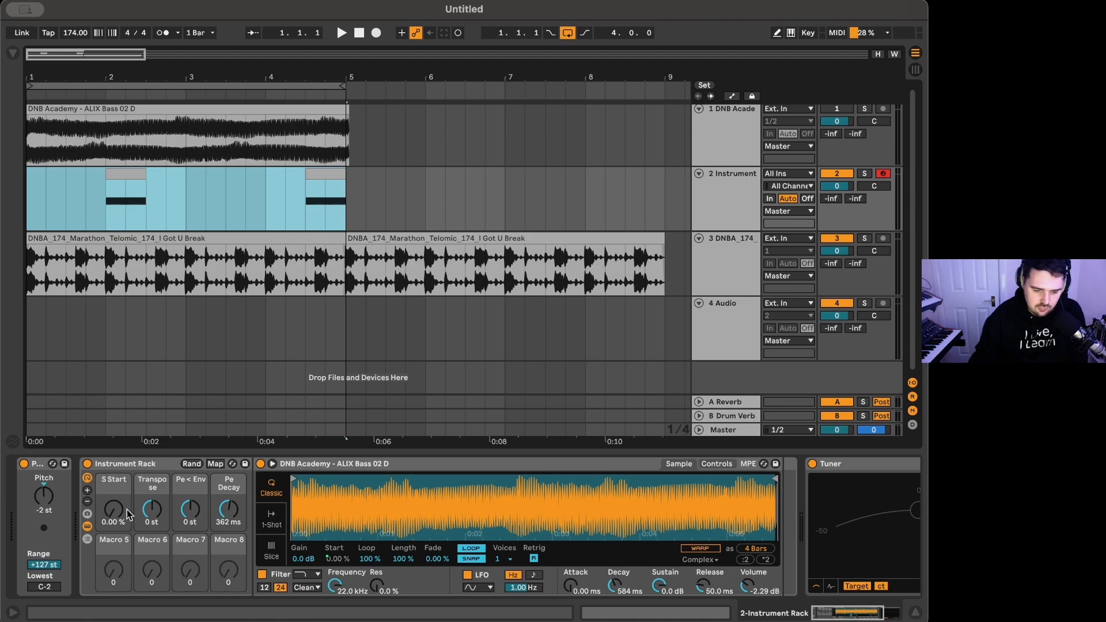
Collapse Simpler, search the Max for Live devices for lfo and insert the LFO audio effect between the Instrument Rack and the Tuner.
right_click(116, 510)
click(67, 429)
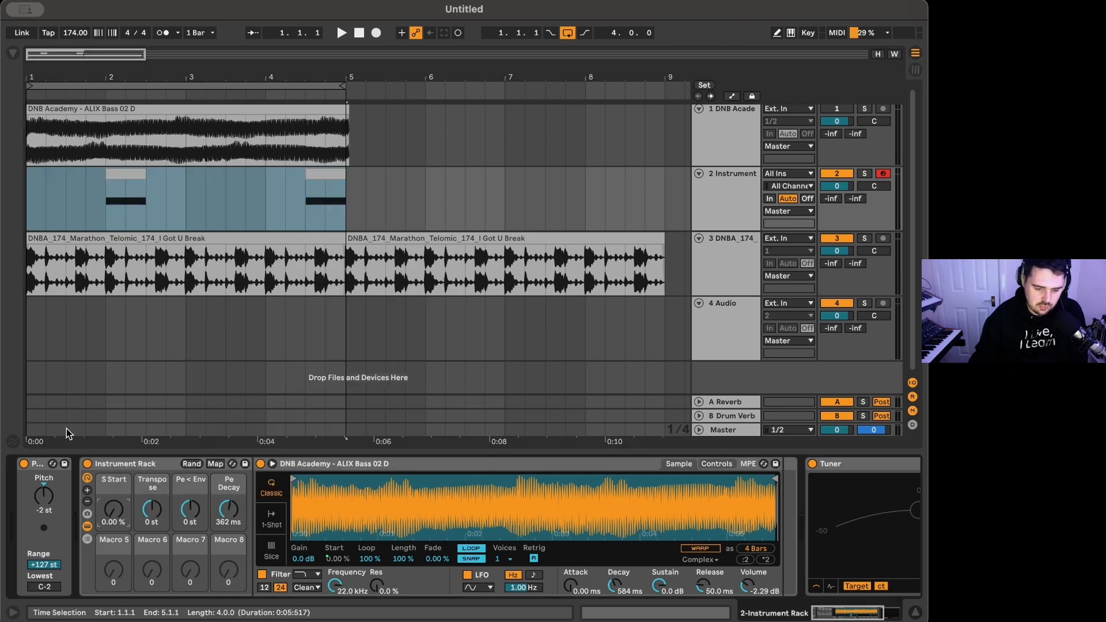
double_click(369, 467)
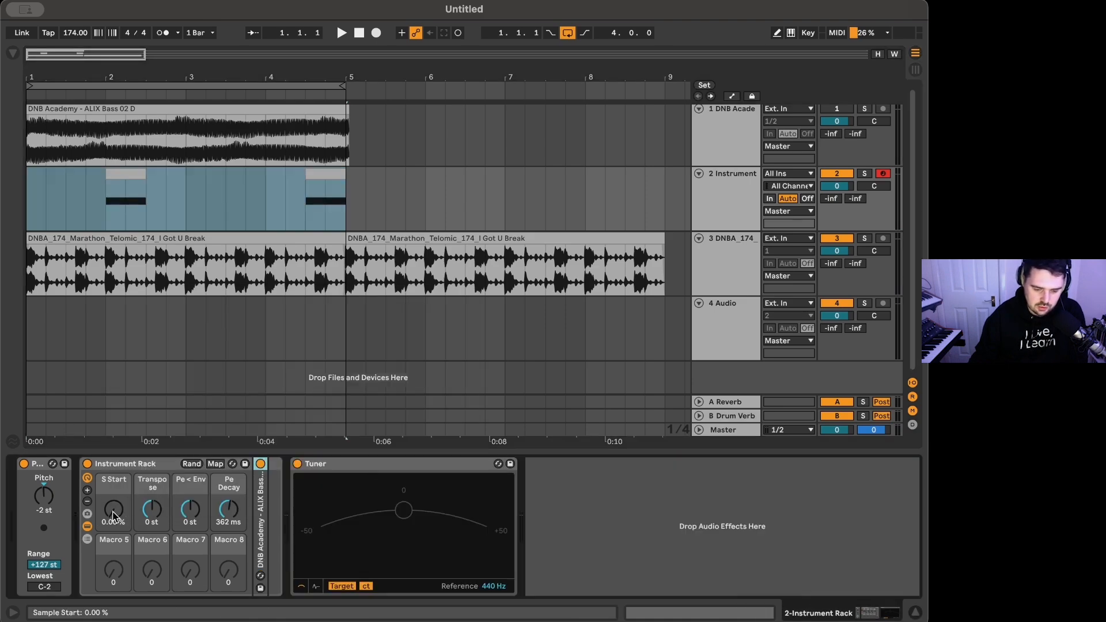
click(12, 56)
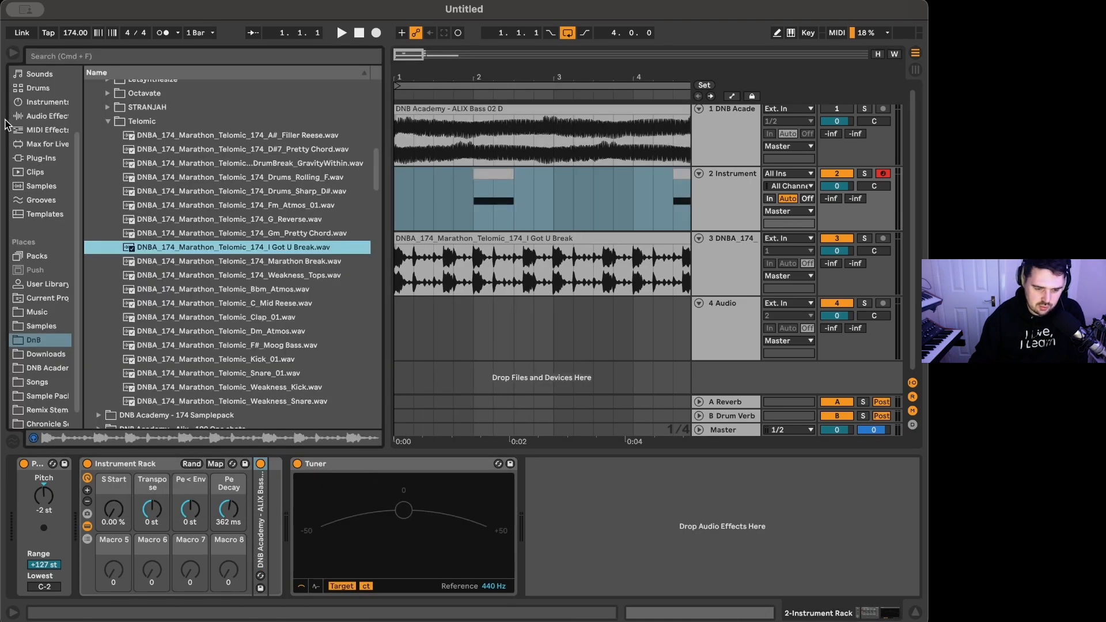
click(45, 143)
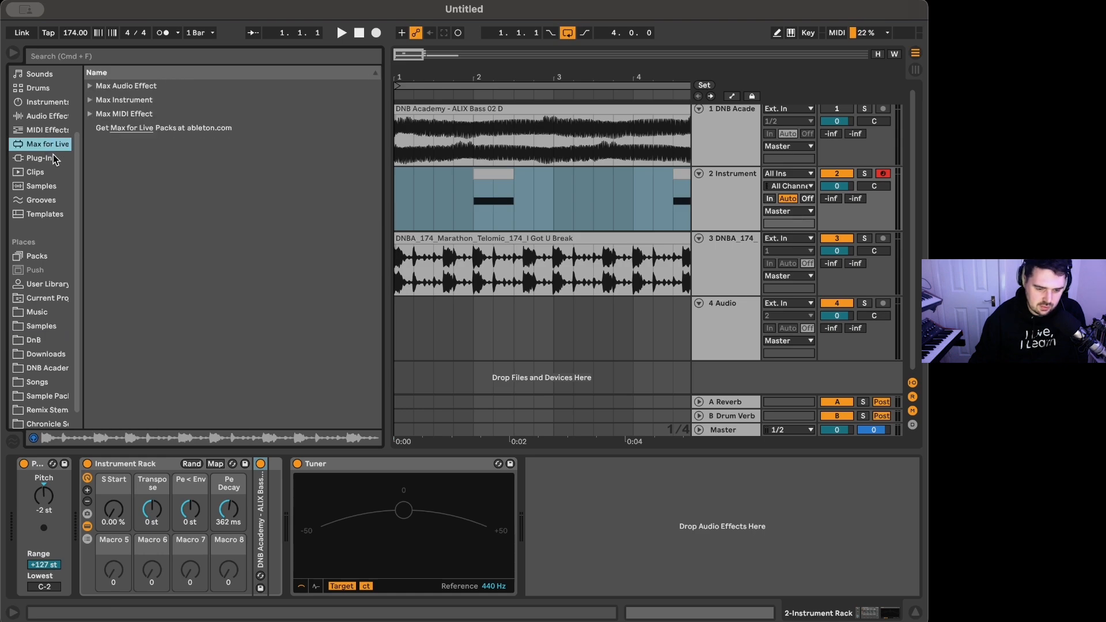
click(136, 58)
text(lfo)
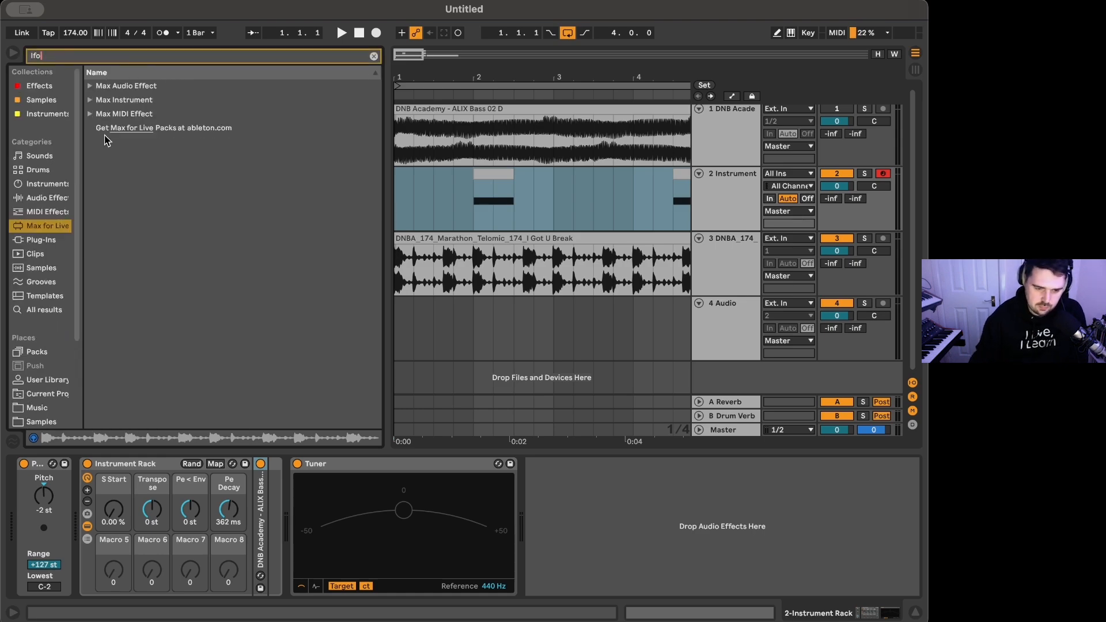
click(90, 86)
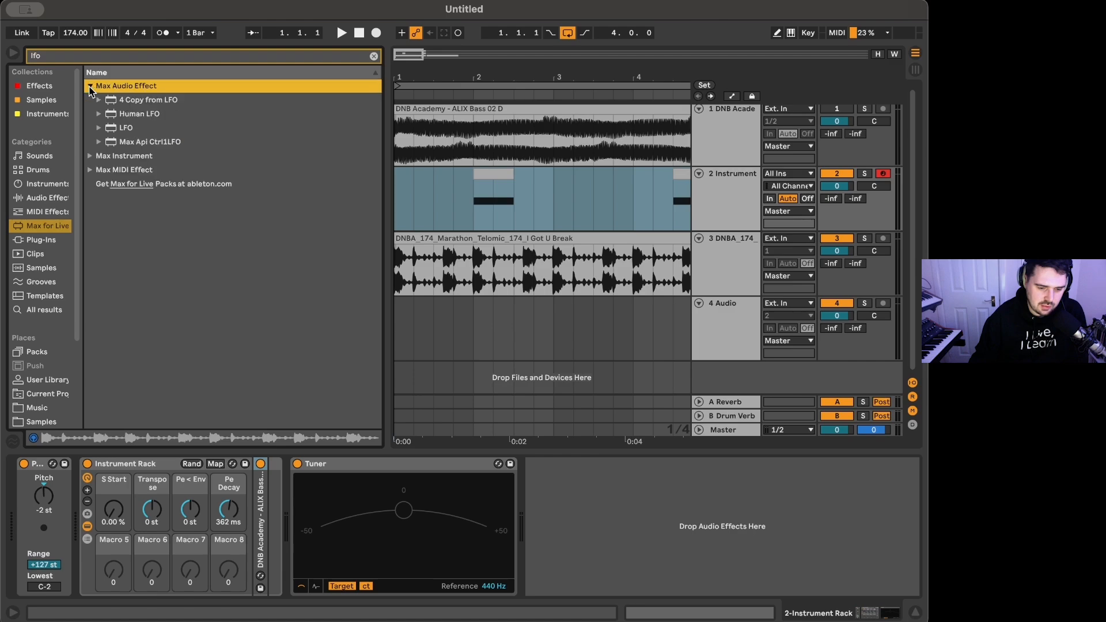
mouse_move(123, 127)
mouse_down()
mouse_move(191, 187)
mouse_move(317, 539)
mouse_move(311, 530)
mouse_up()
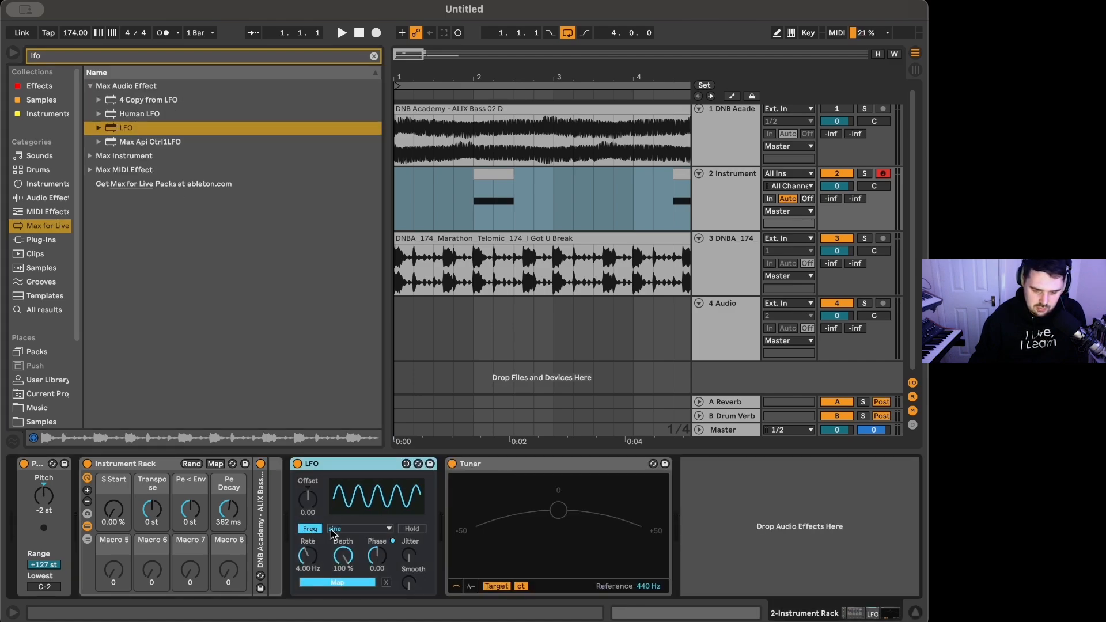
Map the LFO to the S Start macro and set the LFO offset to -0.50.
click(337, 582)
click(114, 508)
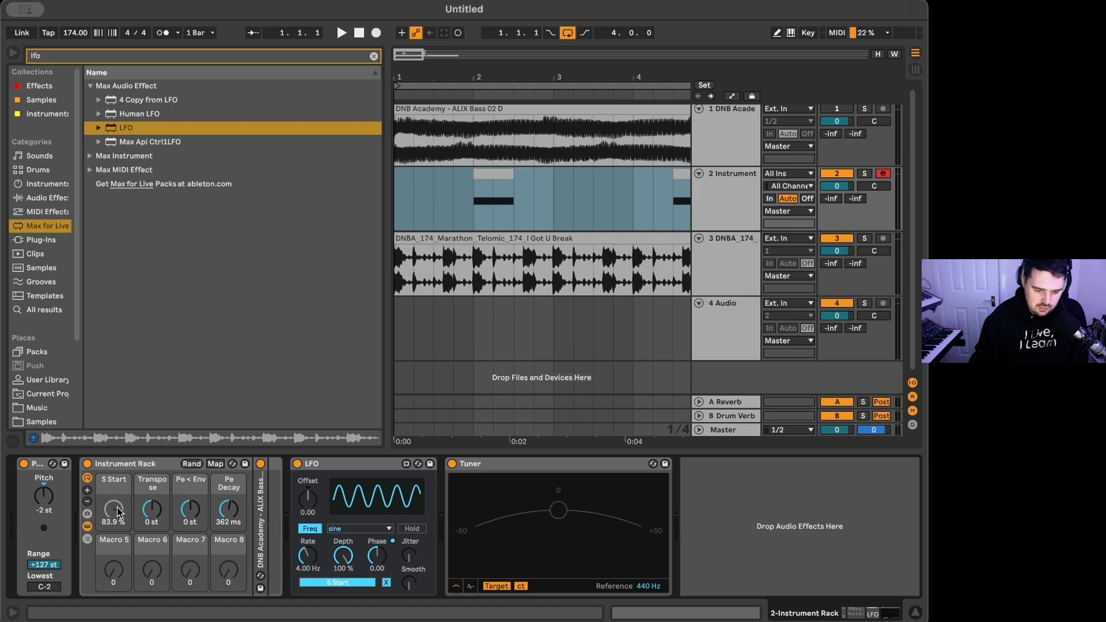
drag(308, 498, 307, 512)
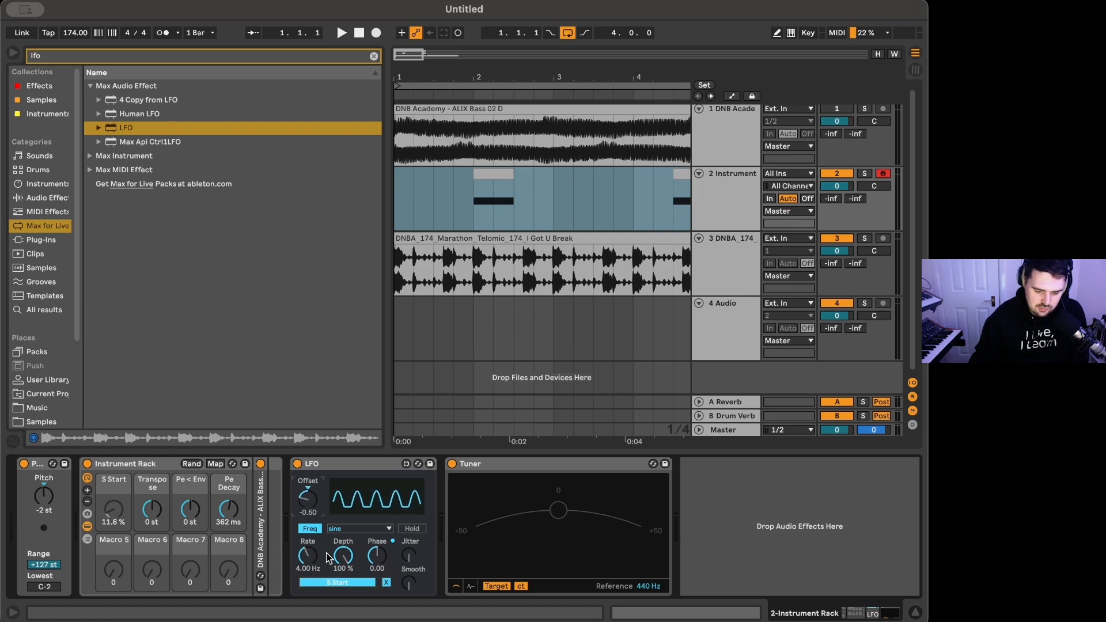
Give the LFO a random waveform with a depth of 14.9 % and a rate of 2.75 Hz, and add some smoothing.
drag(343, 556, 343, 594)
click(360, 529)
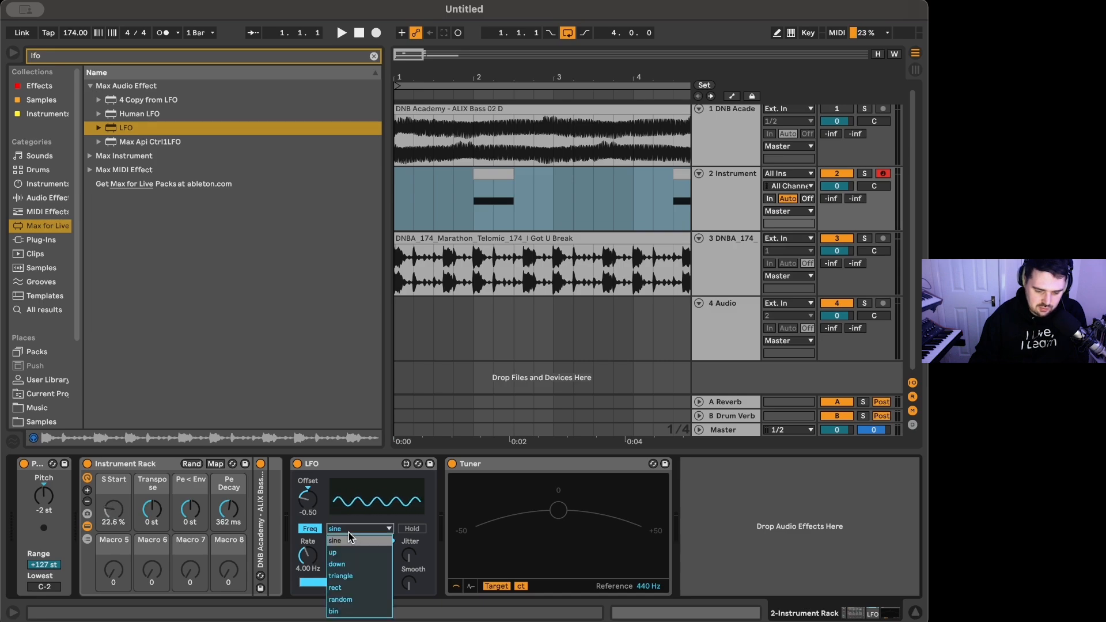
click(363, 597)
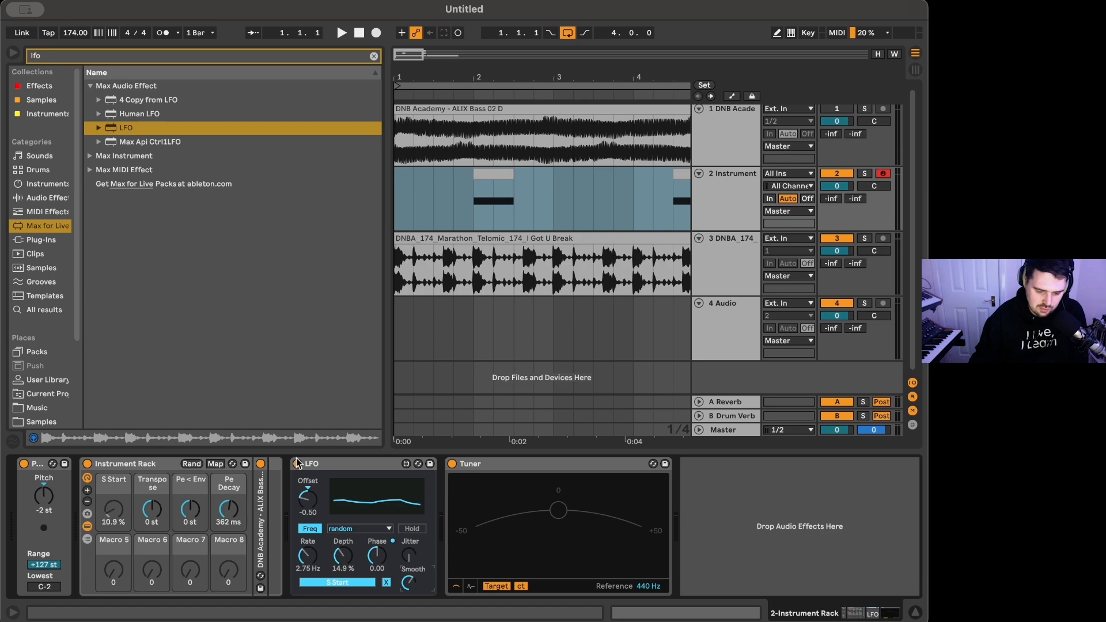
Expand Simpler and play the bass clip from 2.1.1 to hear the LFO modulating the sample start.
double_click(262, 507)
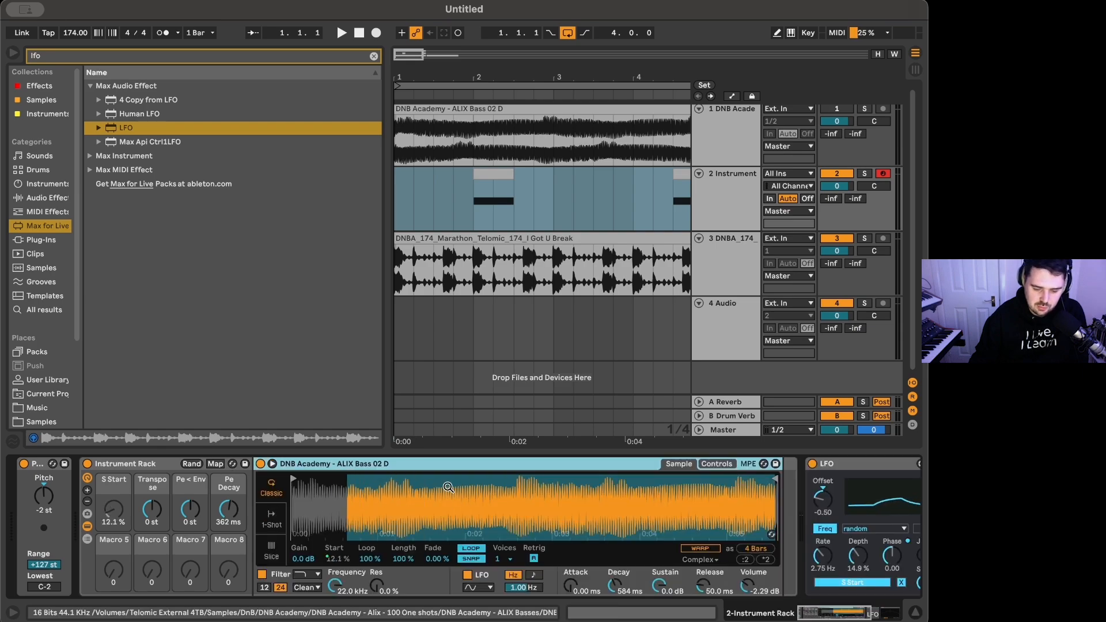
click(471, 203)
key(space)
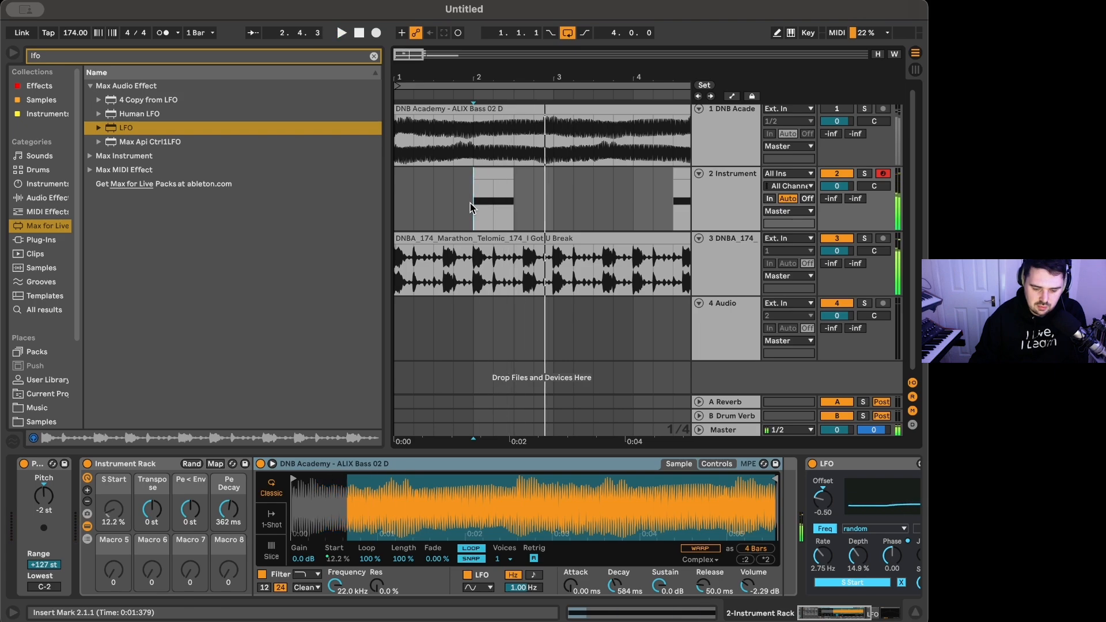
key(space)
key(minus)
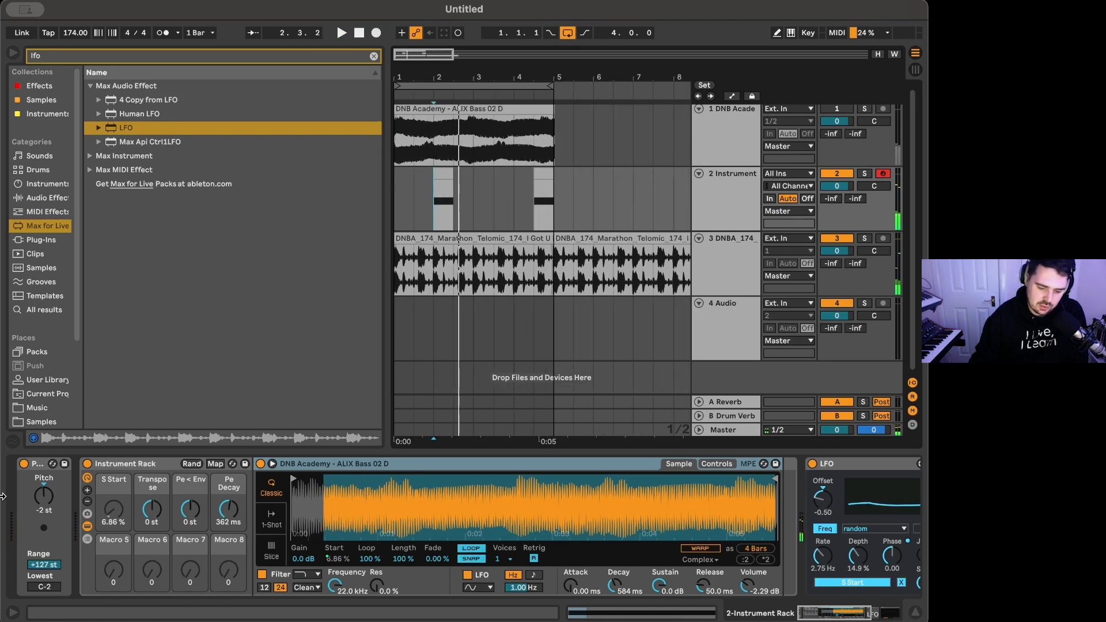
Raise the LFO depth to 33.0 % and audition the bass clip from 2.1.1.
scroll(916, 522, right, 2)
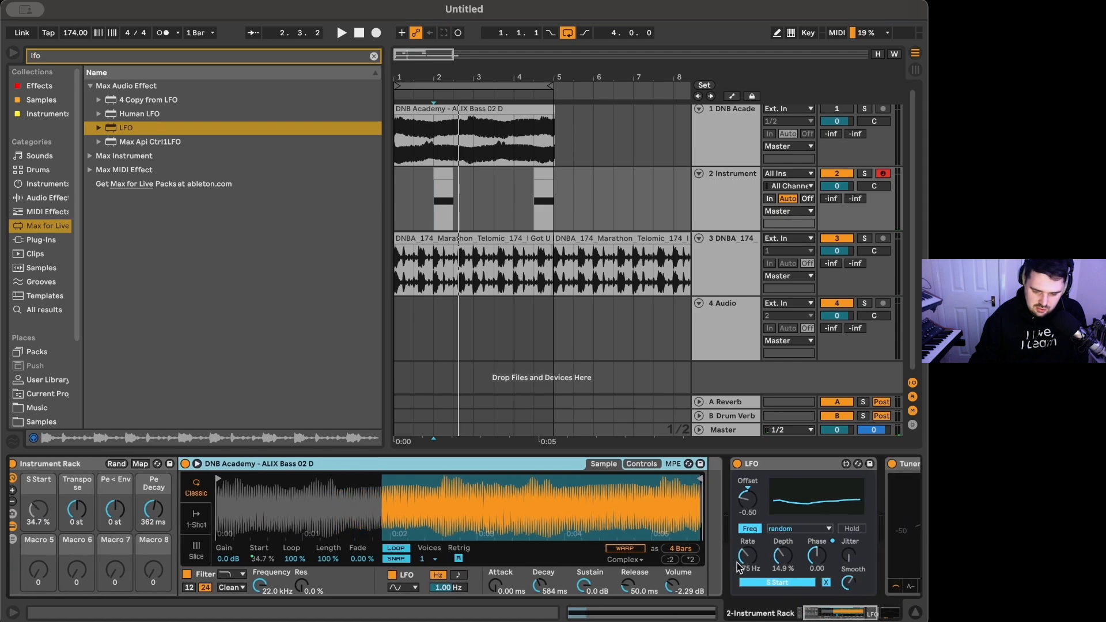
drag(782, 555, 782, 541)
key(space)
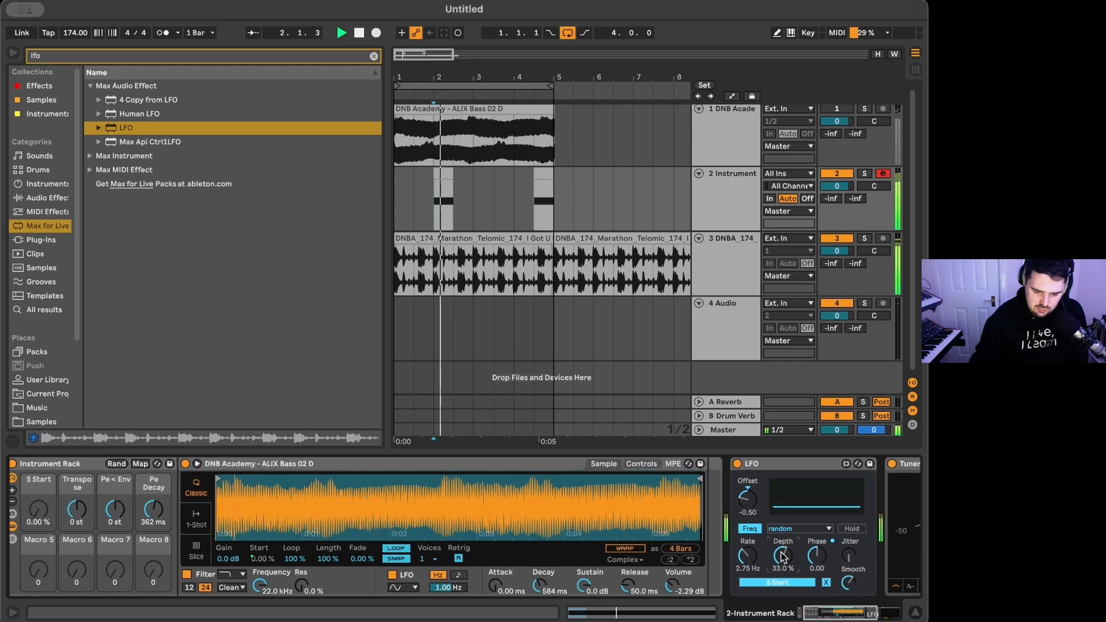
key(space)
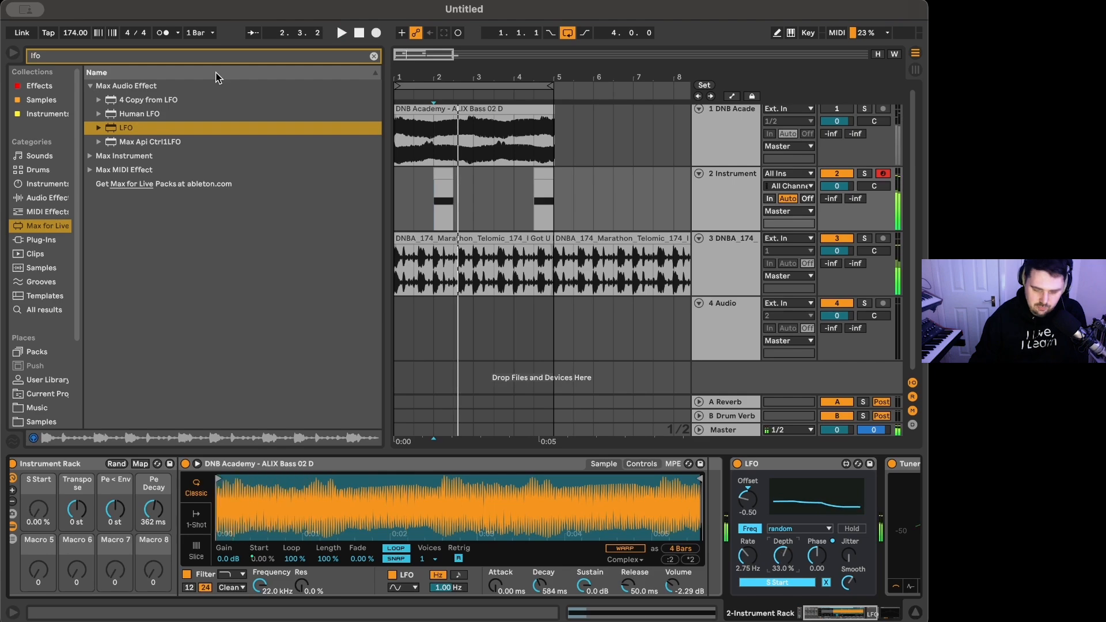
click(433, 252)
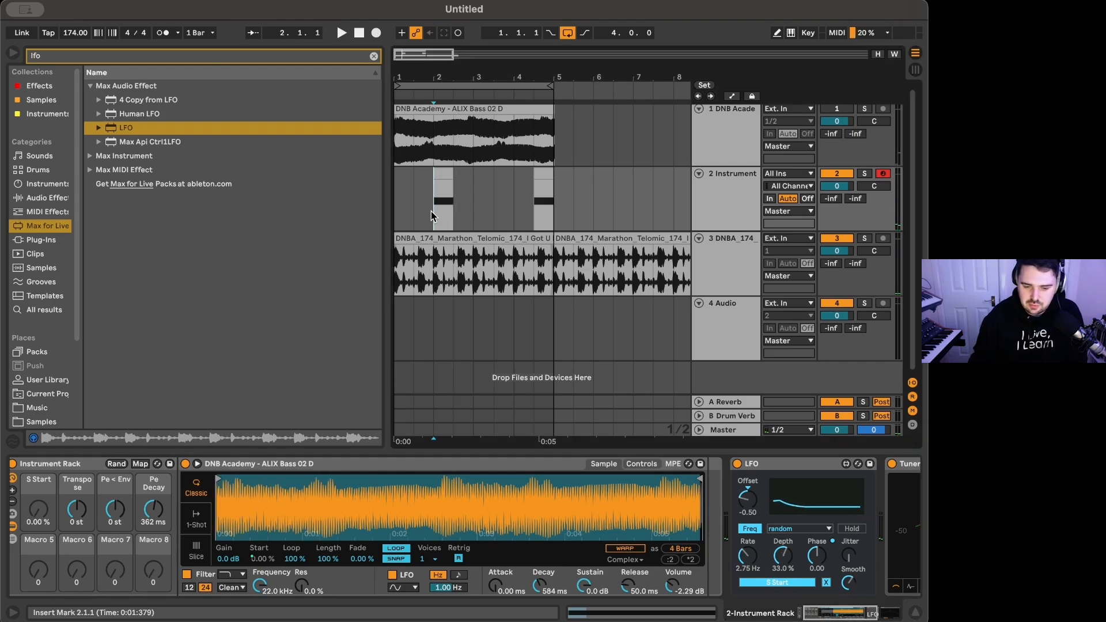
Show the Transpose macro's automation on the Instrument track and add 0 st breakpoints at both ends of the first bass clip.
scroll(31, 519, left, 3)
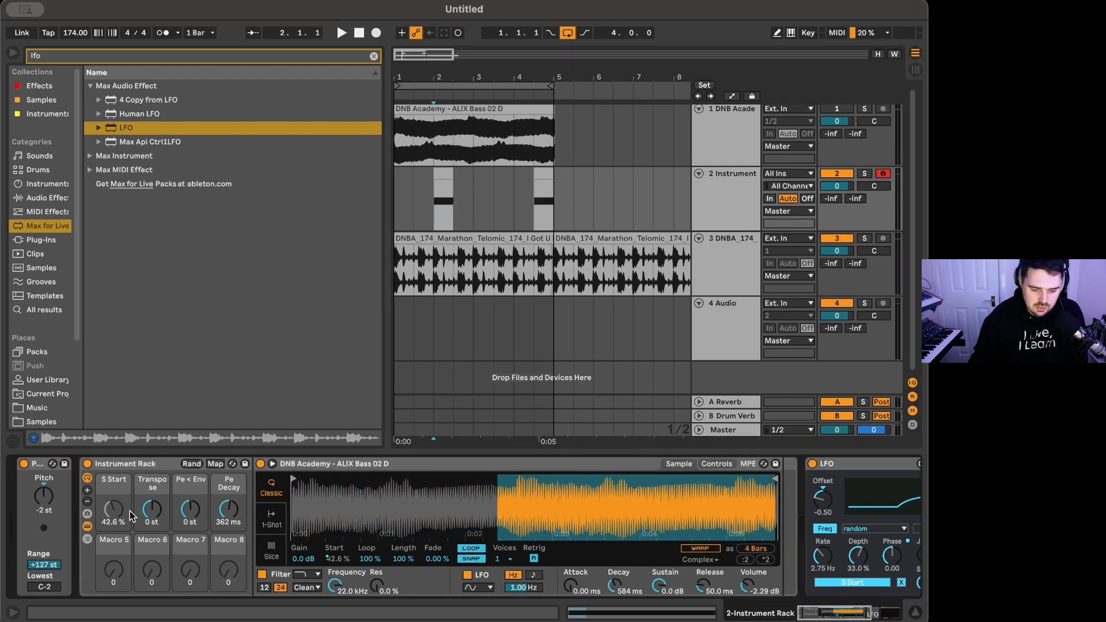
right_click(149, 511)
click(192, 292)
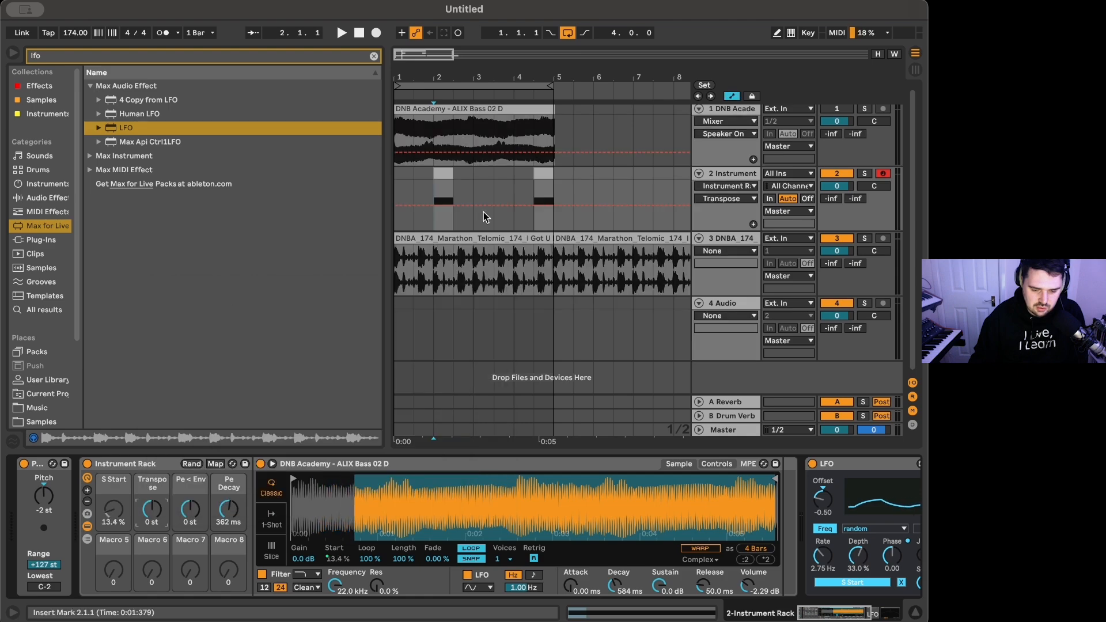
scroll(461, 211, up, 3)
click(446, 205)
click(478, 205)
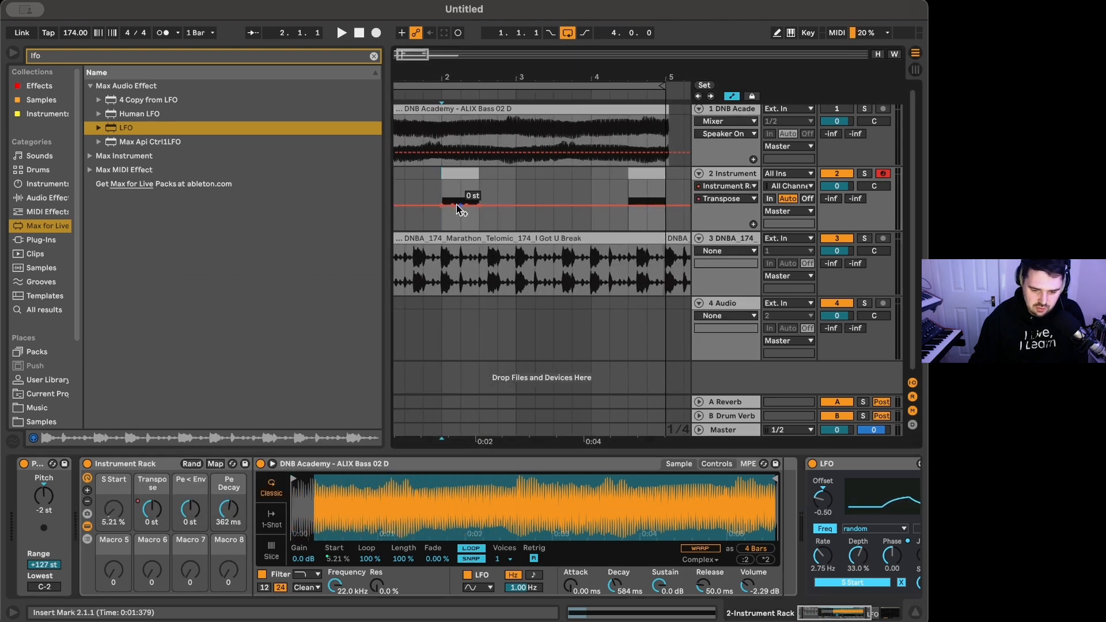
Set the Transpose automation inside the first bass clip to +12 st by entering exact breakpoint values.
right_click(452, 207)
click(491, 215)
text(12)
key(Return)
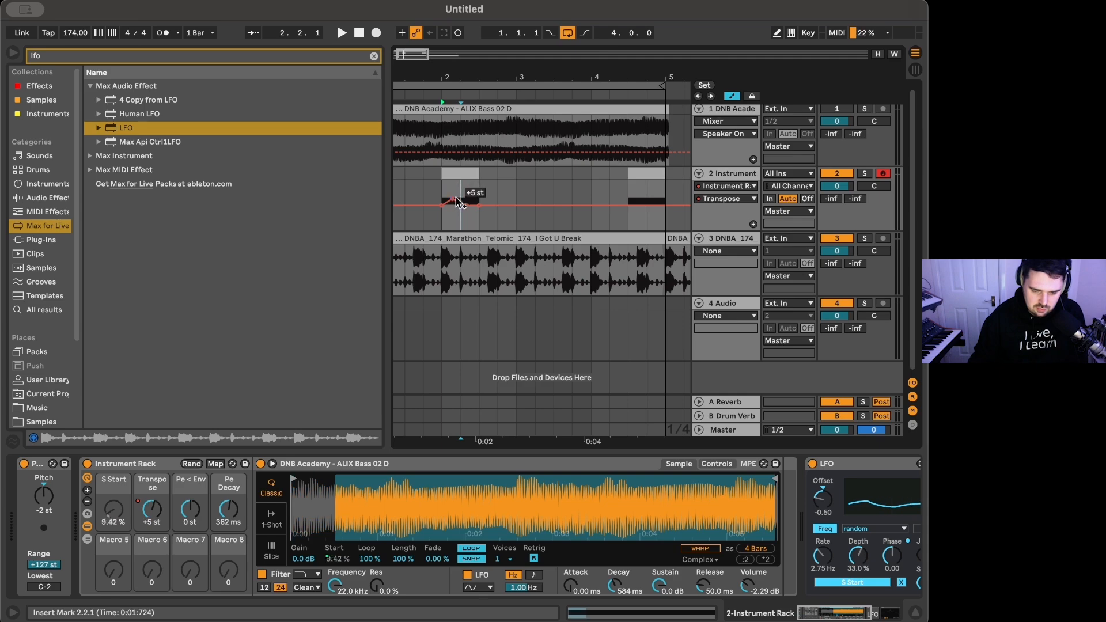
right_click(464, 205)
click(487, 213)
text(12)
key(Return)
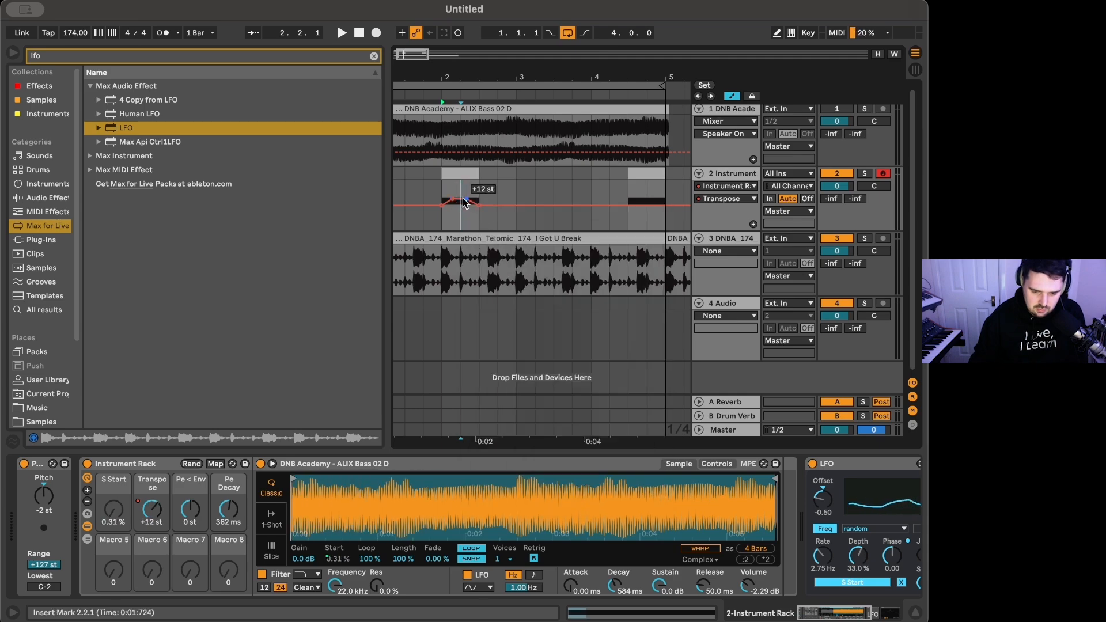
Move the outer 0 st breakpoints inward to steepen the Transpose ramps in the first bass clip, and play the clip.
scroll(452, 214, up, 3)
scroll(445, 208, left, 1)
drag(444, 206, 498, 208)
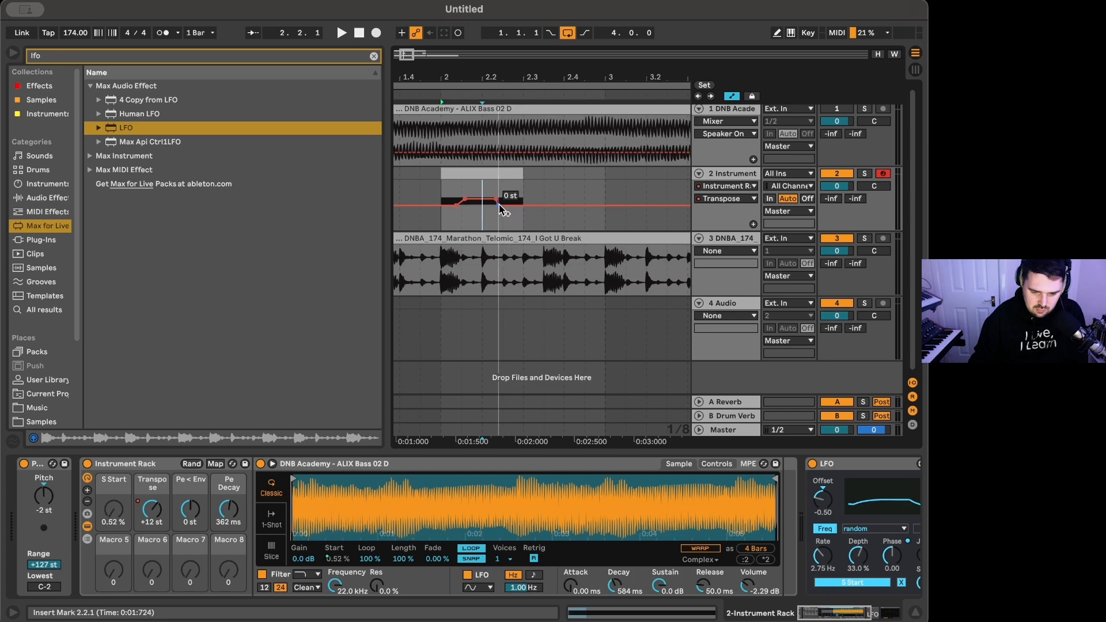
click(455, 175)
key(space)
scroll(456, 175, left, 1)
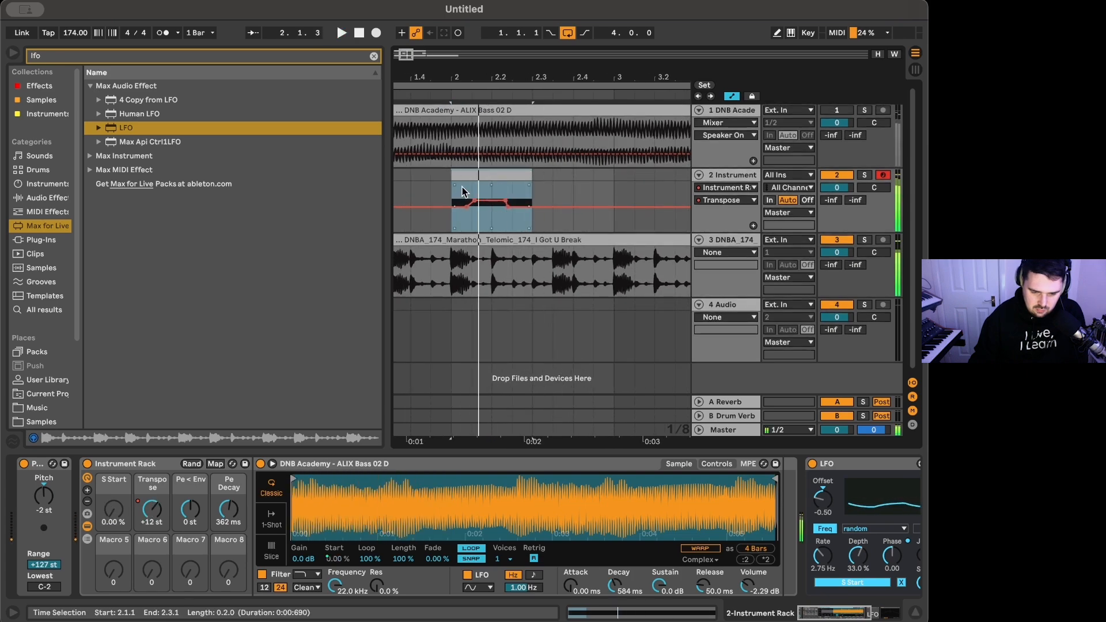
key(space)
Move the Transpose automation between 2.1.1 and 2.2.3 one beat later to 2.2.1 and play from 2.1.1.
drag(454, 193, 507, 191)
scroll(505, 191, down, 1)
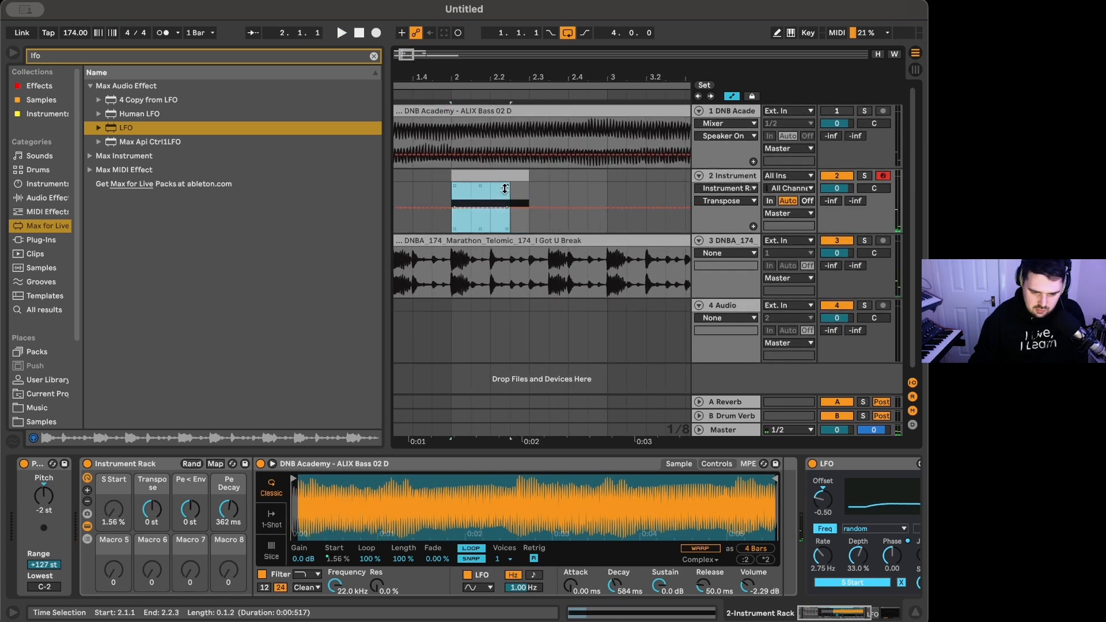
key(super+x)
click(487, 195)
key(super+v)
click(451, 198)
key(space)
scroll(450, 198, left, 1)
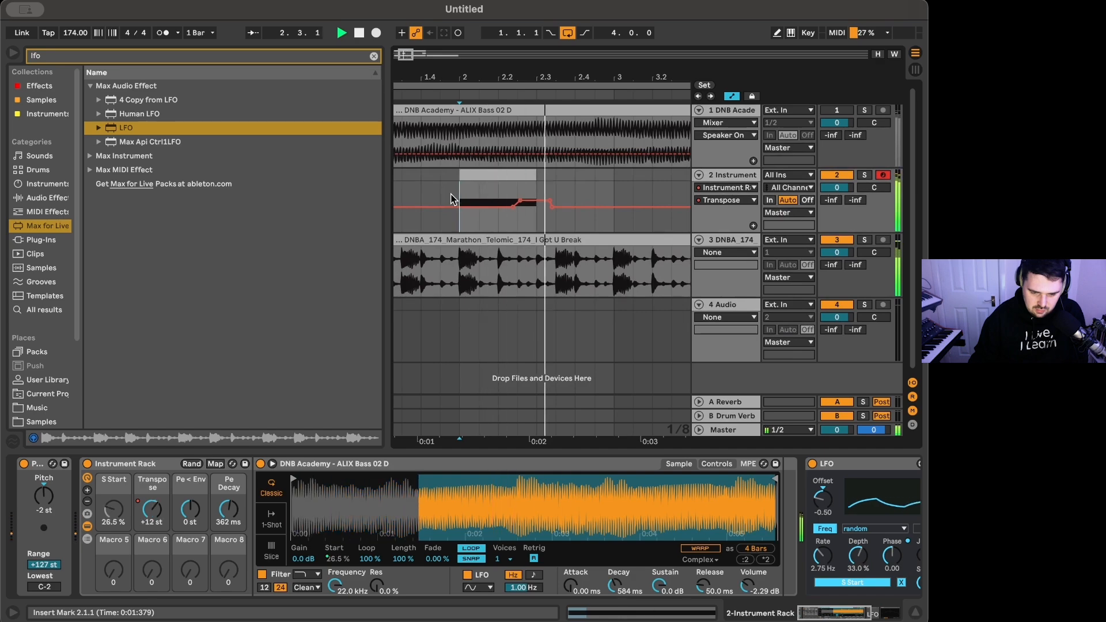
scroll(535, 218, down, 5)
key(space)
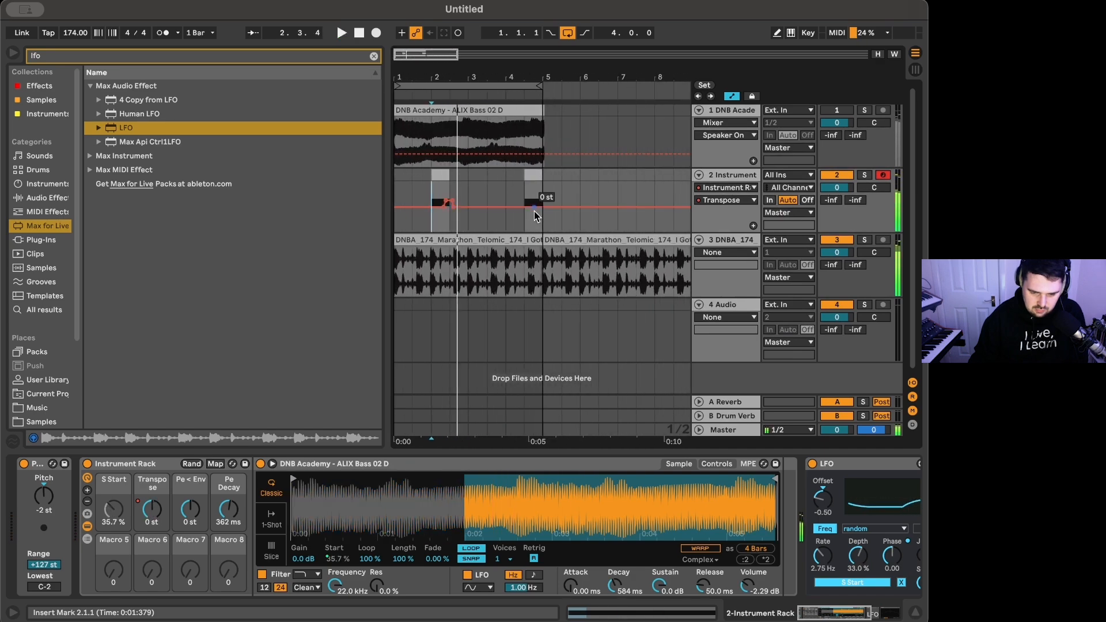
Automate Transpose in the second bass clip to start at +12 st and fall to 0 st, and play from just before it.
scroll(535, 213, up, 5)
key(b)
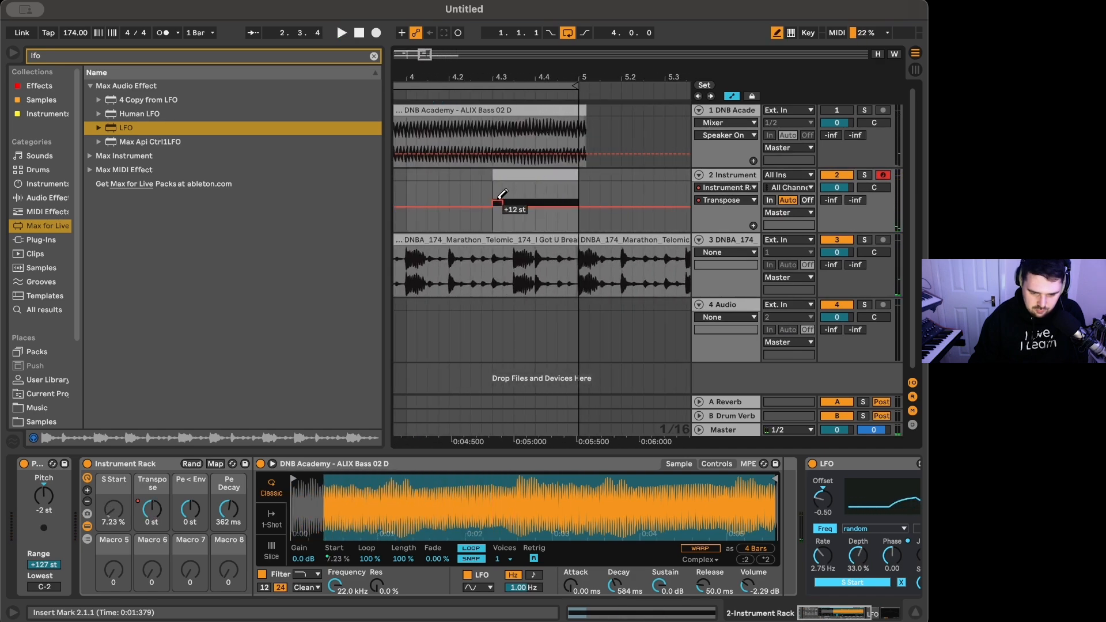
key(b)
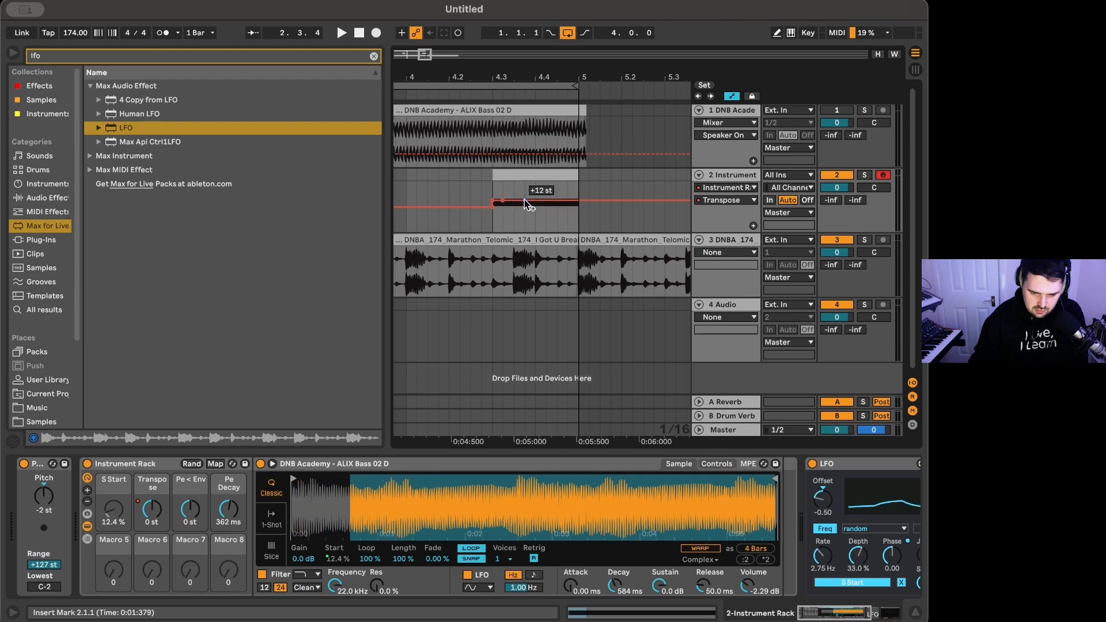
click(513, 200)
drag(525, 200, 525, 206)
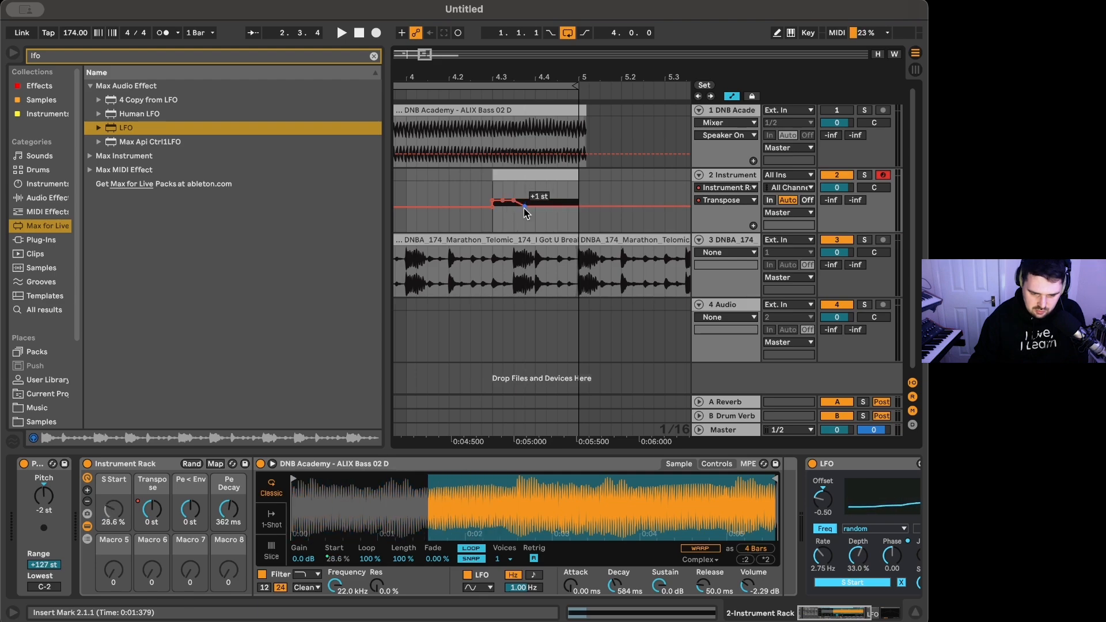
right_click(525, 207)
click(554, 215)
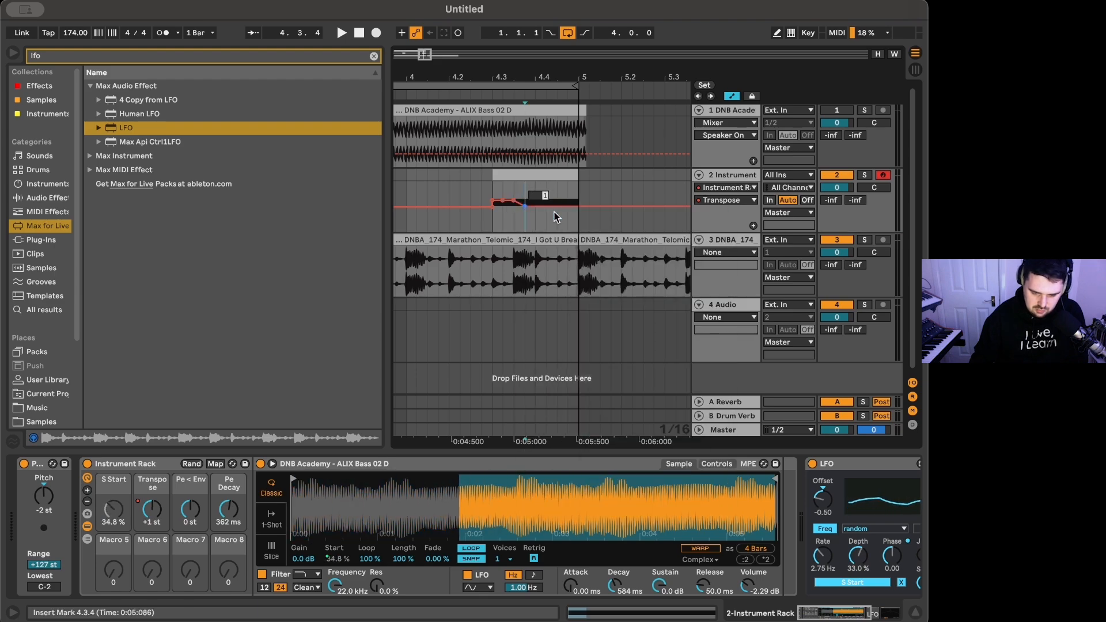
click(461, 196)
key(space)
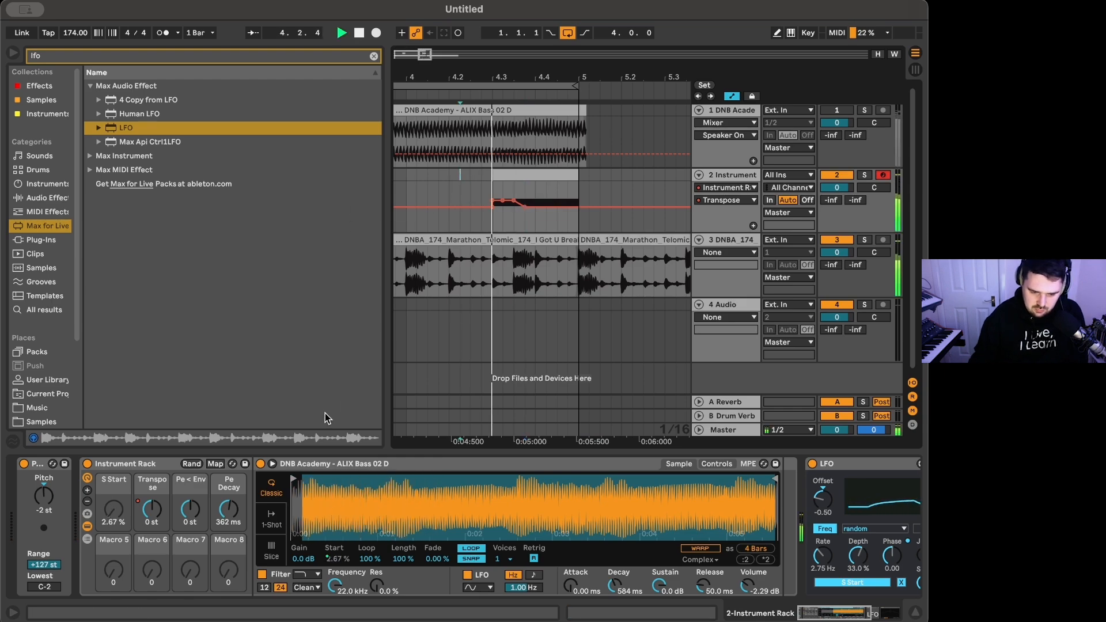
key(space)
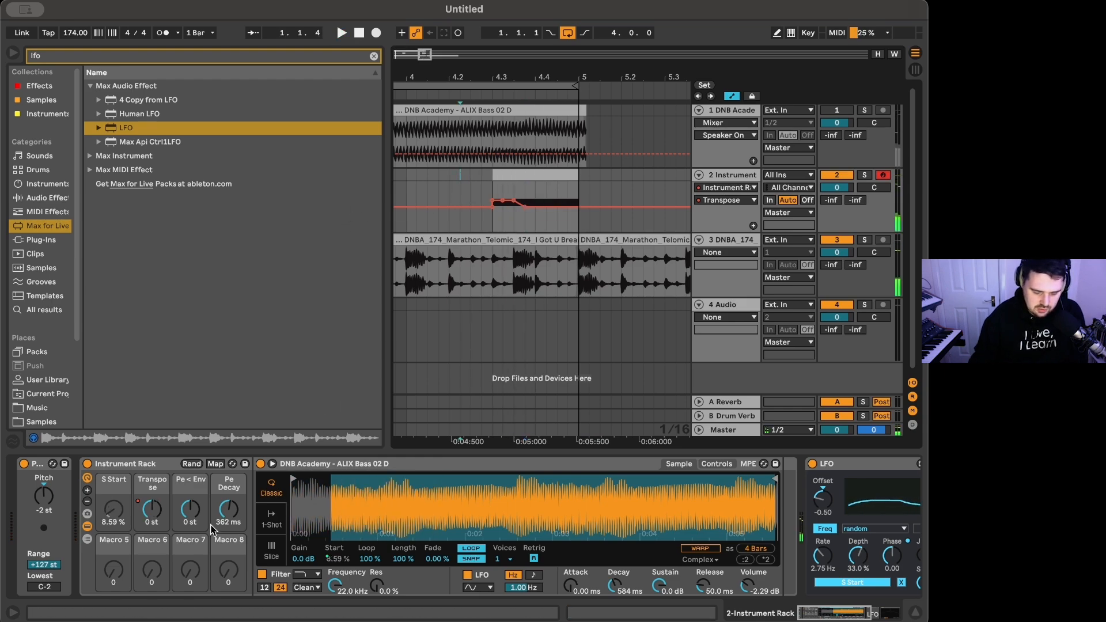
Show the Pe < Env macro's automation and raise it to +24 st from the start of the second bass clip.
right_click(190, 510)
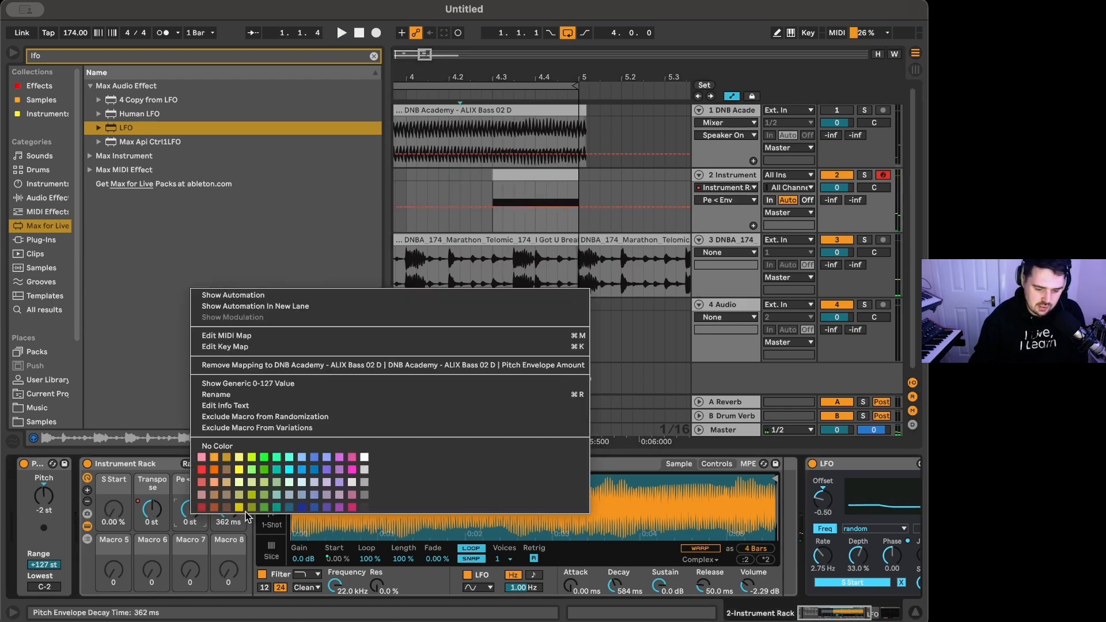
click(273, 296)
key(b)
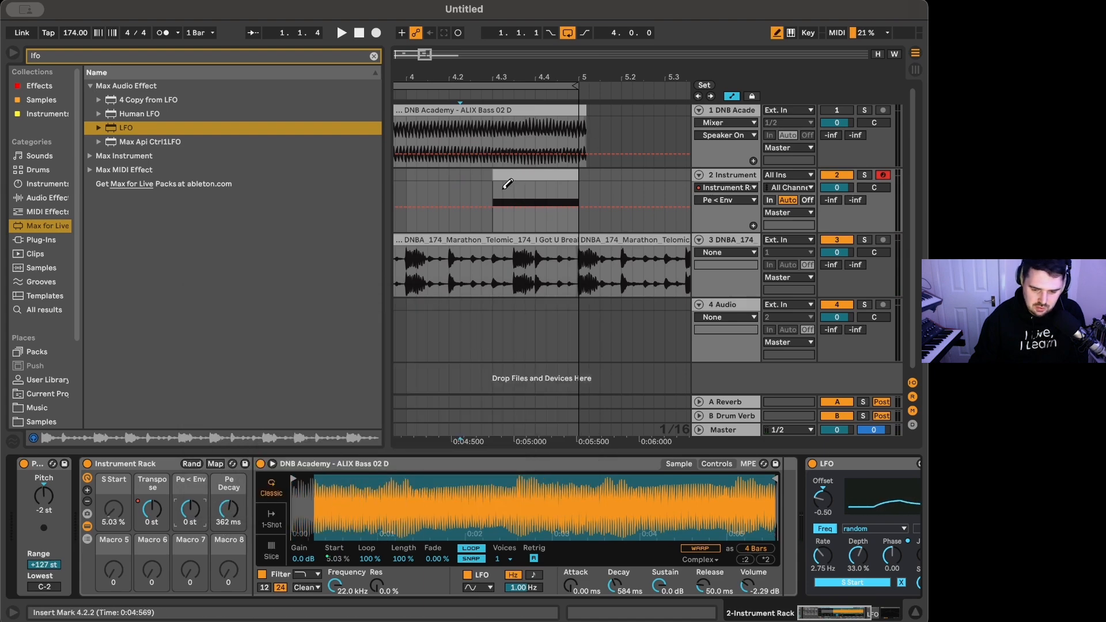
click(498, 194)
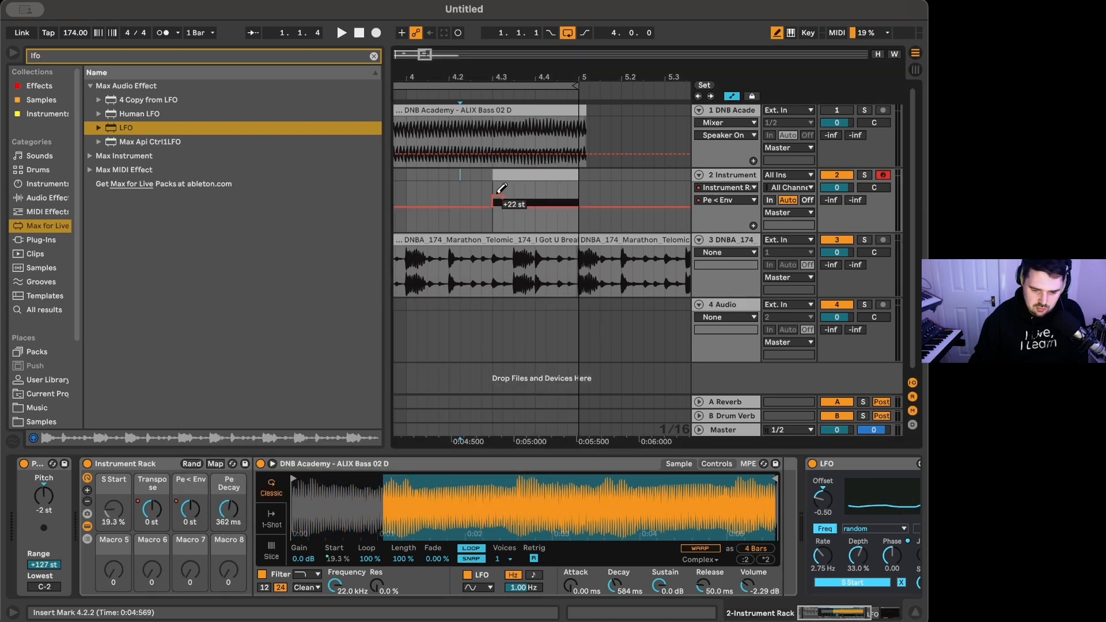
key(b)
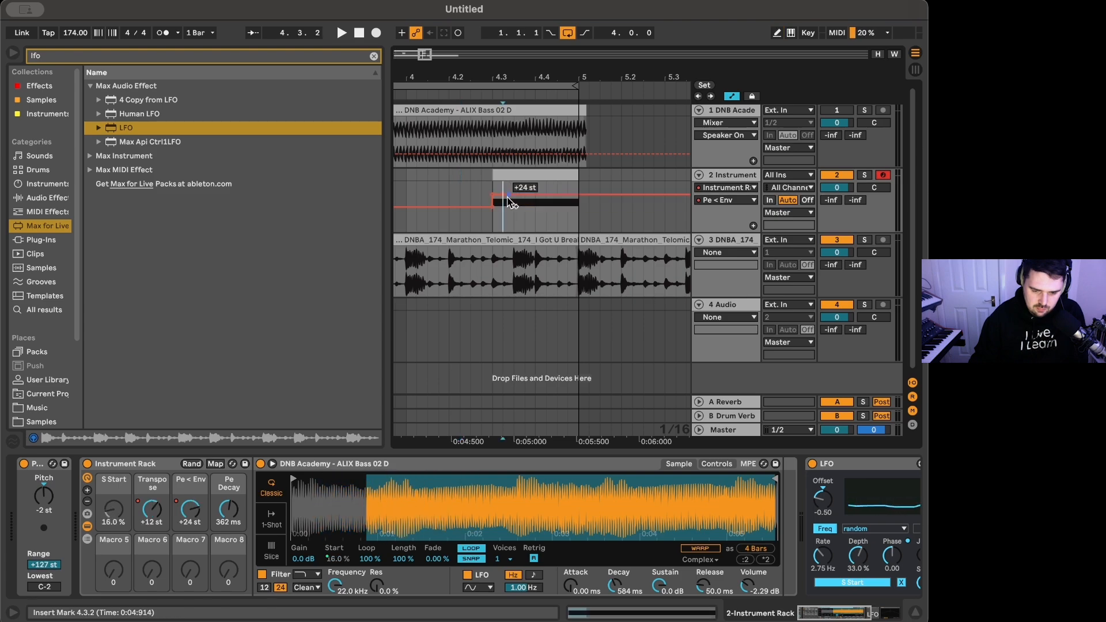
Drop the Pe < Env automation back to 0 st at the end of the second bass clip.
double_click(528, 176)
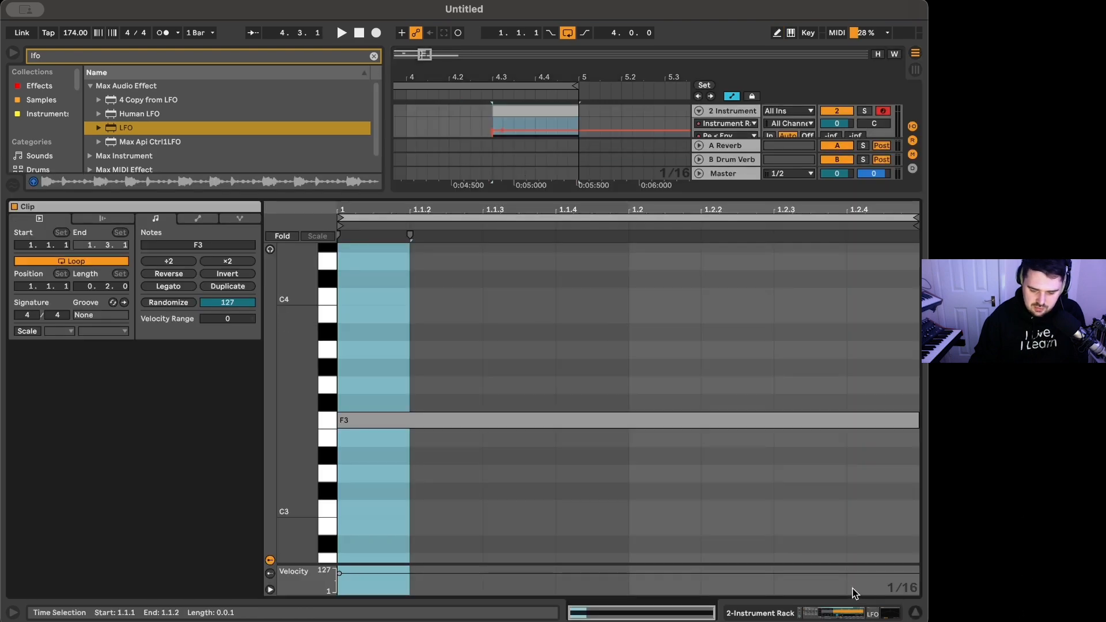
click(855, 608)
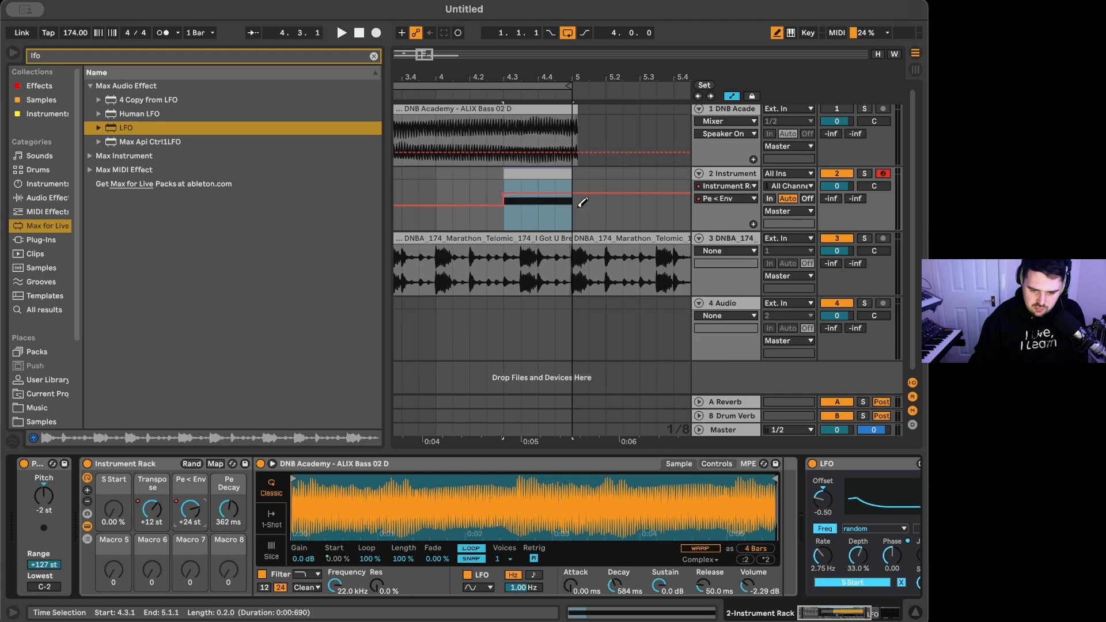
drag(583, 204, 584, 205)
key(b)
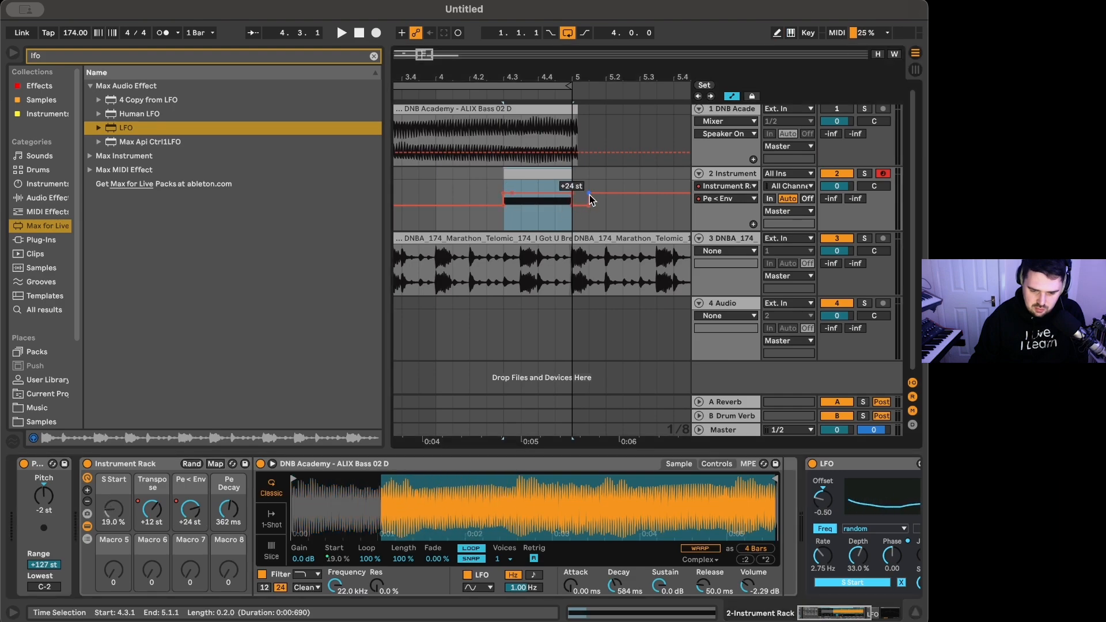
Shorten the second bass clip's F3 note to three sixteenths, duplicate it twice, and play the pattern back.
double_click(518, 172)
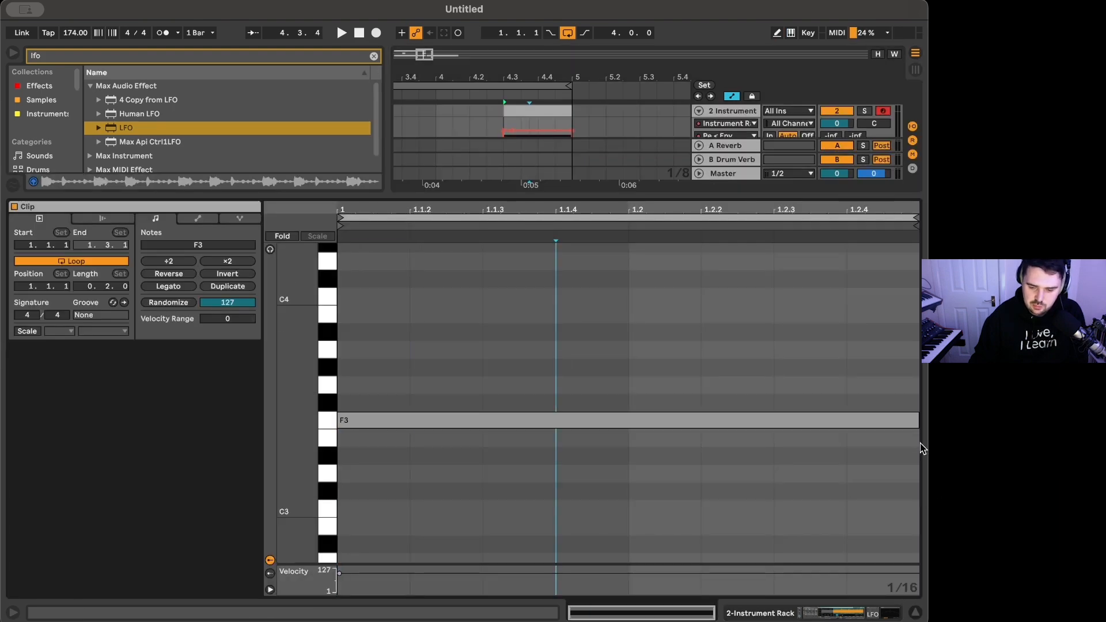
drag(917, 423, 546, 436)
key(super+d)
key(super+d)
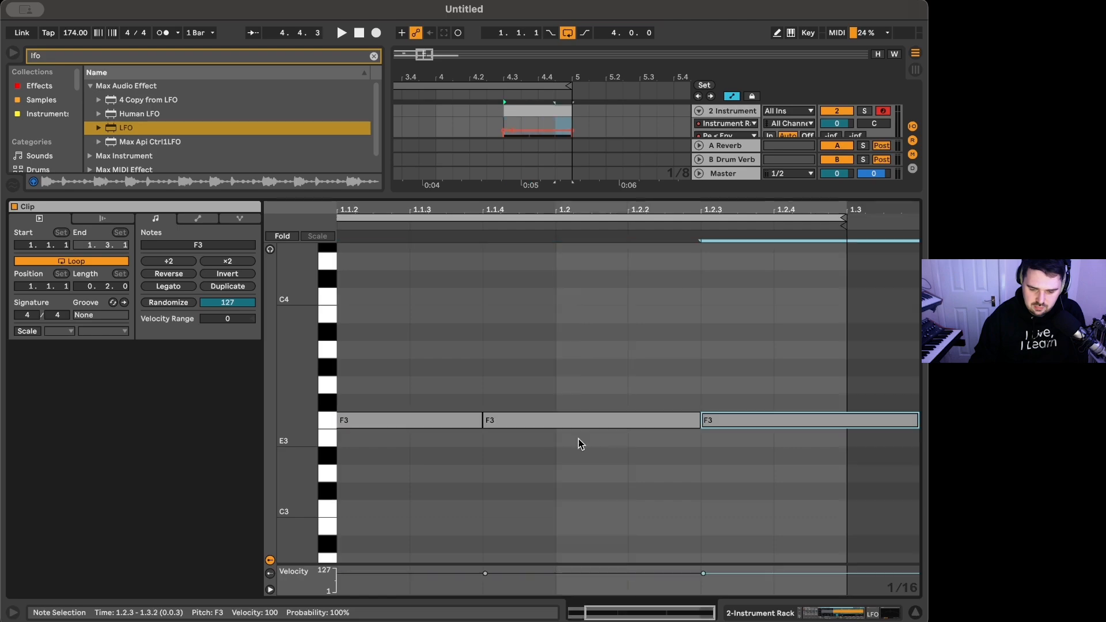
key(space)
key(shift+Tab)
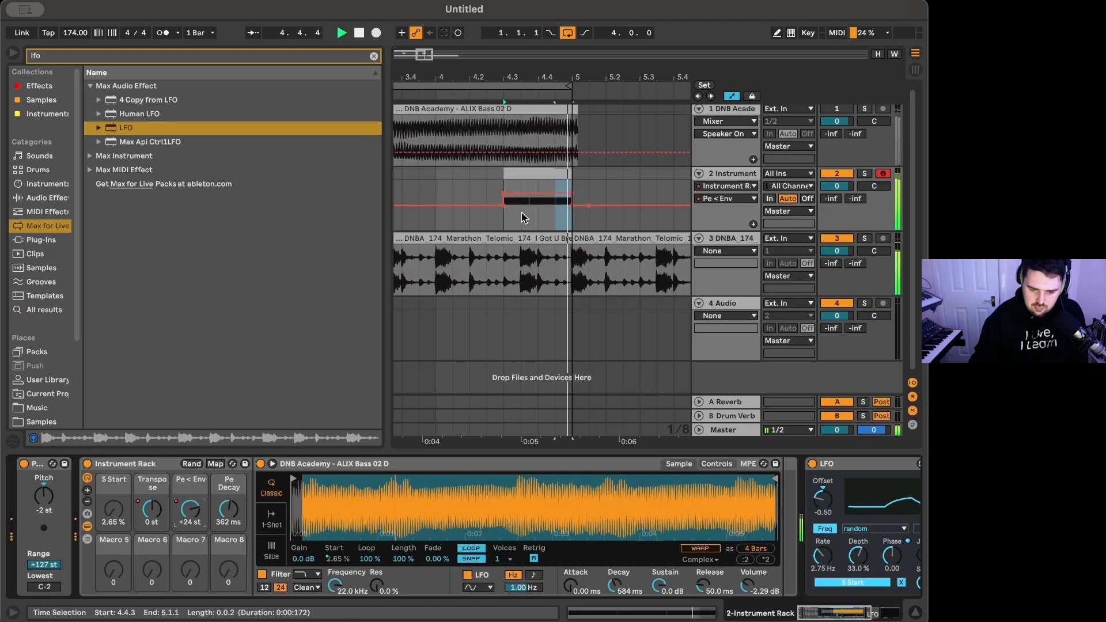
Set the Pe Decay macro to 152 ms and audition the second bass clip.
drag(229, 510, 228, 527)
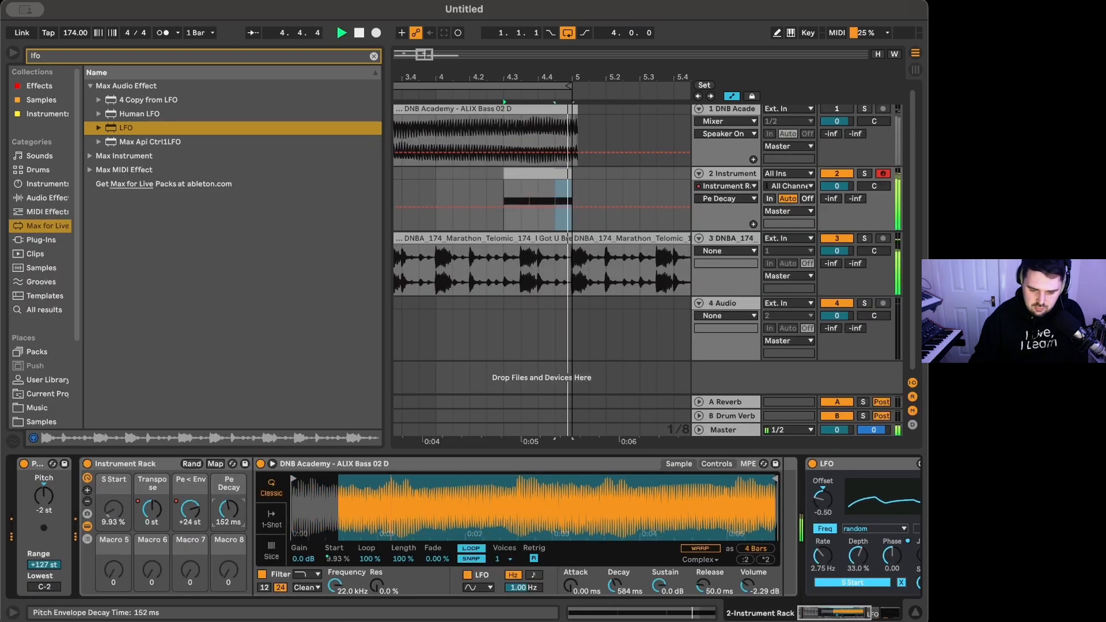
key(space)
key(space)
key(space)
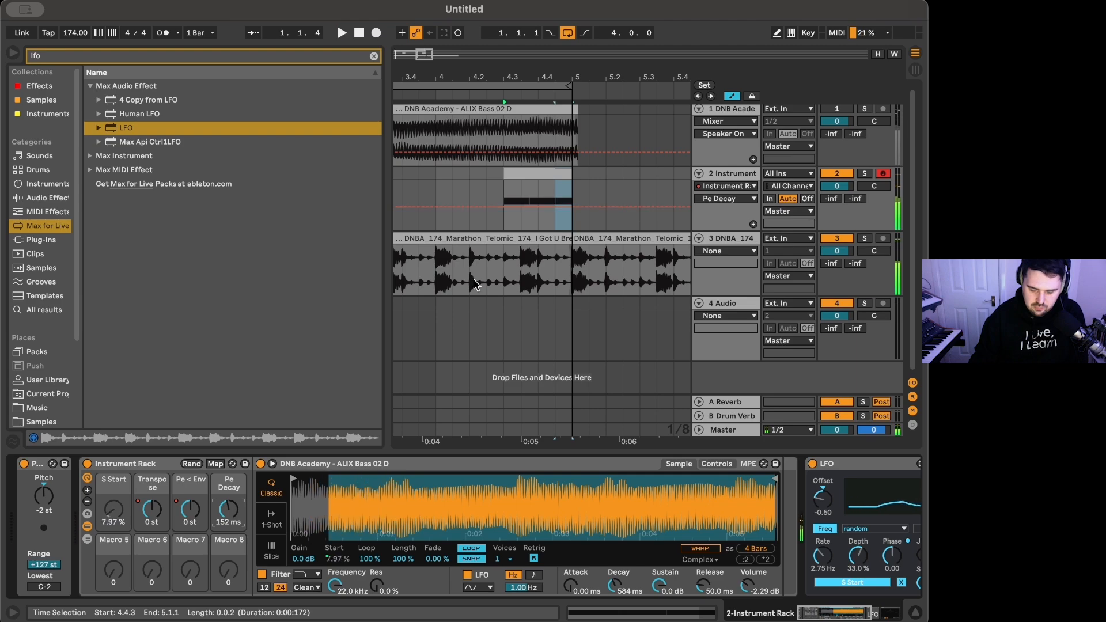
key(space)
Collapse the Instrument Rack and LFO devices and delete the Tuner from the Instrument track.
scroll(469, 199, down, 2)
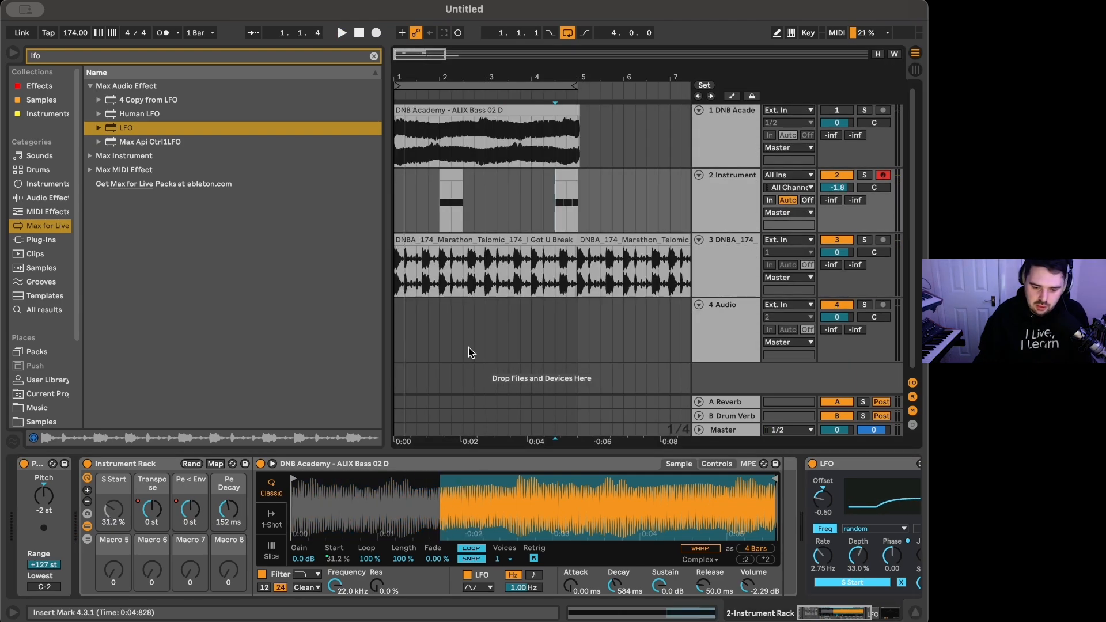
click(570, 464)
scroll(528, 473, right, 3)
scroll(375, 472, left, 3)
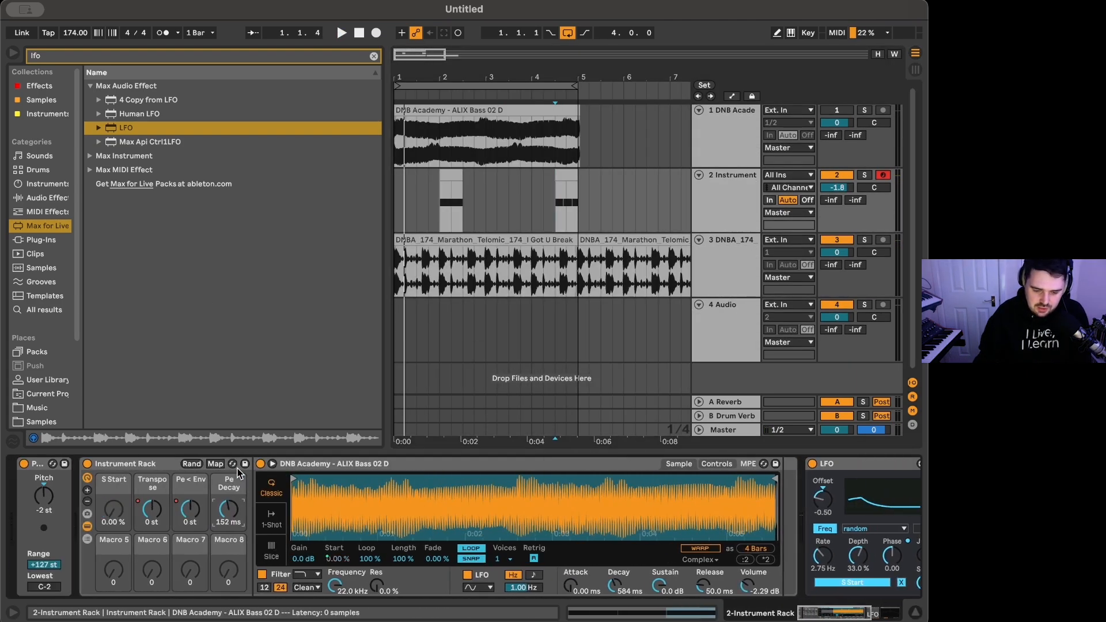
double_click(142, 466)
double_click(189, 467)
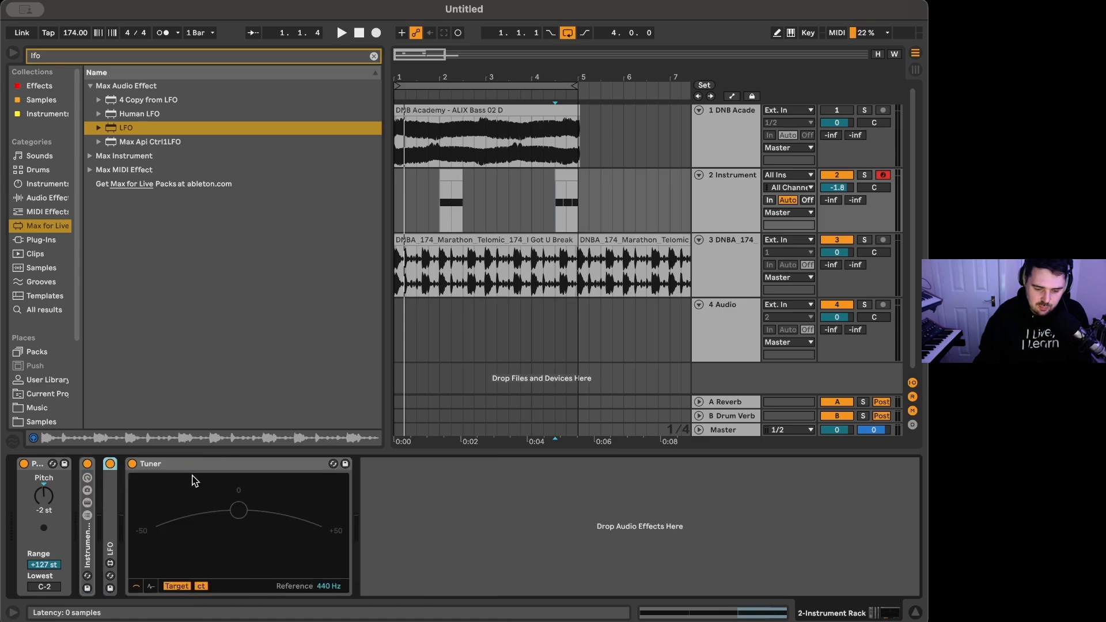
click(251, 470)
key(Delete)
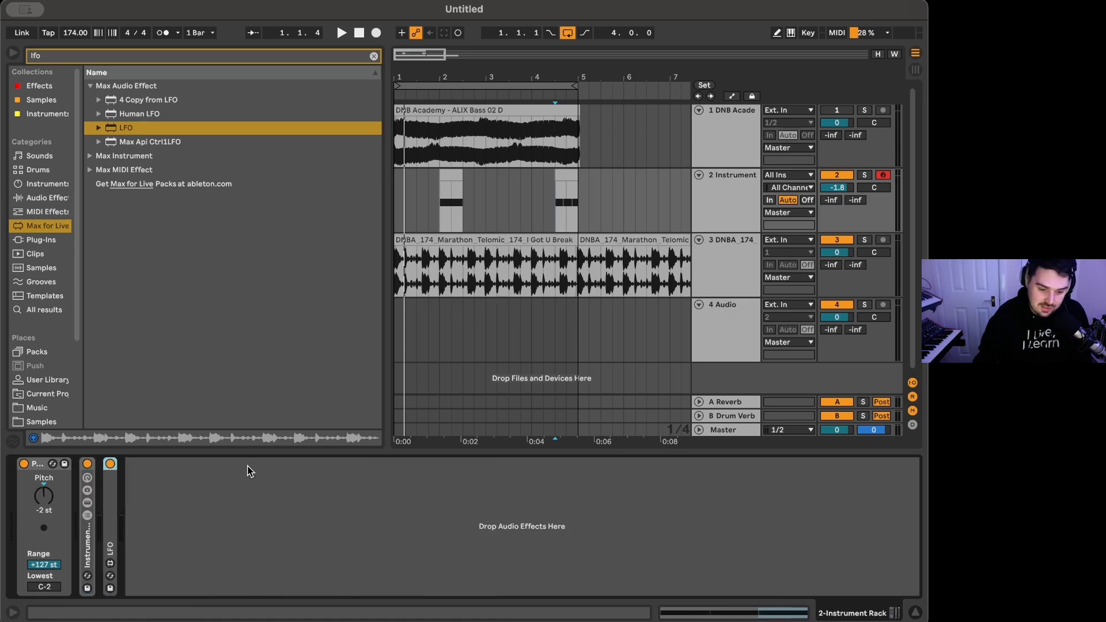
Add an Auto Filter after the LFO on the Instrument track and duplicate it twice.
click(43, 199)
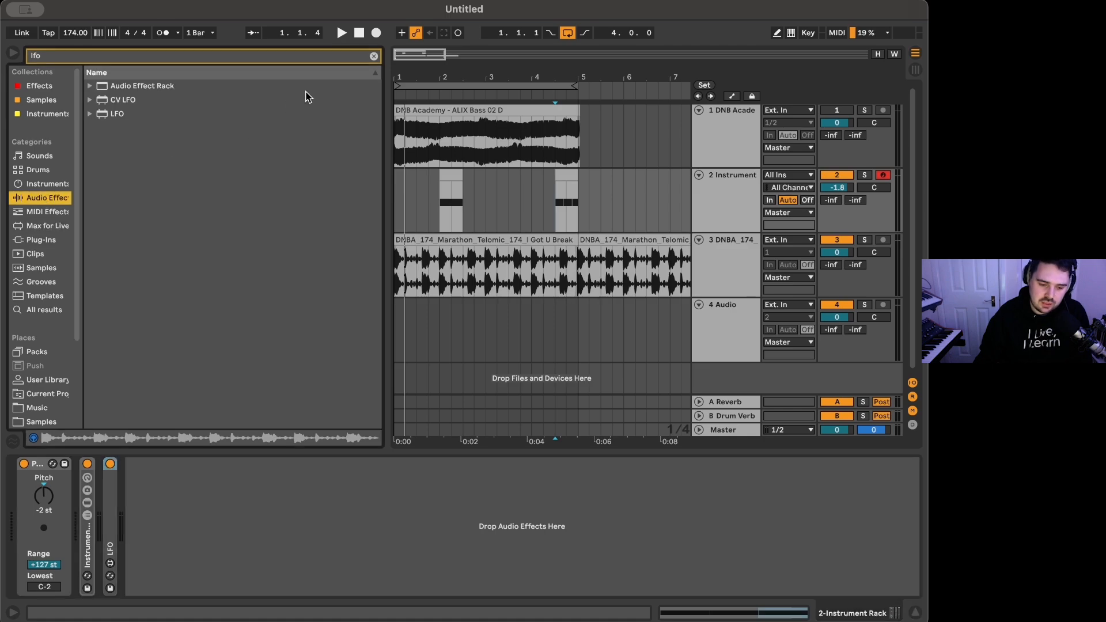
click(373, 56)
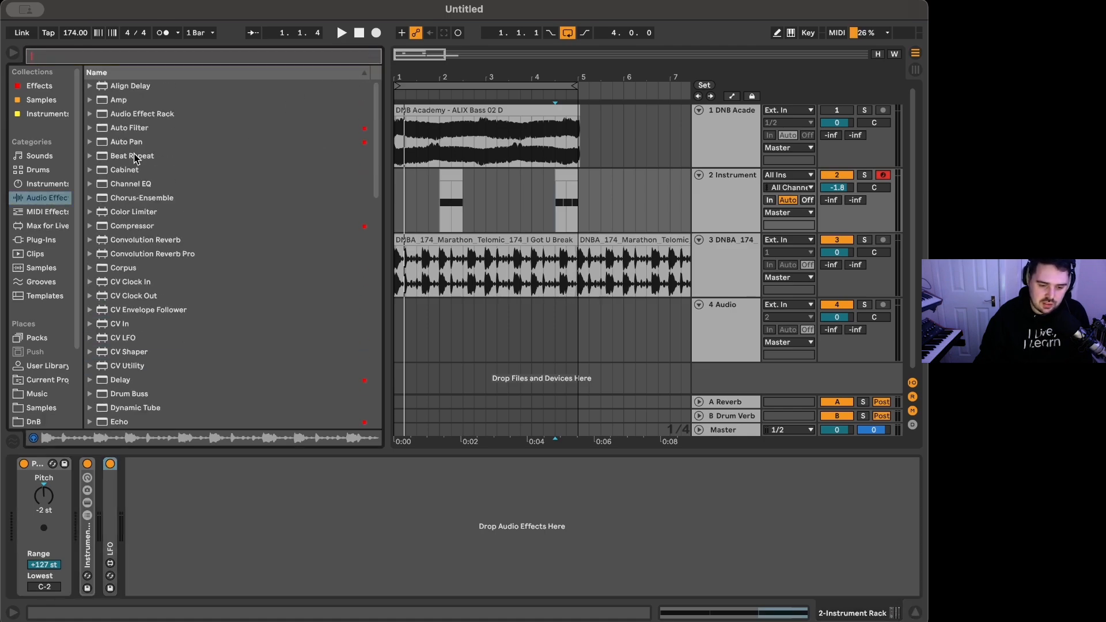
drag(133, 128, 246, 533)
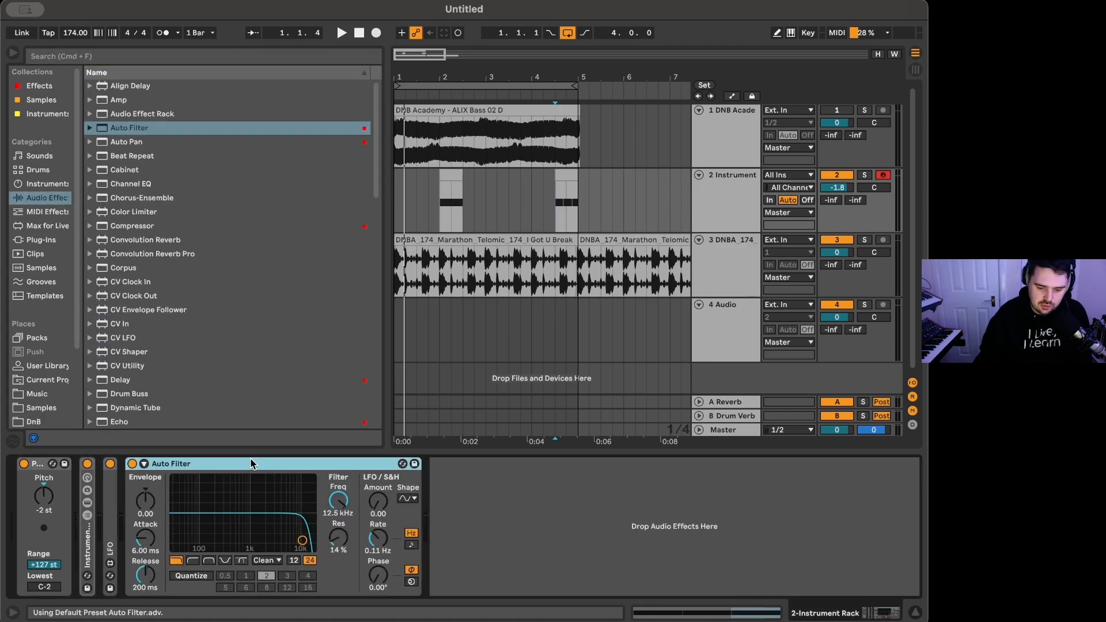
key(super+d)
key(super+d)
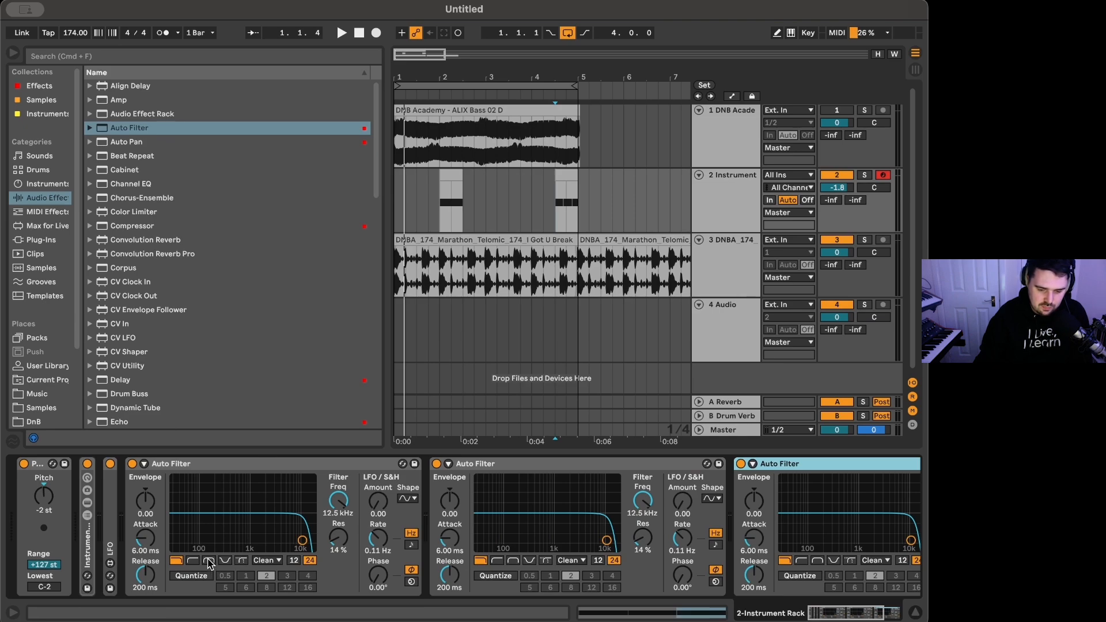
Set the first Auto Filter to a notch at about 786 Hz with 5.3% resonance, and show its Frequency automation.
click(225, 562)
drag(333, 514, 333, 547)
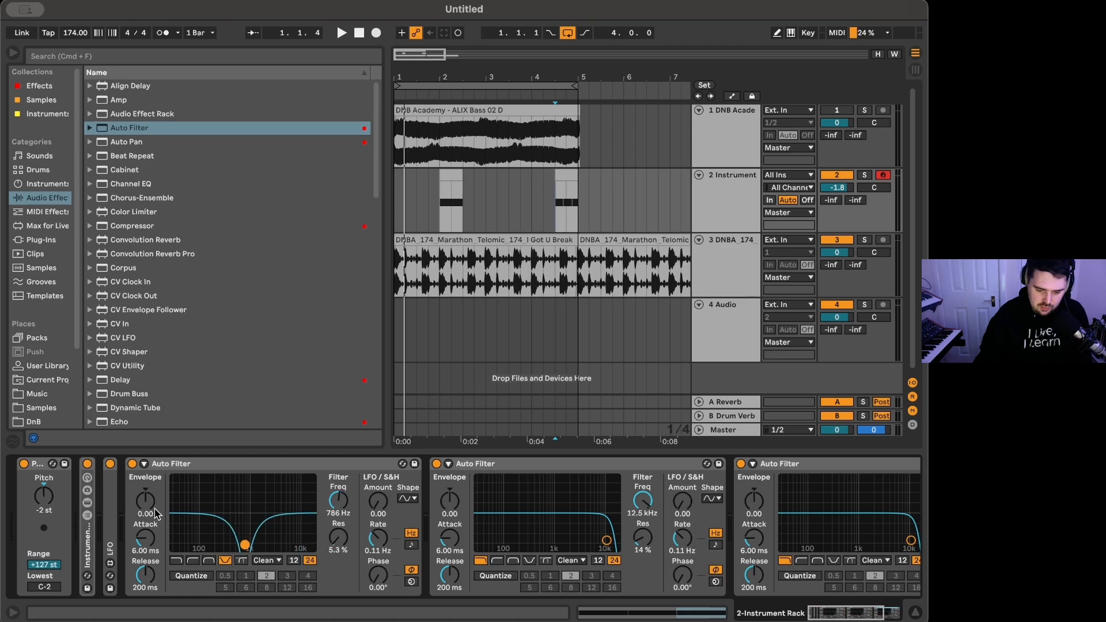
right_click(356, 501)
click(380, 427)
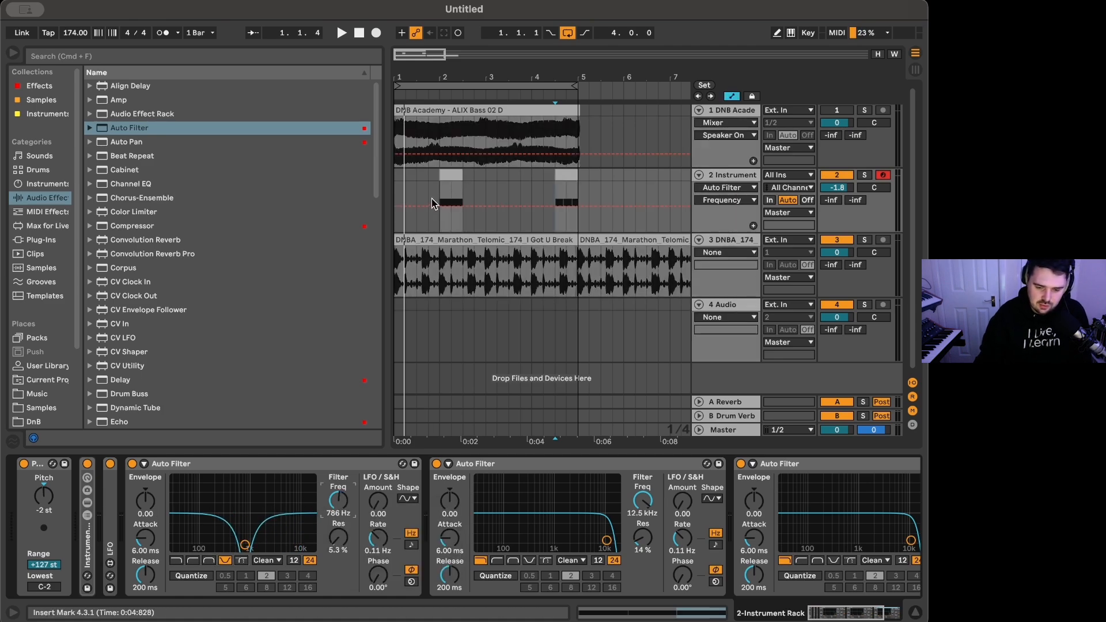
Automate the notch Frequency to sweep from about 2.48 kHz down to 393 Hz across the first bass clip, and play it.
scroll(443, 202, down, 3)
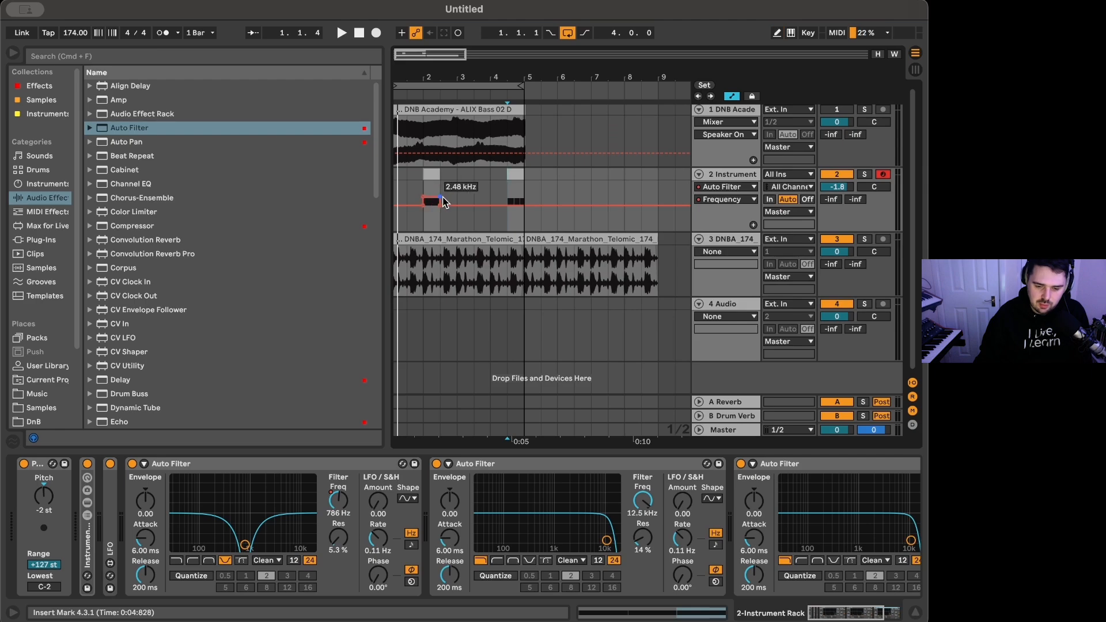
drag(439, 209, 439, 221)
key(space)
click(431, 174)
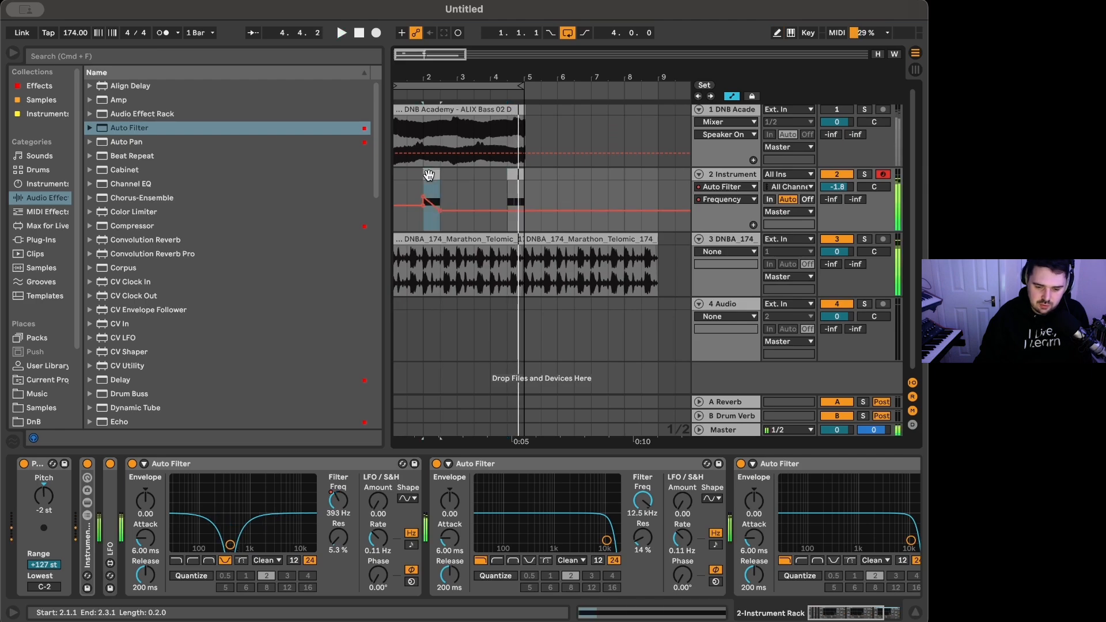
key(space)
key(space)
key(space)
key(space)
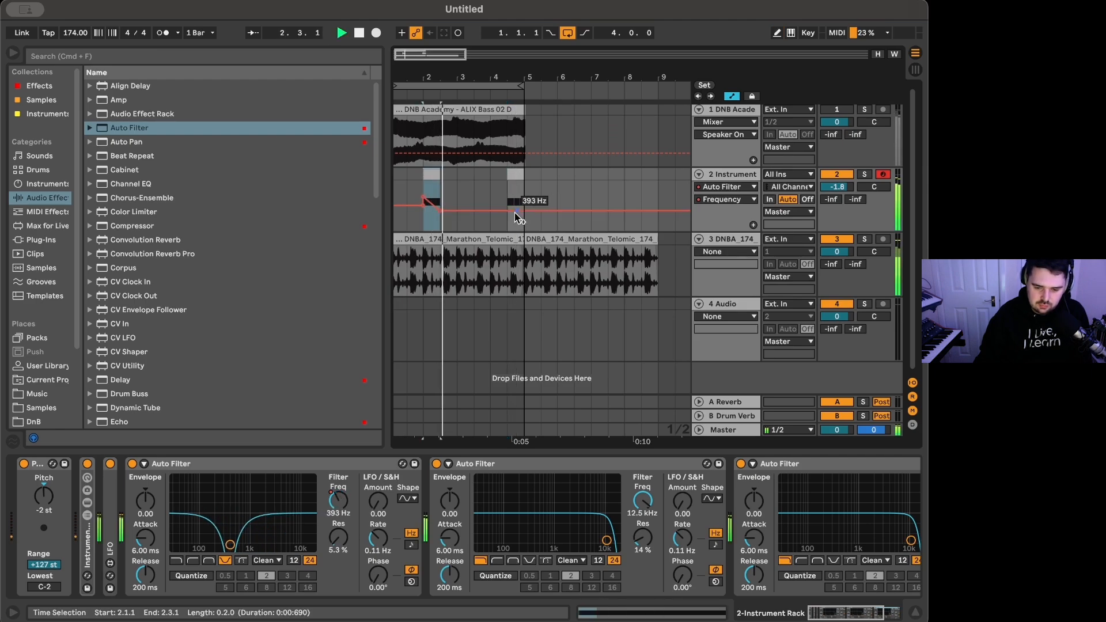
Automate the notch Frequency to fall from about 1.37 kHz to 189 Hz across the second bass clip, and play from 4.3.1.
key(b)
key(space)
scroll(509, 201, up, 5)
mouse_move(526, 201)
mouse_down()
mouse_move(527, 211)
mouse_move(541, 201)
mouse_up()
key(space)
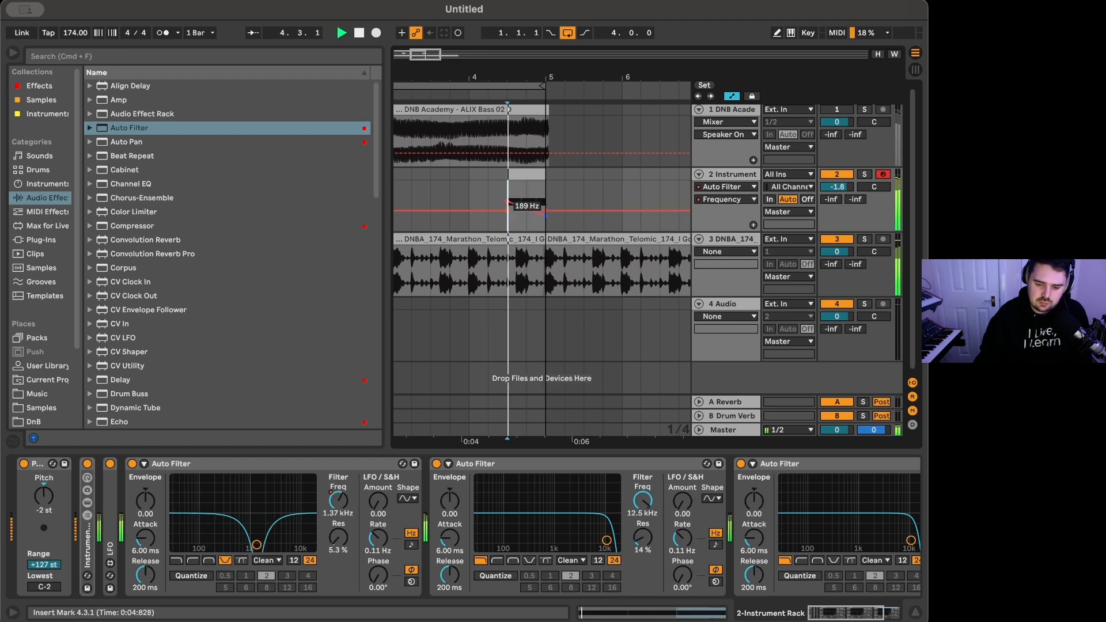
key(space)
click(546, 211)
key(space)
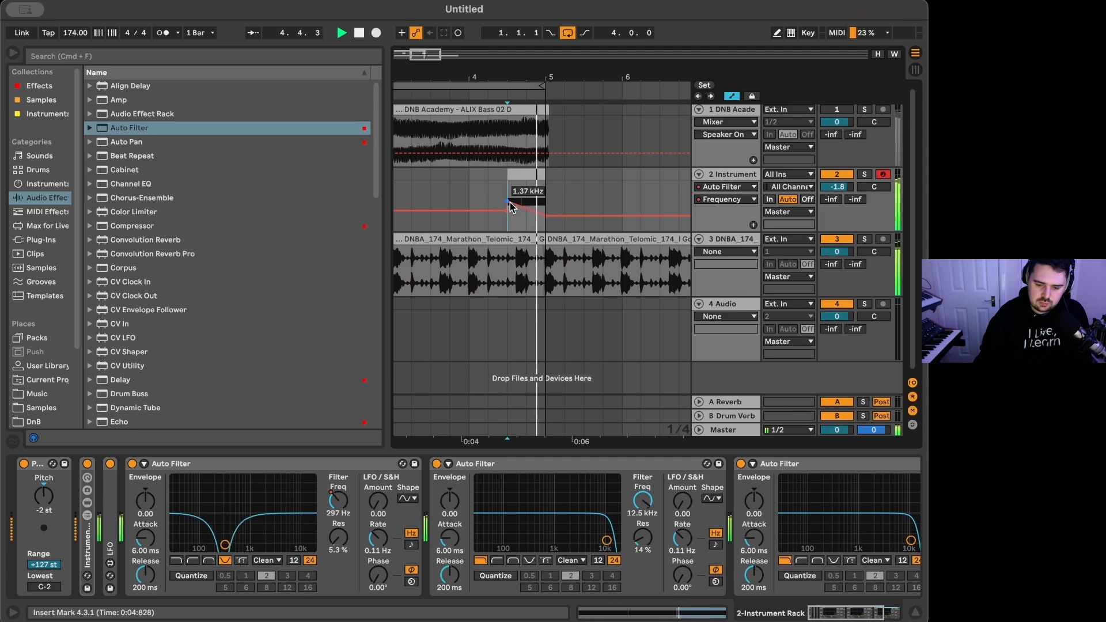
Raise the second clip's Frequency sweep start to about 3.03 kHz and delete the low breakpoint at 4.3.1 so the automation ramps up to it.
key(space)
key(space)
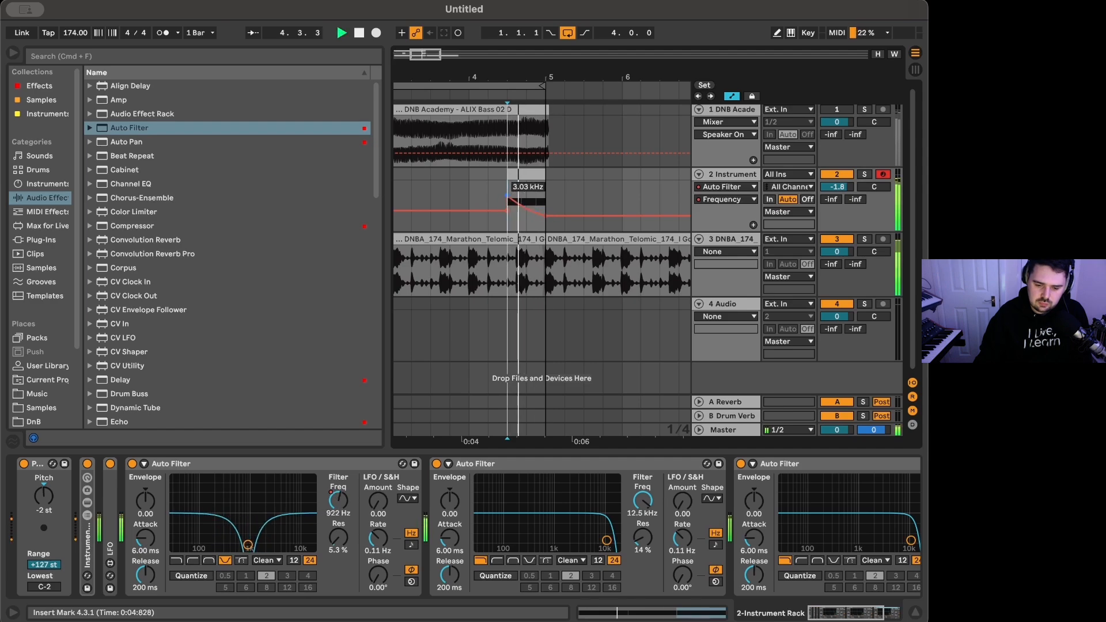
click(507, 210)
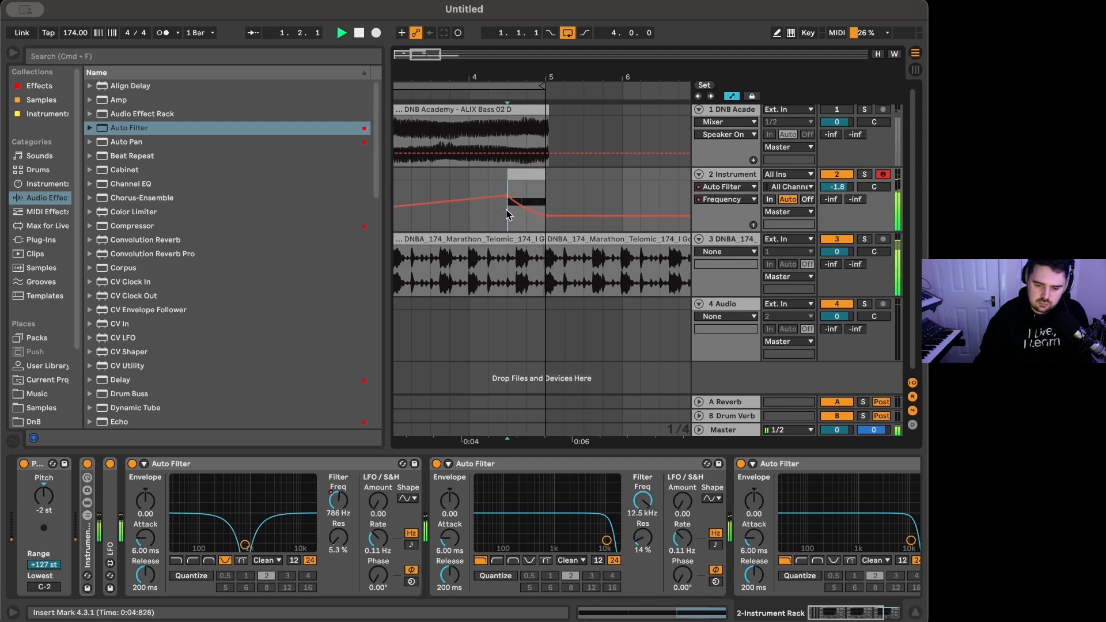
Stop playback and set the second Auto Filter to a 12 dB bandpass at about 235 Hz with 4.0% resonance.
key(space)
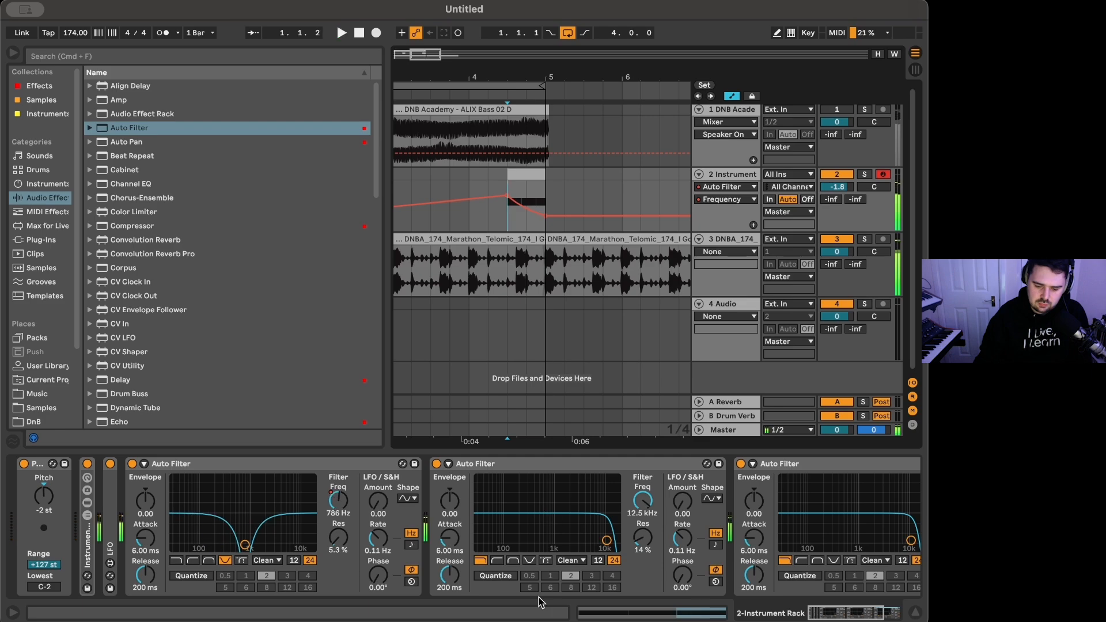
click(512, 560)
click(598, 561)
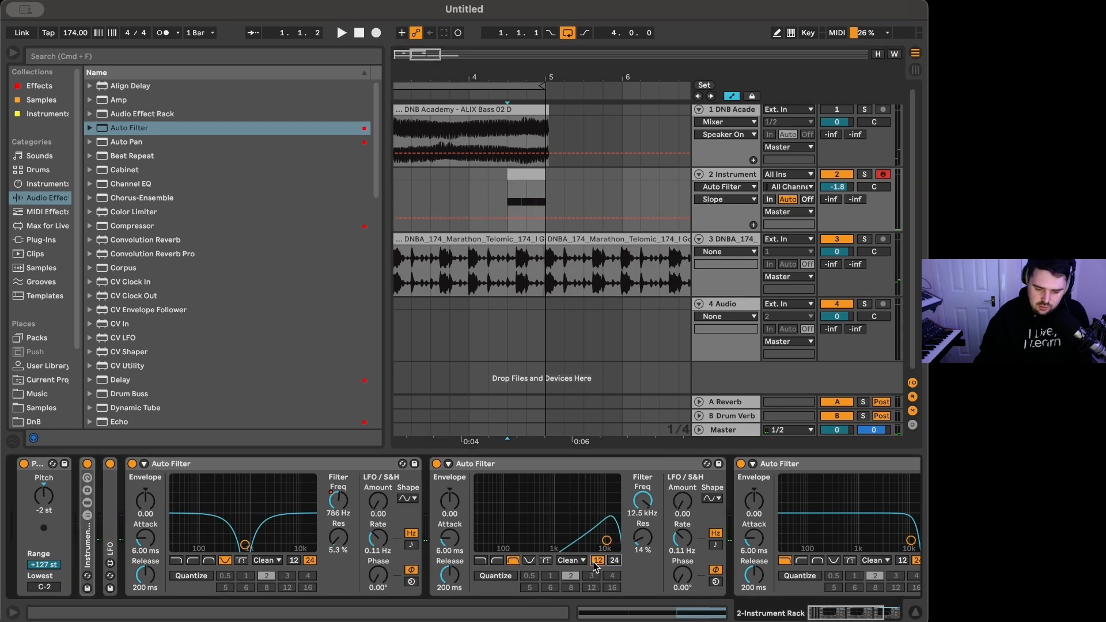
drag(607, 540, 538, 545)
scroll(769, 542, right, 3)
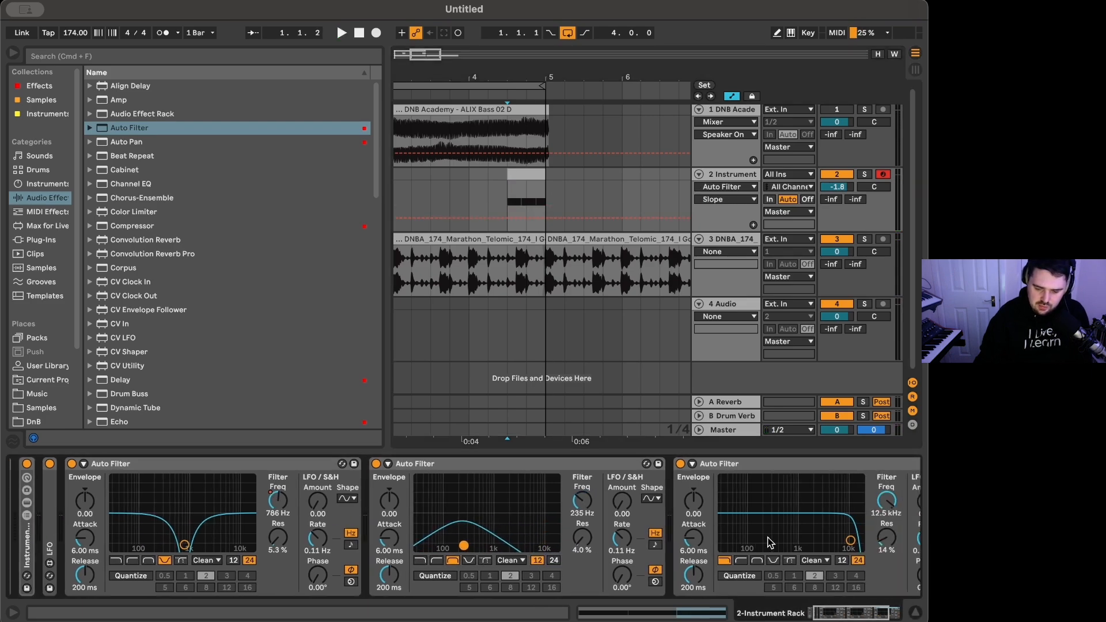
Group the second and third Auto Filters into an Audio Effect Rack and lower the low-pass cutoff to about 447 Hz.
click(597, 465)
shift+click(749, 465)
key(super+g)
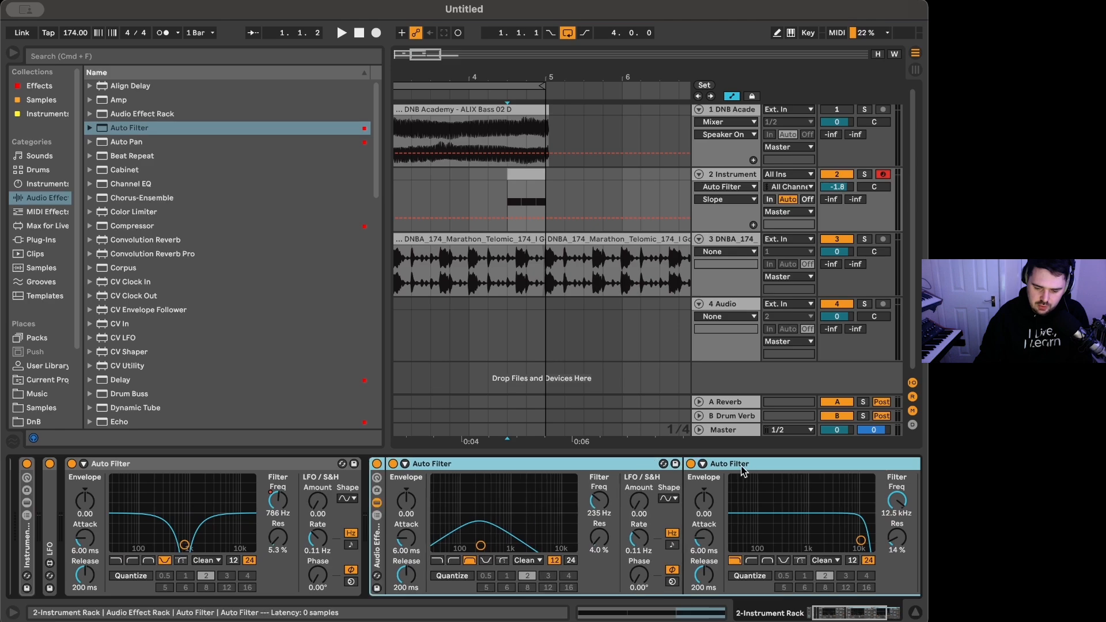
drag(825, 503, 825, 536)
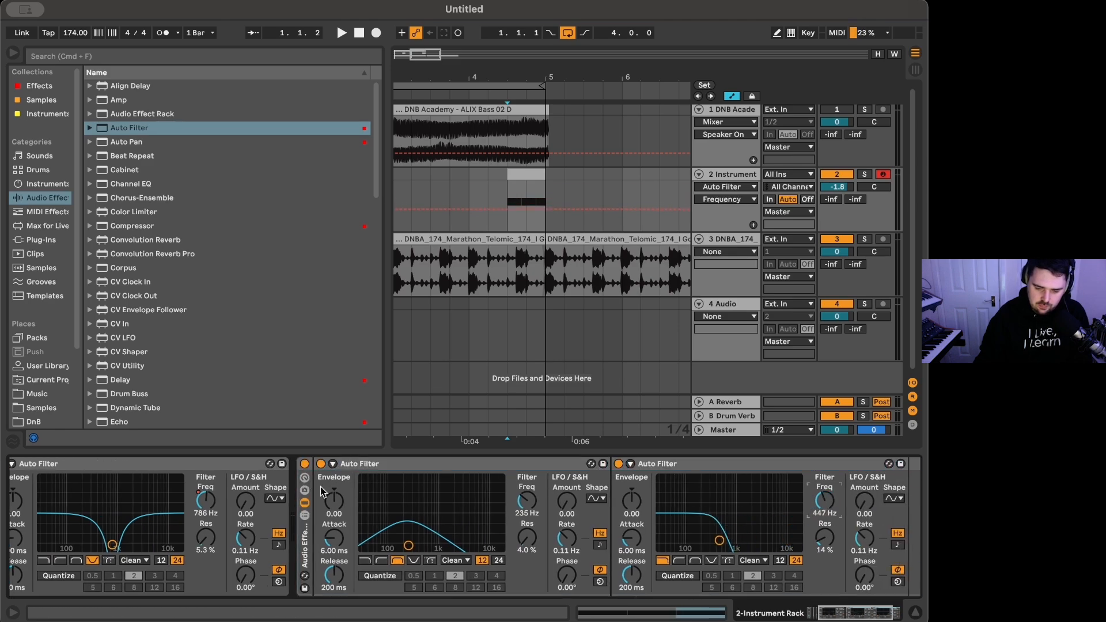
Map the Frequency of both filters in the new rack to Macro 1 and set the macro to about 437 Hz.
click(305, 483)
right_click(689, 496)
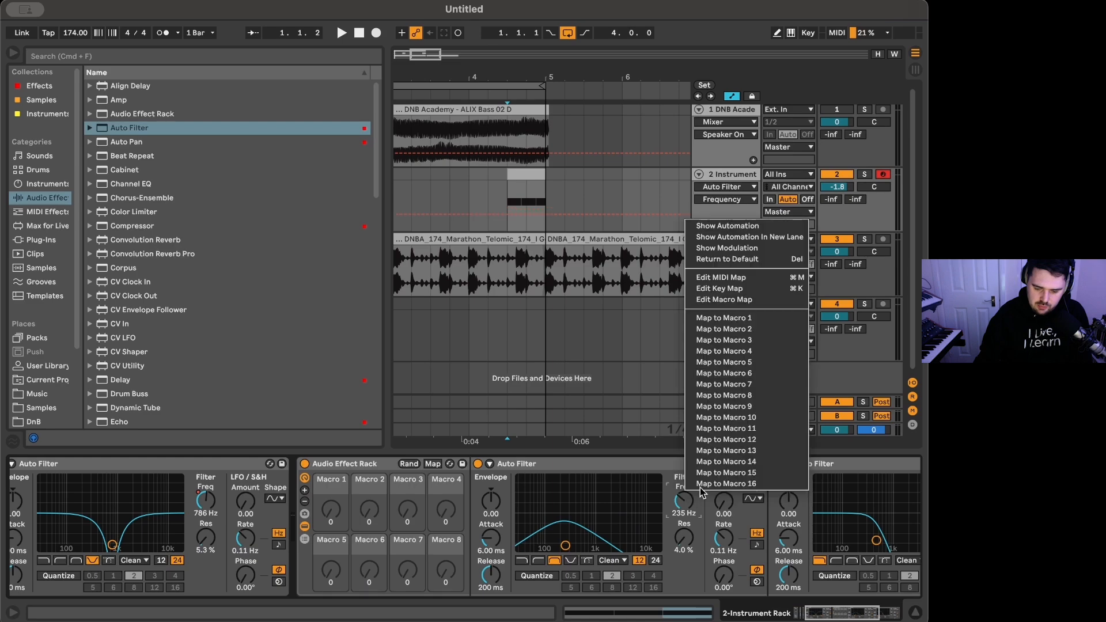
click(743, 316)
scroll(831, 517, right, 3)
scroll(831, 517, right, 1)
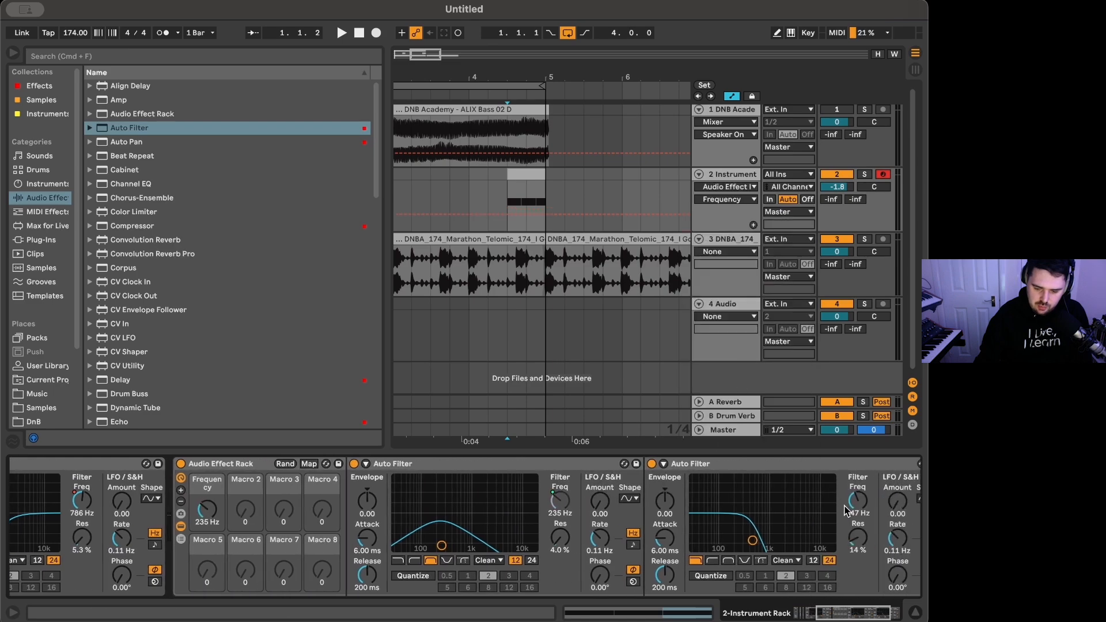
right_click(858, 500)
click(857, 328)
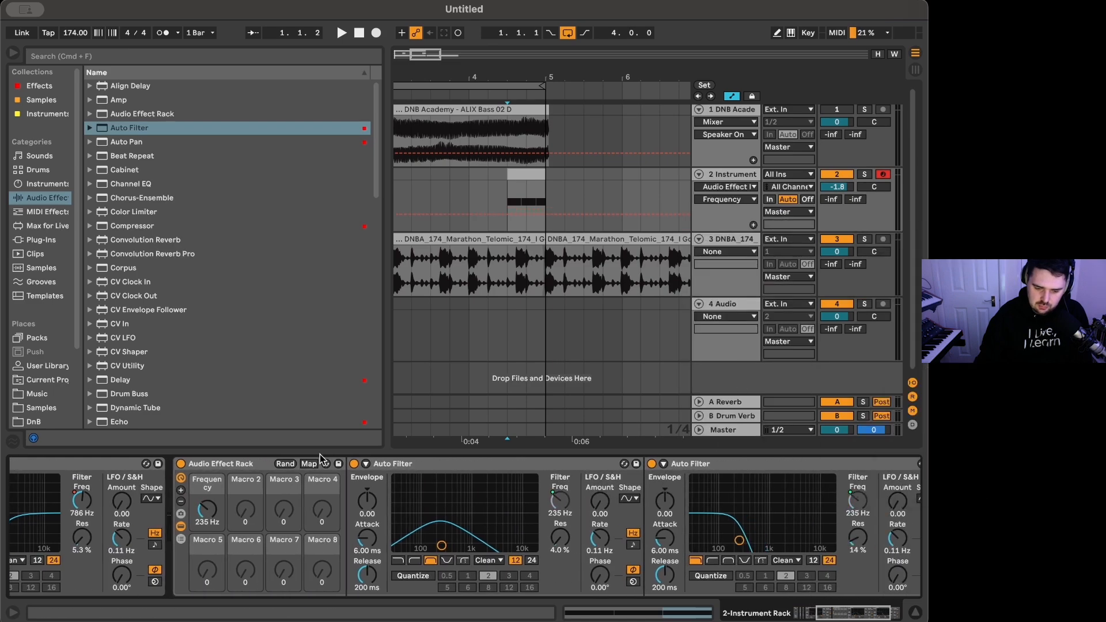
drag(211, 520, 211, 507)
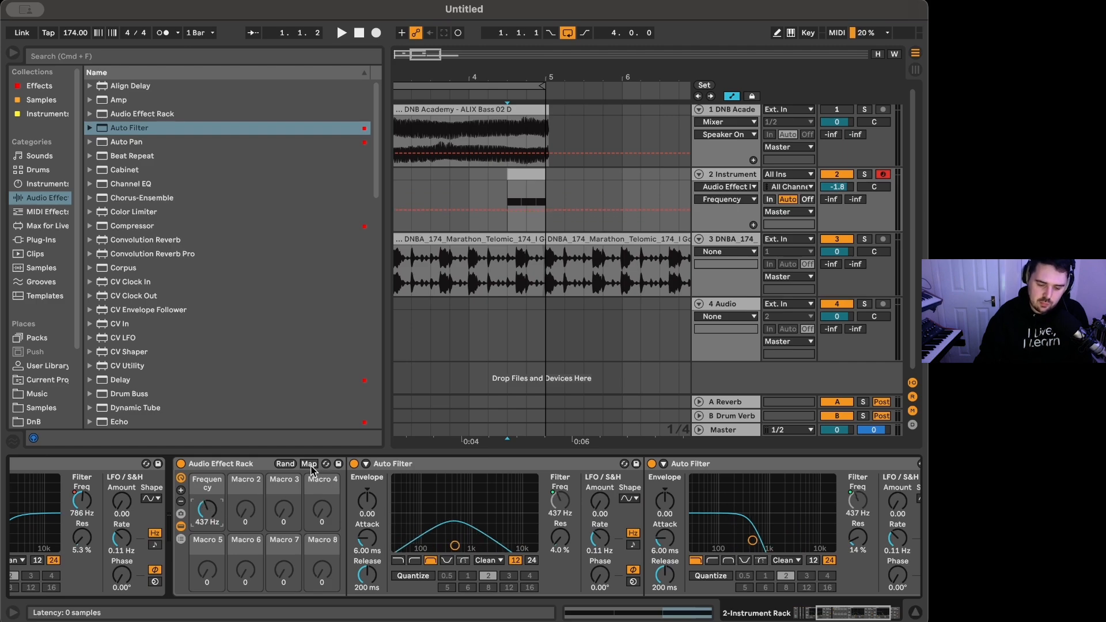
Rename the rack's filters Bandpass and Low Pass, and set the Low Pass Frequency mapping's minimum to 196 Hz.
click(309, 464)
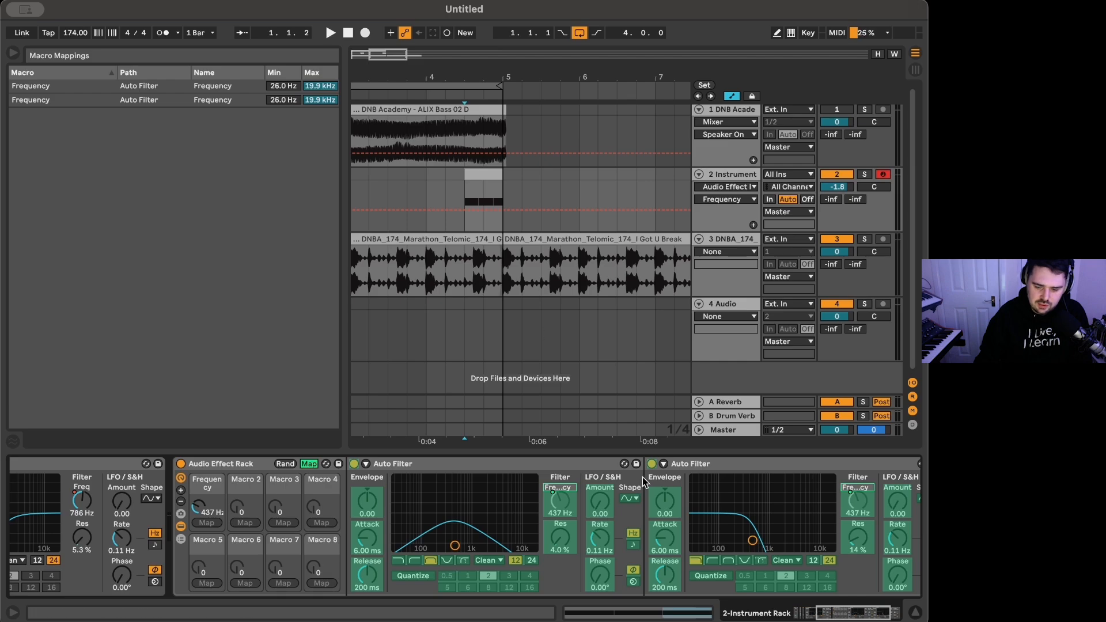
click(512, 468)
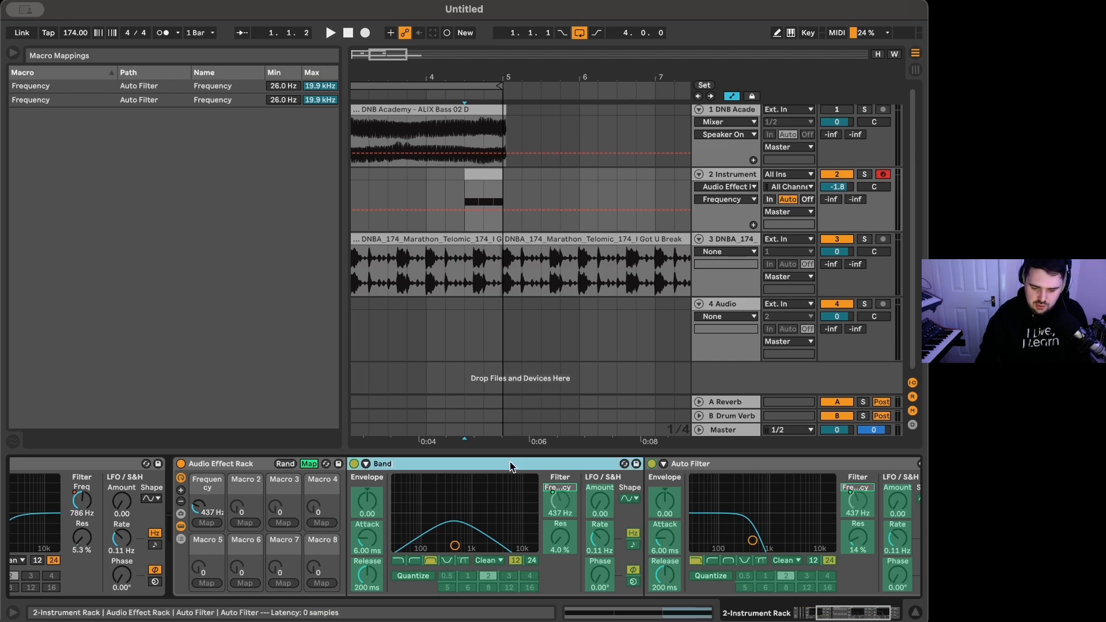
click(730, 468)
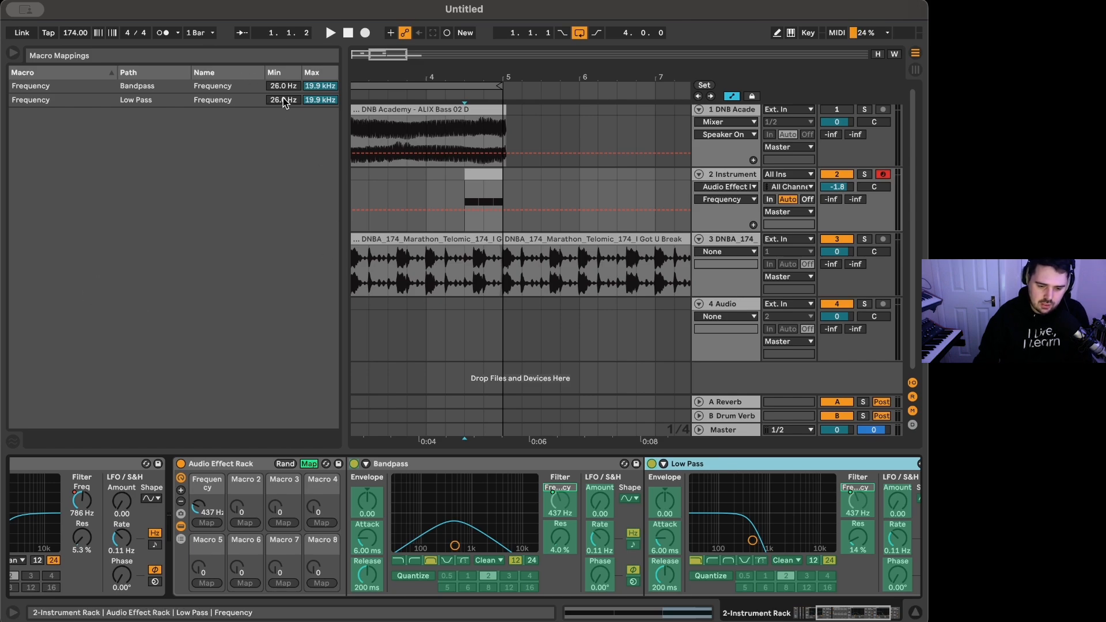
drag(286, 102, 286, 92)
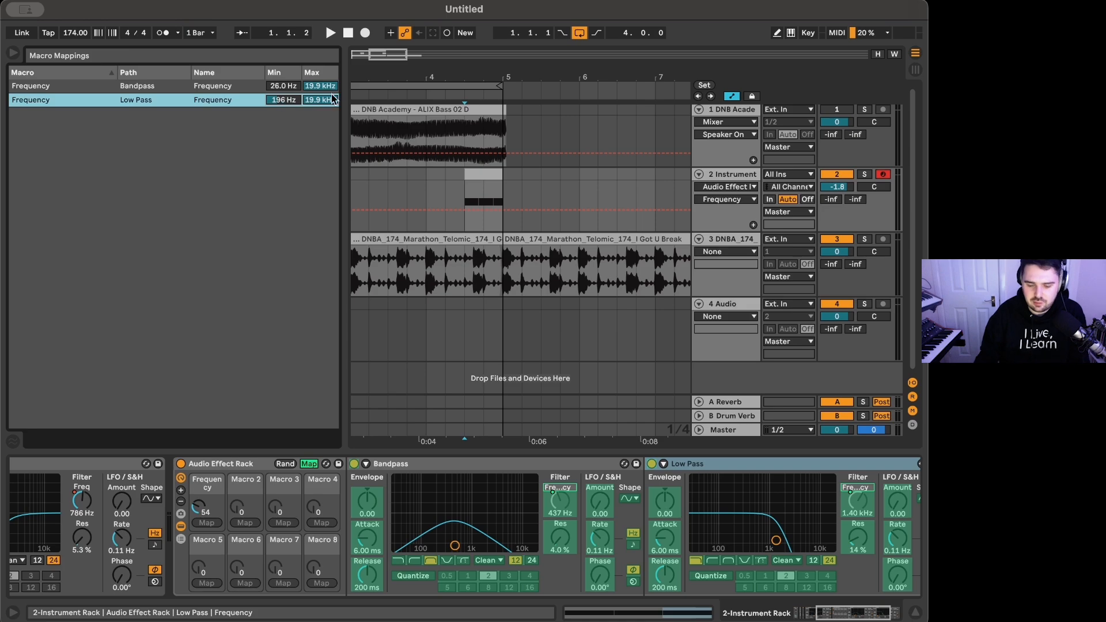
click(309, 465)
Play the bass while lowering the rack's Frequency macro to about 45, and show the macro's automation on the instrument track.
key(space)
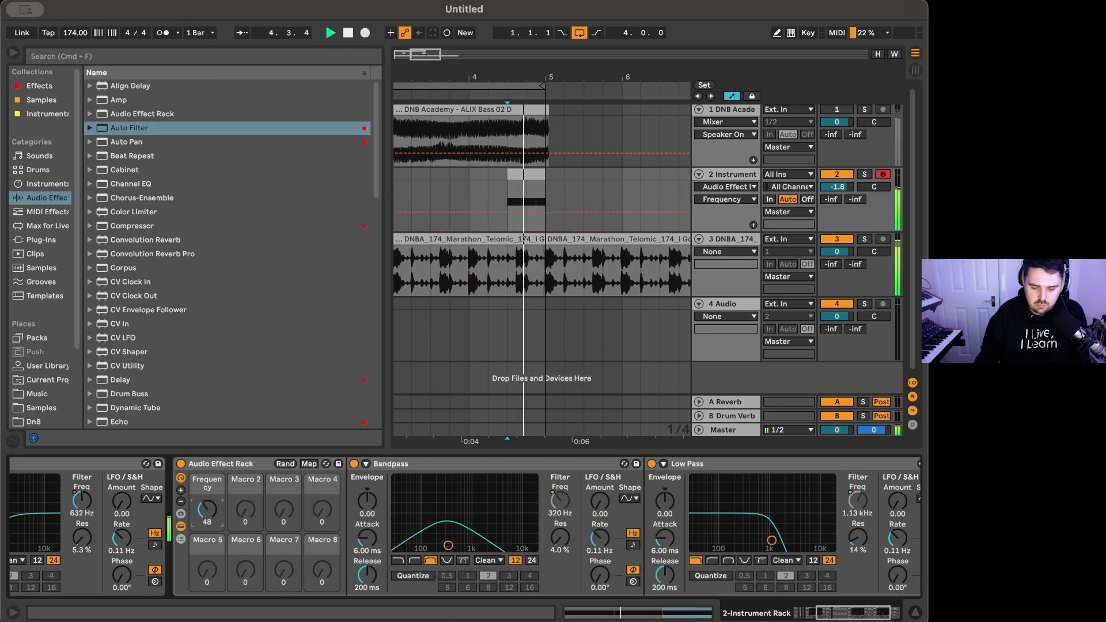
key(space)
right_click(207, 510)
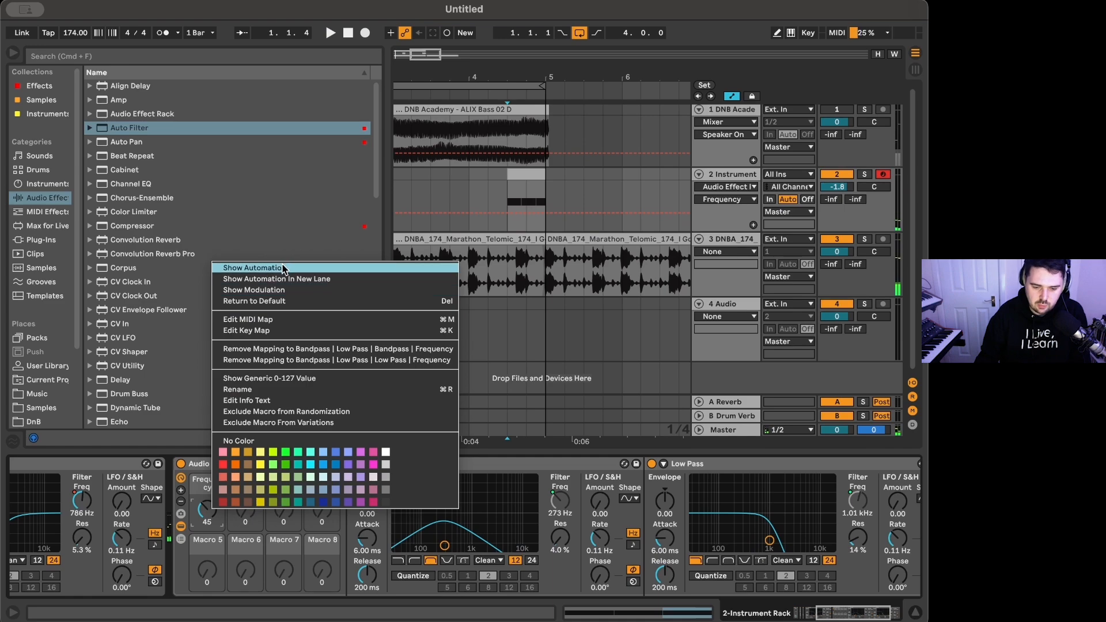
click(283, 268)
Draw Frequency macro automation falling to 0 across the first bass clip from 2.1.1, and play it.
scroll(471, 235, up, 3)
scroll(471, 235, left, 5)
scroll(471, 235, right, 1)
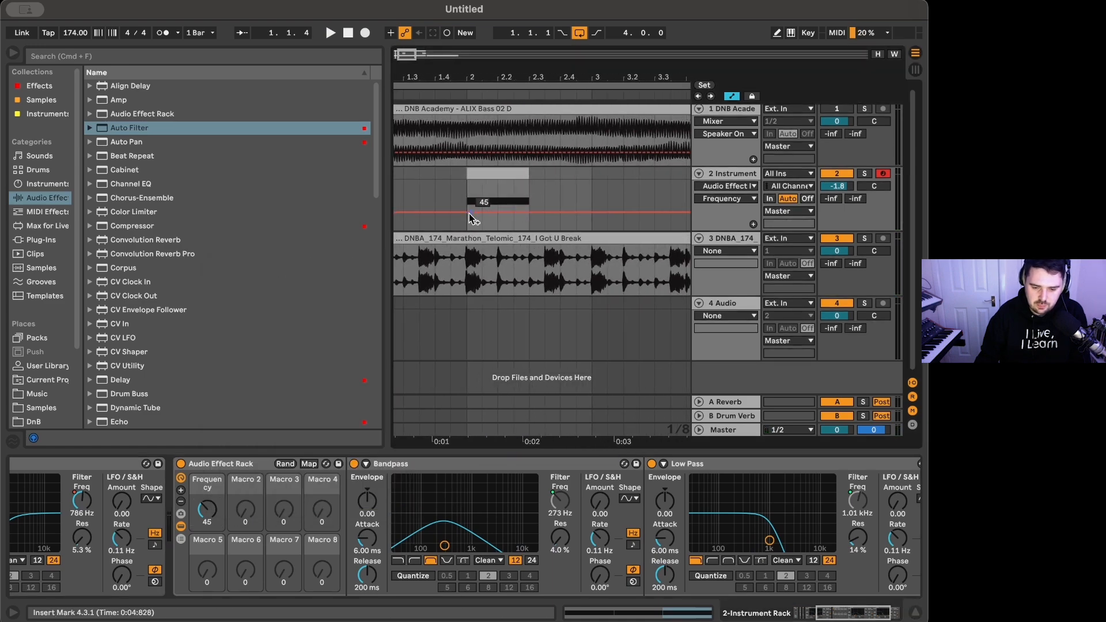
drag(468, 212, 528, 231)
click(470, 206)
key(space)
Solo the instrument track and add a second rise and fall near 2.2.3 to the first clip's macro automation, auditioning it.
click(750, 176)
key(s)
key(space)
key(space)
key(space)
key(space)
key(space)
key(space)
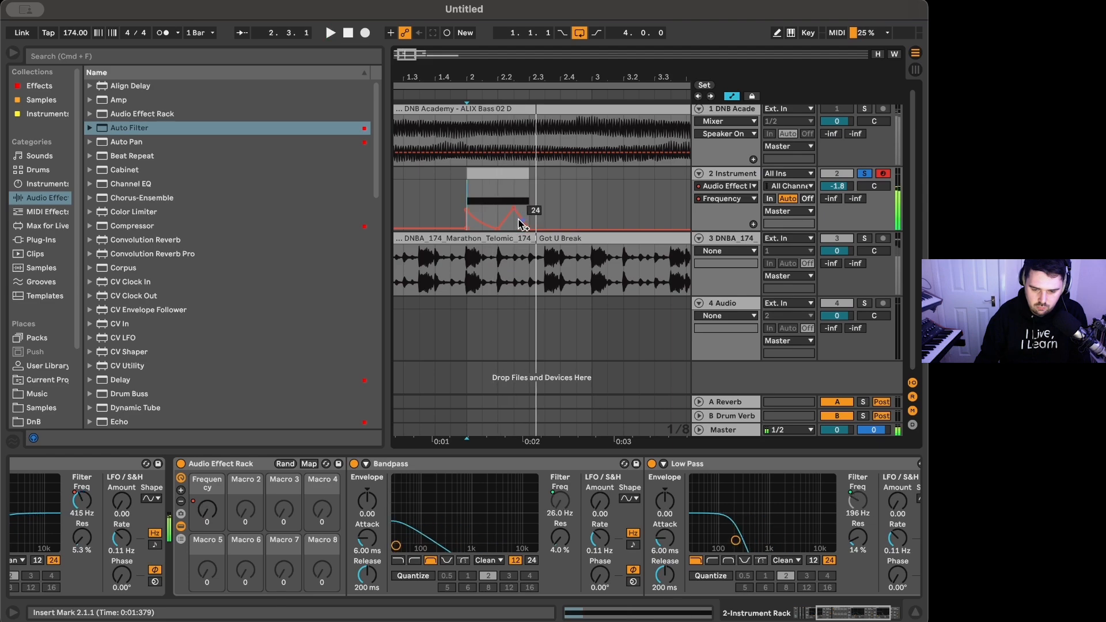
Bend the segments of the first clip's macro automation into curves and raise the second peak to about 90.
scroll(514, 221, up, 2)
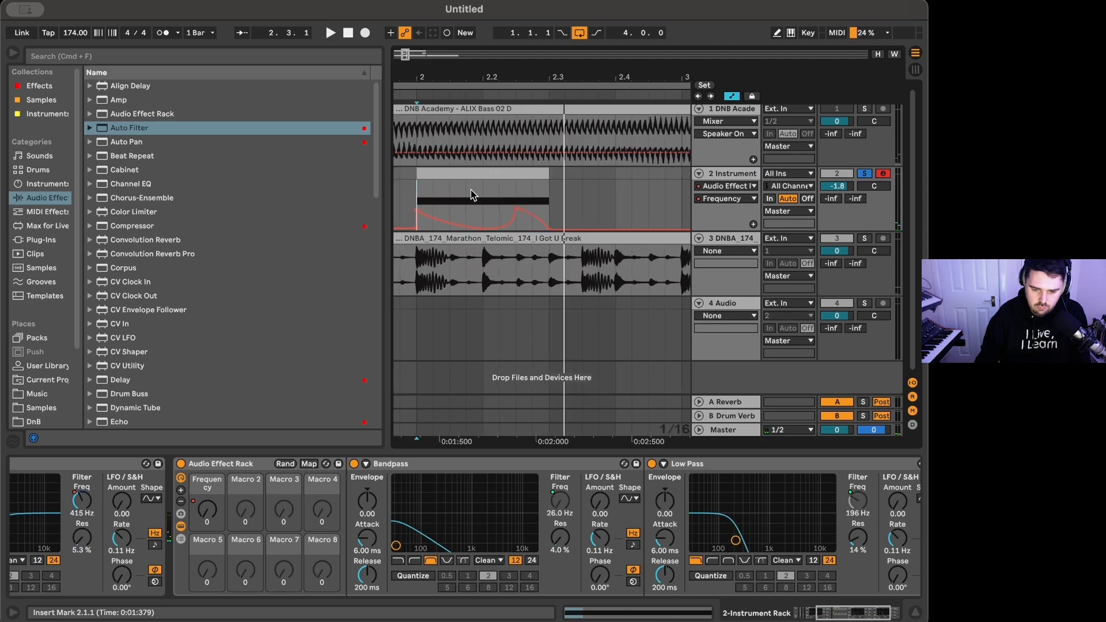
key(space)
key(space)
key(space)
mouse_move(517, 208)
mouse_down()
mouse_move(483, 198)
mouse_move(516, 196)
mouse_up()
key(space)
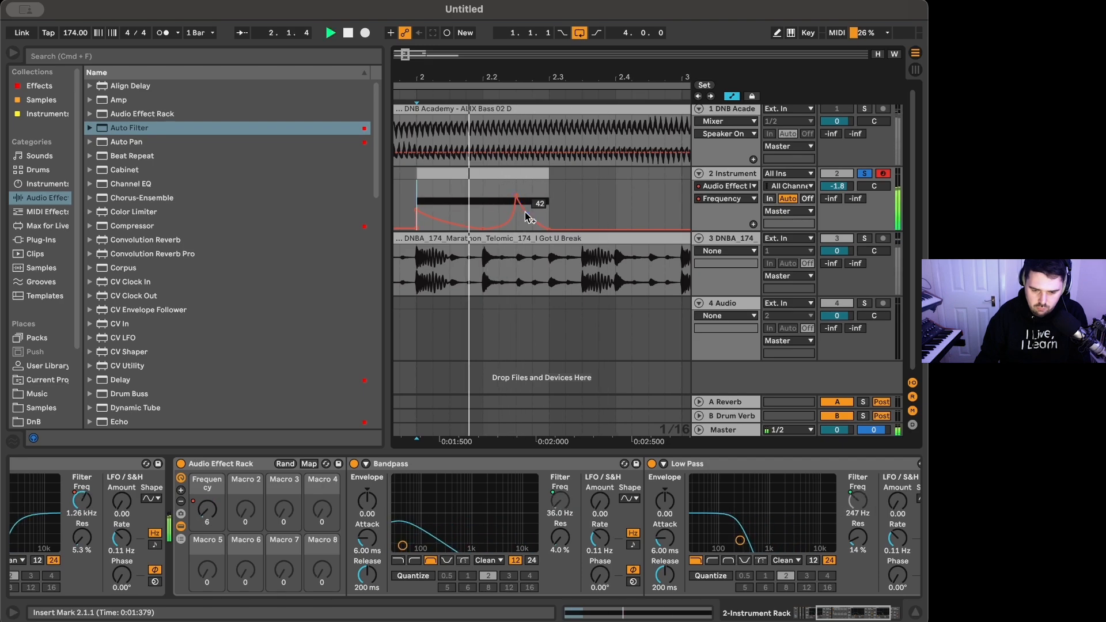
key(space)
Straighten the automation segment rising to the first clip's second peak, and play from 2.1.1.
click(505, 234)
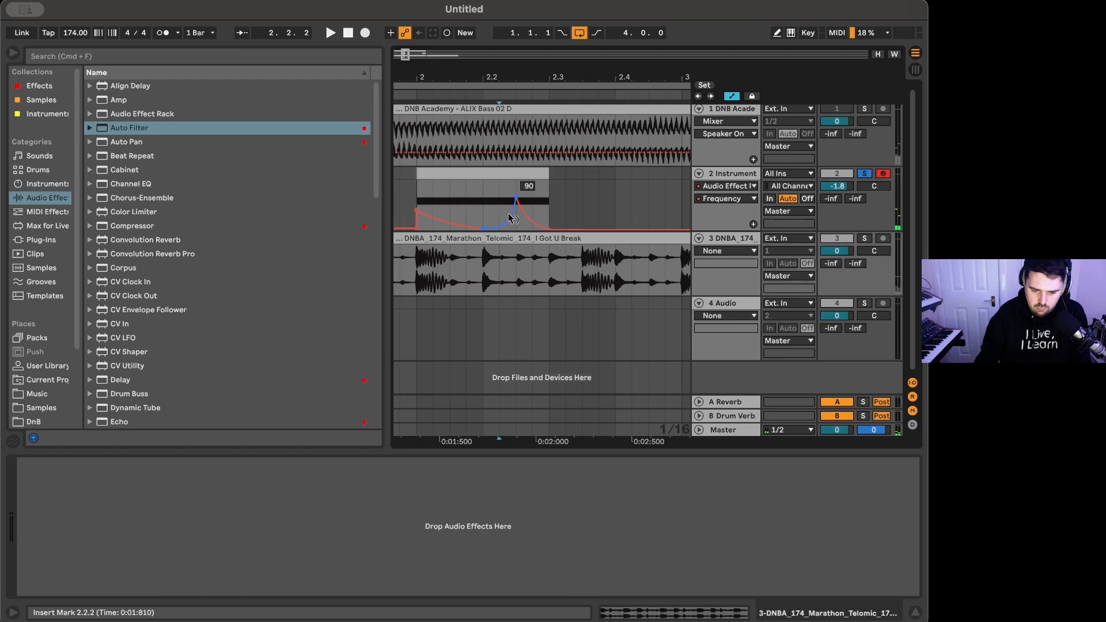
alt+double_click(511, 212)
key(space)
click(412, 188)
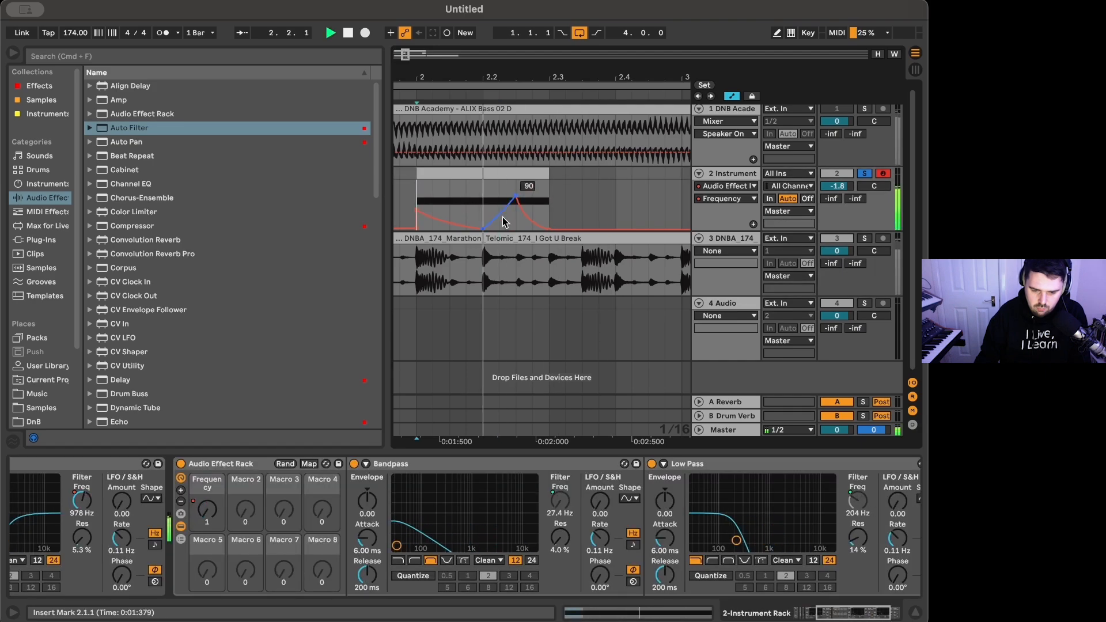
key(space)
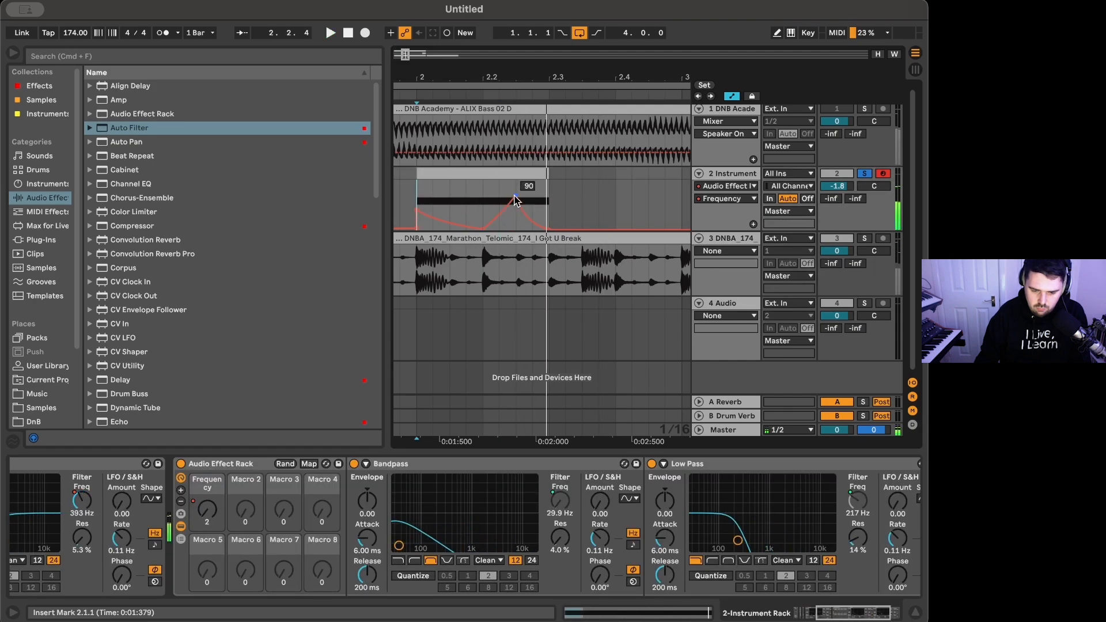
Adjust the curve of the automation falling from the first clip's second peak, and audition the clip.
key(space)
key(space)
key(space)
mouse_move(532, 198)
mouse_down()
mouse_move(541, 208)
mouse_move(533, 204)
mouse_up()
key(space)
key(space)
Draw Frequency macro automation with three peaks and curved dips across the second bass clip from 4.3.1, and play it.
scroll(546, 210, right, 15)
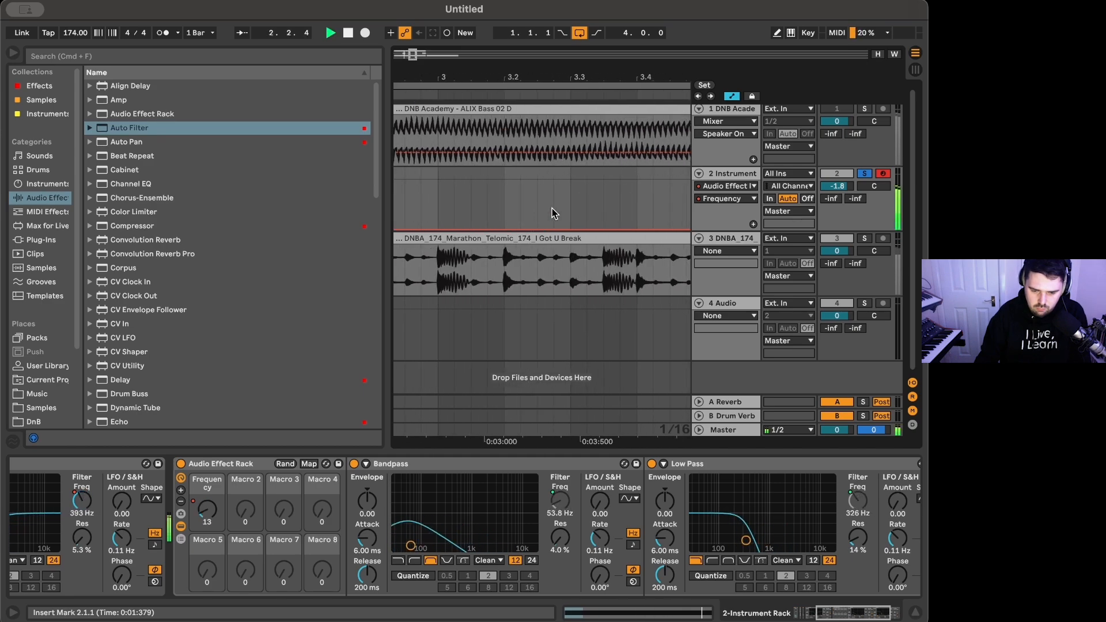
key(space)
scroll(546, 216, left, 5)
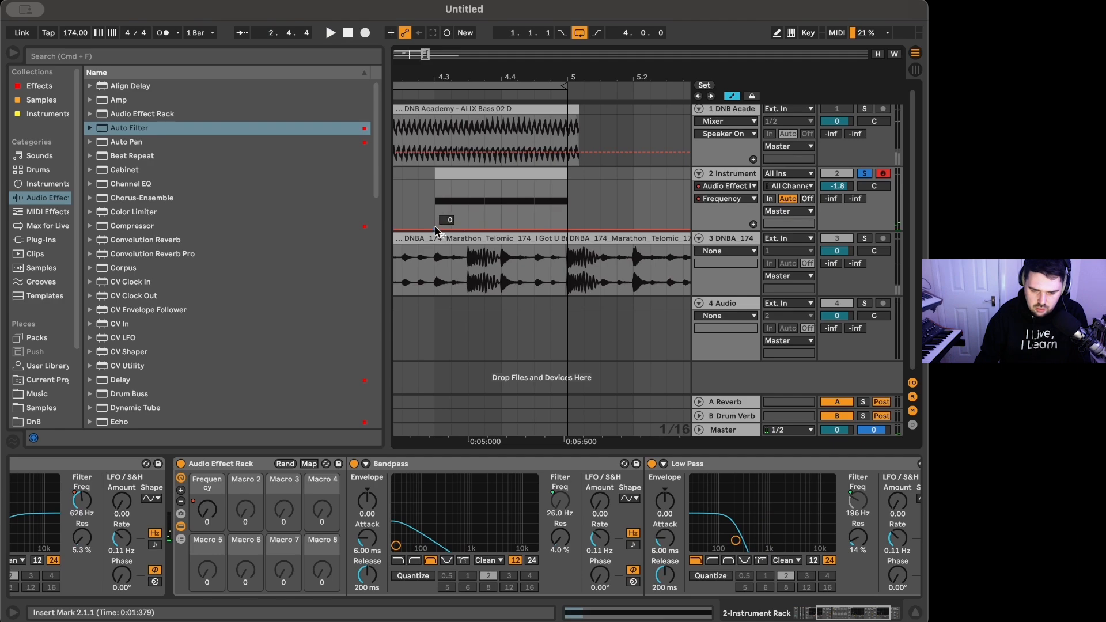
drag(469, 216, 452, 212)
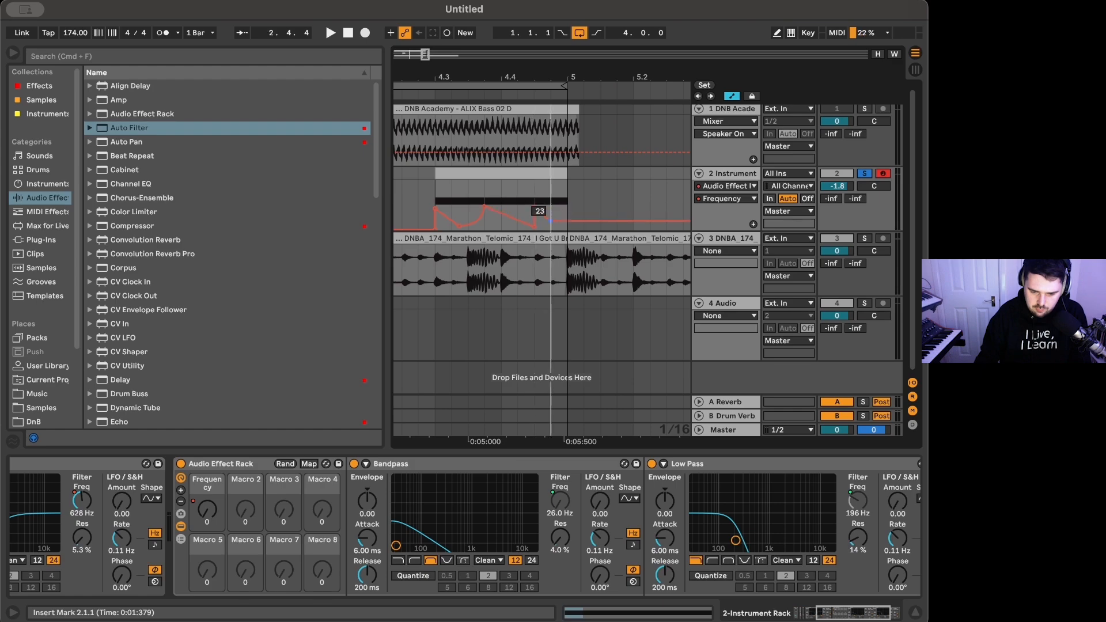
click(462, 173)
key(space)
key(space)
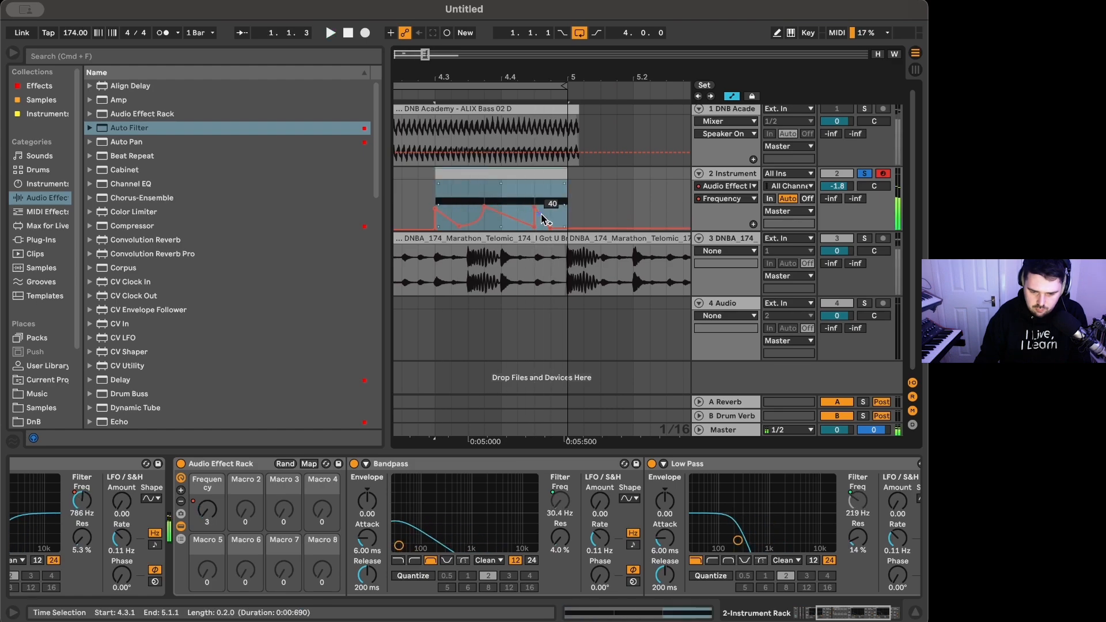
Reshape the end of the second clip's macro automation so the last peak drops to 0 by 5.1.1, and audition it.
drag(565, 227, 565, 214)
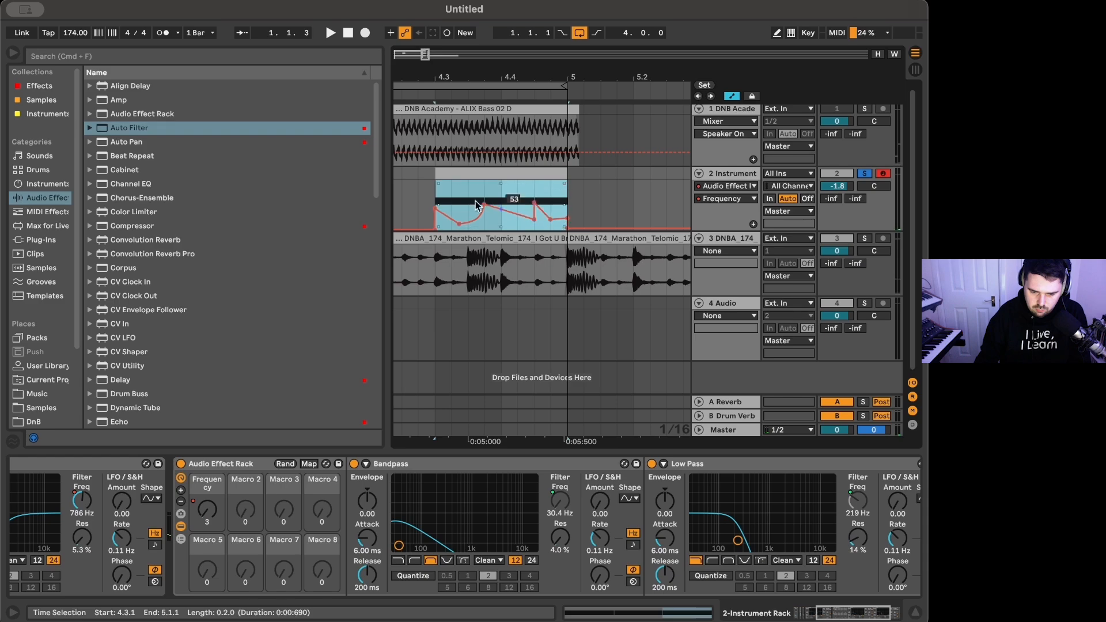
key(space)
click(598, 208)
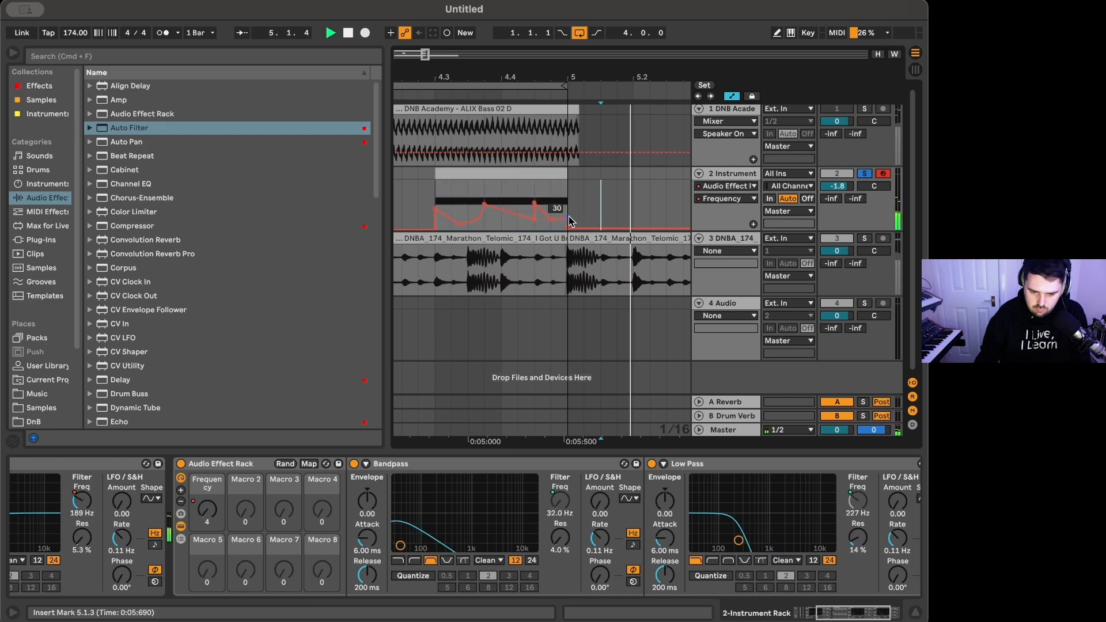
key(space)
drag(551, 219, 551, 223)
click(487, 172)
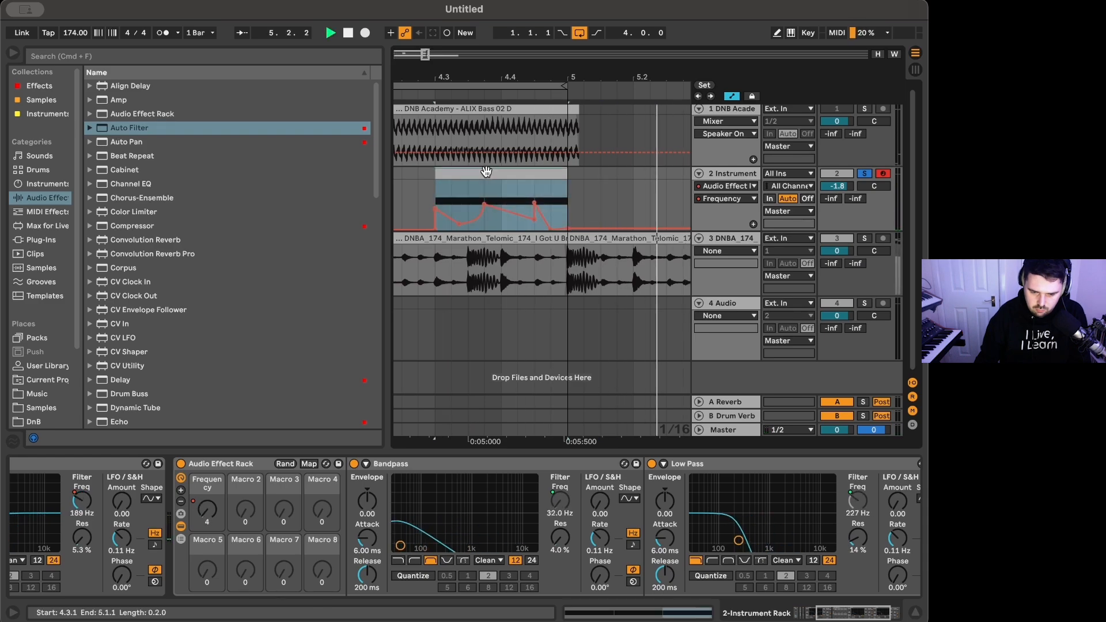
key(space)
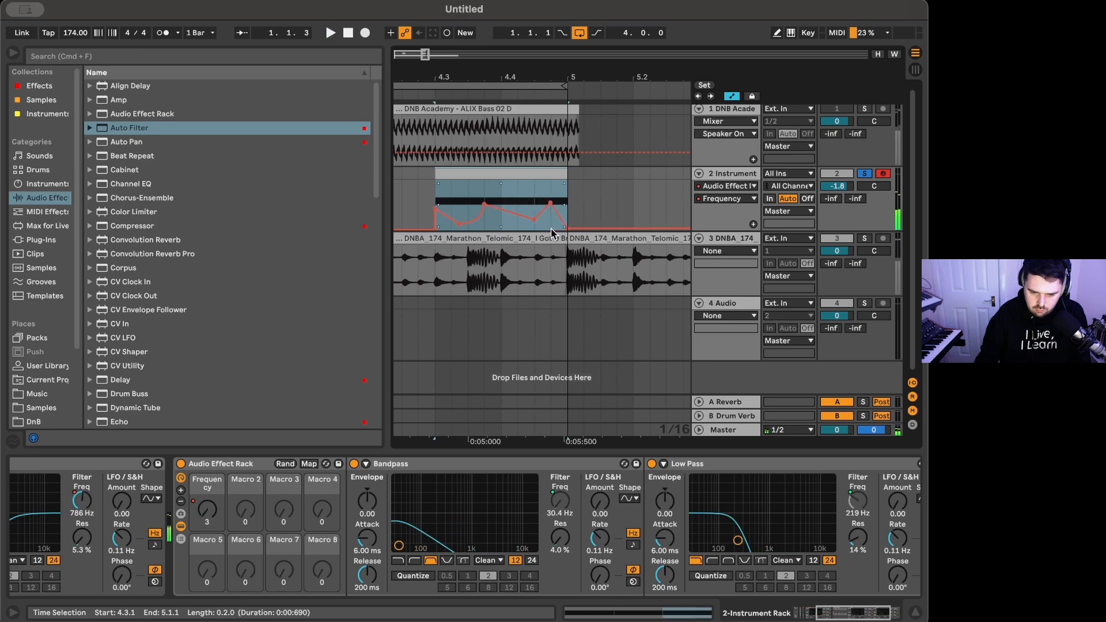
Place the second clip's last automation peak near 4.4.3, lower the dip before it to about 4, and play the result.
key(space)
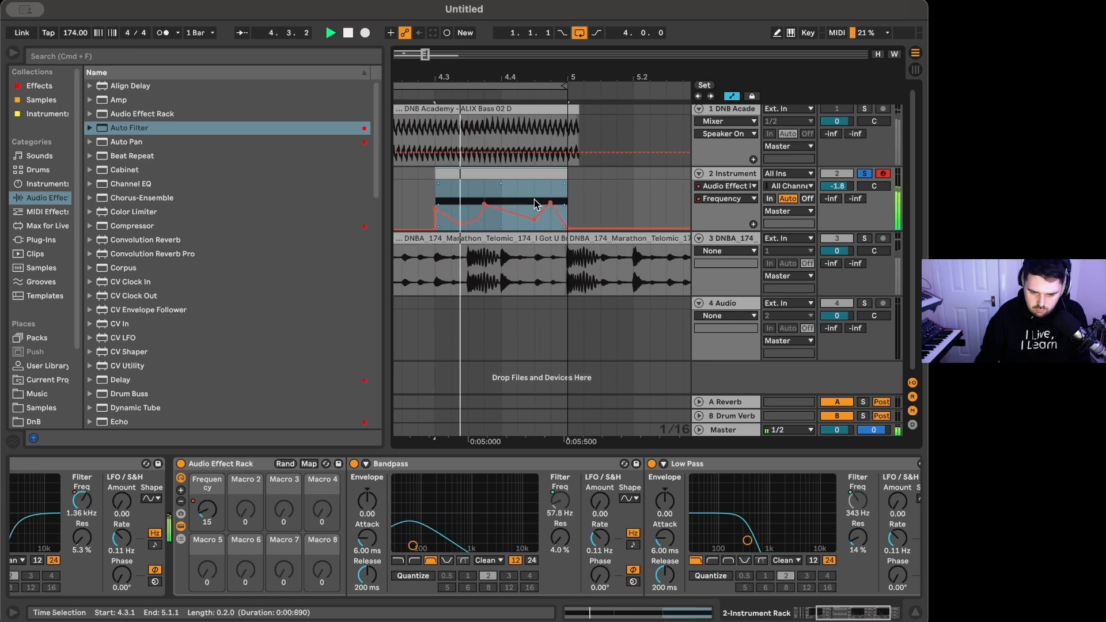
scroll(531, 225, down, 3)
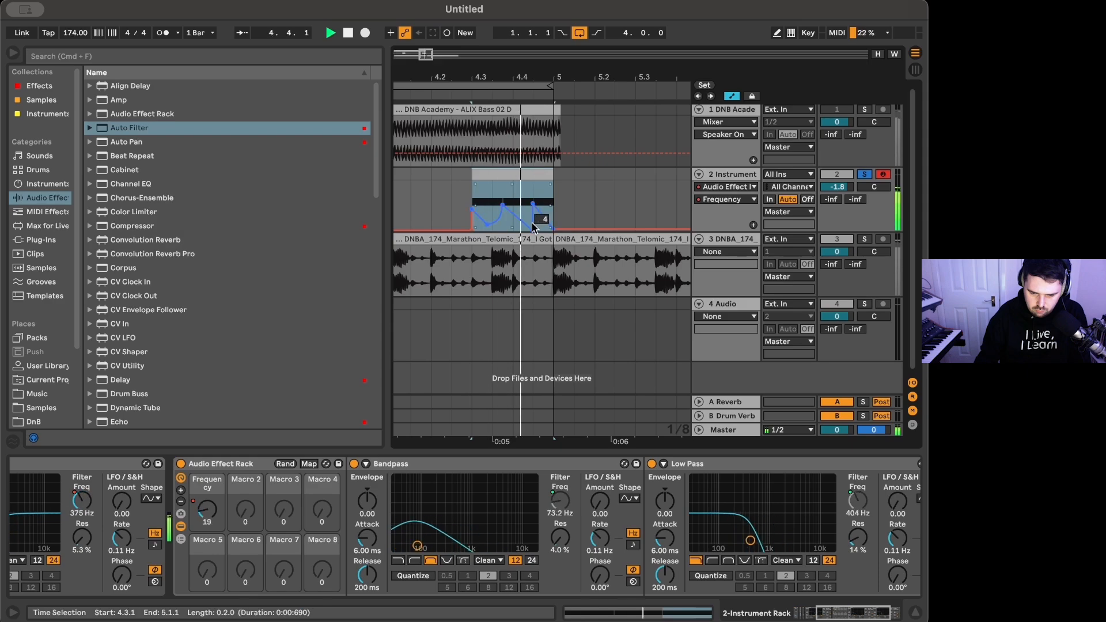
click(593, 203)
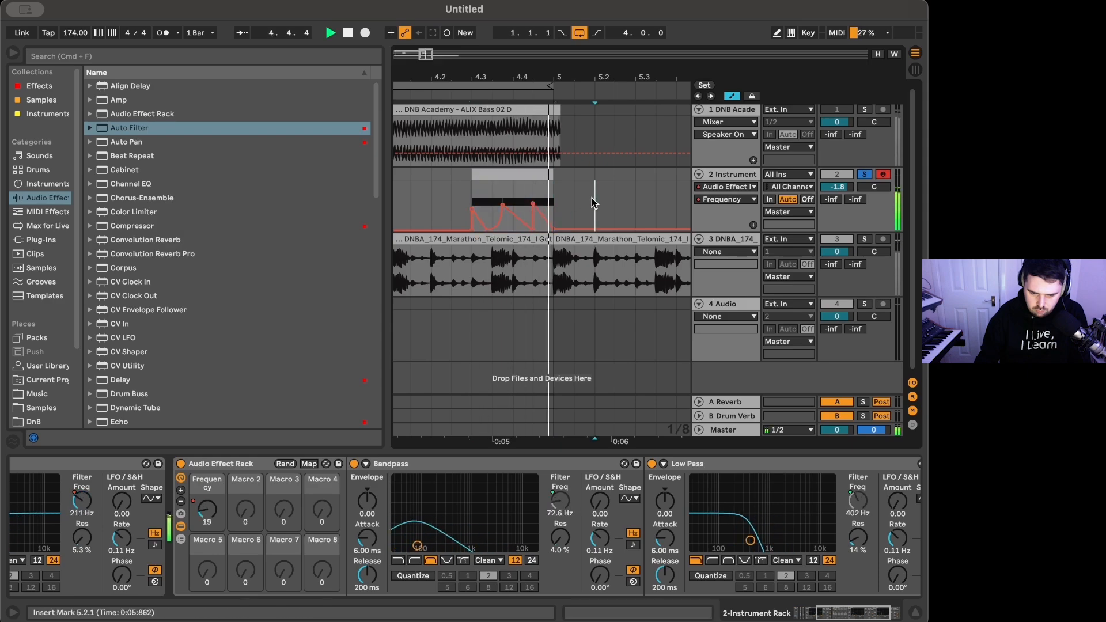
scroll(386, 552, left, 3)
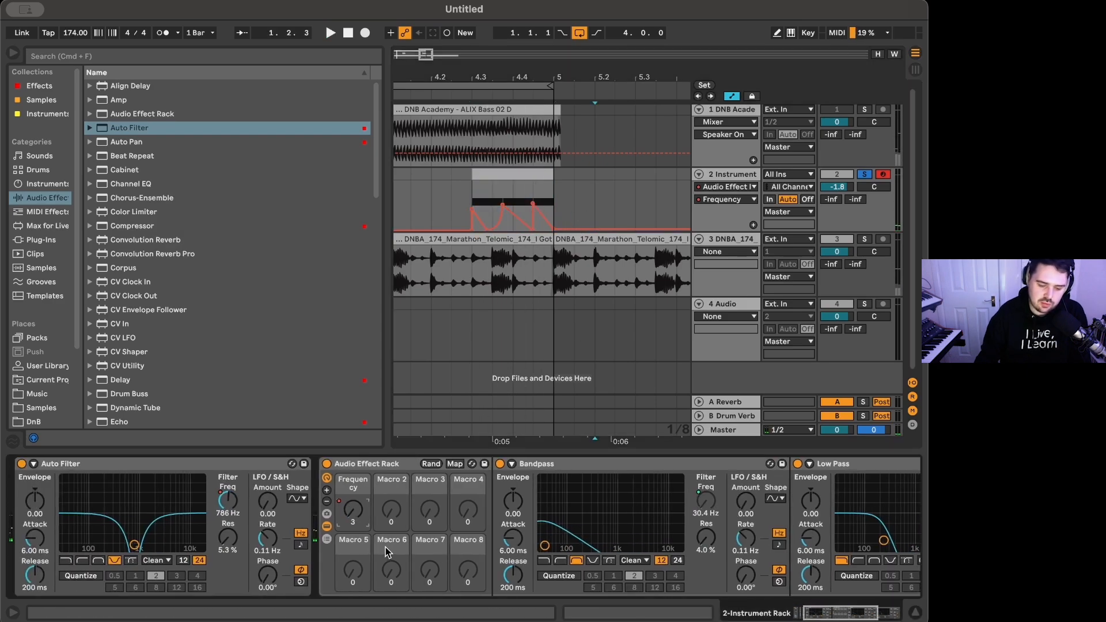
scroll(526, 261, down, 5)
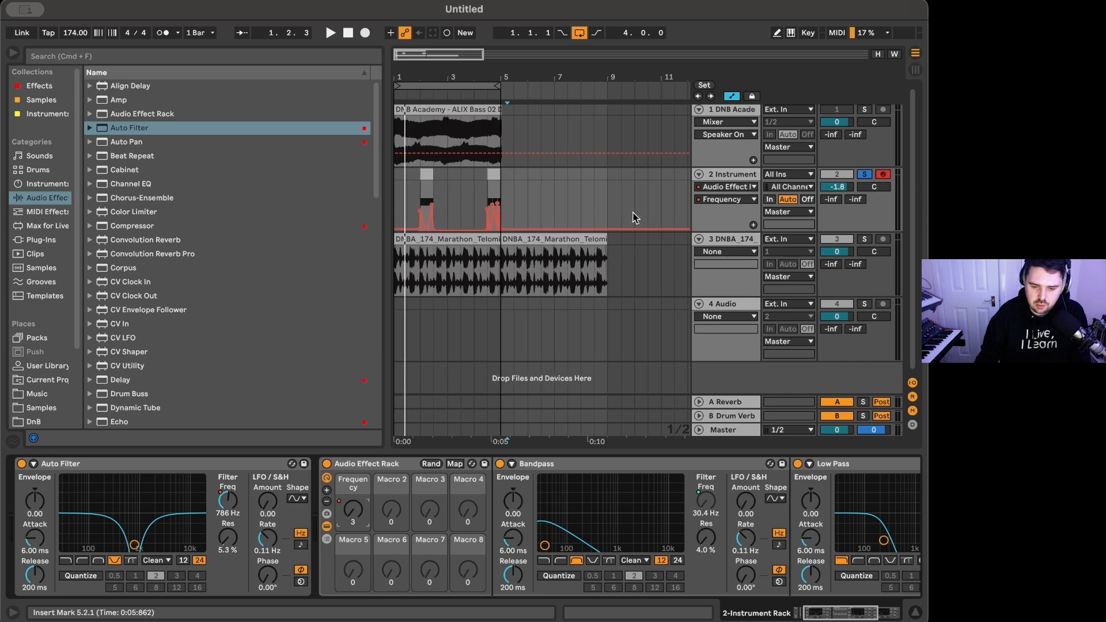
Play the bass track, restarting playback from the first bass clip at 2.1.1.
scroll(353, 471, right, 3)
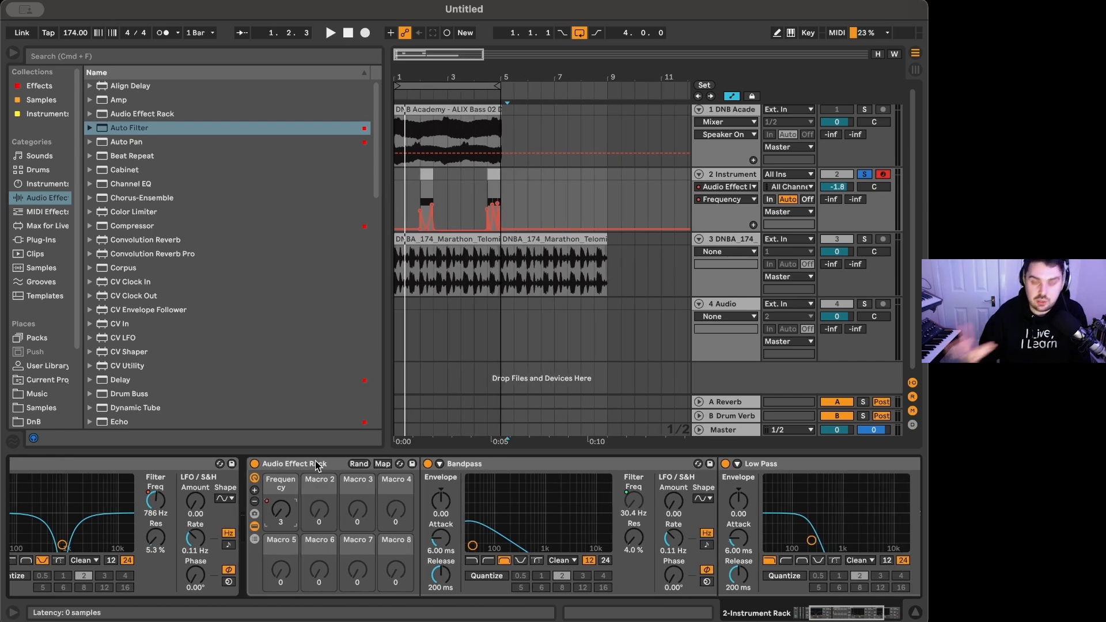
key(space)
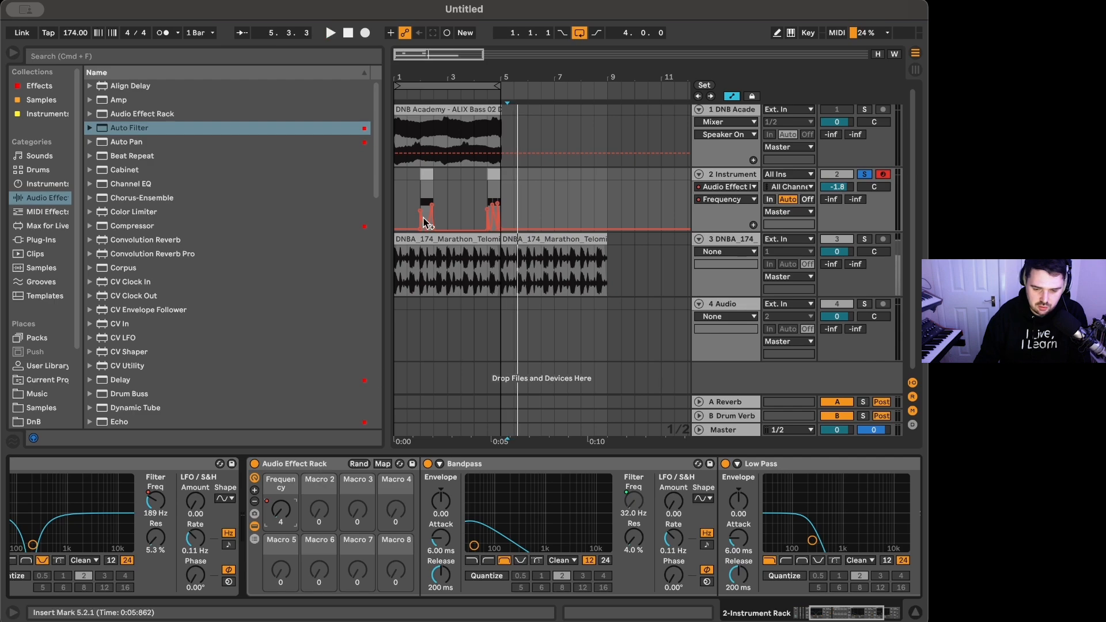
click(420, 177)
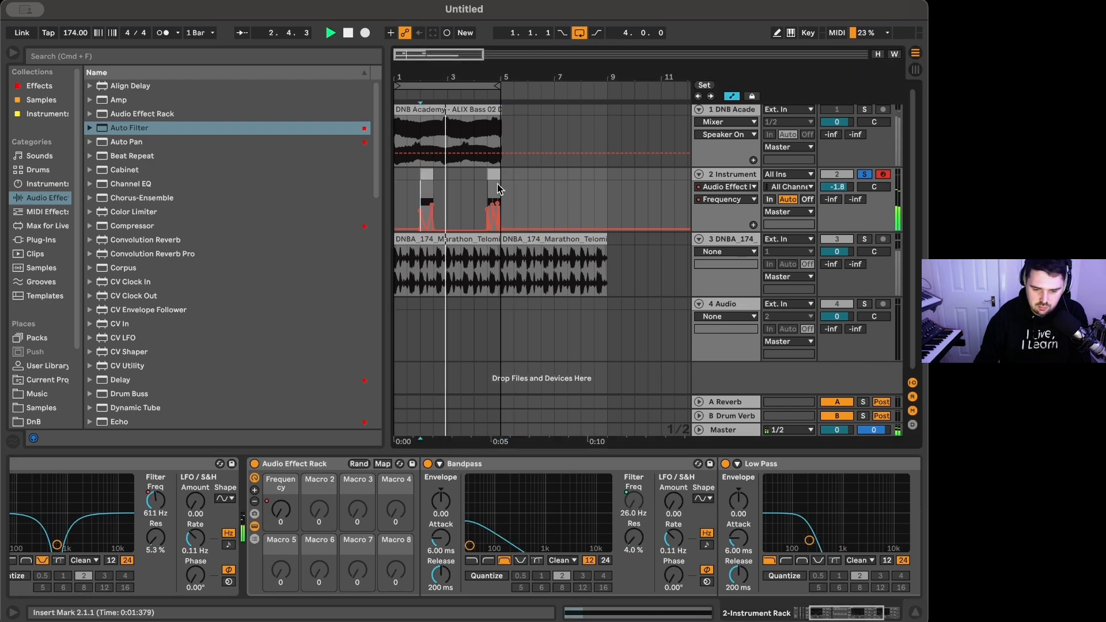
Try moving the second Frequency automation peak of the first bass clip to 2.2.1, and audition the clip.
scroll(412, 219, up, 3)
scroll(412, 219, up, 3)
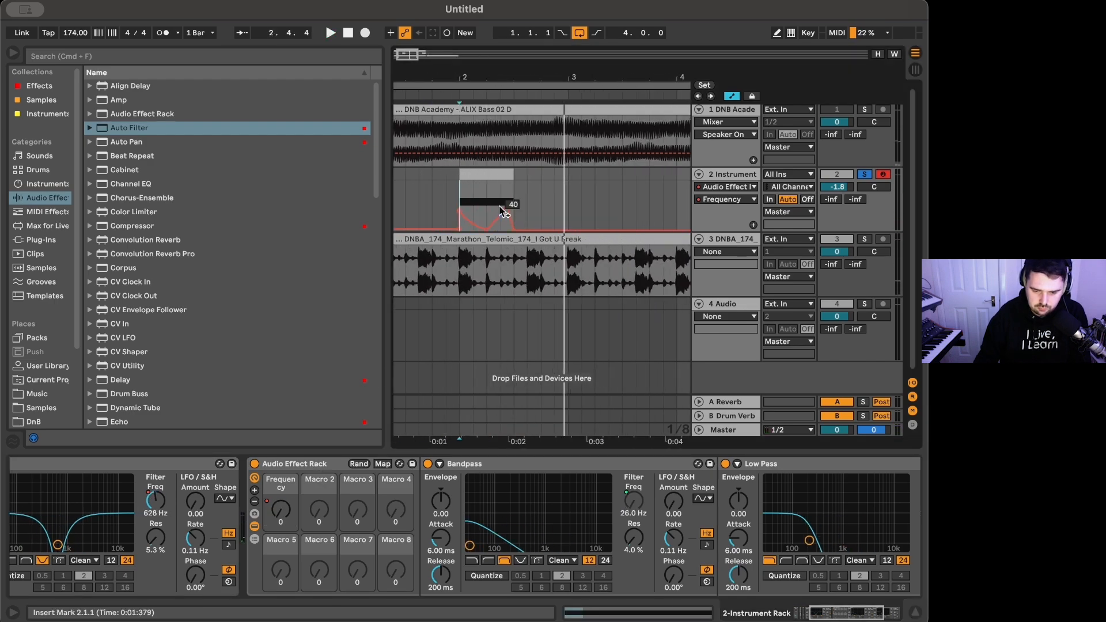
drag(497, 205, 493, 205)
click(472, 175)
key(space)
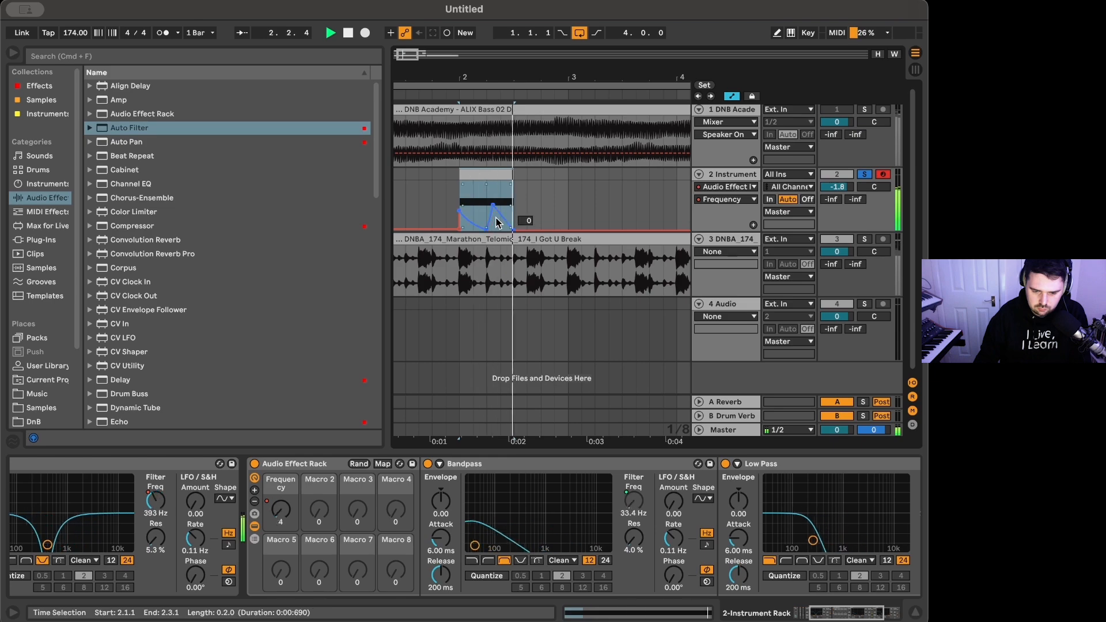
key(space)
key(space)
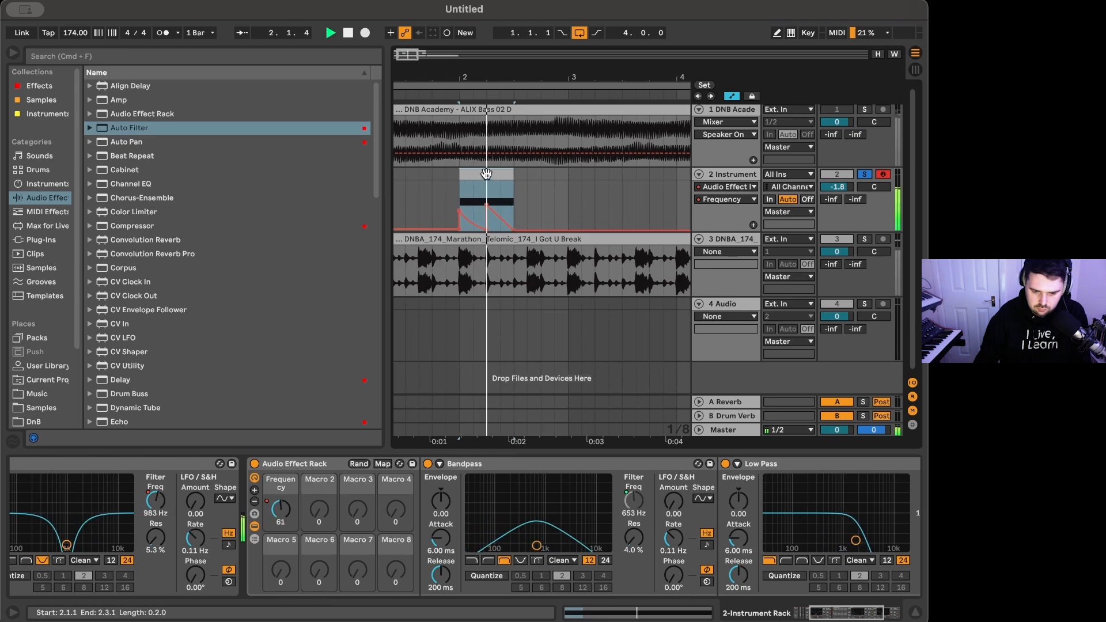
key(space)
Show the Instrument Rack's Transpose automation in a separate lane and return the main lane to the Audio Effect Rack's Frequency macro.
click(717, 187)
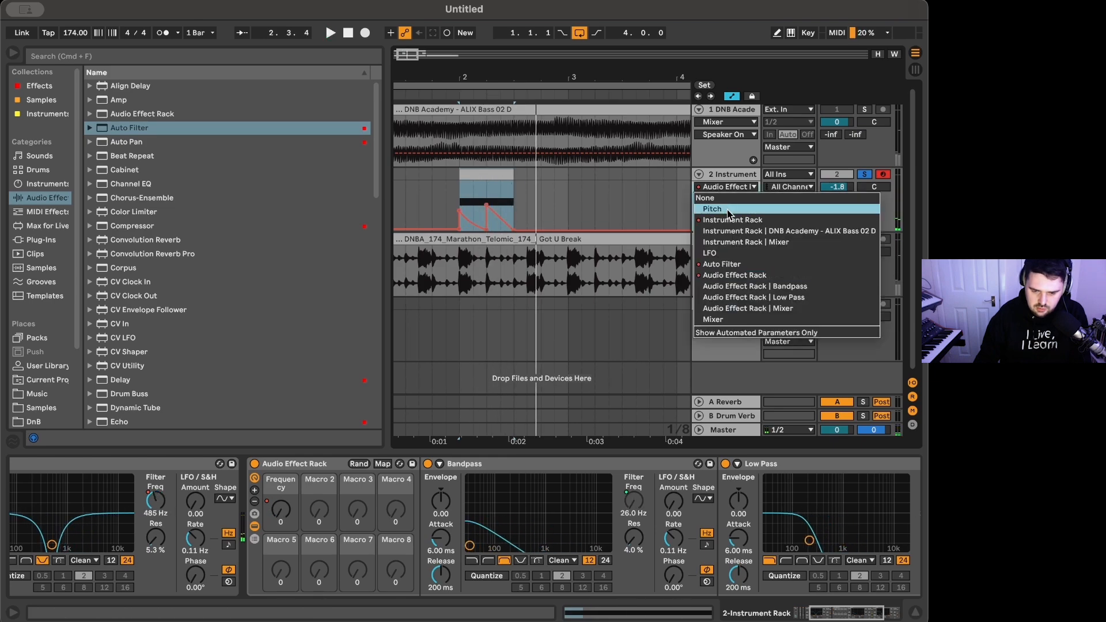
click(738, 224)
click(736, 199)
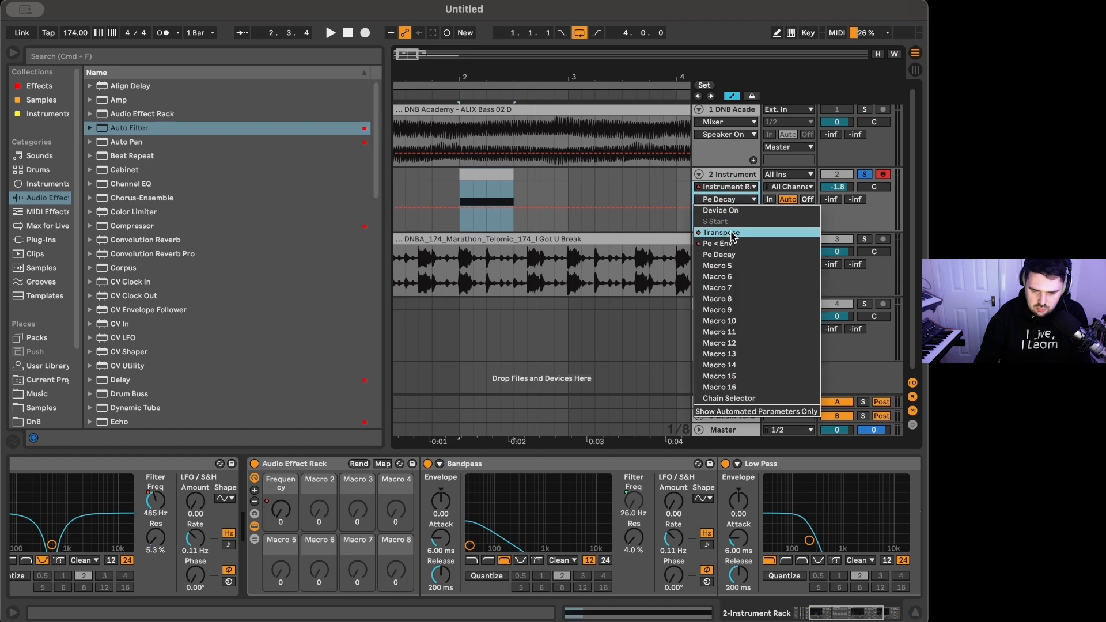
click(731, 237)
click(754, 225)
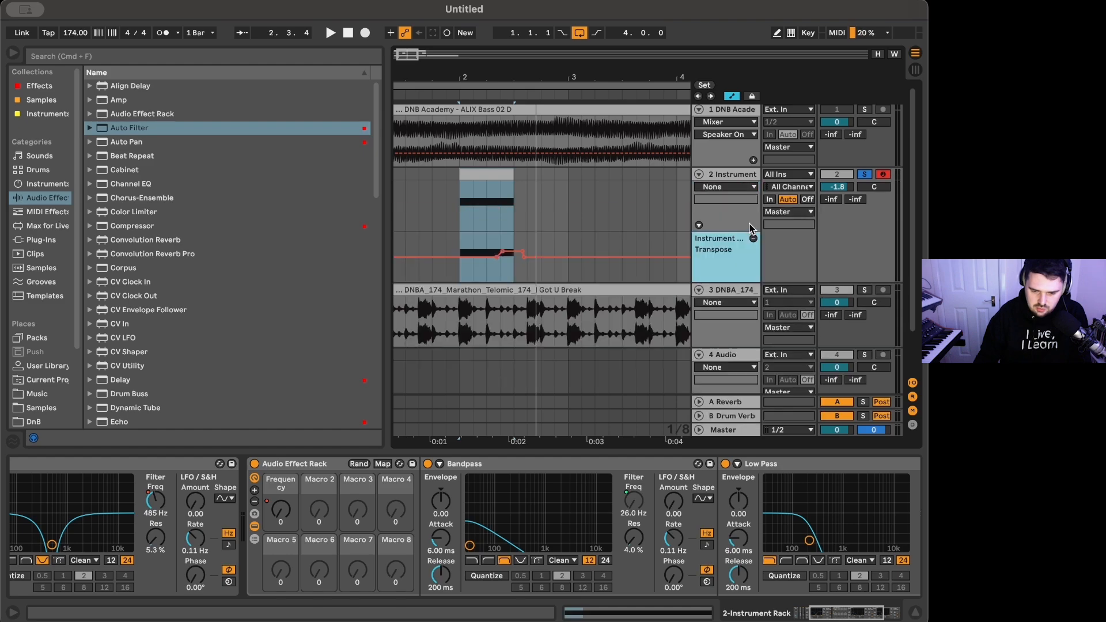
click(735, 188)
click(722, 274)
scroll(474, 244, up, 5)
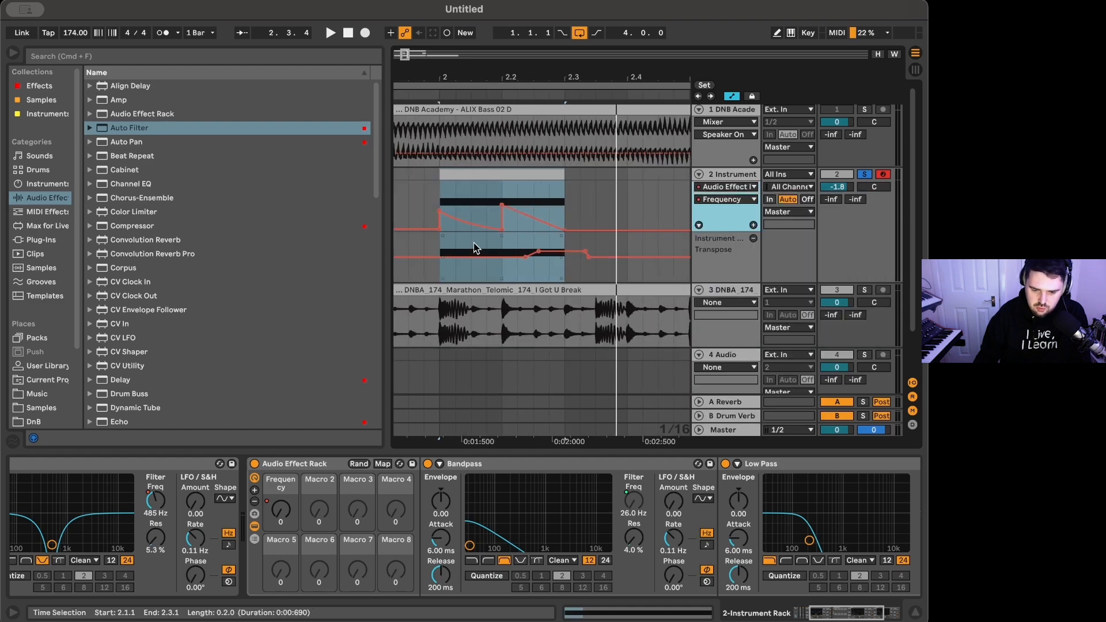
Place the first clip's second Frequency peak at 2.2.3 with a straight jump up from a curved descent, and audition it.
click(501, 204)
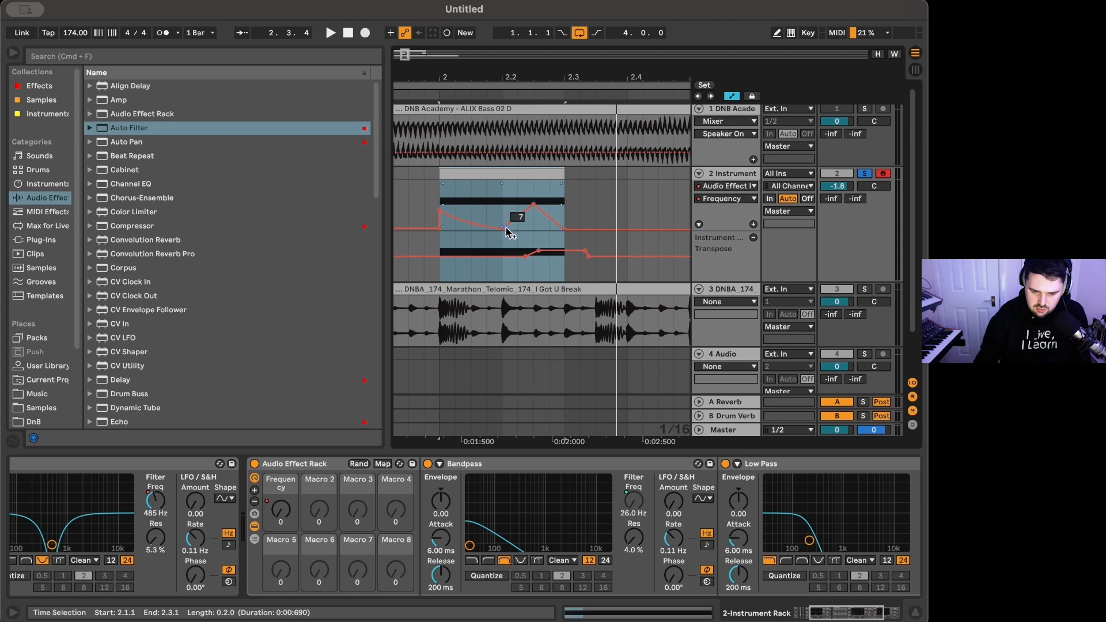
drag(501, 227, 501, 231)
key(super+z)
click(600, 192)
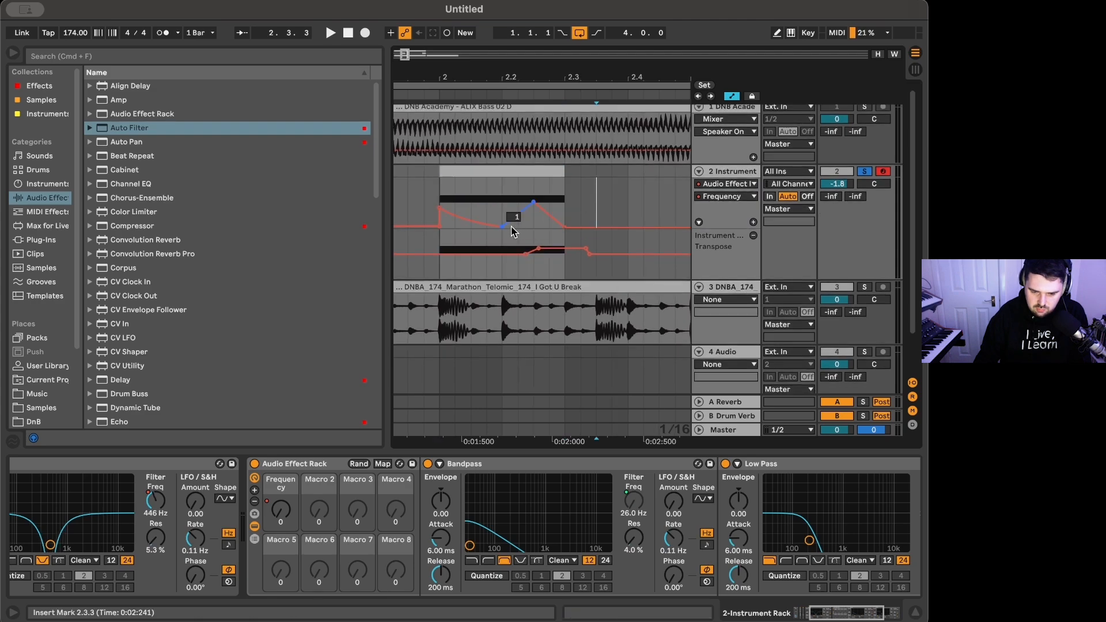
scroll(501, 227, up, 1)
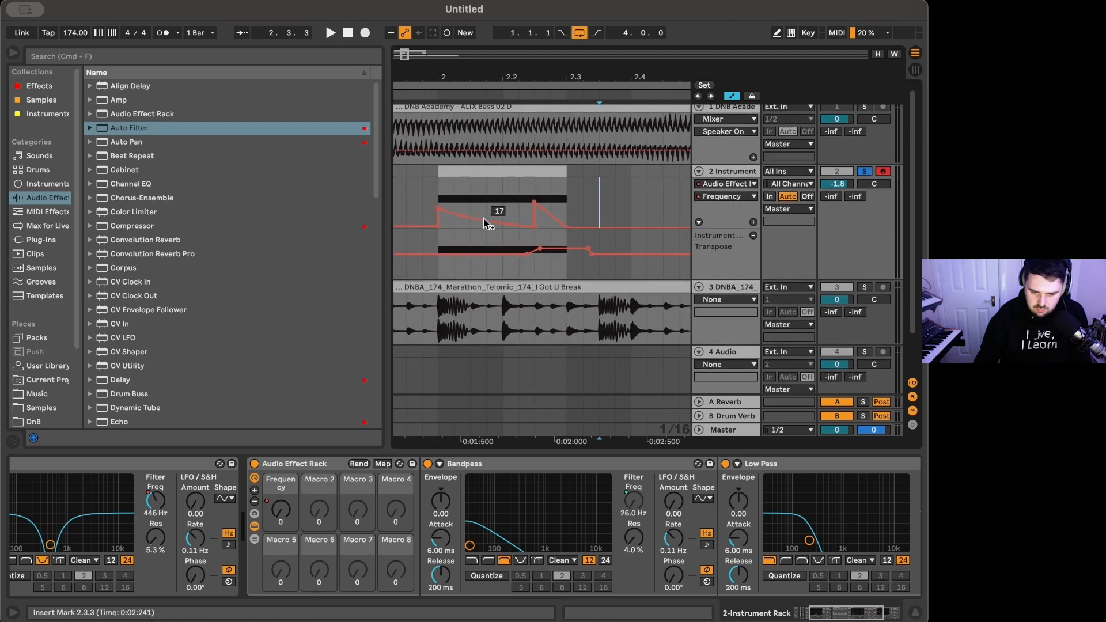
click(478, 171)
key(space)
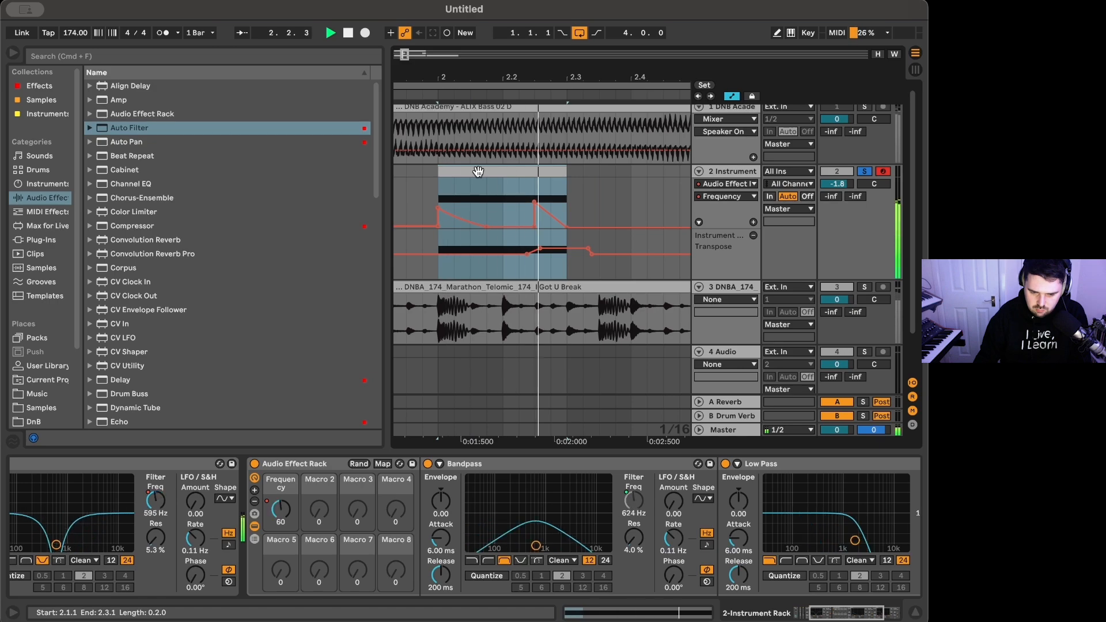
key(space)
key(space)
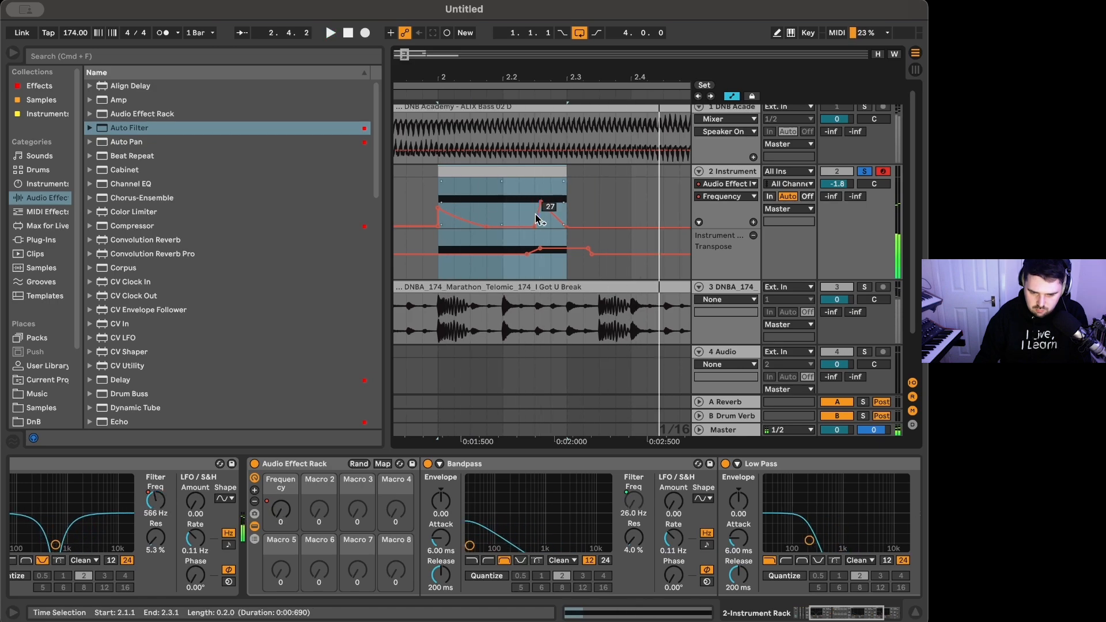
Shift the first clip's second Frequency peak slightly past 2.2.3, lower it below the first peak, and play through the second clip.
drag(534, 202, 541, 205)
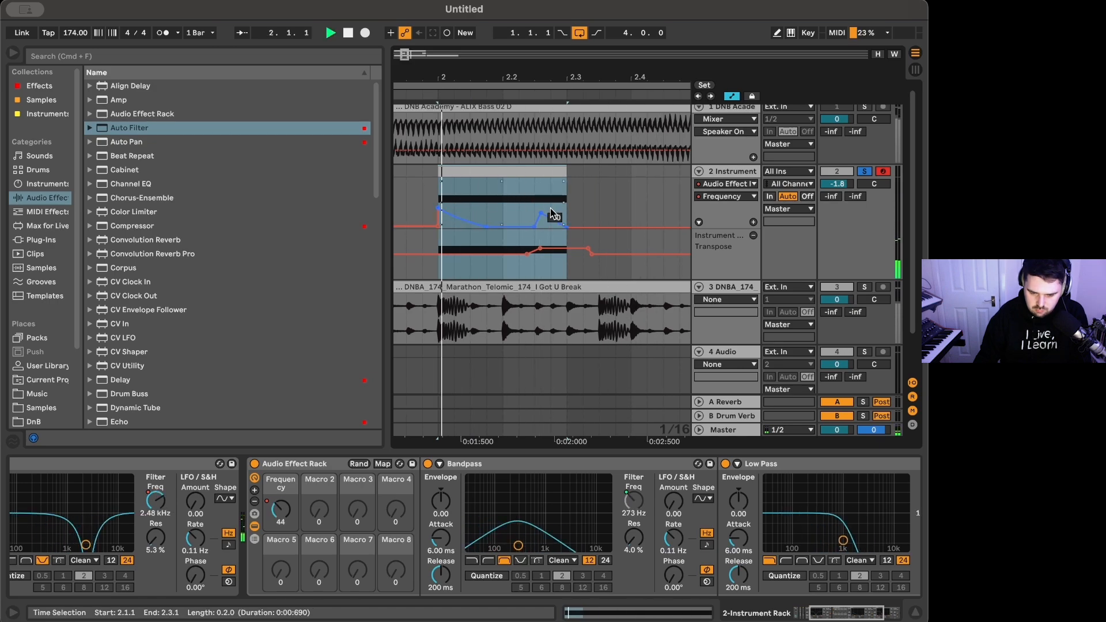
scroll(610, 213, right, 5)
scroll(619, 215, down, 3)
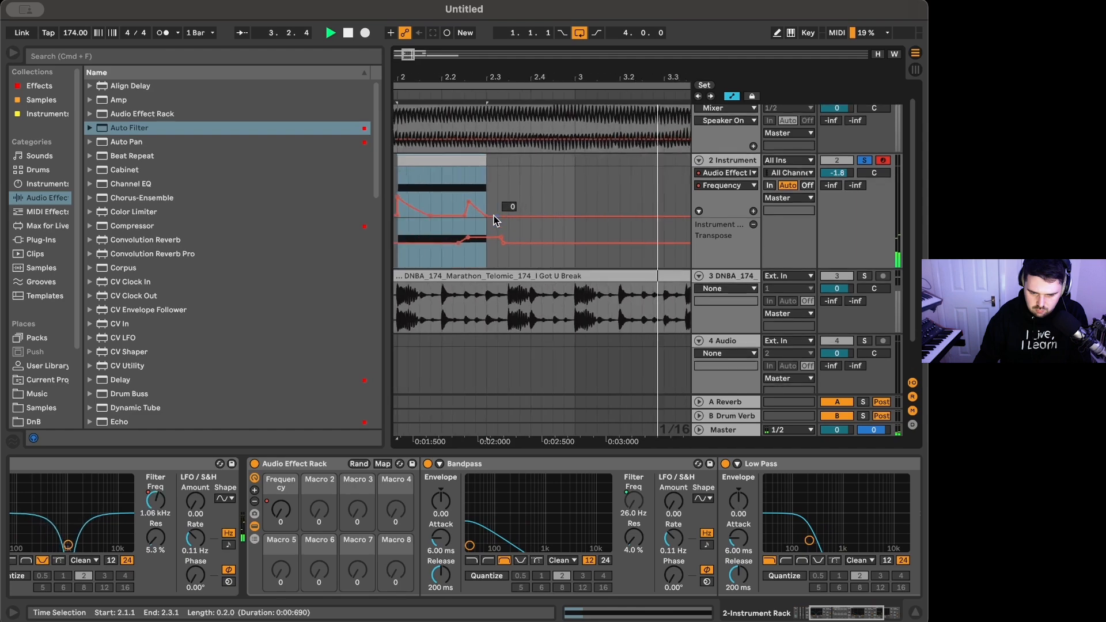
scroll(495, 218, left, 1)
drag(498, 200, 498, 195)
scroll(539, 203, right, 5)
scroll(548, 205, down, 3)
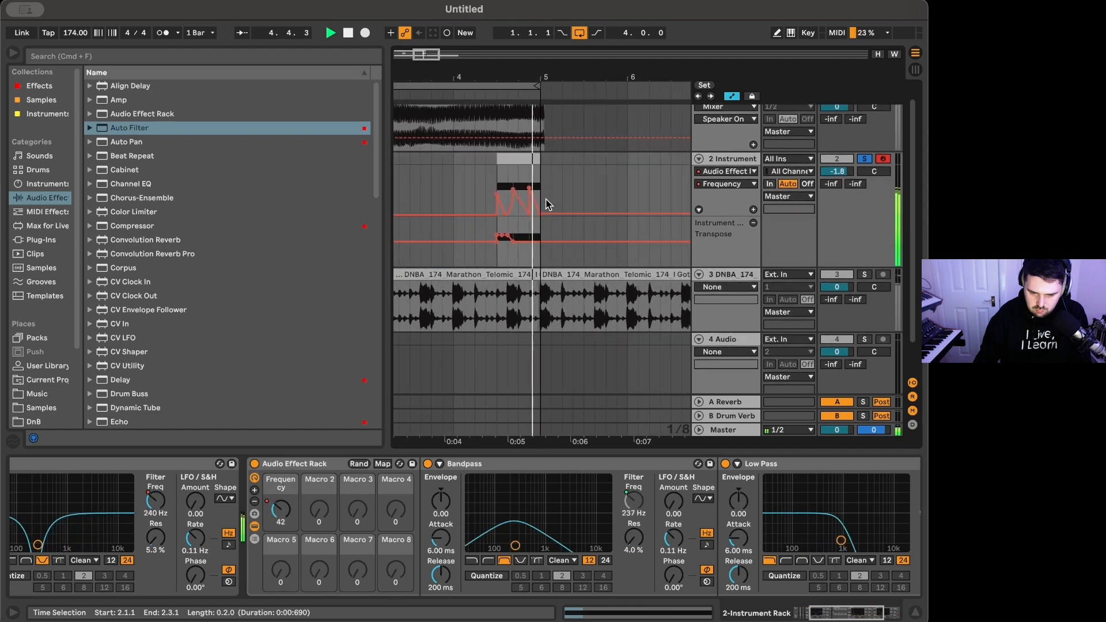
key(space)
Add the OTT preset of Multiband Dynamics at the end of the bass track's device chain.
scroll(115, 356, down, 6)
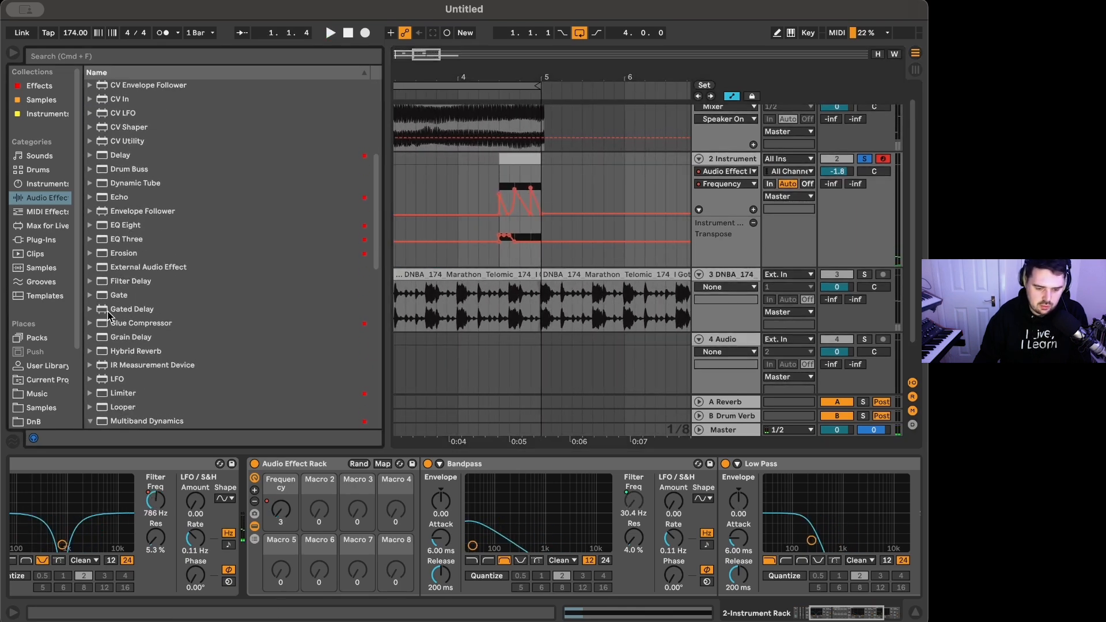
scroll(130, 357, down, 5)
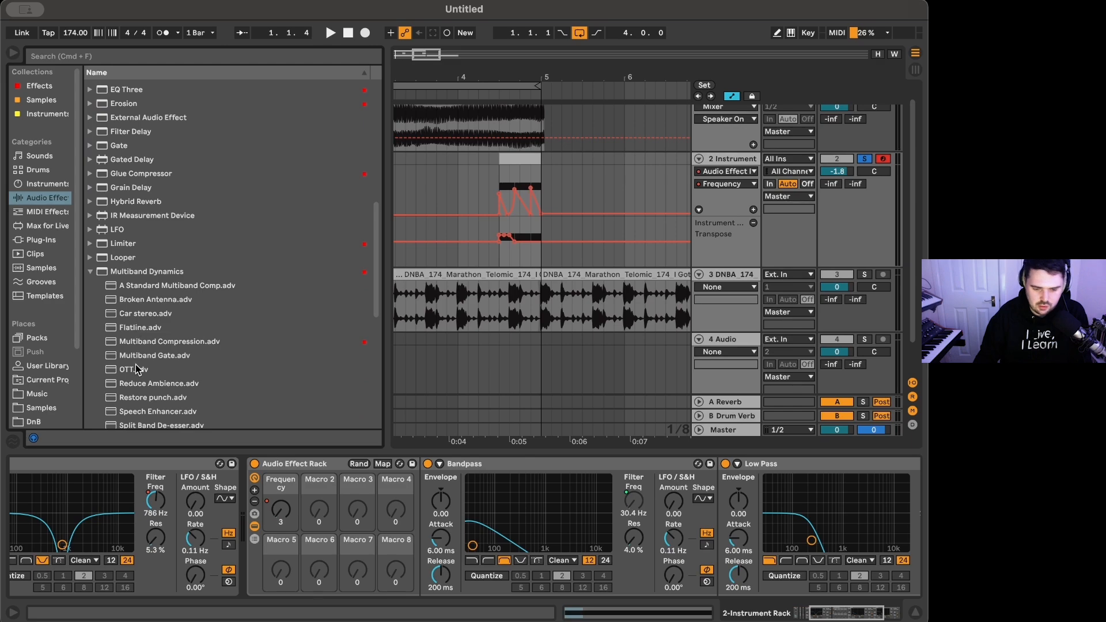
scroll(677, 498, right, 5)
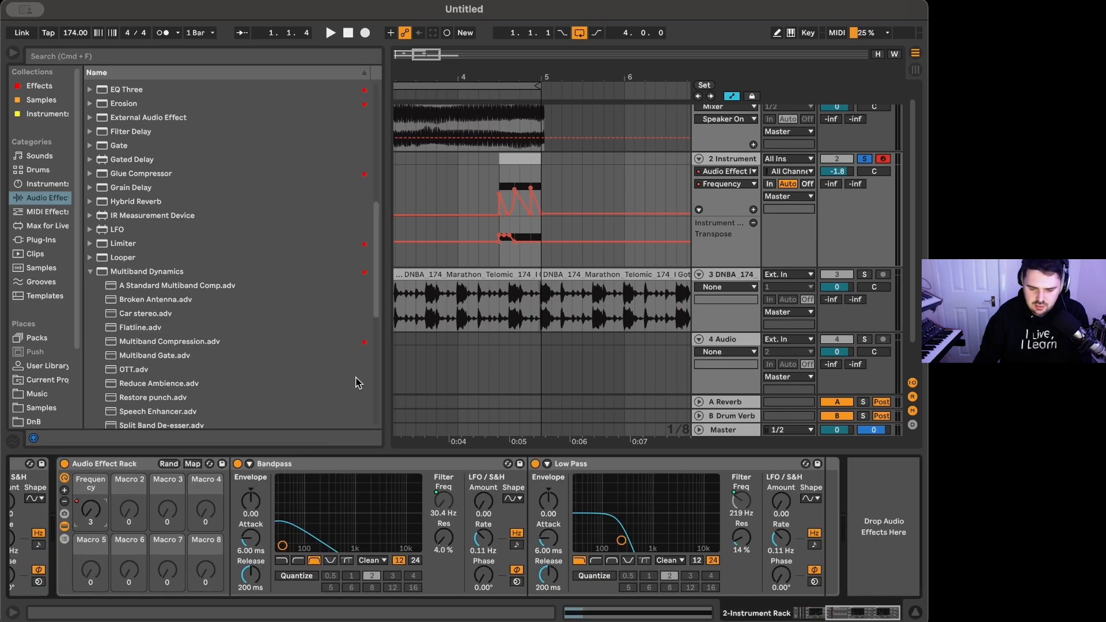
drag(132, 374, 875, 521)
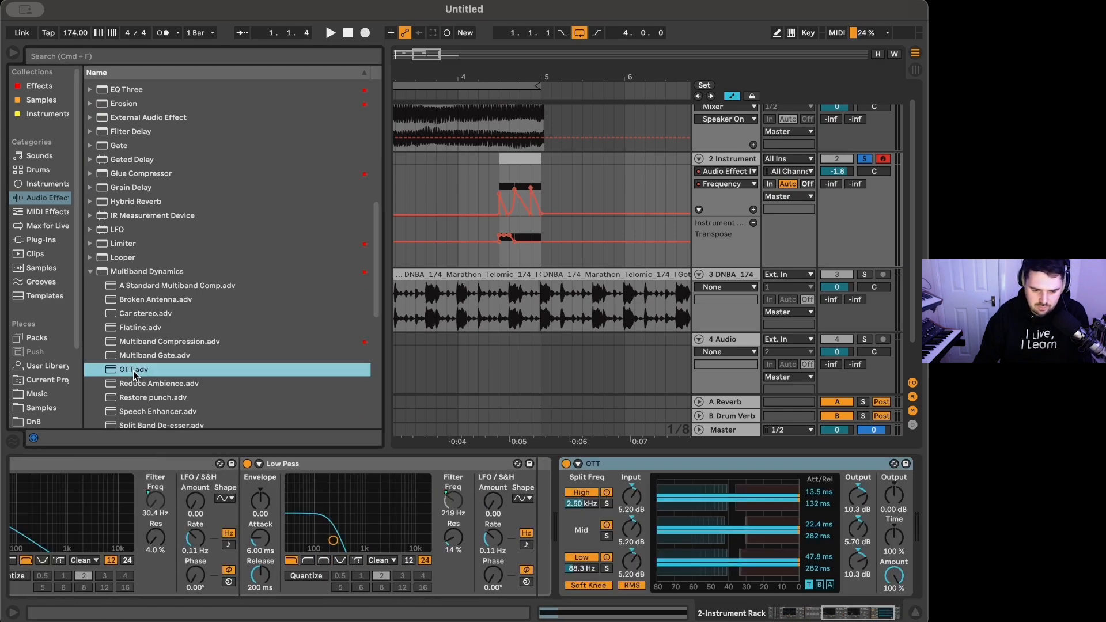
Audition both bass clips with the OTT compression applied.
click(641, 465)
key(space)
scroll(629, 440, down, 5)
key(space)
key(space)
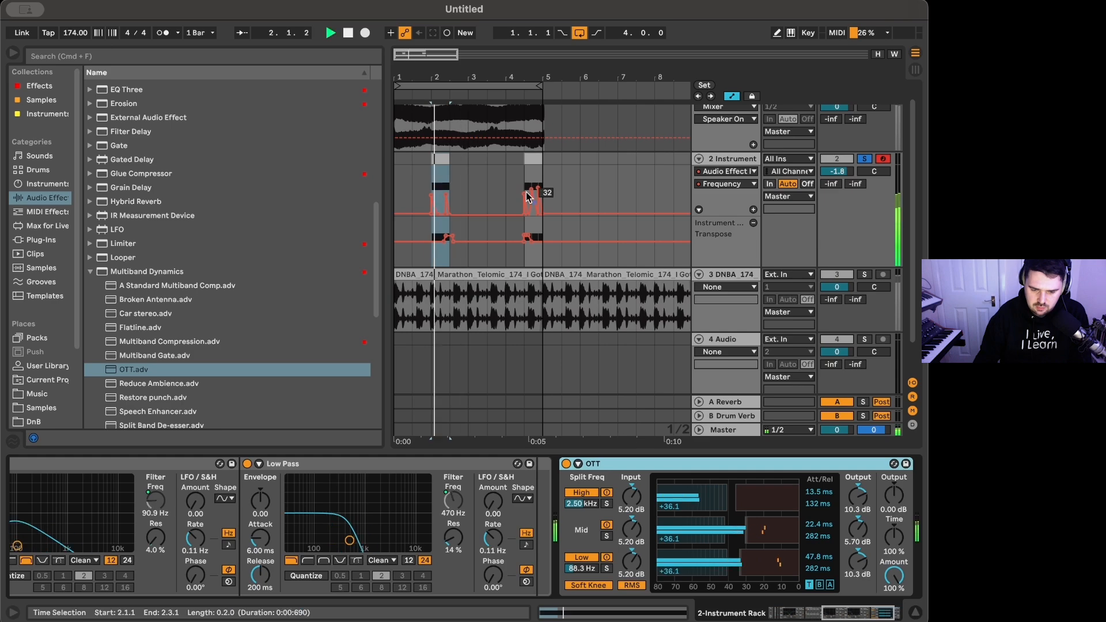
click(534, 159)
key(space)
key(space)
key(space)
key(space)
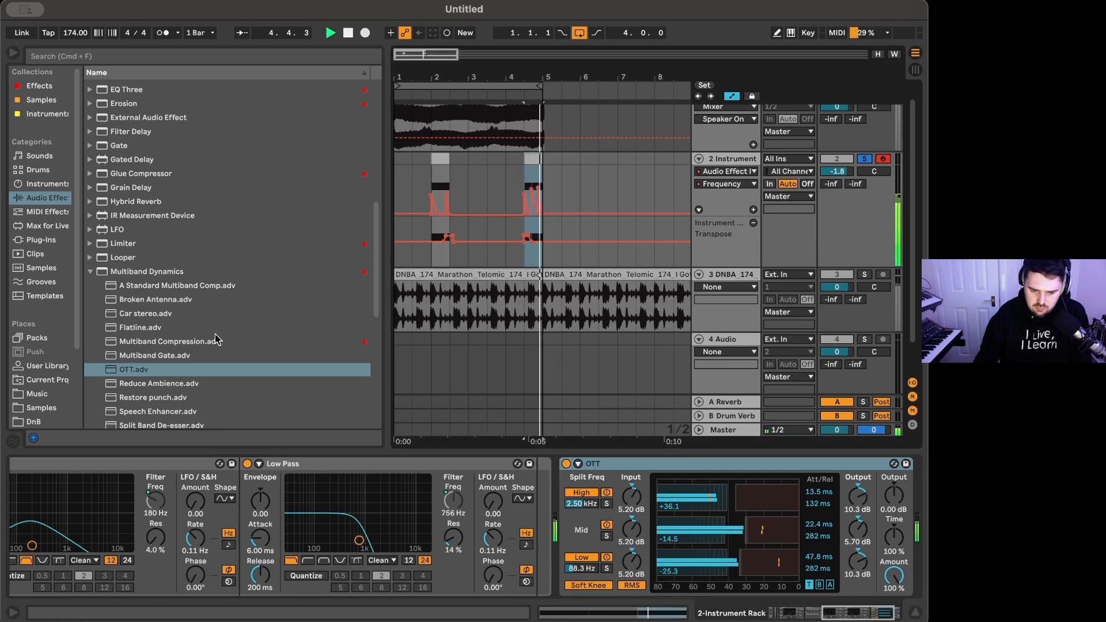
Add a Glue Compressor after OTT, enable its soft clipping, and raise the makeup gain to 12.4 dB during playback.
click(763, 468)
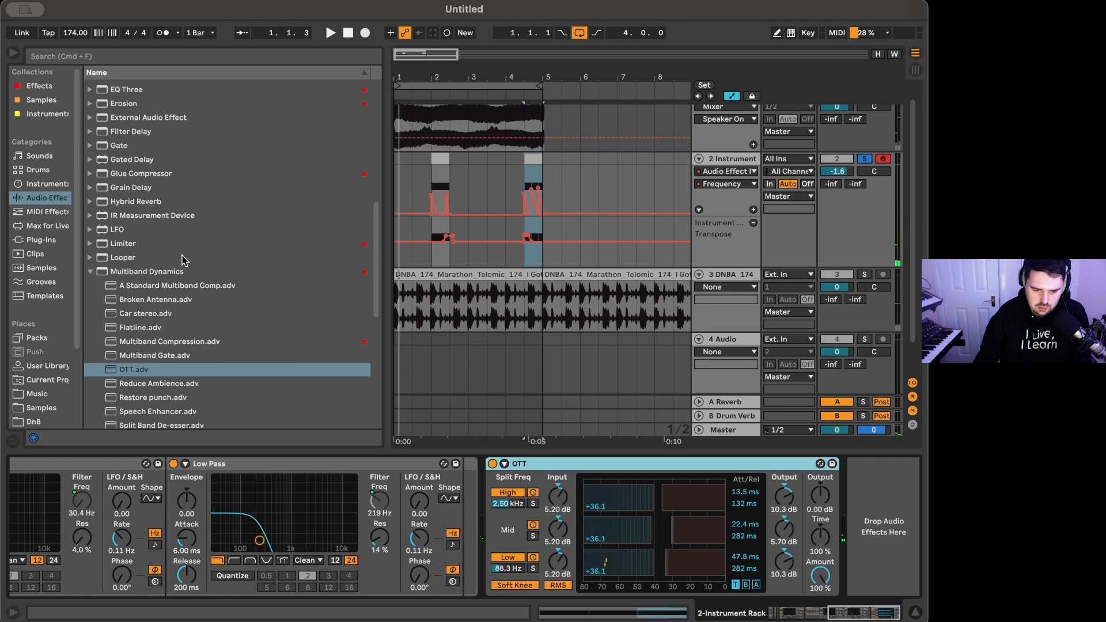
double_click(136, 173)
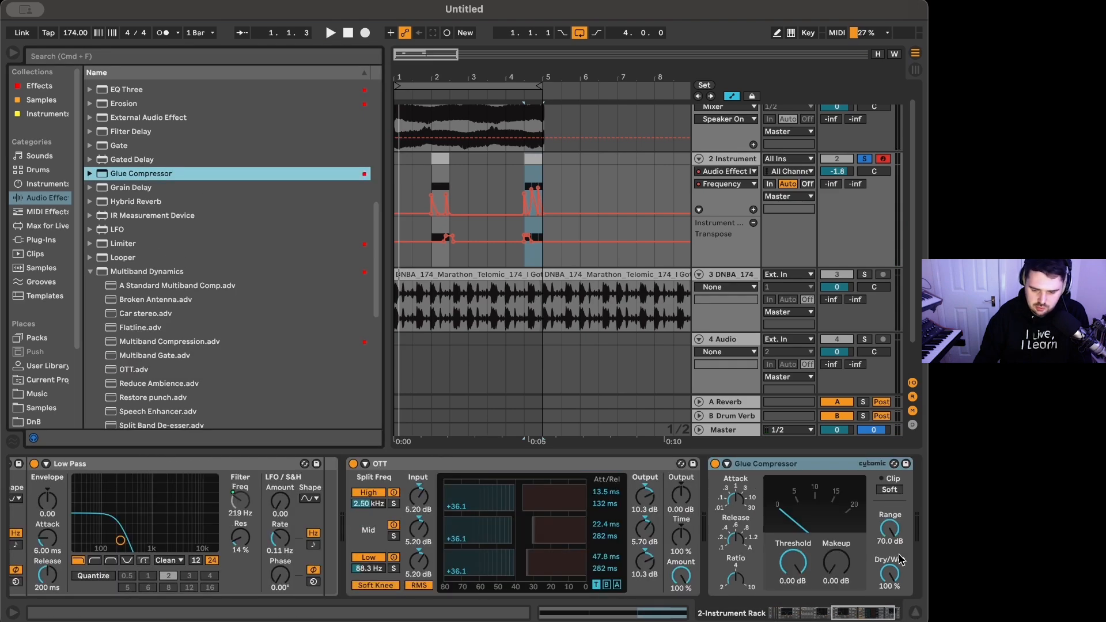
click(902, 494)
key(space)
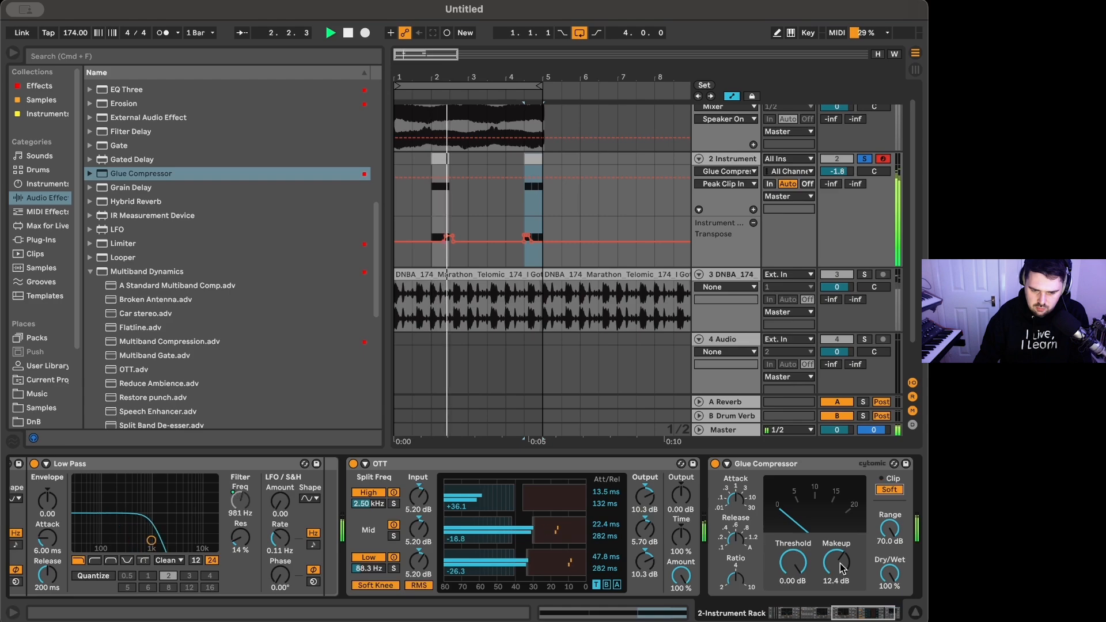
Audition the second bass clip through the Glue Compressor several times.
key(space)
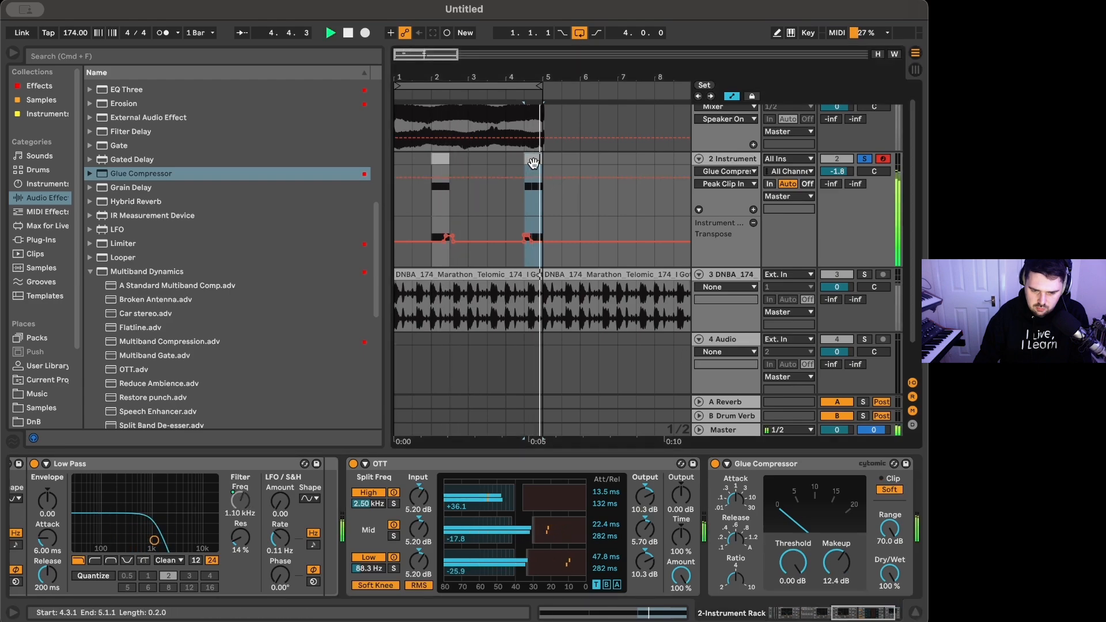
key(space)
scroll(472, 154, up, 1)
key(space)
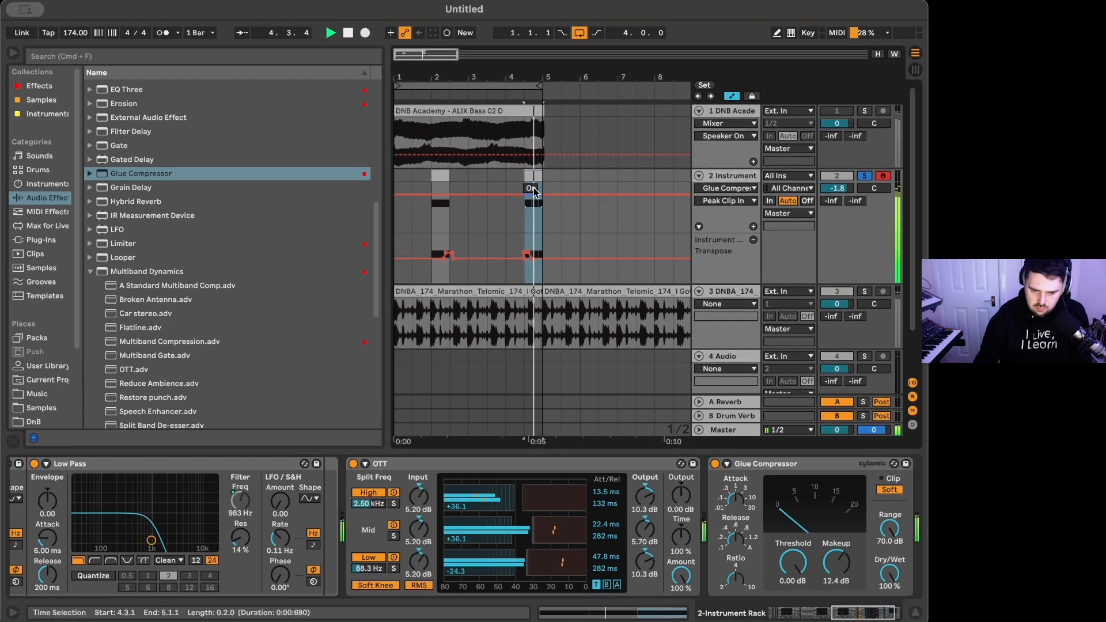
key(space)
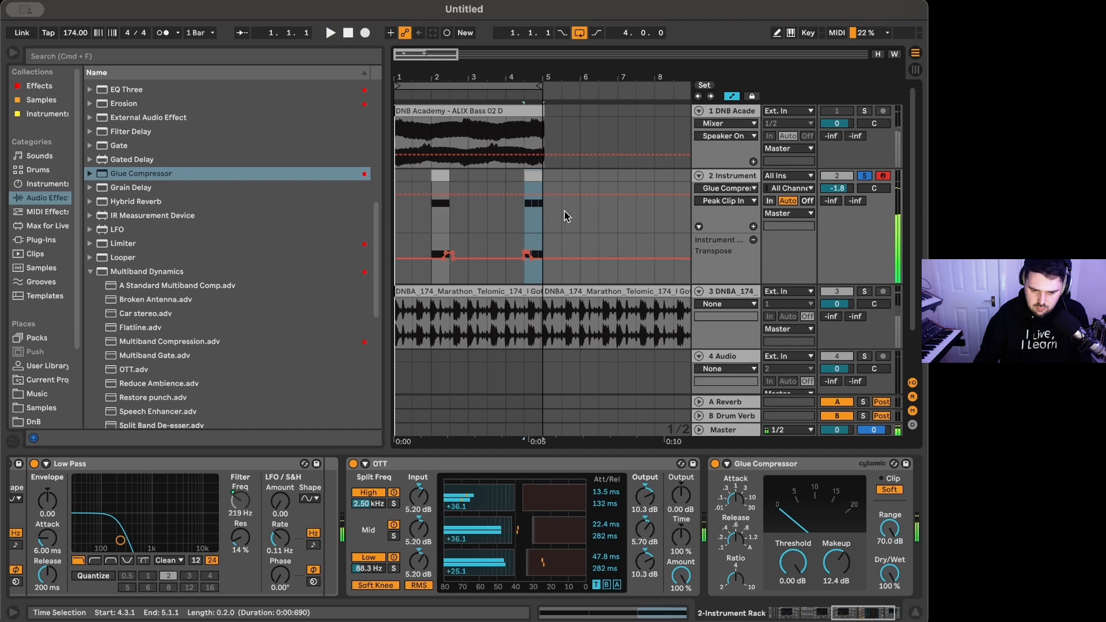
Loop the second bass clip from 4.3.1 to 5.1.1 and play the loop.
drag(524, 225, 545, 221)
key(super+l)
key(space)
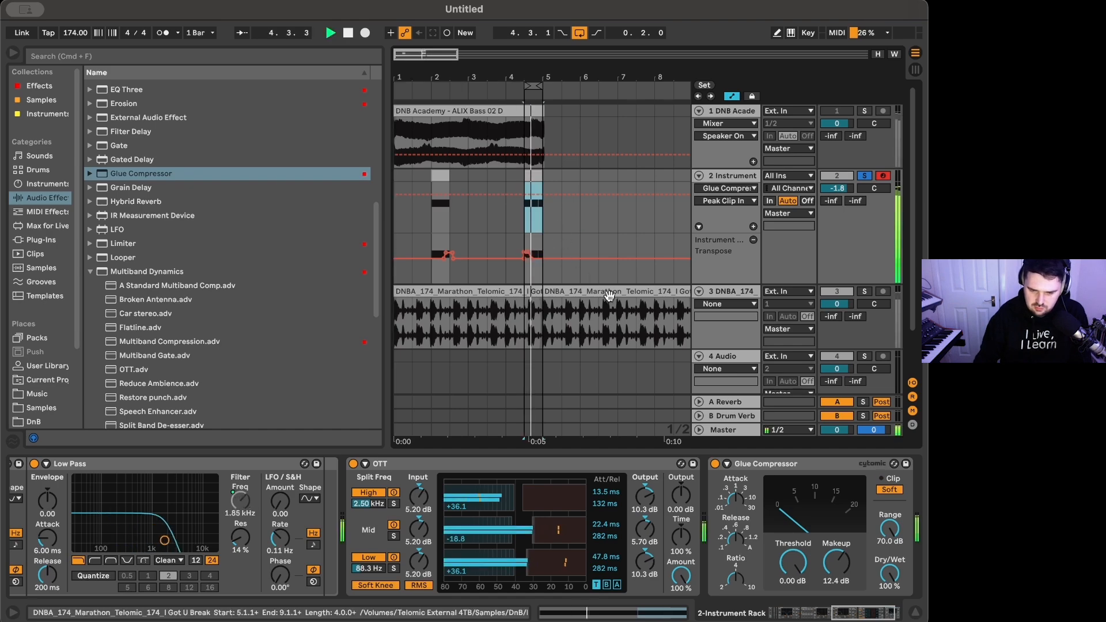
Find iZotope Trash 2 among the favourite effects and add it after the Glue Compressor.
scroll(795, 527, right, 3)
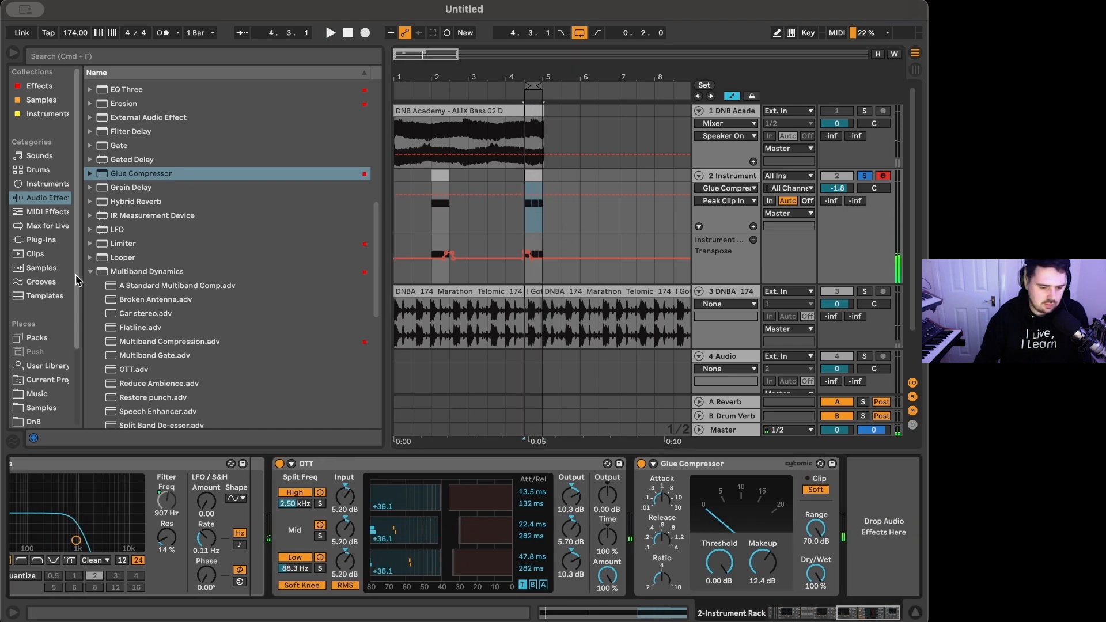
click(90, 271)
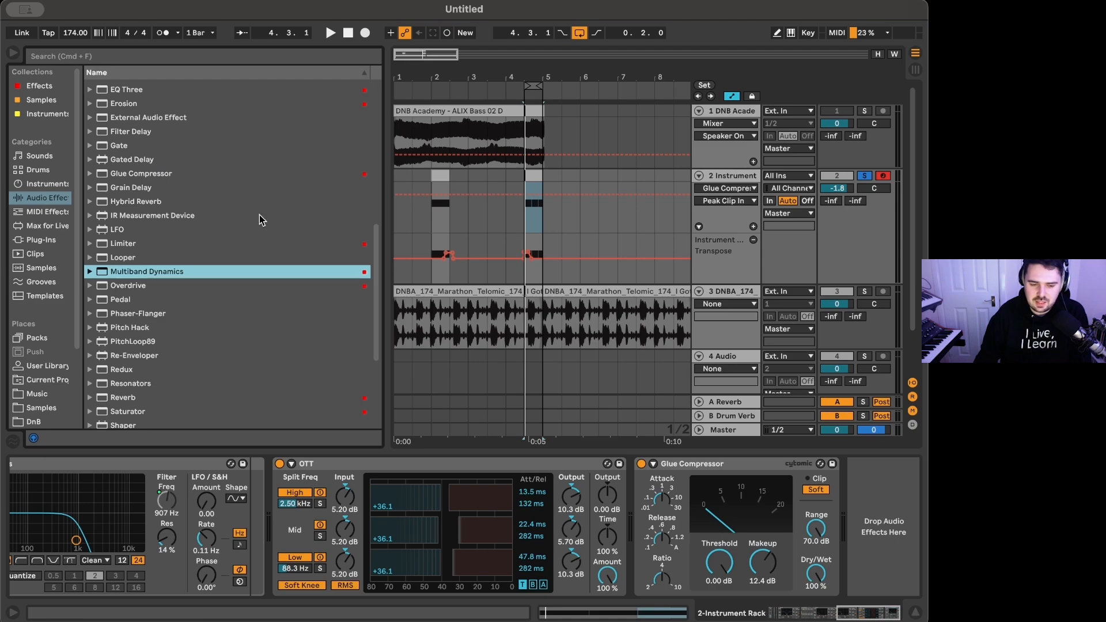
click(30, 92)
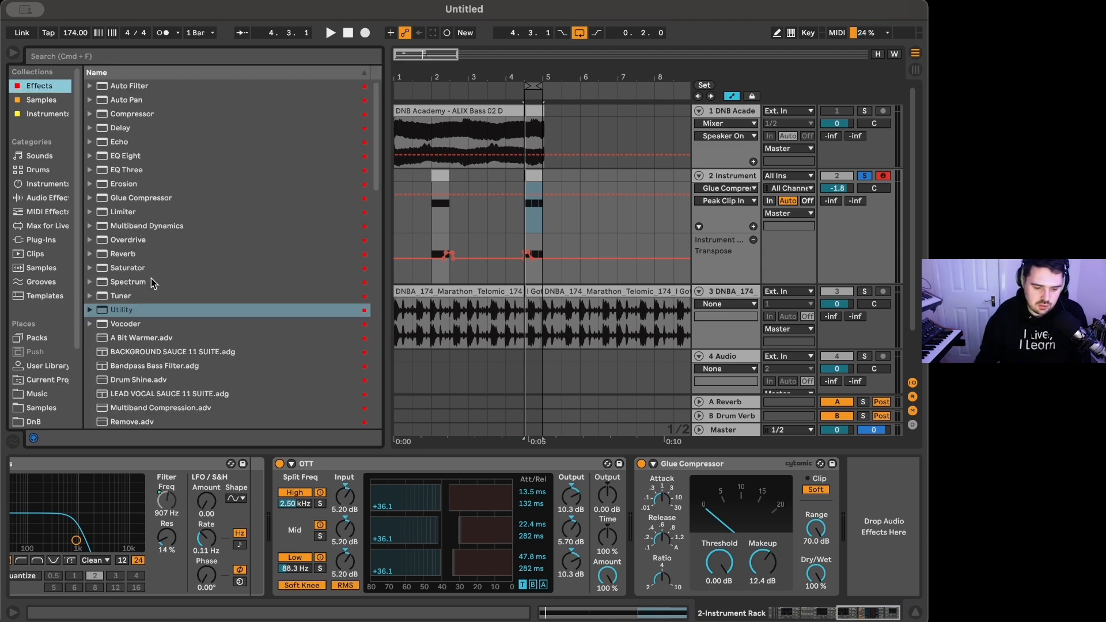
scroll(151, 278, down, 10)
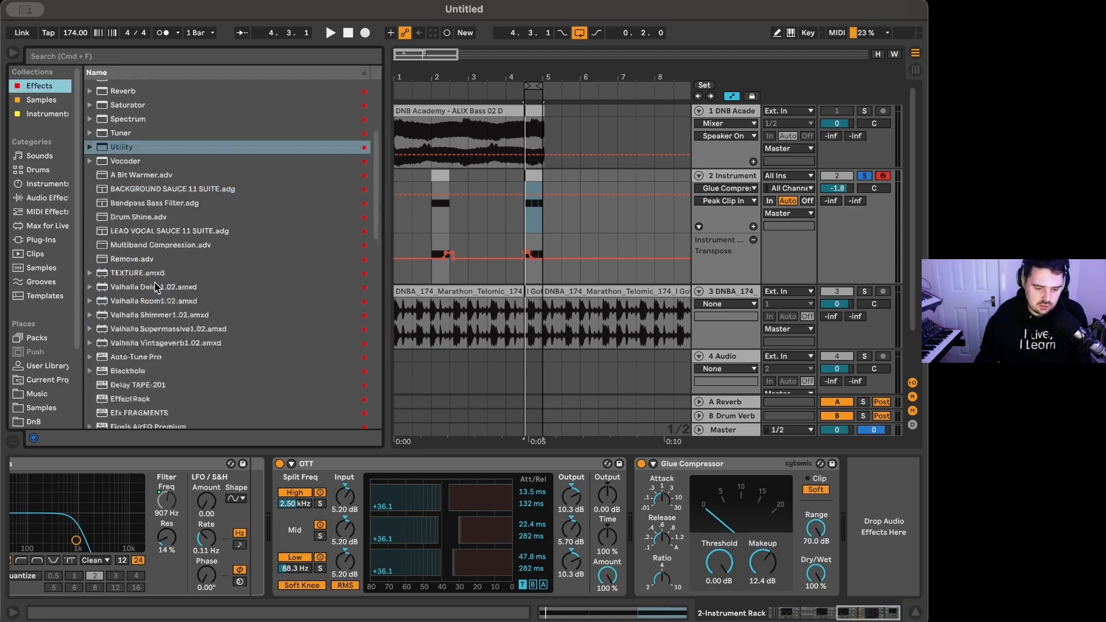
click(525, 224)
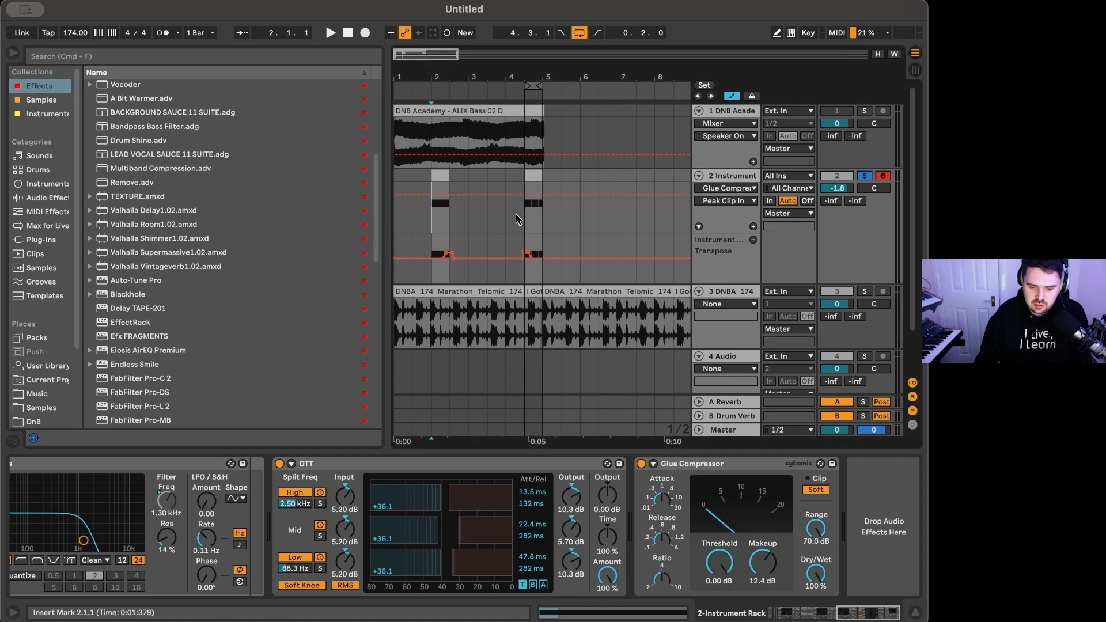
scroll(168, 353, down, 8)
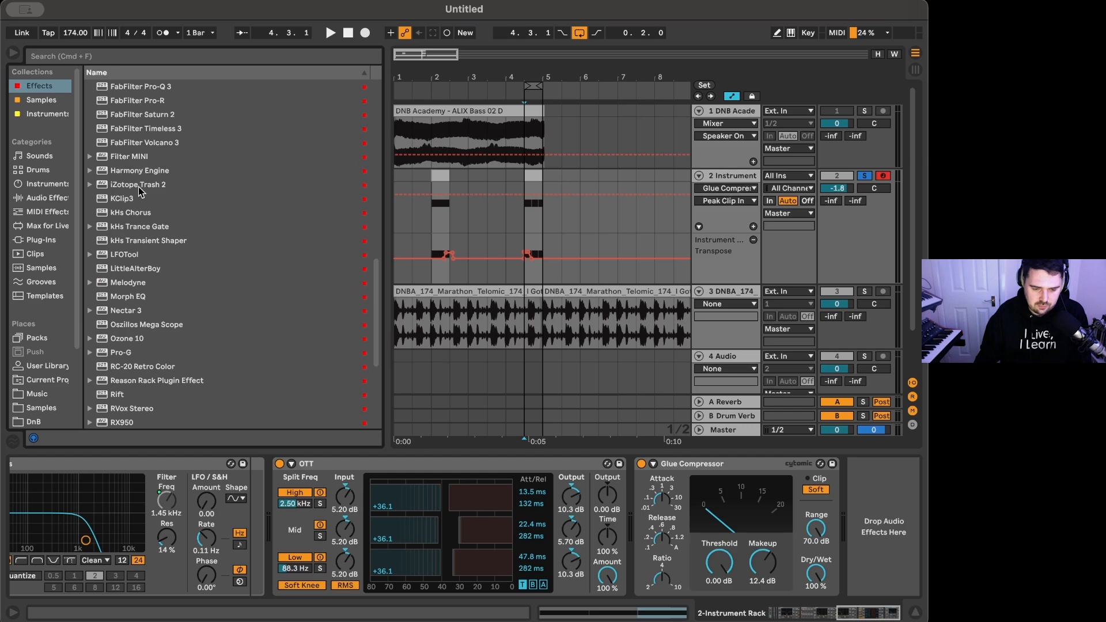
drag(139, 189, 823, 512)
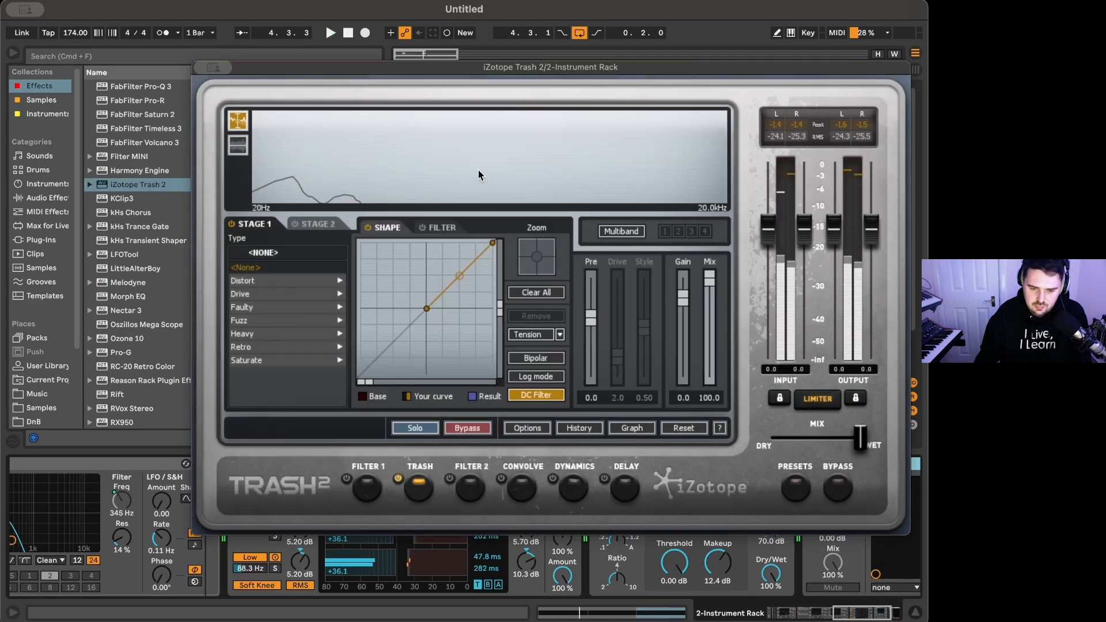
Enable multiband processing in Trash 2 with the lower crossover at 169 Hz, and bend the low band's shape curve upward.
click(628, 233)
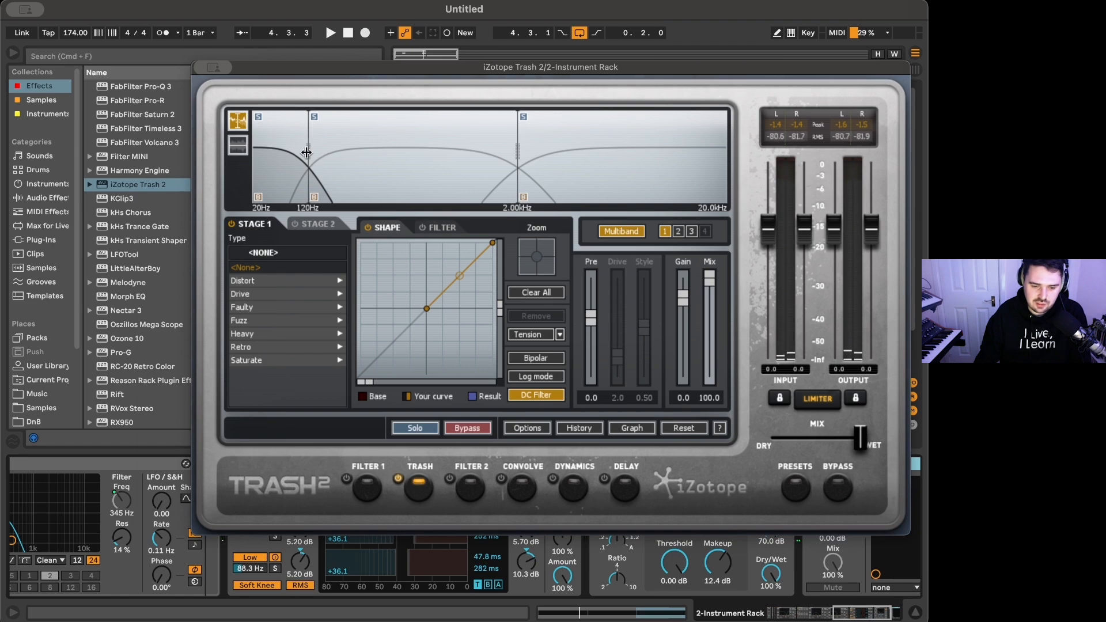
drag(306, 153, 328, 150)
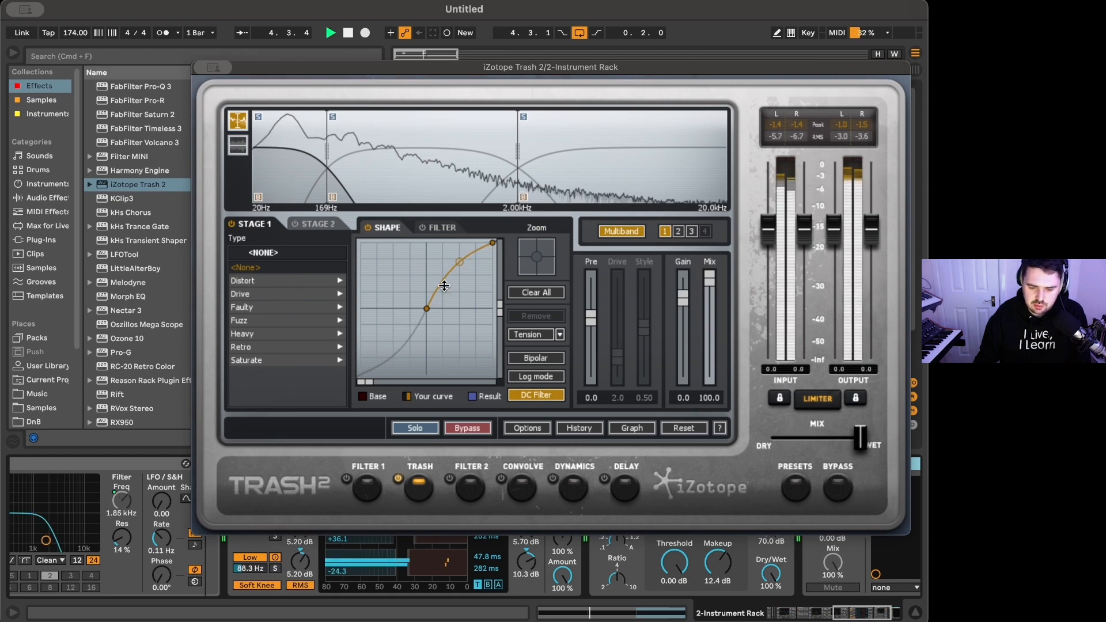
Try the Distropia, Capacity, Crispy and Cactus distortions on the middle band during playback, bending its shape curve upward.
click(405, 185)
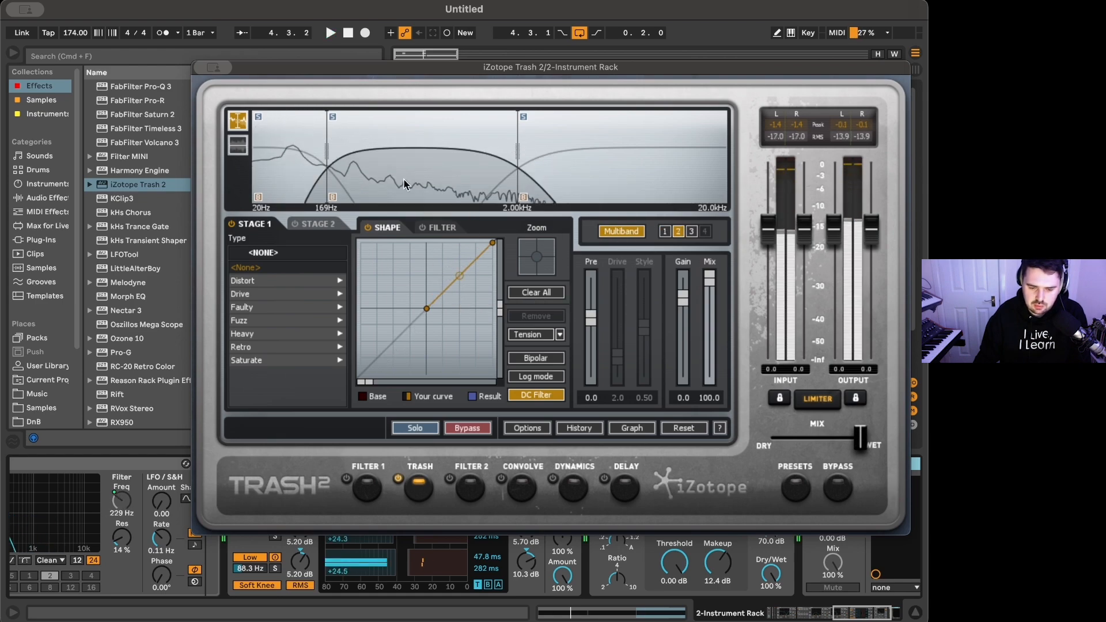
click(262, 292)
click(271, 347)
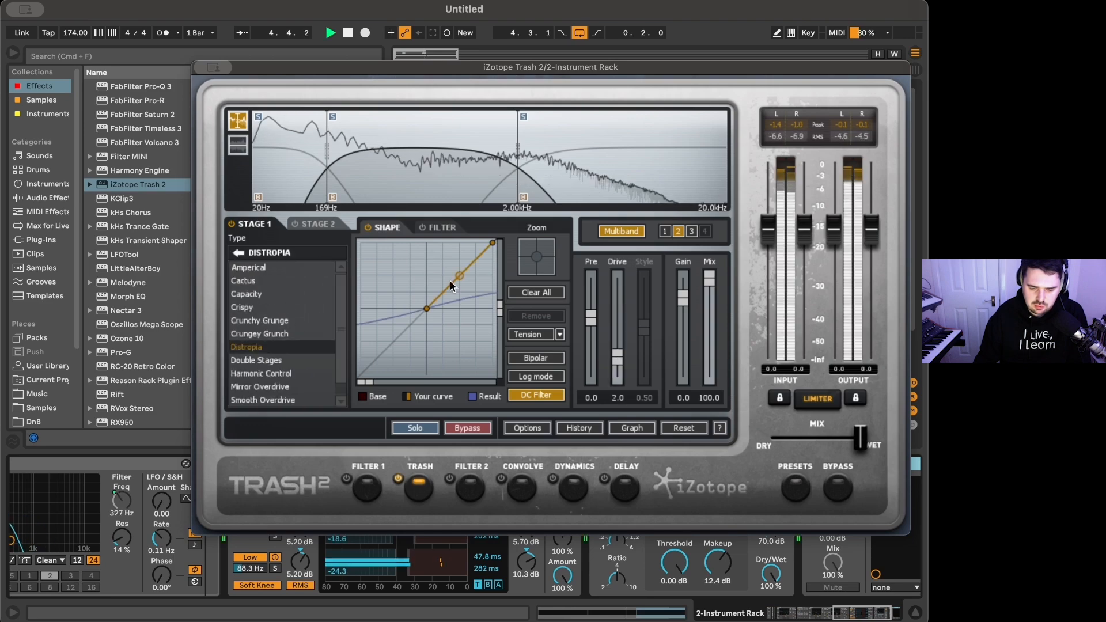
click(246, 294)
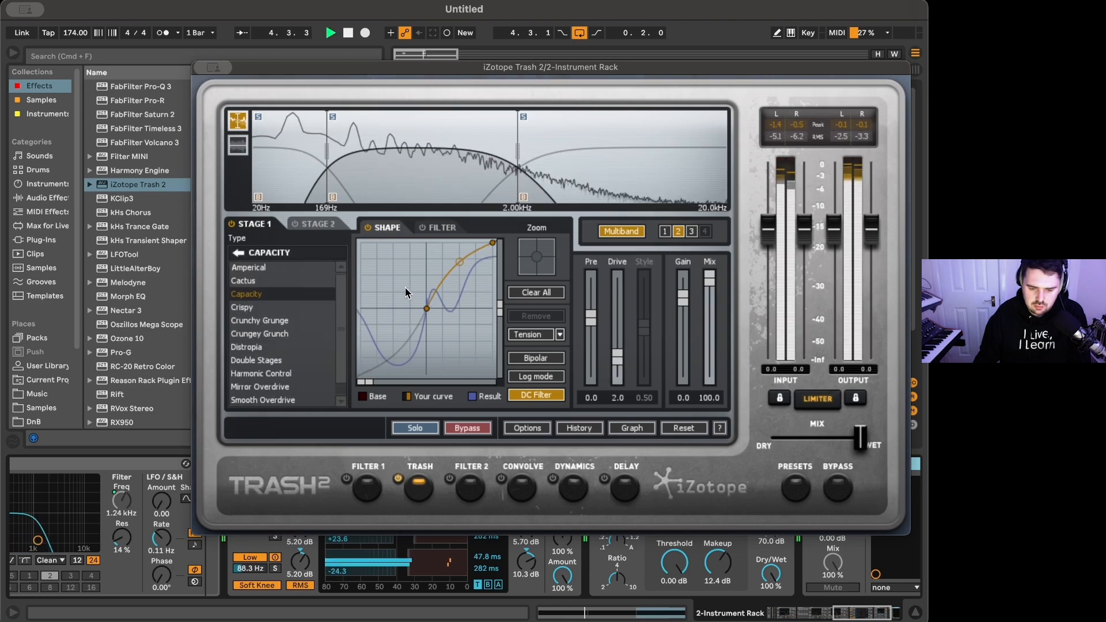
click(271, 307)
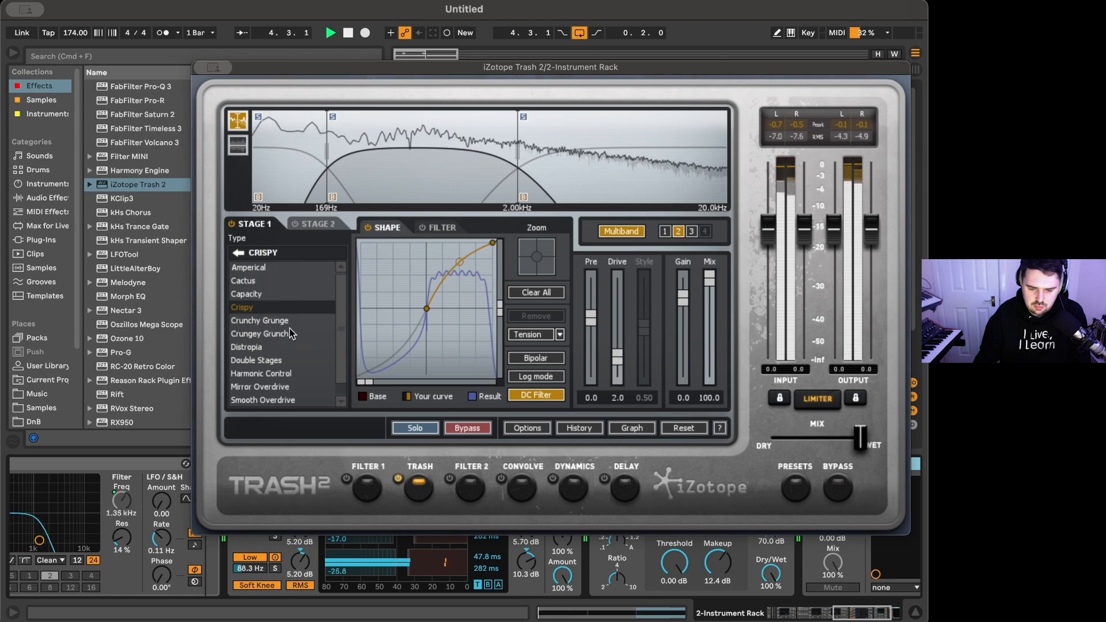
click(271, 360)
click(271, 280)
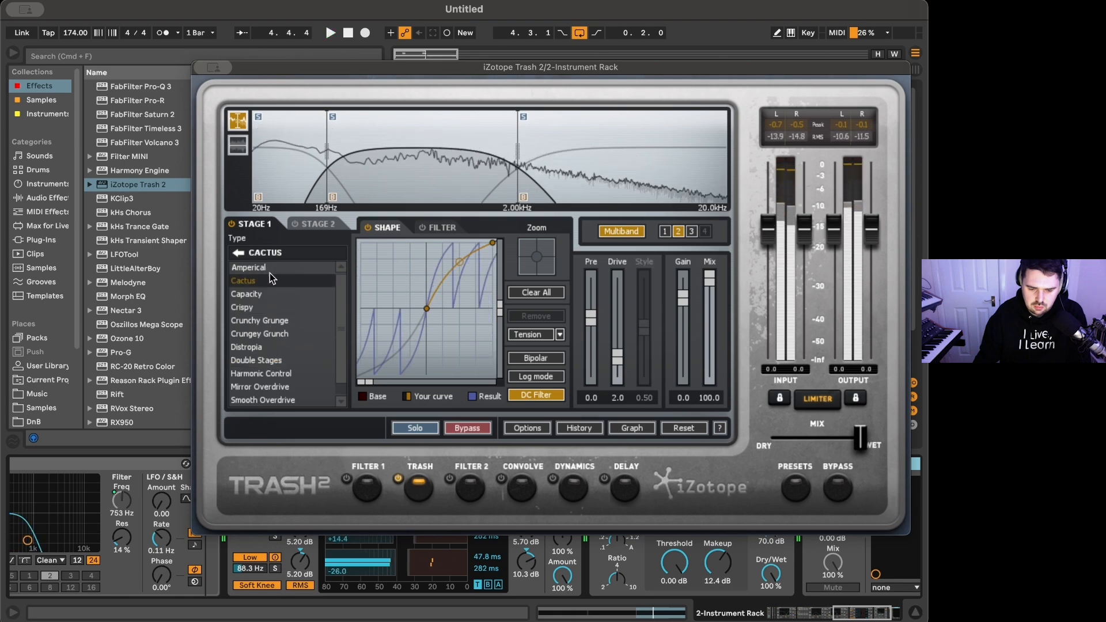
Try the Little Popper saturation on the middle band, settle on Grainy, and bend the shape curve further upward.
click(236, 253)
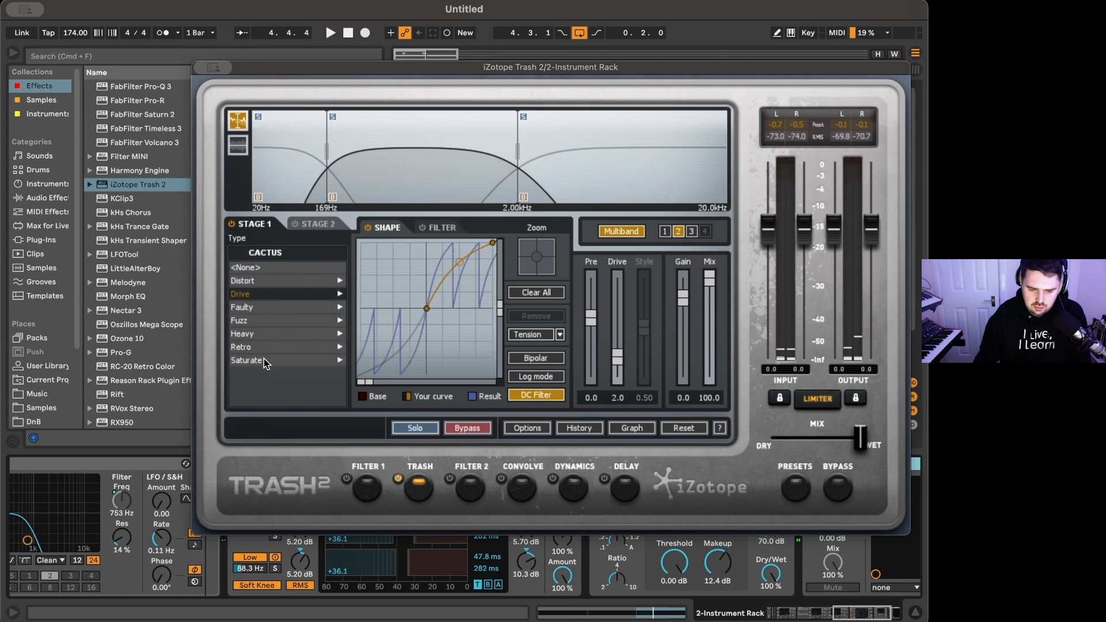
click(263, 361)
click(284, 321)
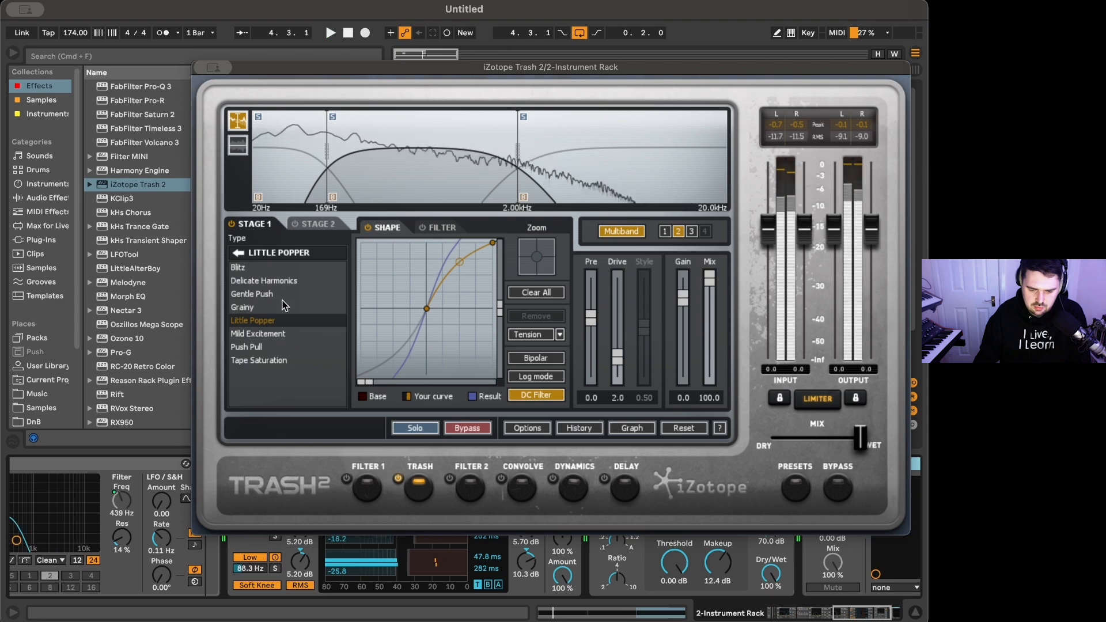
click(284, 307)
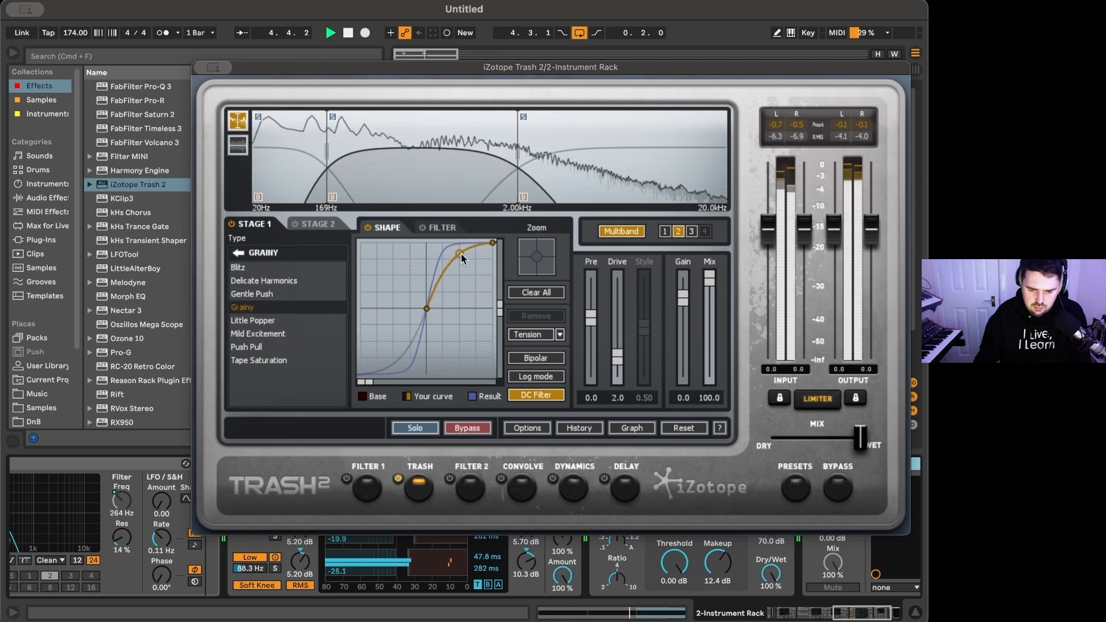
Try the Positive fuzz distortion on the high band during playback and bend that band's shape curve strongly upward.
click(638, 184)
click(256, 340)
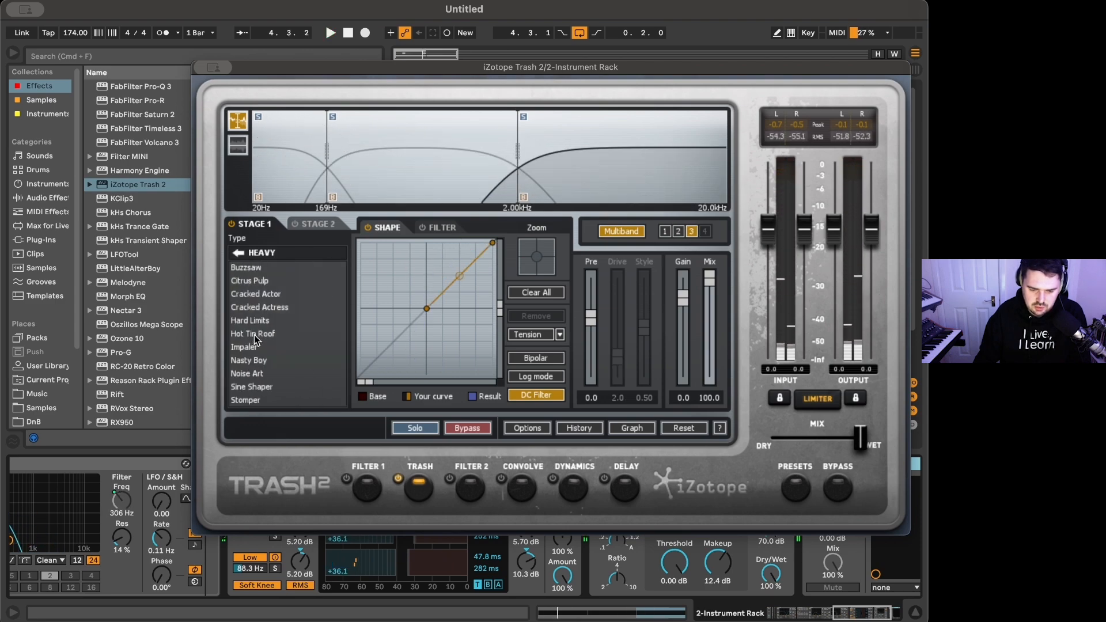
click(237, 253)
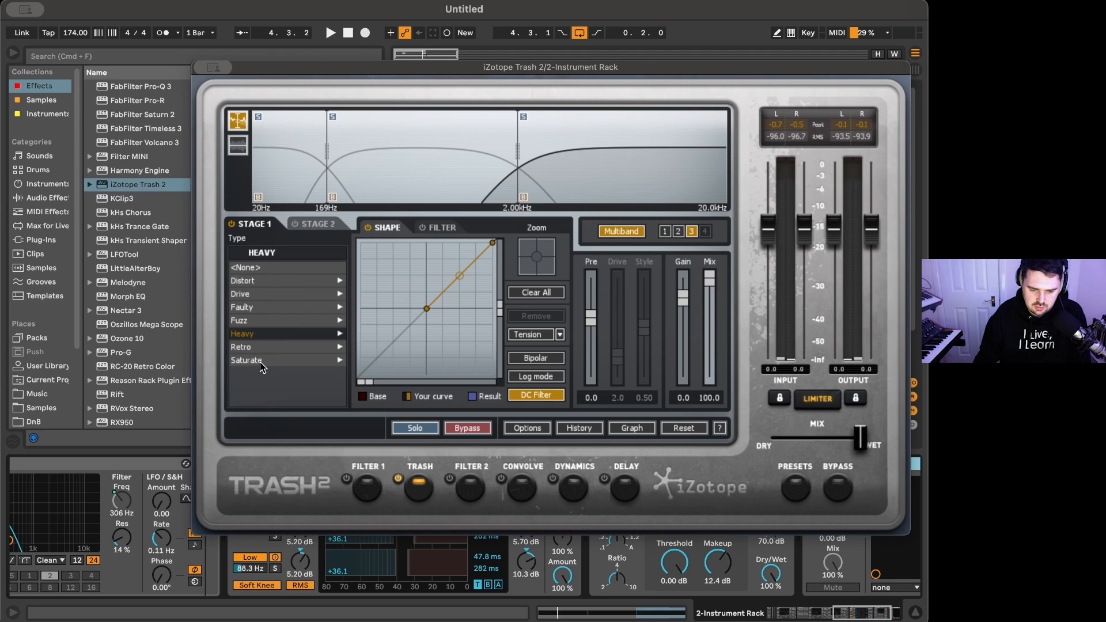
click(257, 321)
click(244, 320)
key(space)
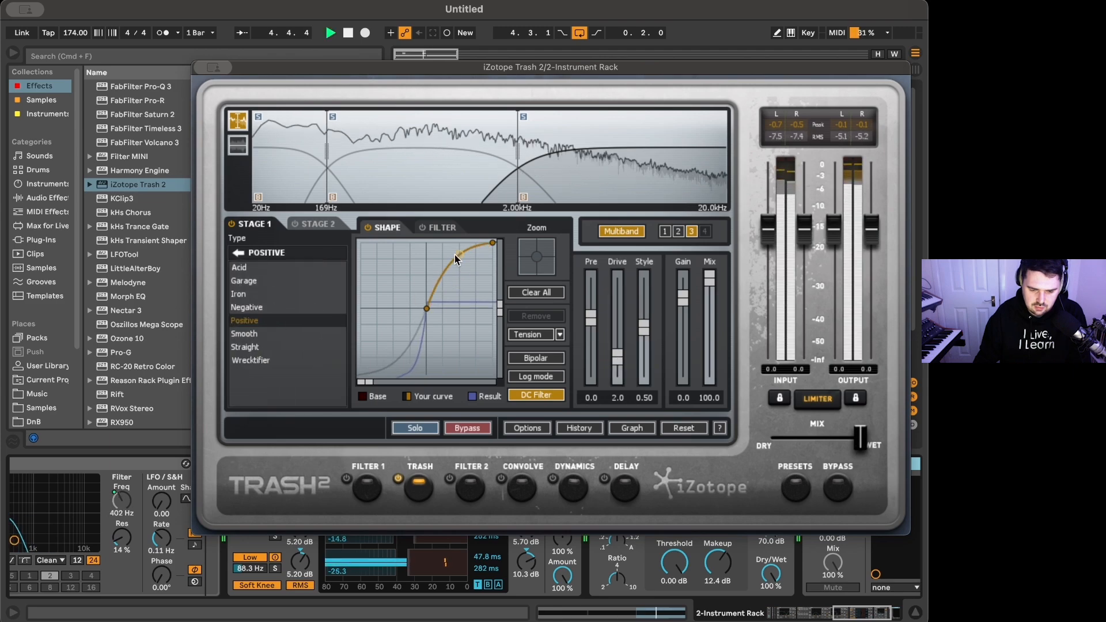
drag(454, 252, 455, 248)
Try the Smooth fuzz on the high band, switch it to Negative, and set the drive to 3.3.
click(252, 333)
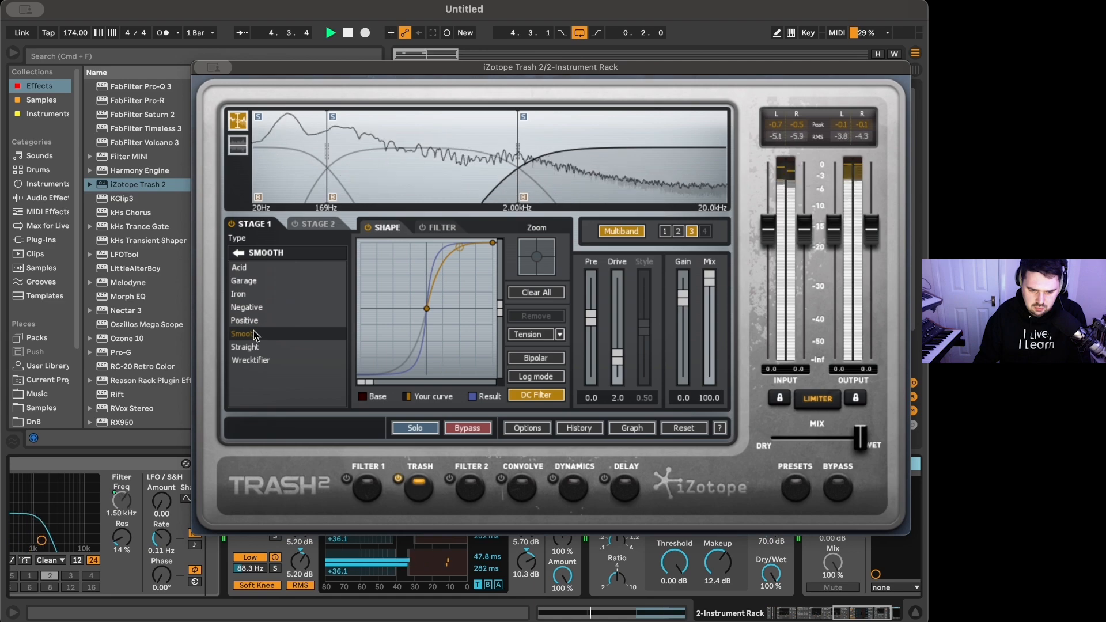
click(256, 309)
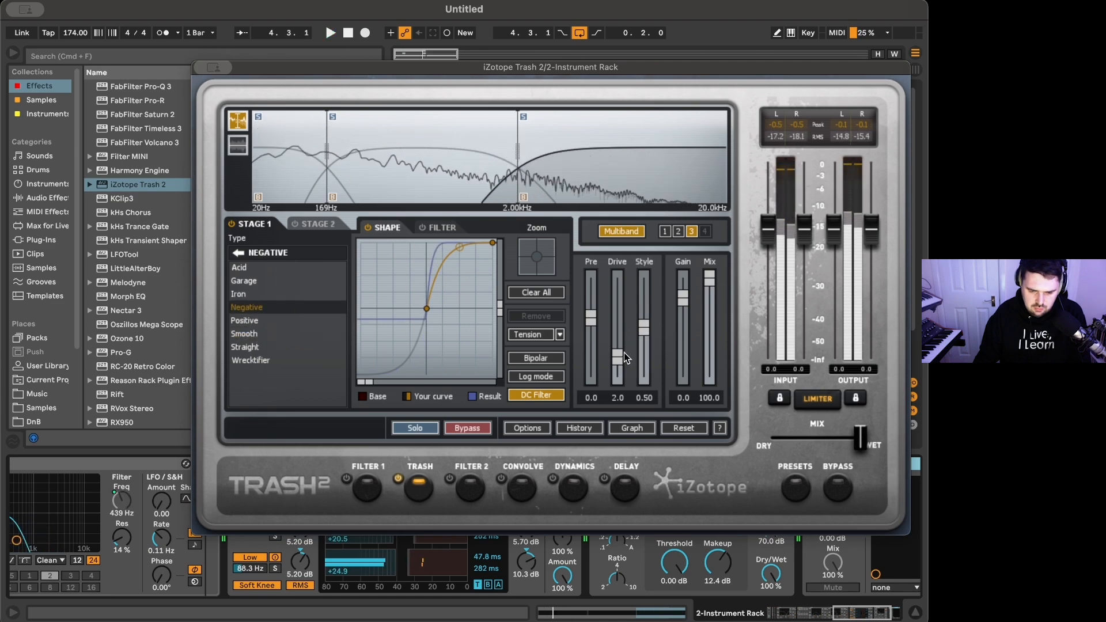
drag(617, 358, 620, 348)
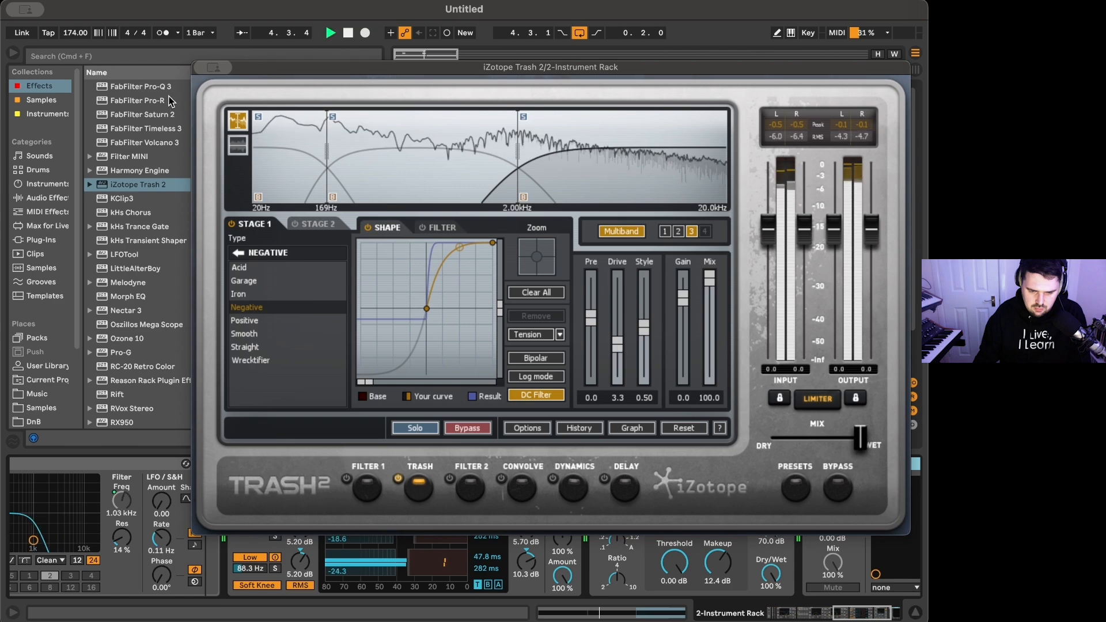
Close the Trash 2 window and compare the looped bass with the plug-in switched off and on.
click(201, 69)
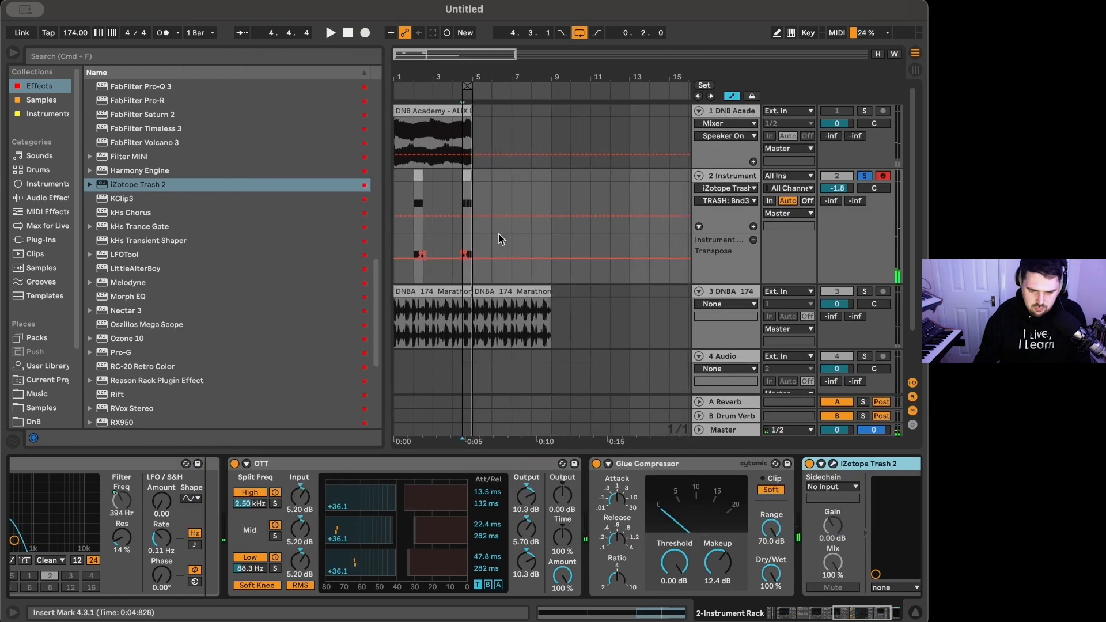
click(810, 464)
key(space)
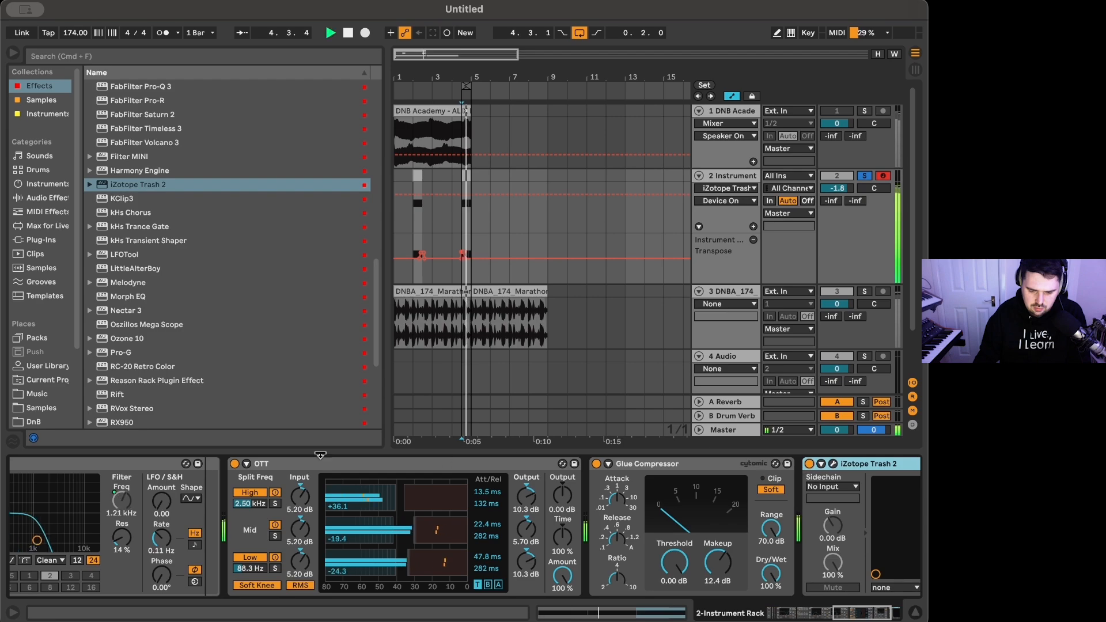
Group all effects from the first Auto Filter through Trash 2 into one Audio Effect Rack.
scroll(801, 477, left, 15)
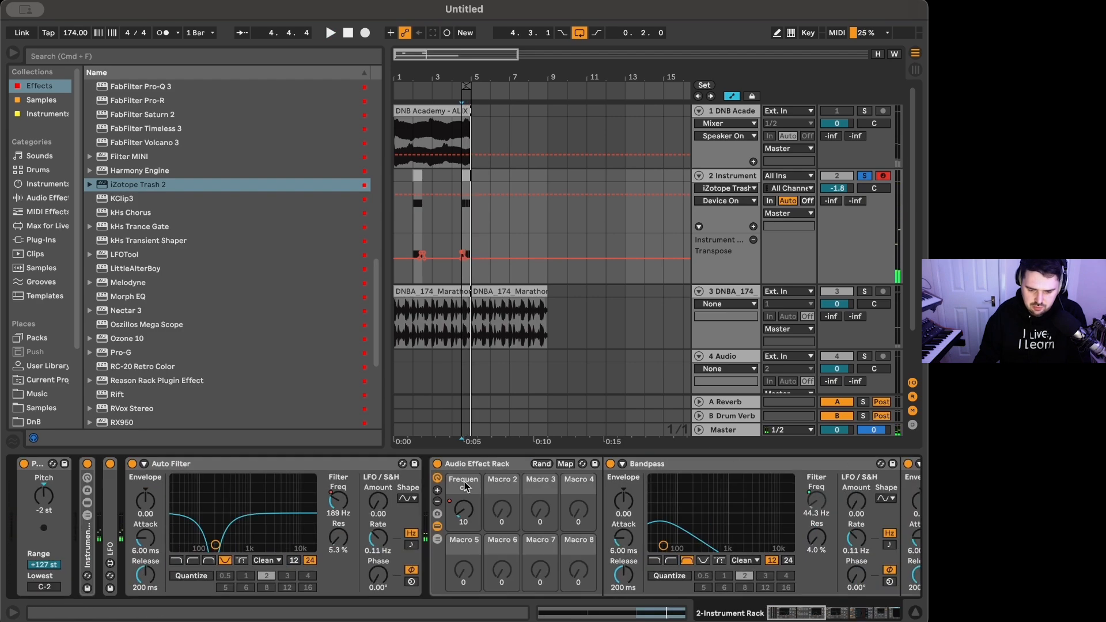
shift+click(178, 468)
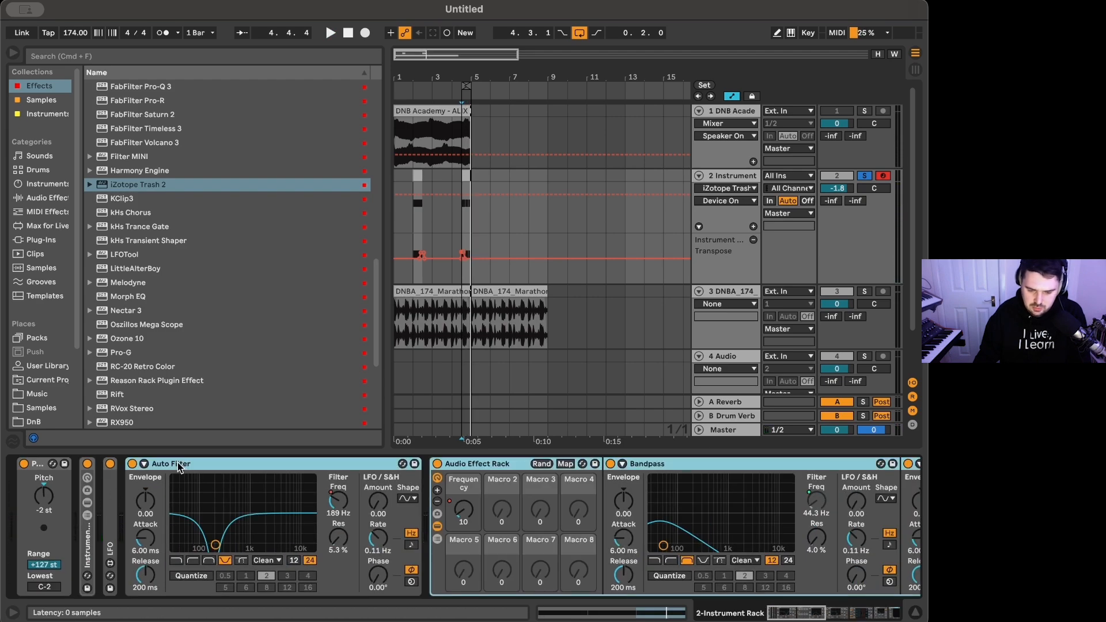
key(super+g)
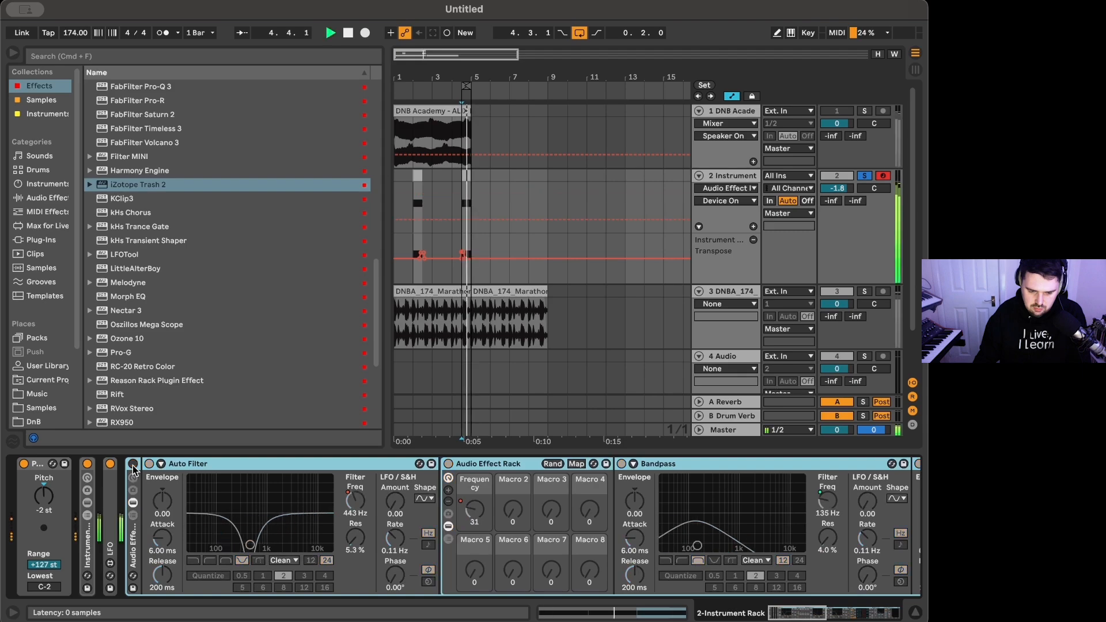
Add the Multiband Compression preset after Trash 2 at the end of the effects chain.
scroll(563, 526, right, 15)
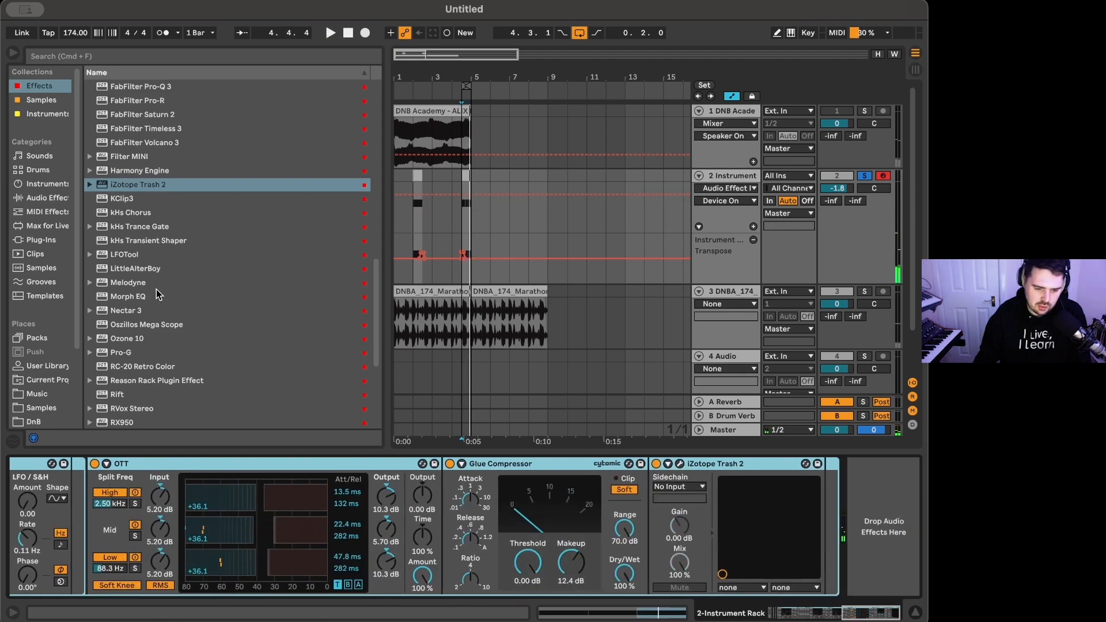
scroll(160, 296, up, 12)
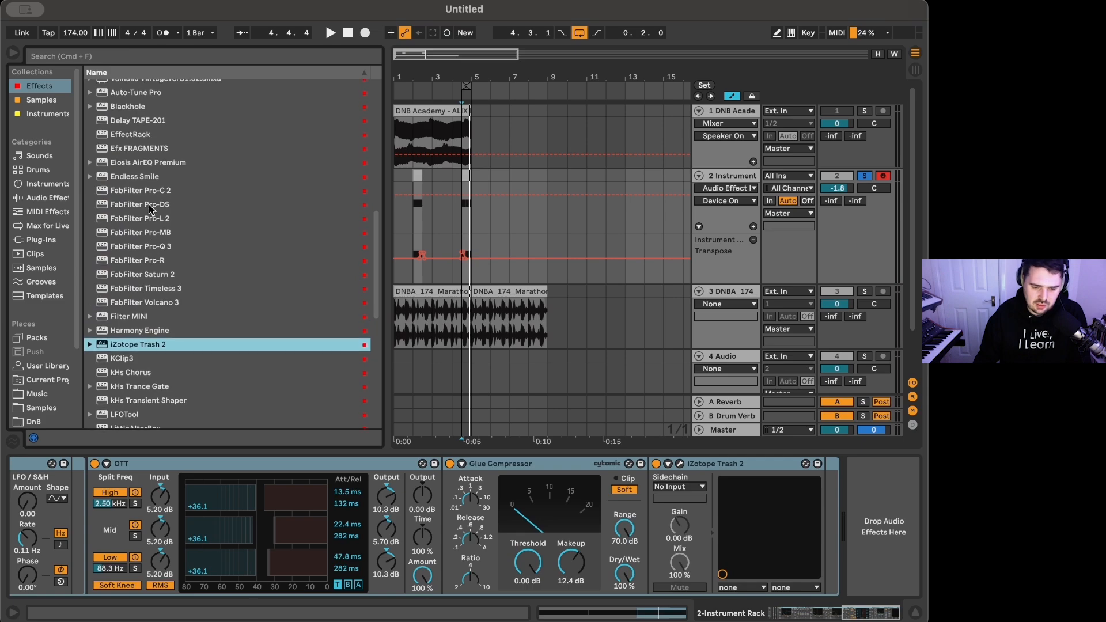
scroll(144, 183, up, 7)
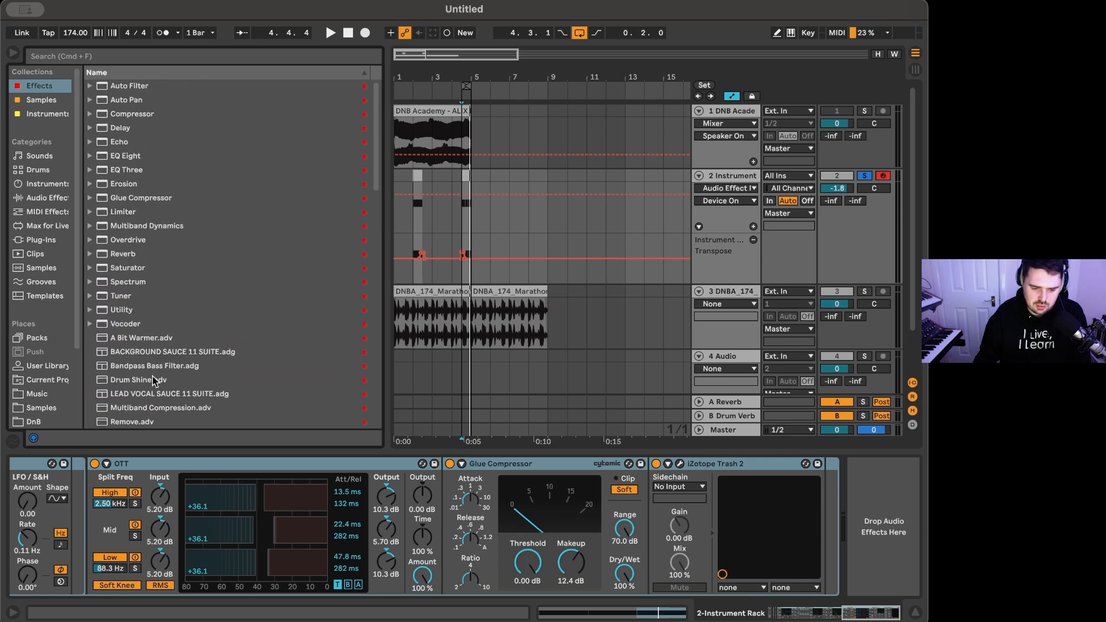
scroll(171, 402, down, 1)
drag(185, 355, 817, 520)
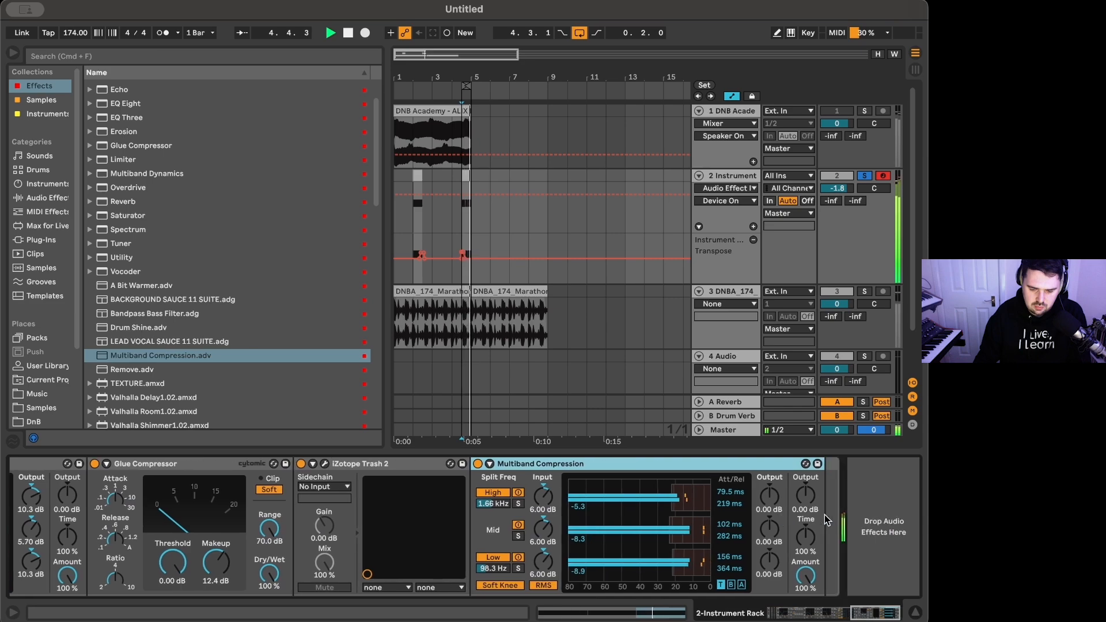
Add Erosion after Multiband Compression in Wide Noise mode at 2.83 kHz with an amount of 20.1, and start playback.
mouse_move(124, 131)
mouse_down()
mouse_move(461, 345)
mouse_move(842, 530)
mouse_move(826, 536)
mouse_move(876, 523)
mouse_move(871, 509)
mouse_move(866, 519)
mouse_up()
click(859, 549)
key(space)
Play the unsoloed bass with the drums from 2.1.1 and 4.1.1, and hide the automation lanes.
click(413, 220)
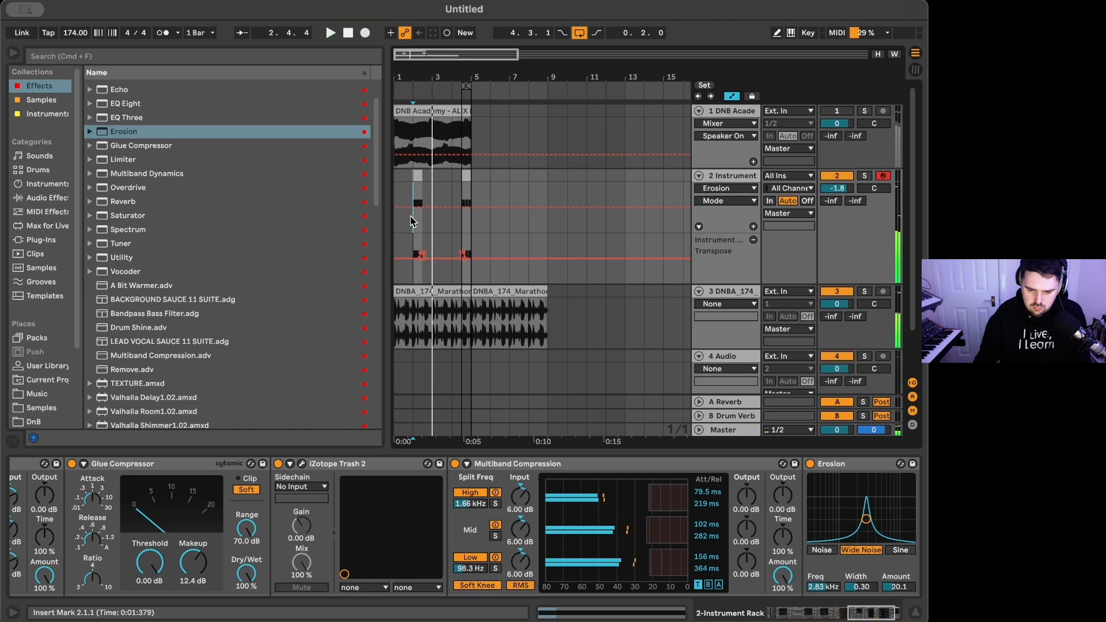
click(461, 224)
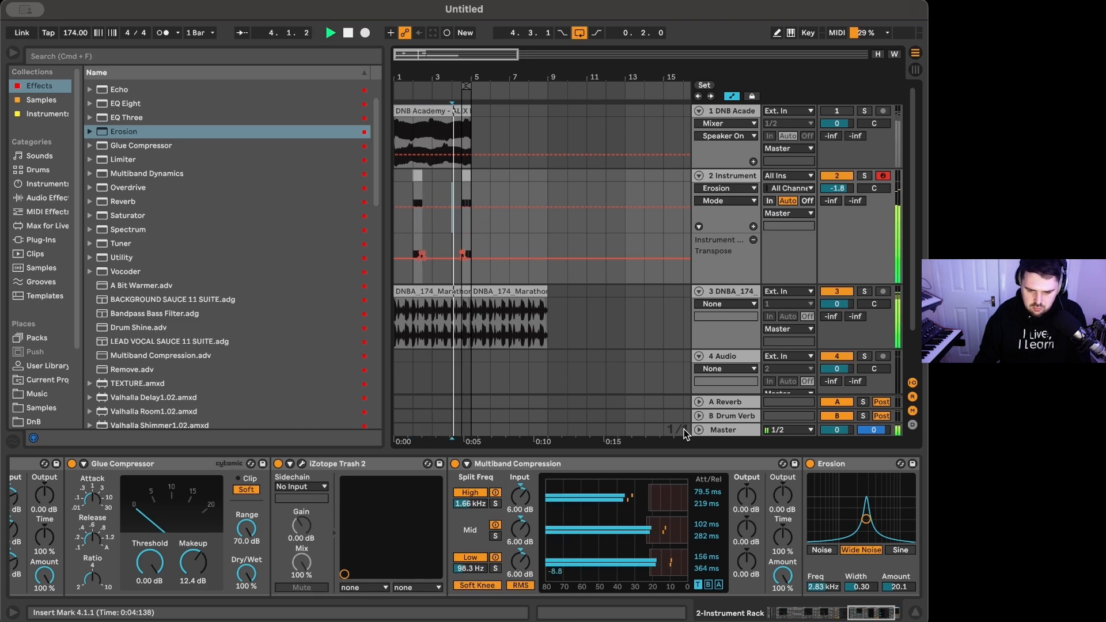
key(a)
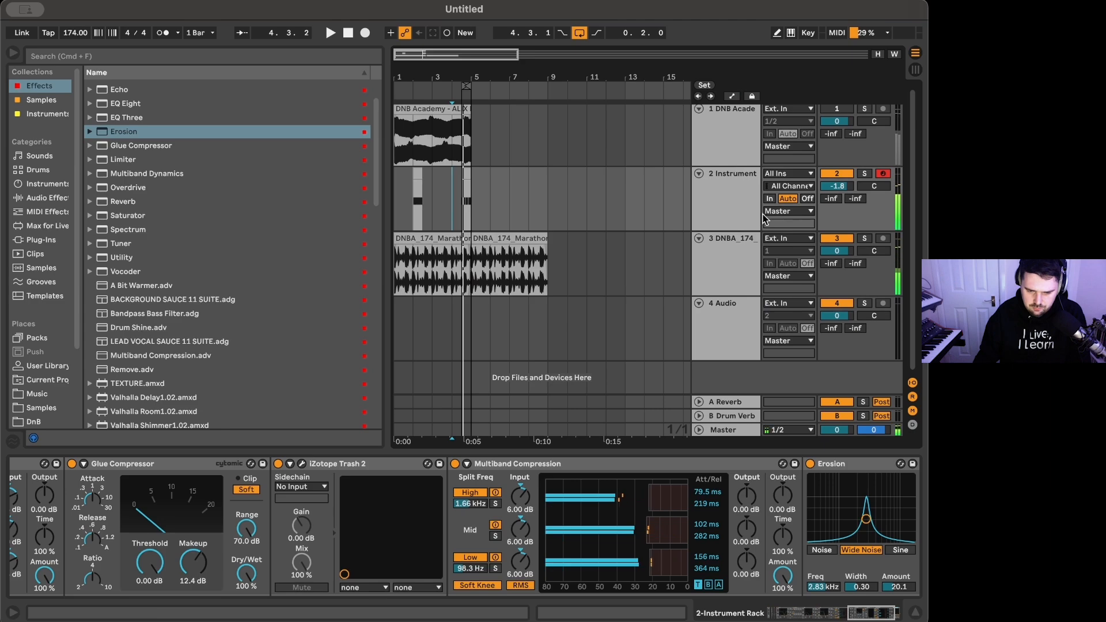
Add an Auto Filter after Erosion as a 12 dB band-pass at 798 Hz.
scroll(750, 466, right, 3)
scroll(136, 167, up, 3)
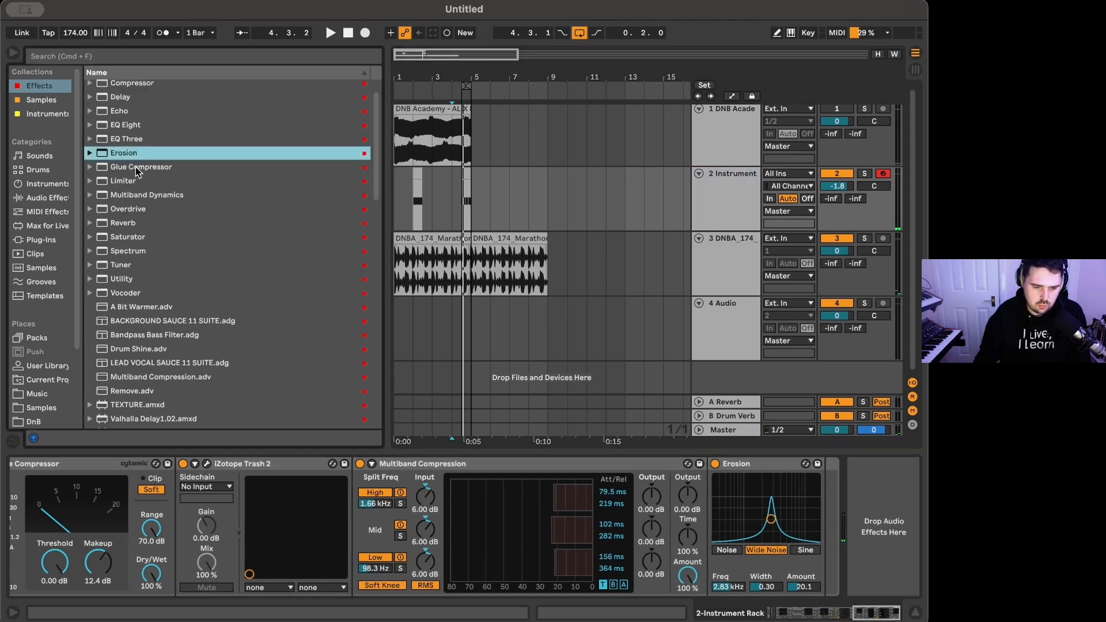
double_click(136, 90)
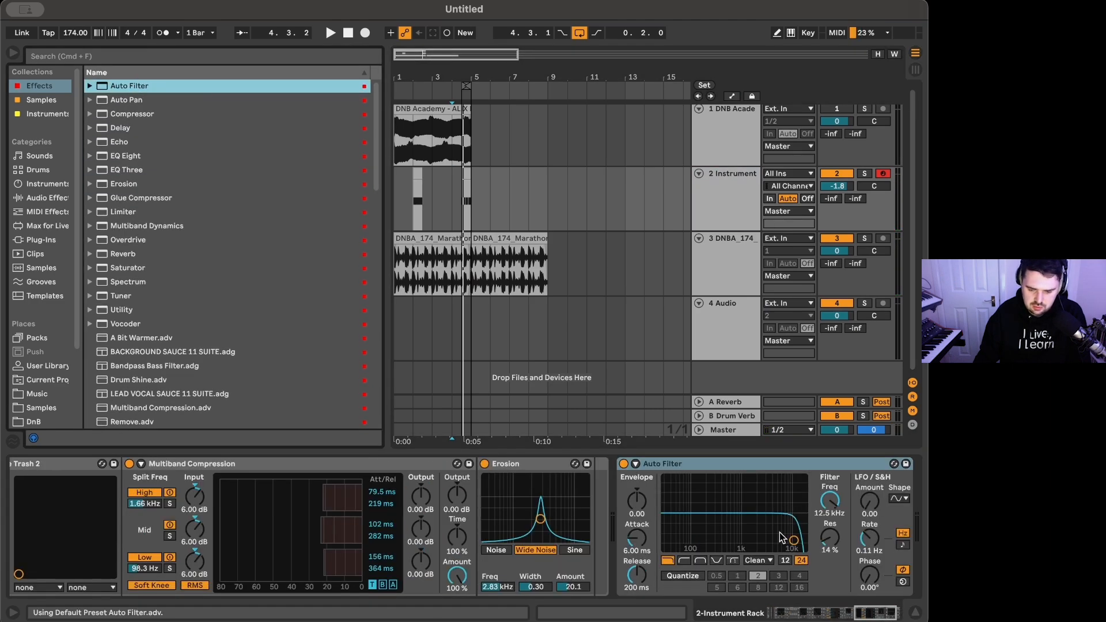
click(717, 560)
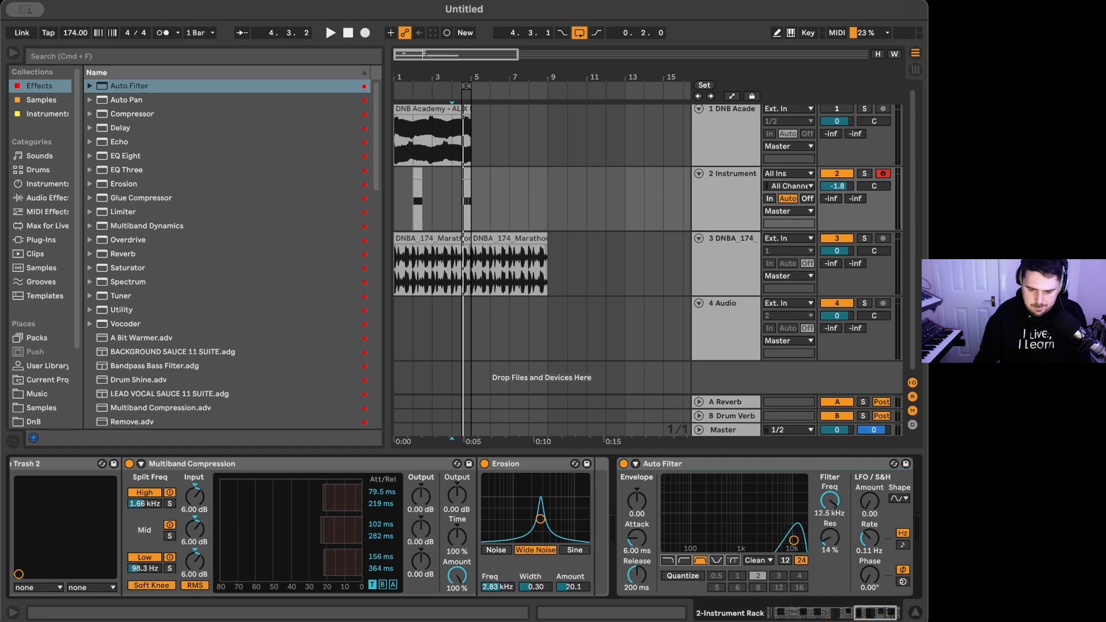
drag(830, 501, 831, 538)
click(785, 561)
Duplicate the Auto Filter as a notch at 786 Hz with 0% resonance, and copy the band-pass filter after it.
click(745, 463)
key(super+d)
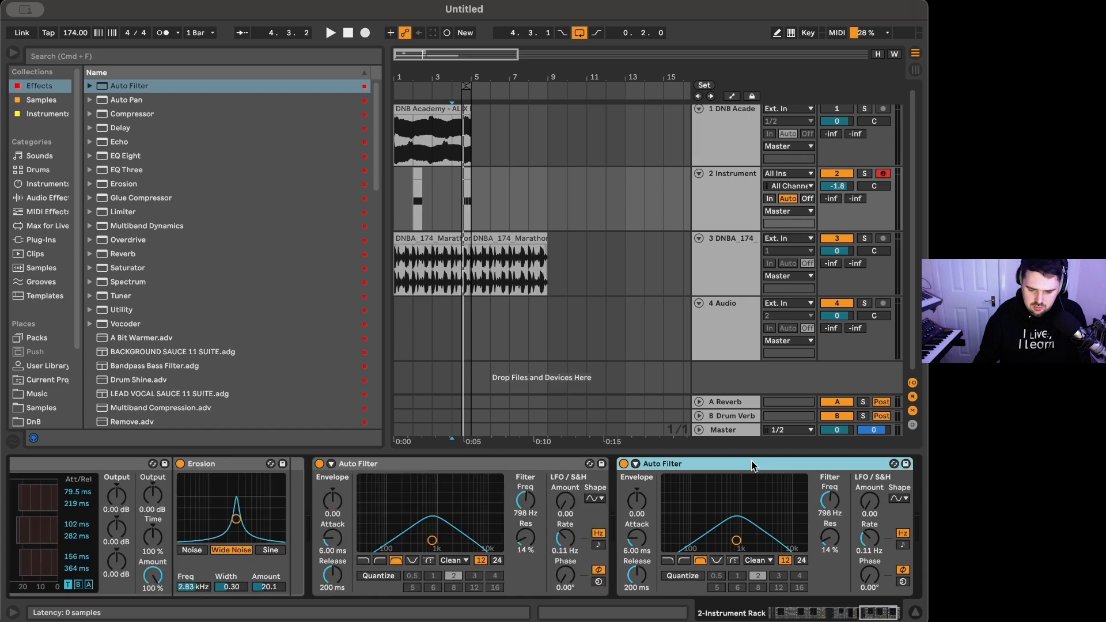
click(718, 561)
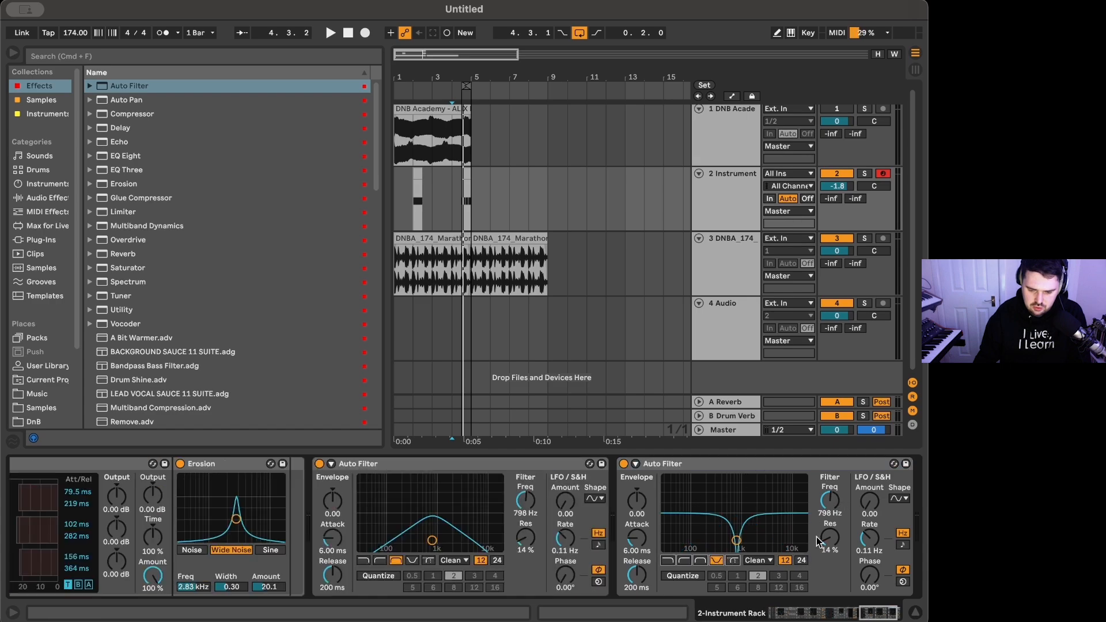
drag(740, 542, 737, 547)
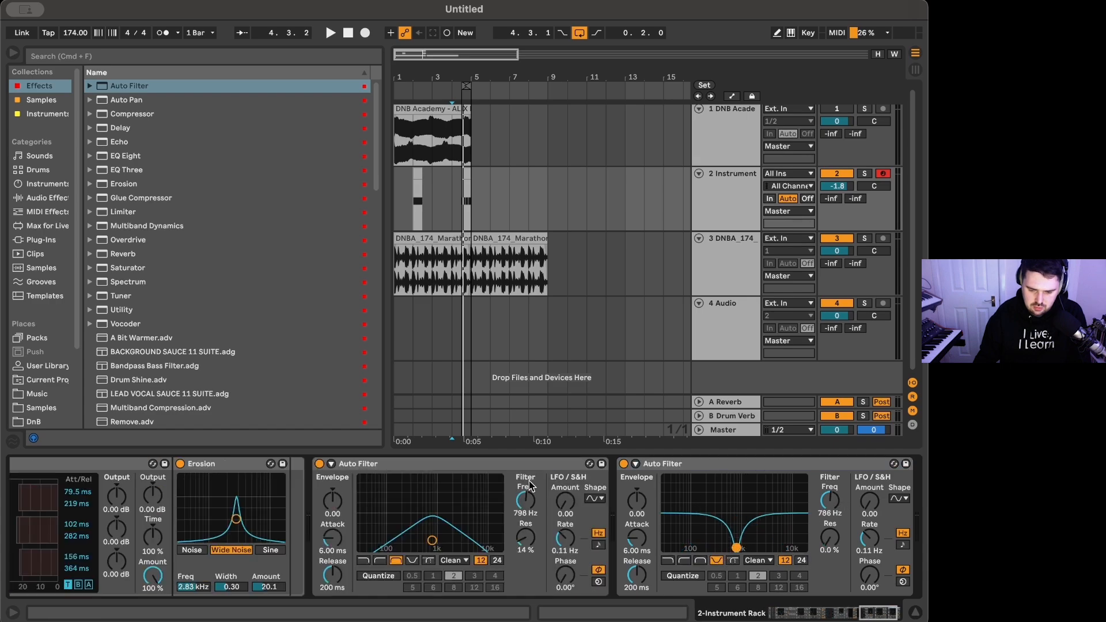
drag(502, 464, 847, 499)
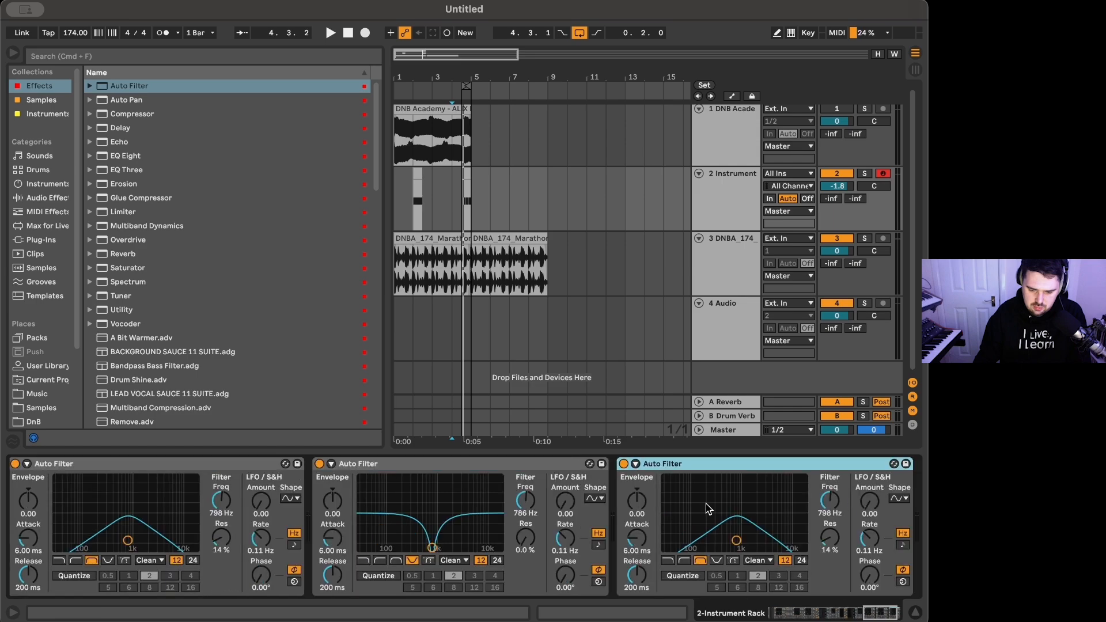
Automate the first new band-pass filter's frequency in a zigzag from 4.3.1 to 5.1.1 on the bass track, and play it.
scroll(326, 499, left, 5)
right_click(452, 506)
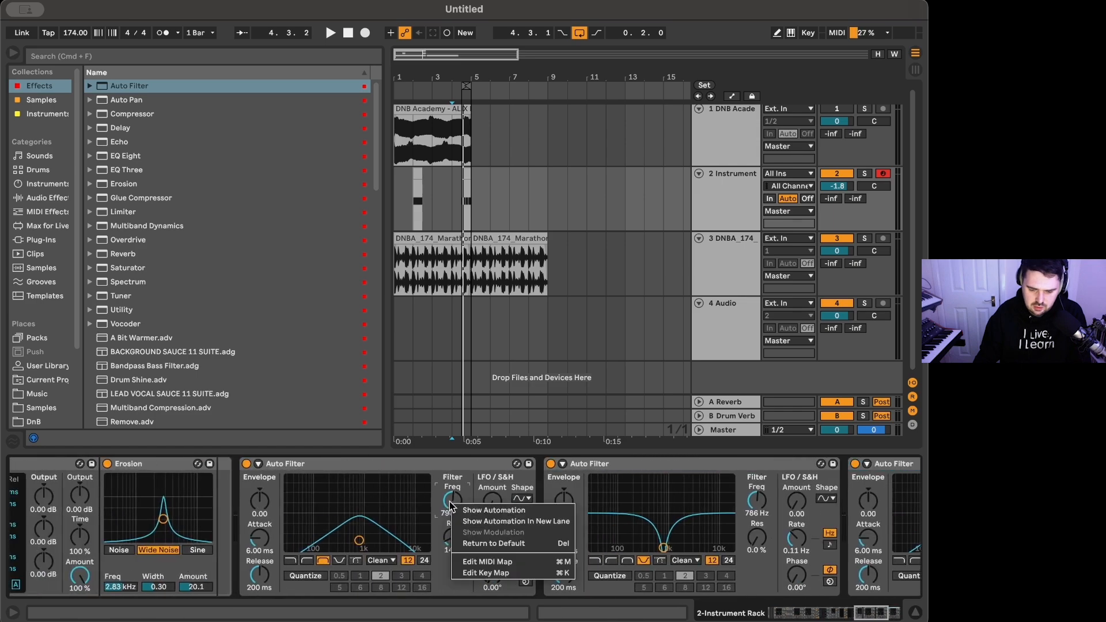
click(494, 510)
scroll(434, 276, up, 5)
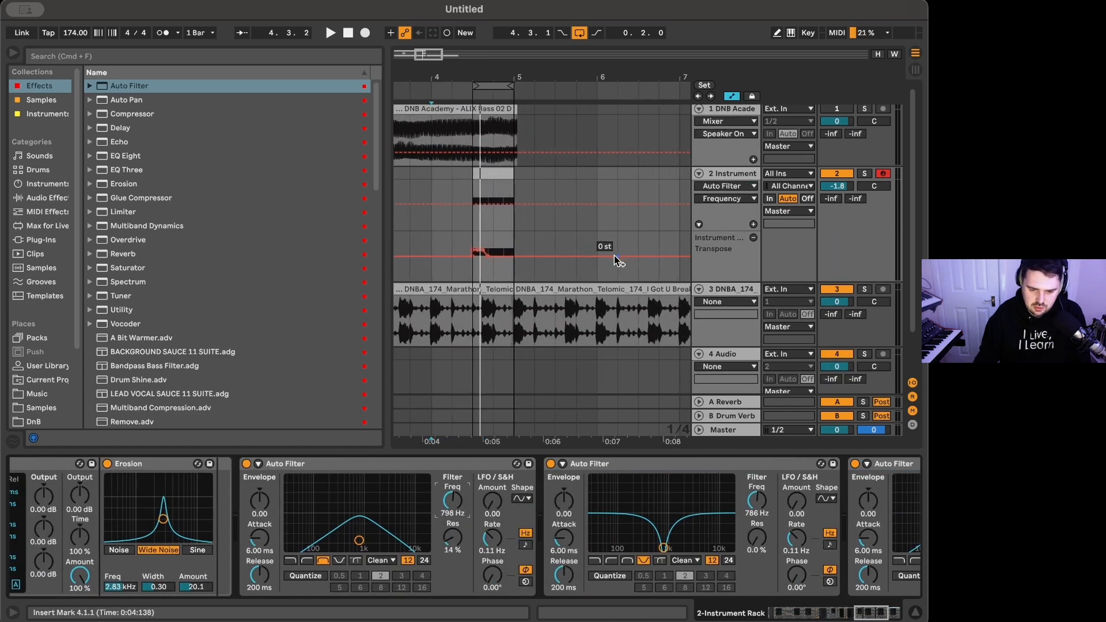
scroll(428, 242, up, 1)
drag(427, 207, 493, 229)
key(space)
click(438, 204)
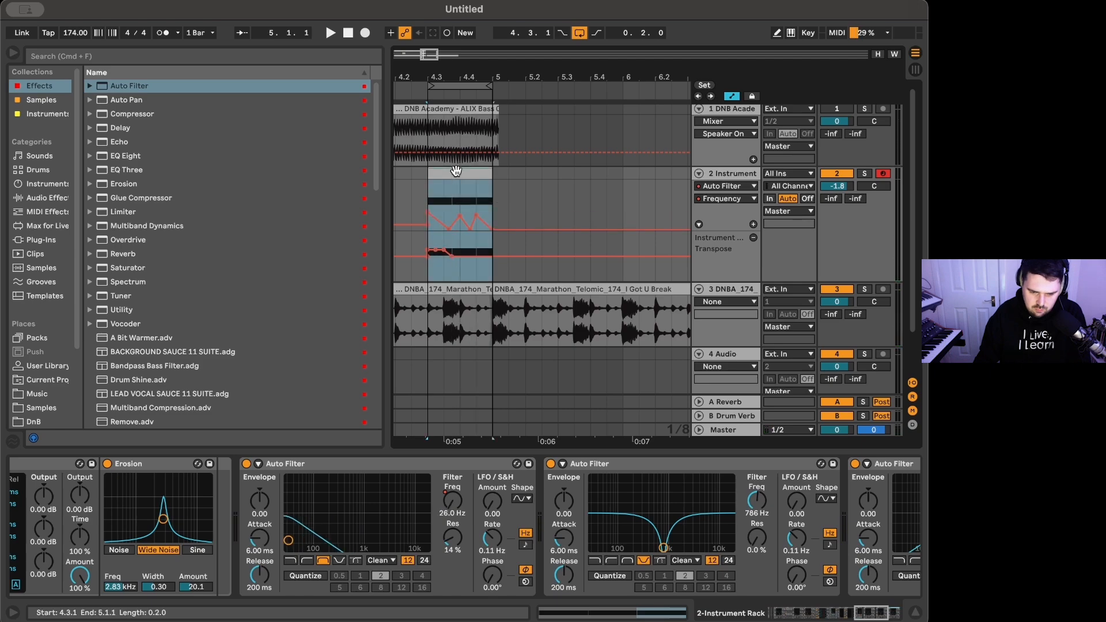
key(space)
key(space)
Automate the notch Auto Filter's frequency to fall gently from 4.3.1 to 5.1.1, and play the section.
right_click(757, 503)
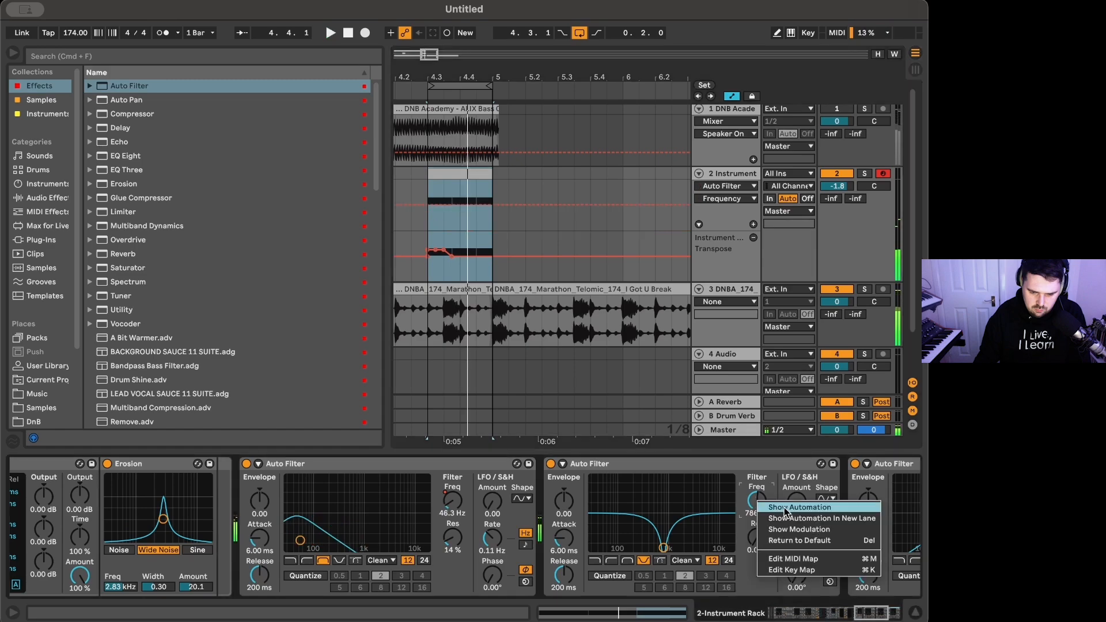
click(775, 508)
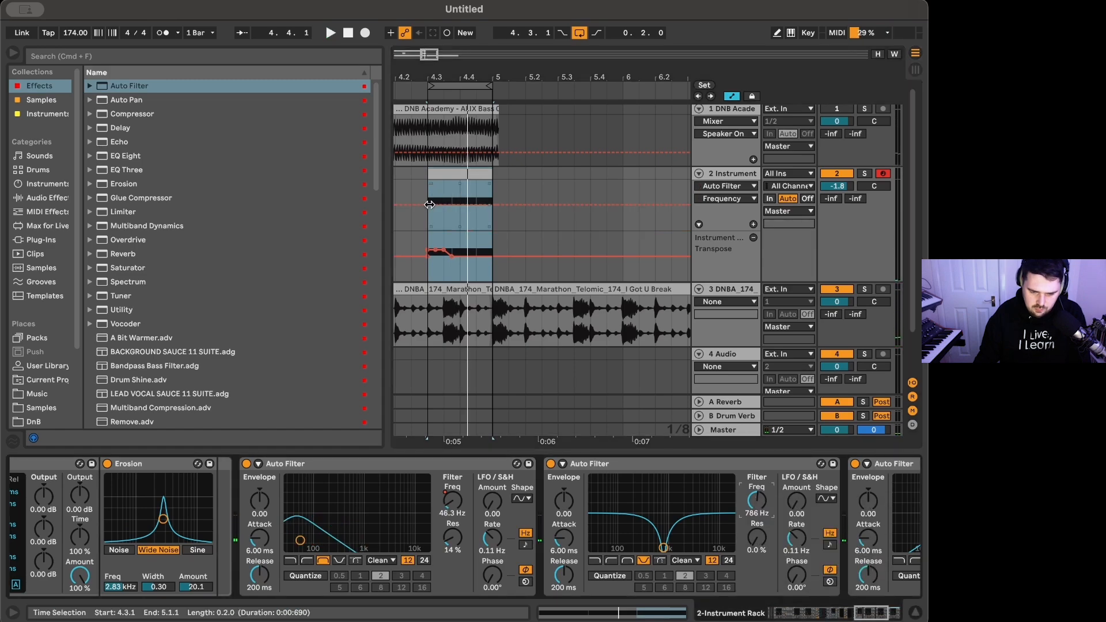
click(542, 203)
click(427, 203)
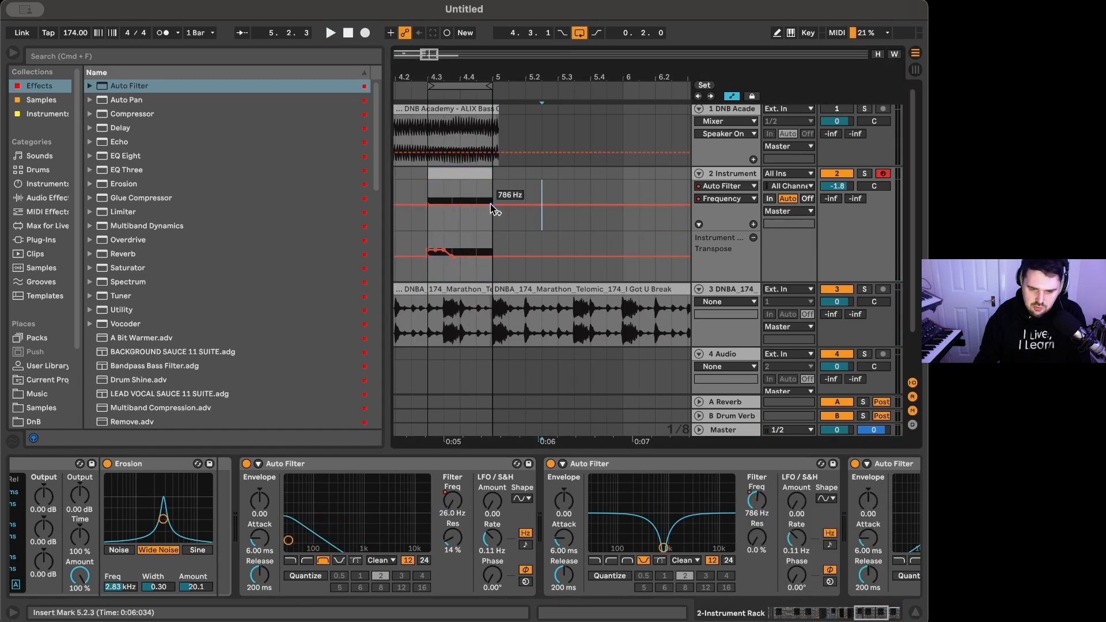
drag(489, 204, 492, 220)
click(423, 189)
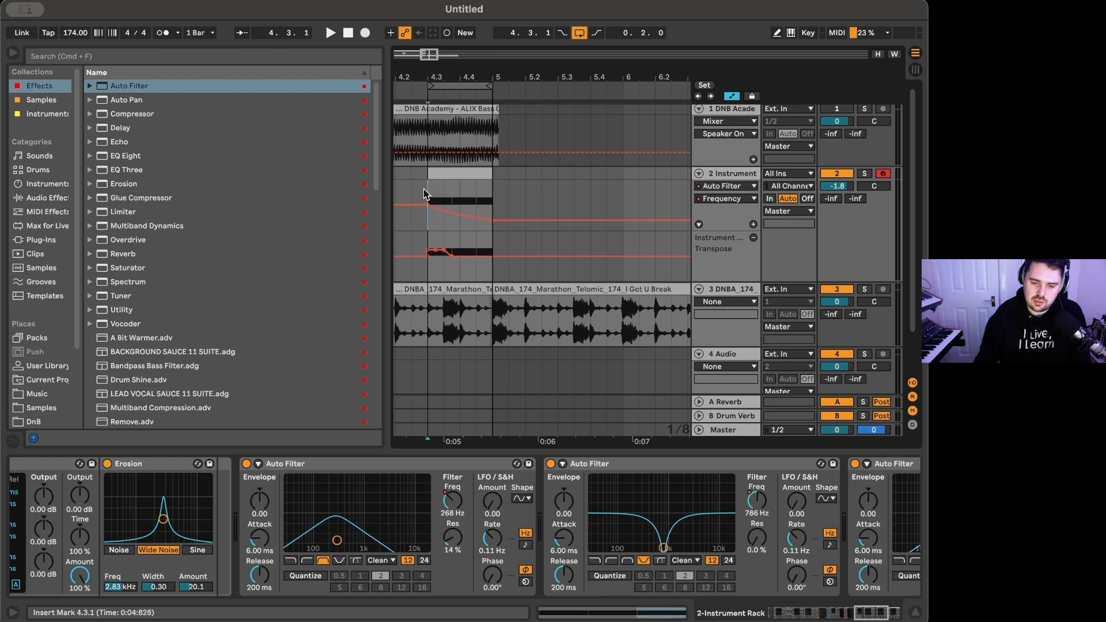
key(space)
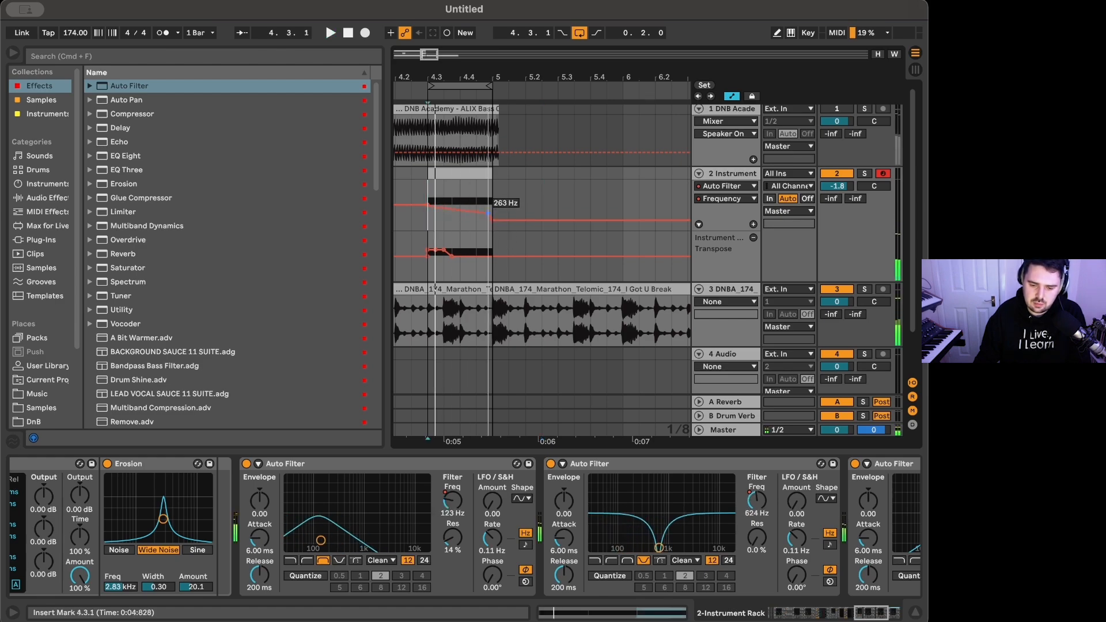
drag(493, 220, 492, 213)
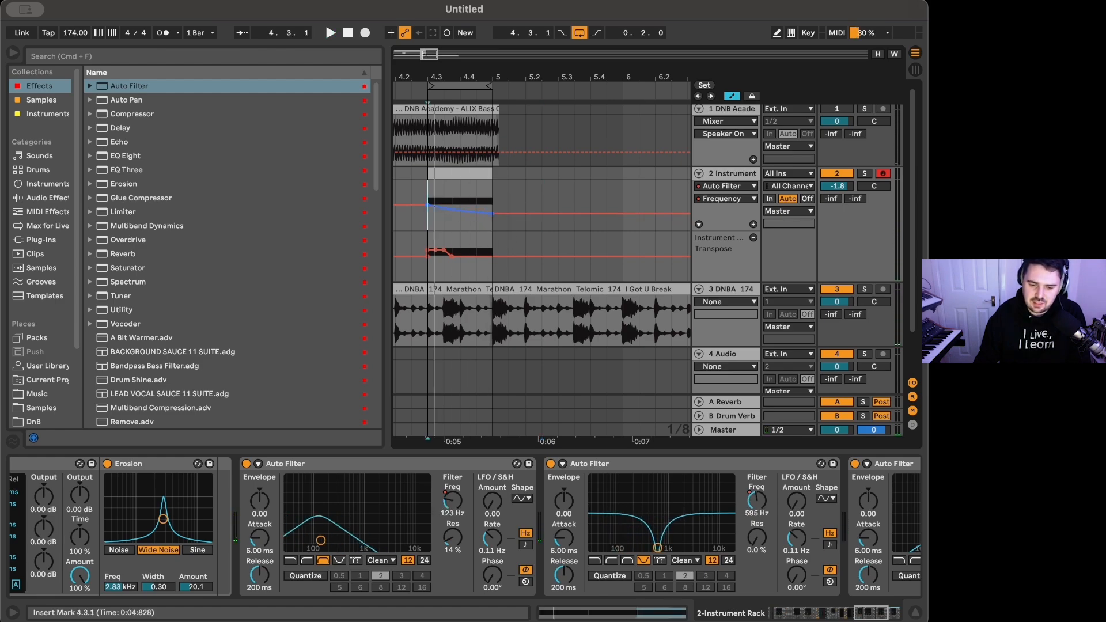
key(space)
click(448, 175)
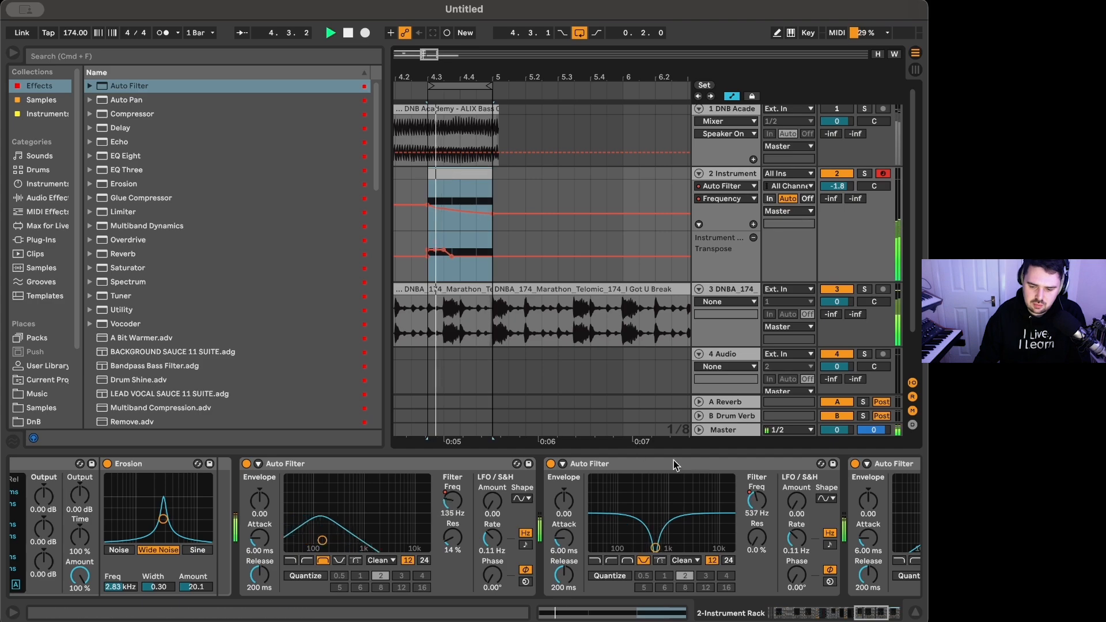
Show the frequency automation of the last band-pass Auto Filter.
scroll(788, 518, right, 3)
right_click(897, 501)
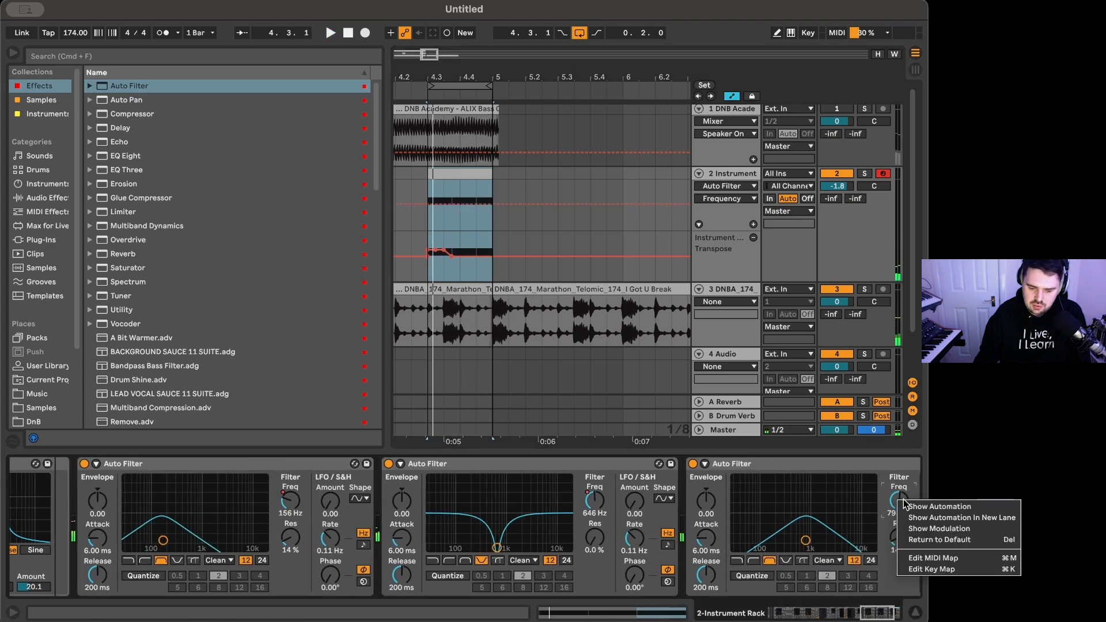
click(933, 508)
Group everything from the existing Audio Effect Rack through the last Auto Filter into a new Audio Effect Rack.
scroll(278, 486, left, 5)
scroll(253, 491, left, 5)
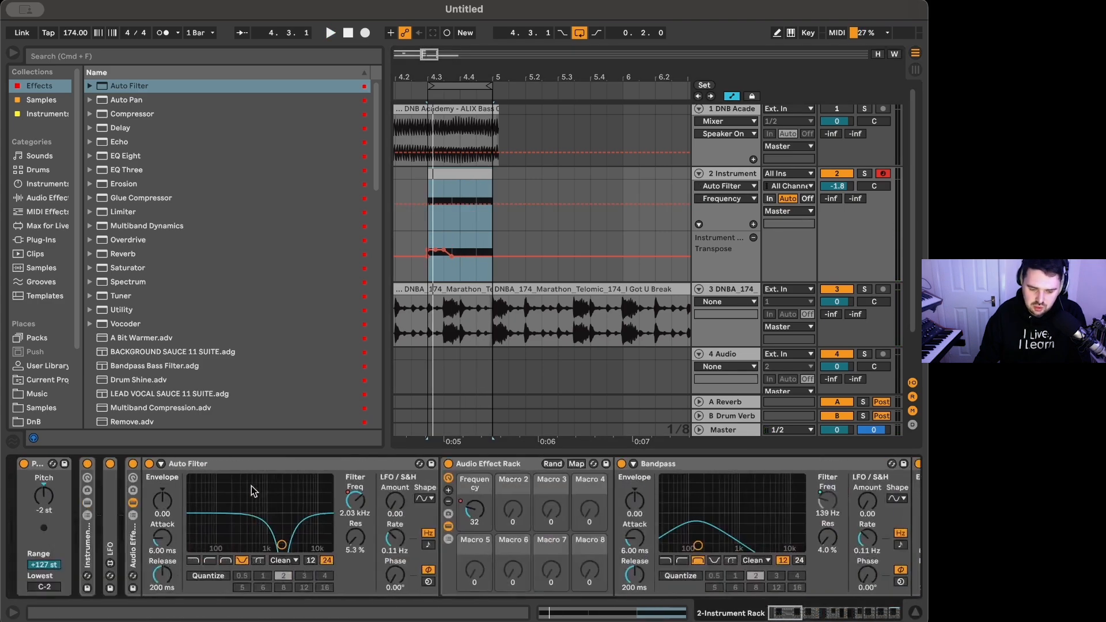
scroll(115, 519, right, 2)
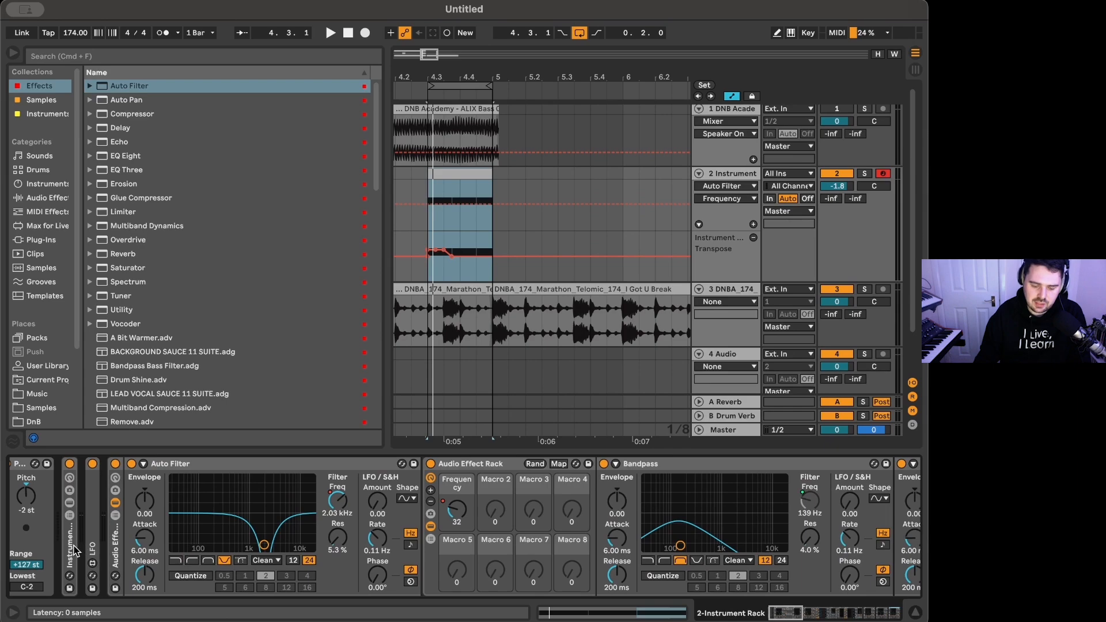
double_click(73, 546)
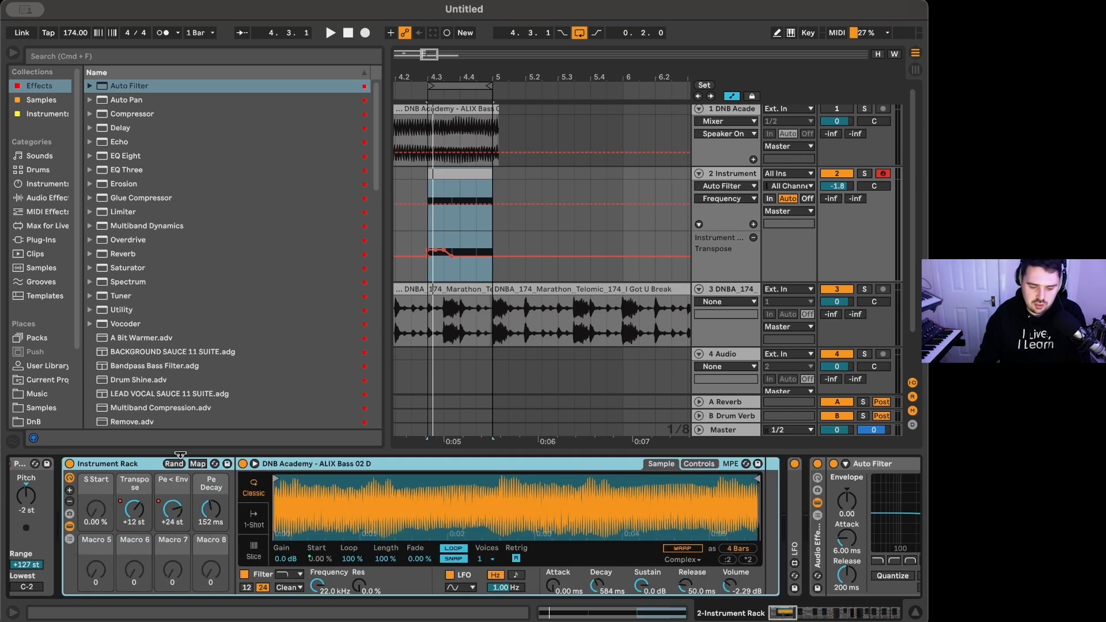
double_click(132, 463)
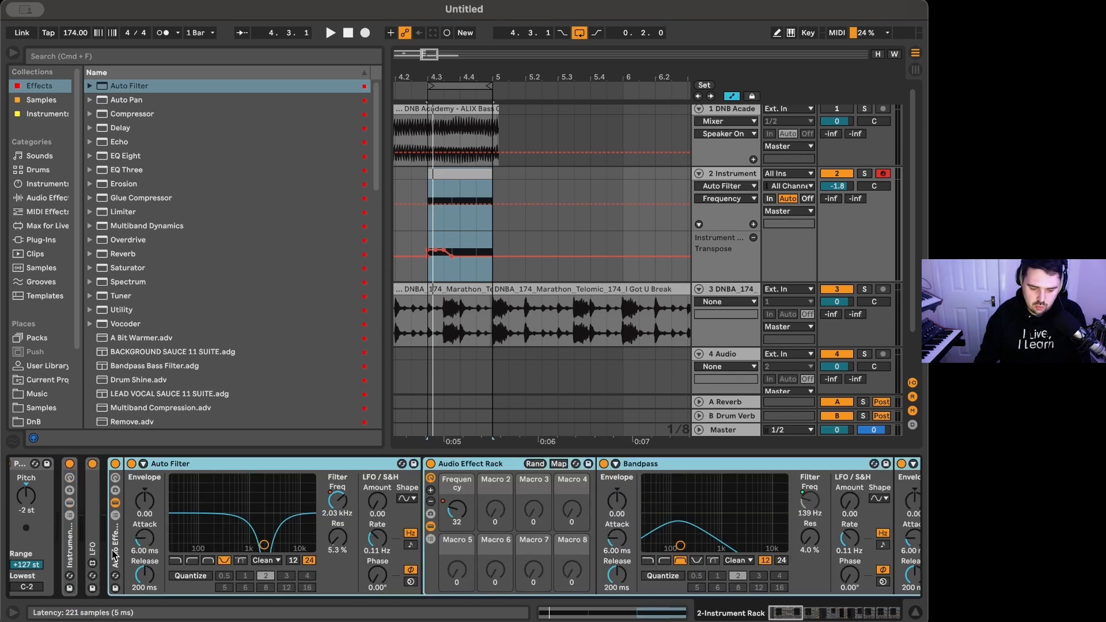
scroll(569, 492, right, 15)
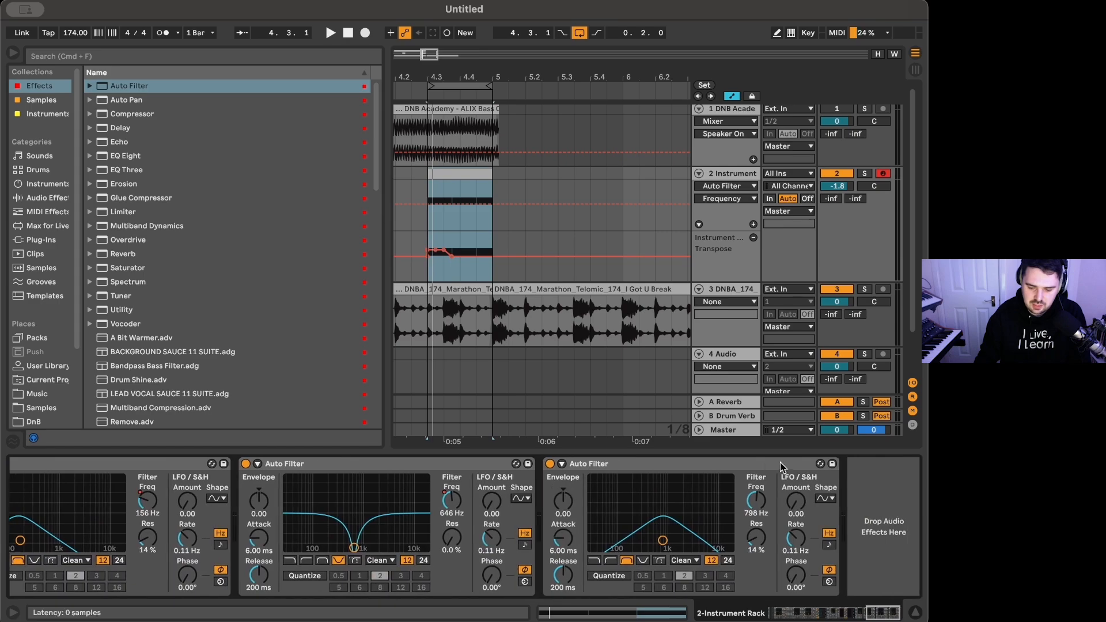
shift+click(764, 465)
scroll(325, 507, left, 15)
scroll(325, 508, left, 10)
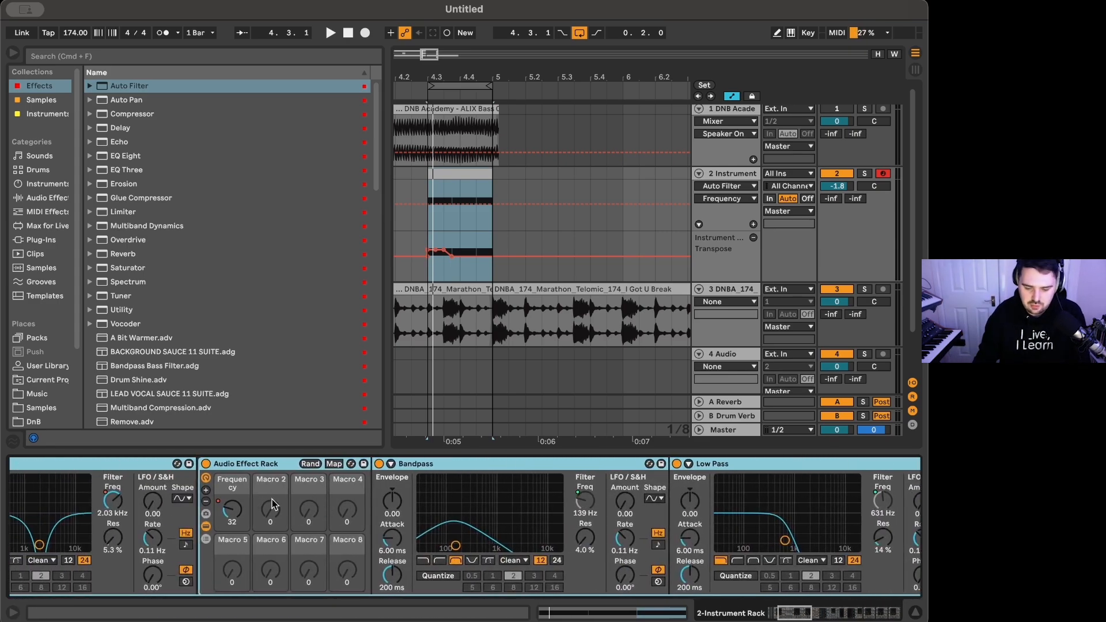
scroll(322, 504, right, 15)
scroll(377, 499, left, 10)
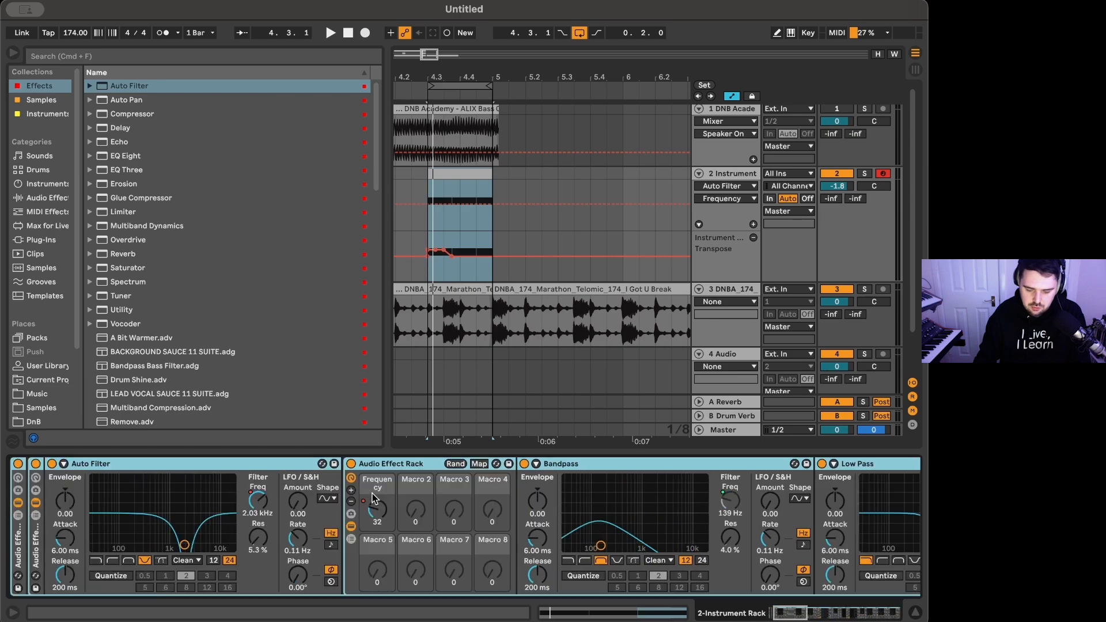
Show the new outer rack's chain list and create an empty second chain.
click(133, 516)
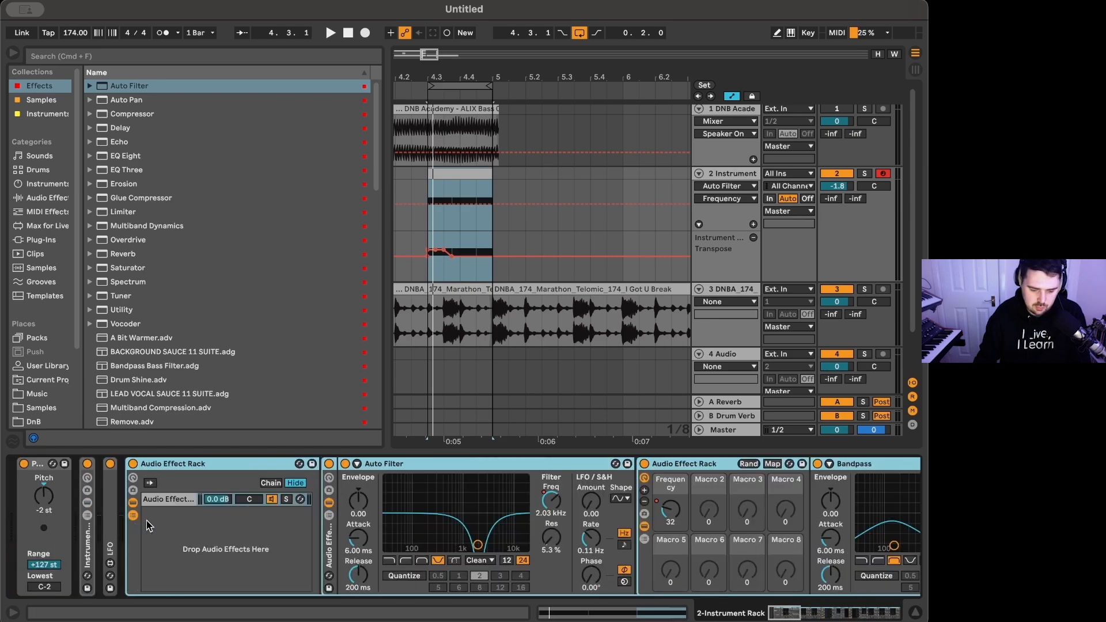
click(168, 517)
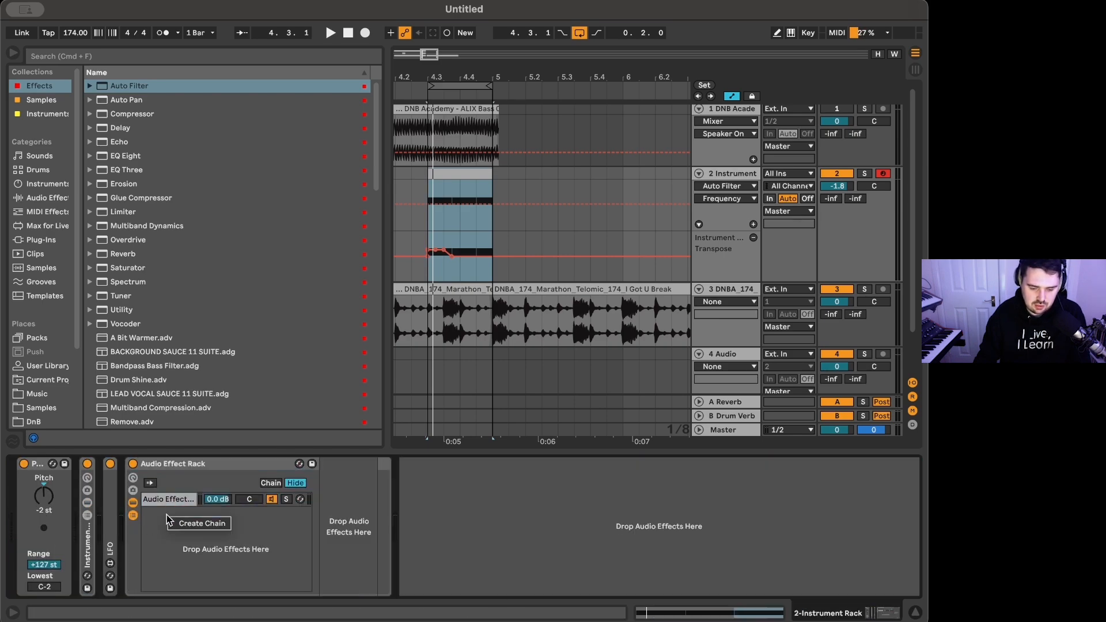
click(193, 524)
Add Multiband Dynamics at the start of the first chain, disable its High band, and copy it to the second chain.
click(161, 500)
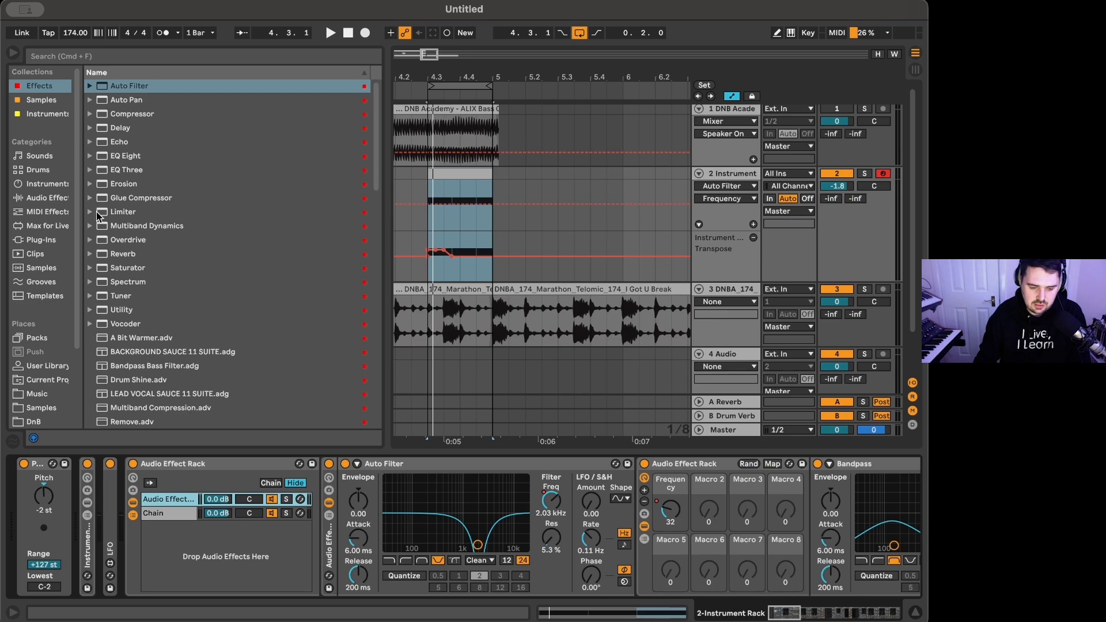
drag(101, 226, 330, 503)
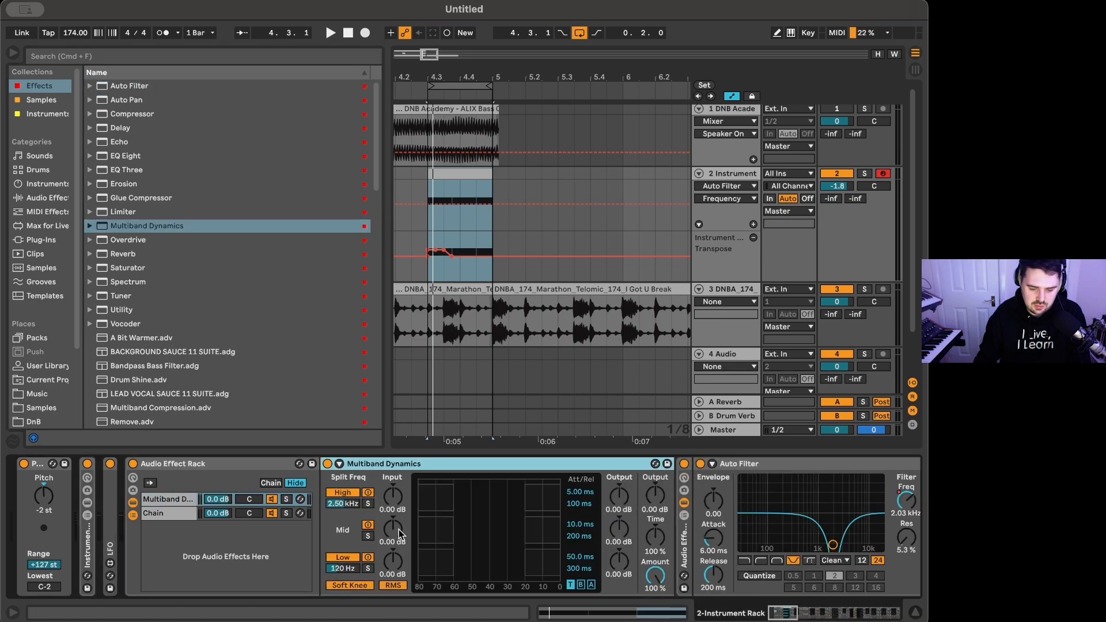
click(344, 494)
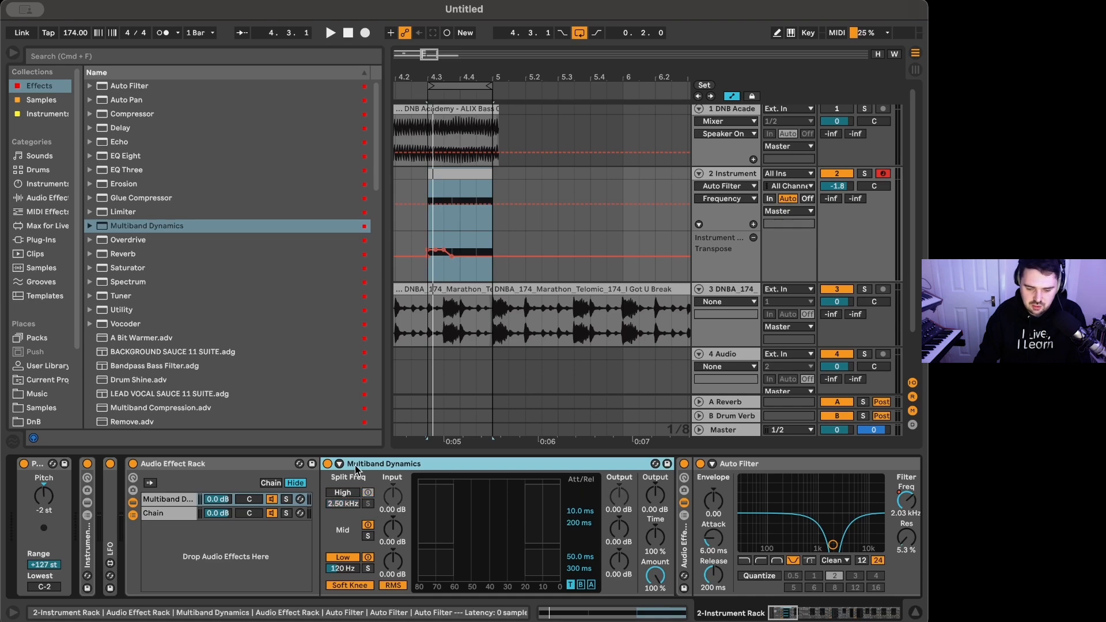
drag(388, 464, 186, 522)
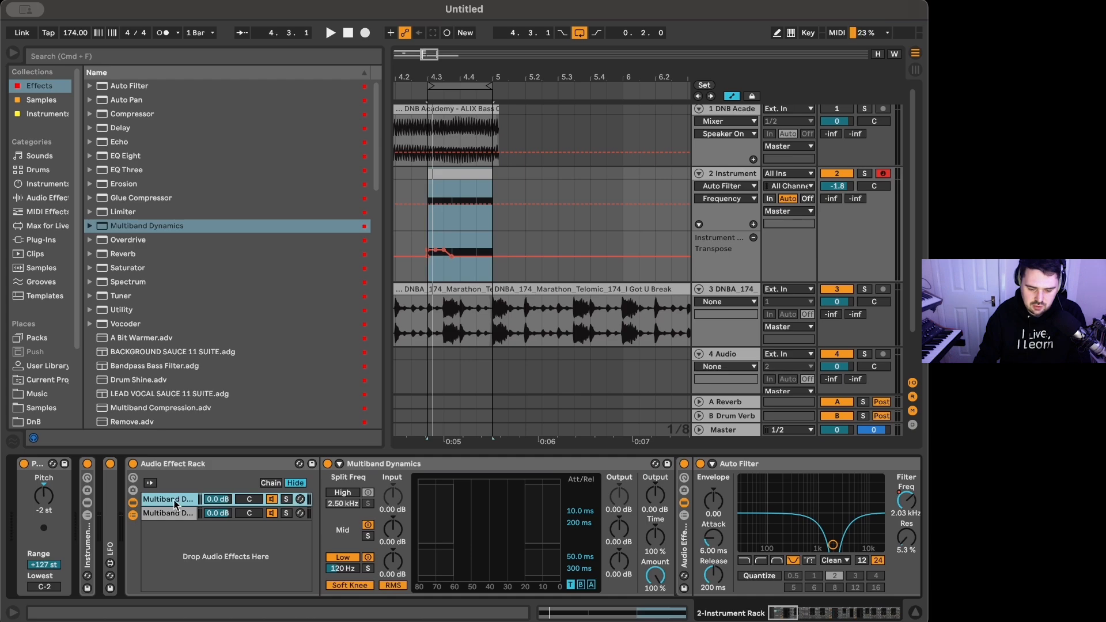
Solo the Mid band in the first chain's Multiband Dynamics and the Low band in the second's, and play the result.
click(368, 536)
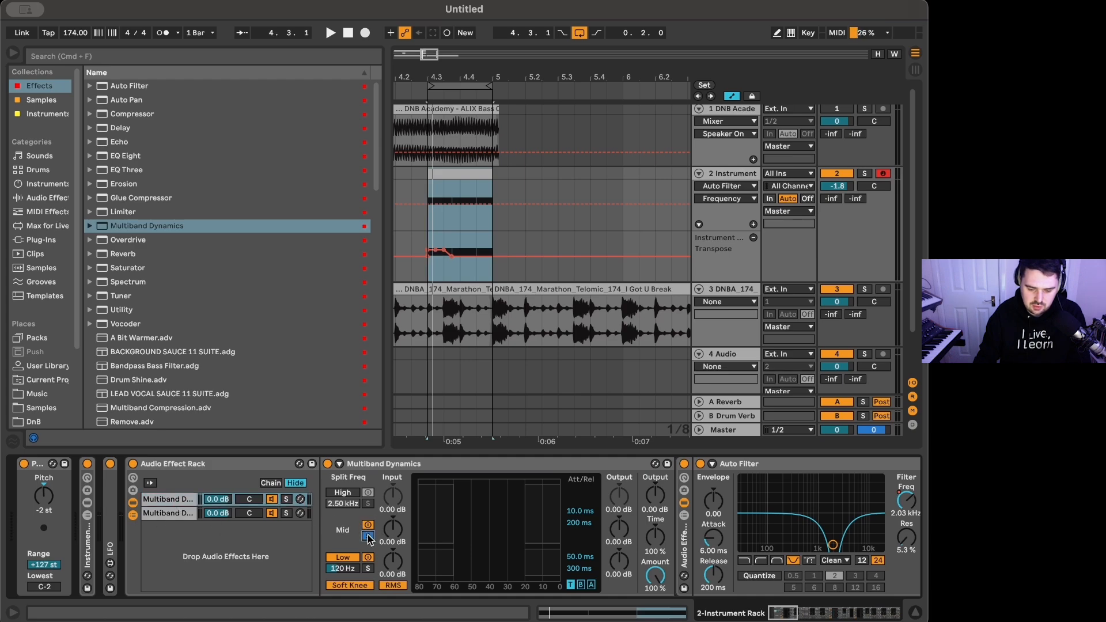
click(170, 514)
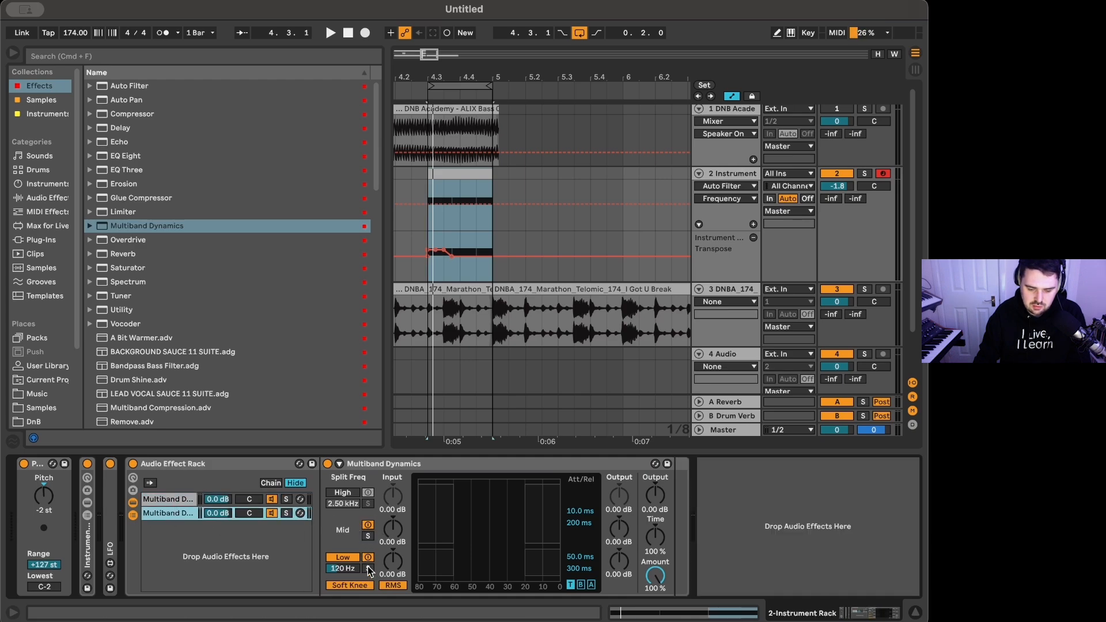
click(367, 568)
key(space)
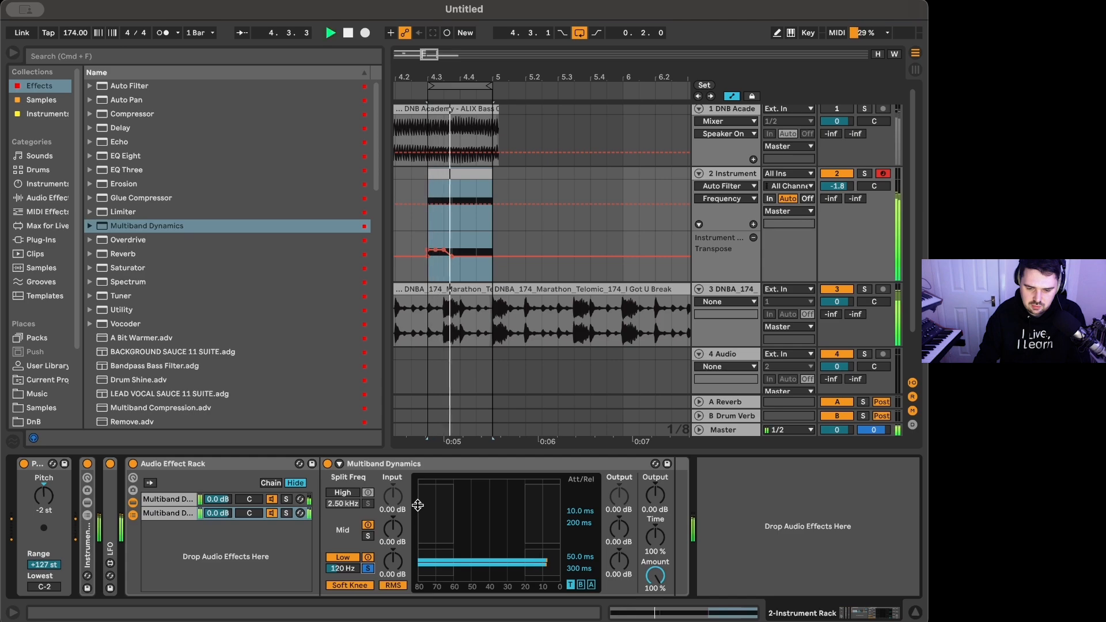
key(space)
click(732, 175)
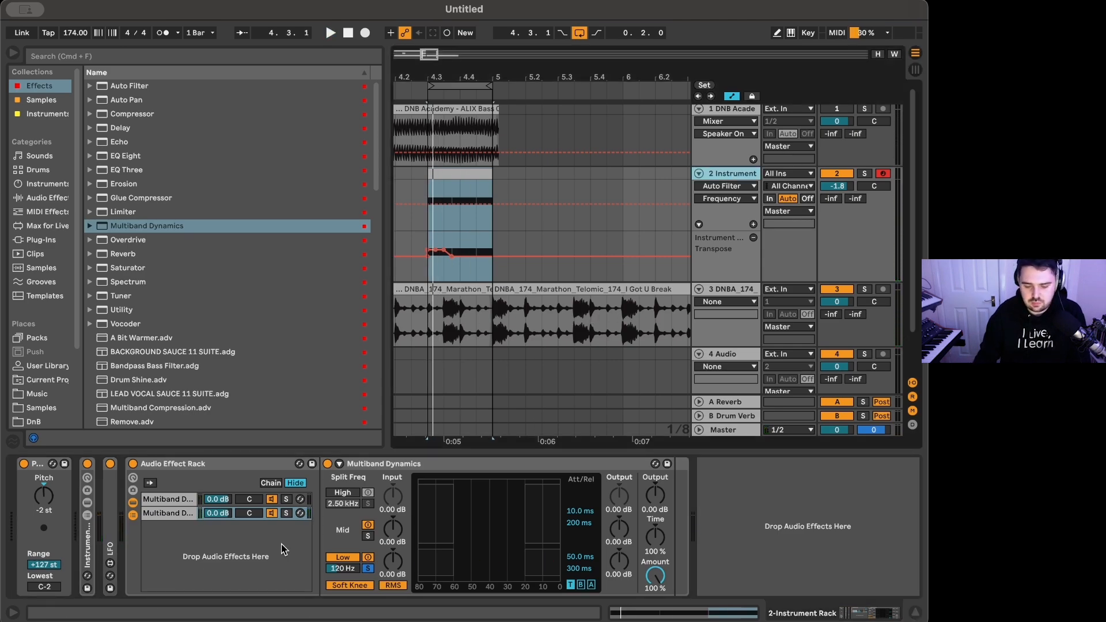
Audition the low-band chain and the mid-band chain of the outer rack by soloing each in turn during playback.
click(287, 514)
key(space)
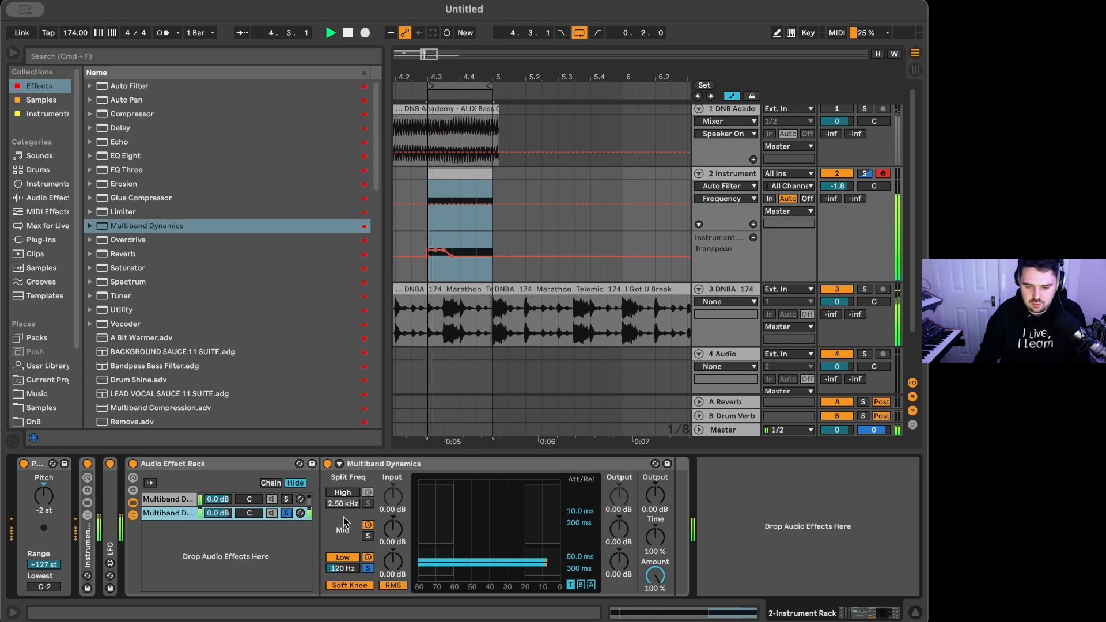
click(287, 500)
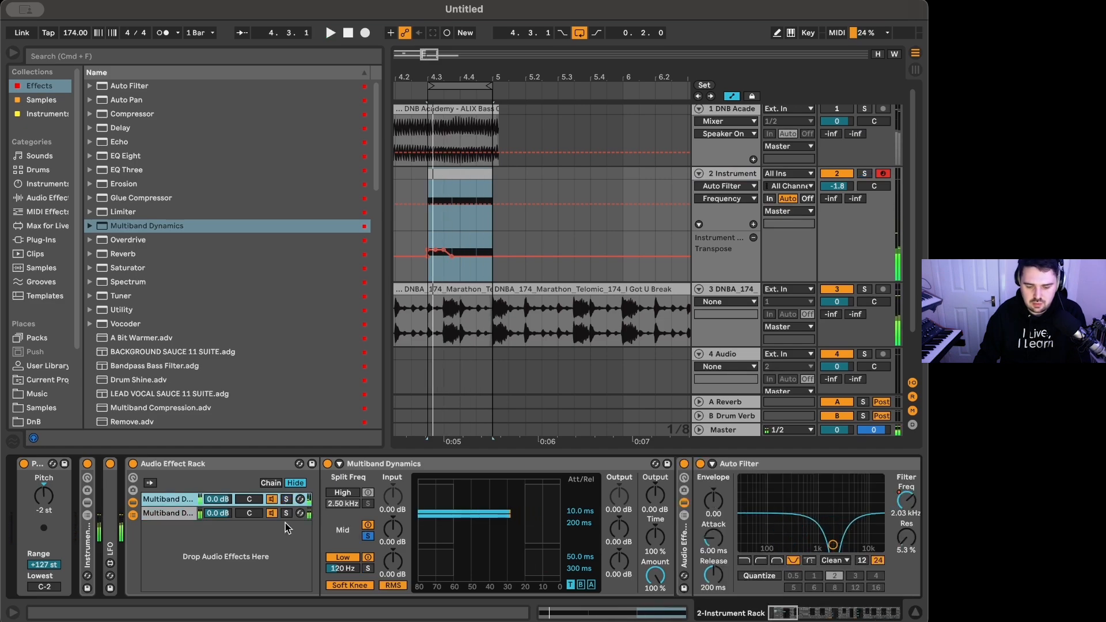
Compare the Multiband Dynamics in the two chains and look through the devices that follow in the first chain.
click(169, 514)
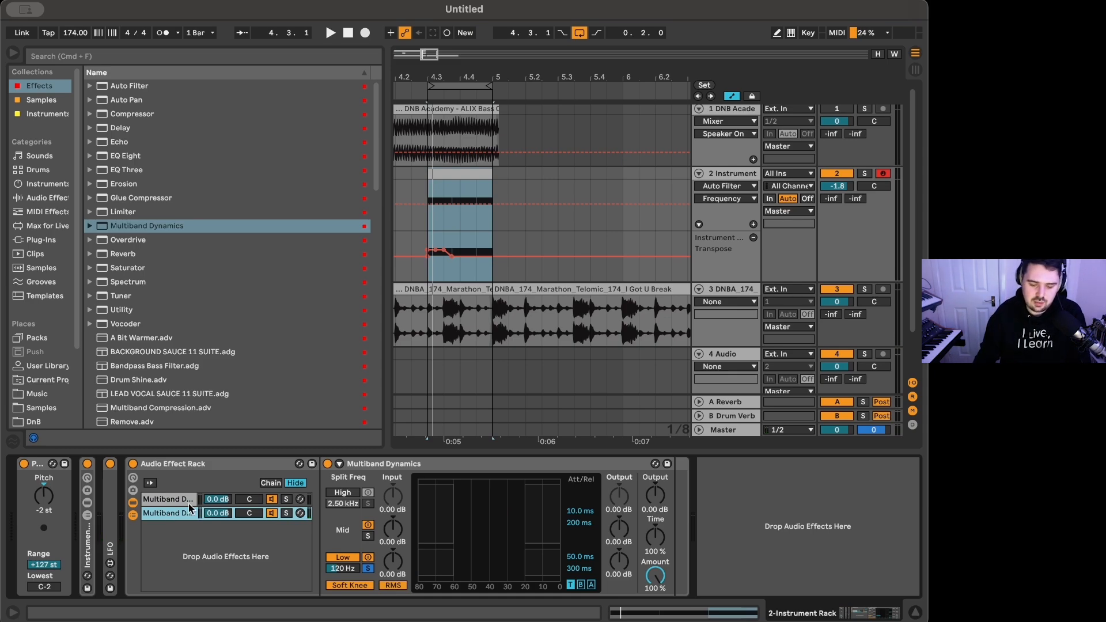
click(188, 500)
click(431, 466)
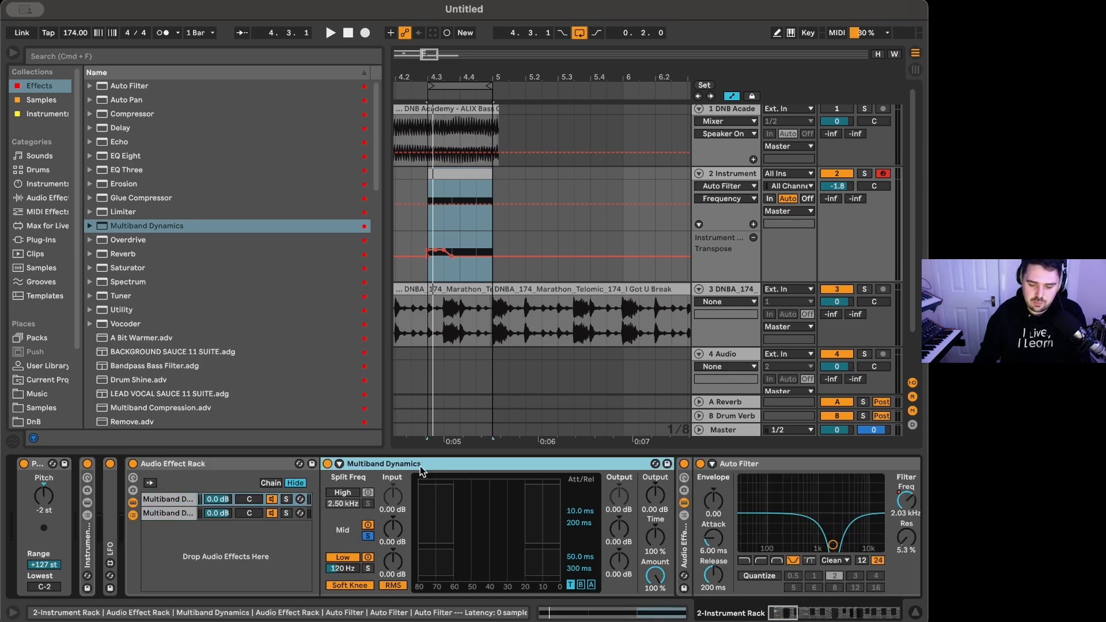
scroll(621, 535, right, 10)
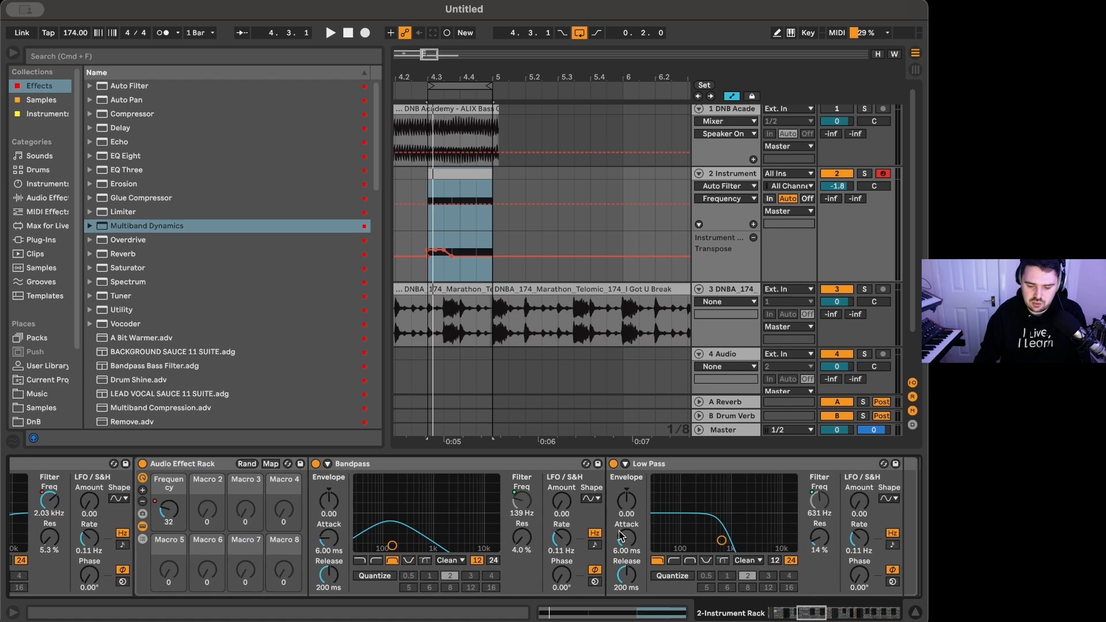
scroll(621, 535, left, 10)
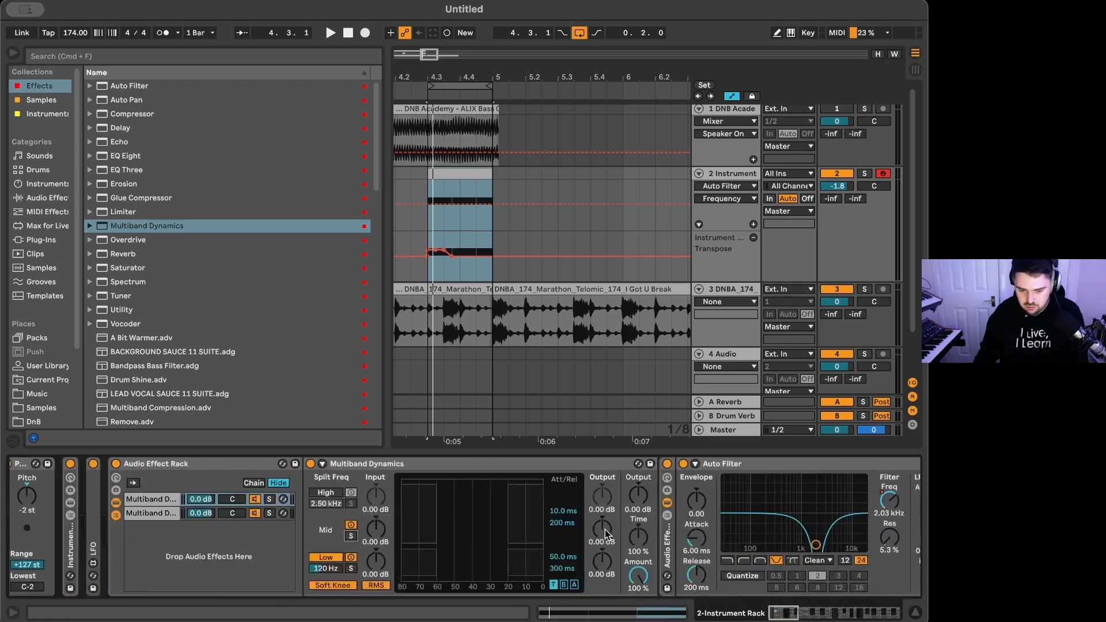
click(401, 465)
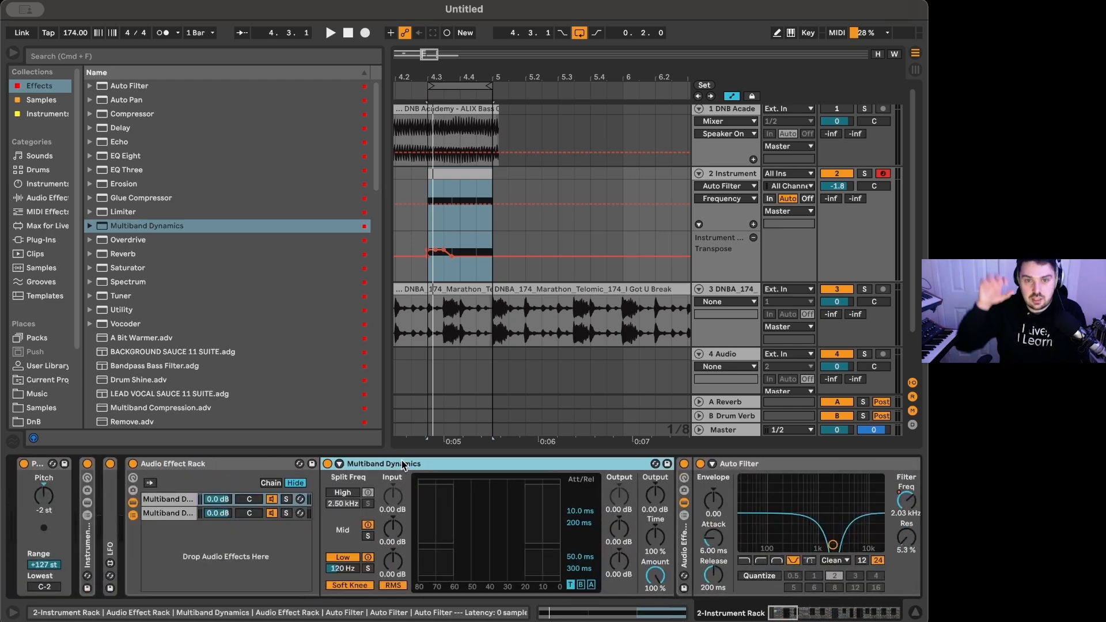
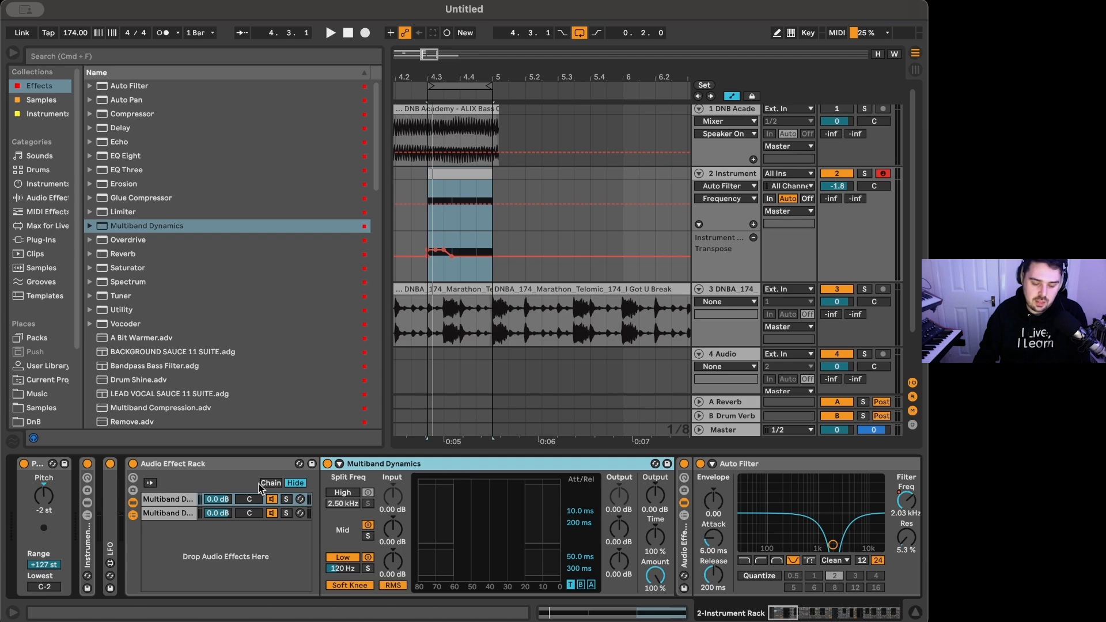
Undo the band solos, both Multiband Dynamics devices and the added second chain in the outer effect rack.
key(super+z)
key(super+z)
key(super+z)
key(super+z)
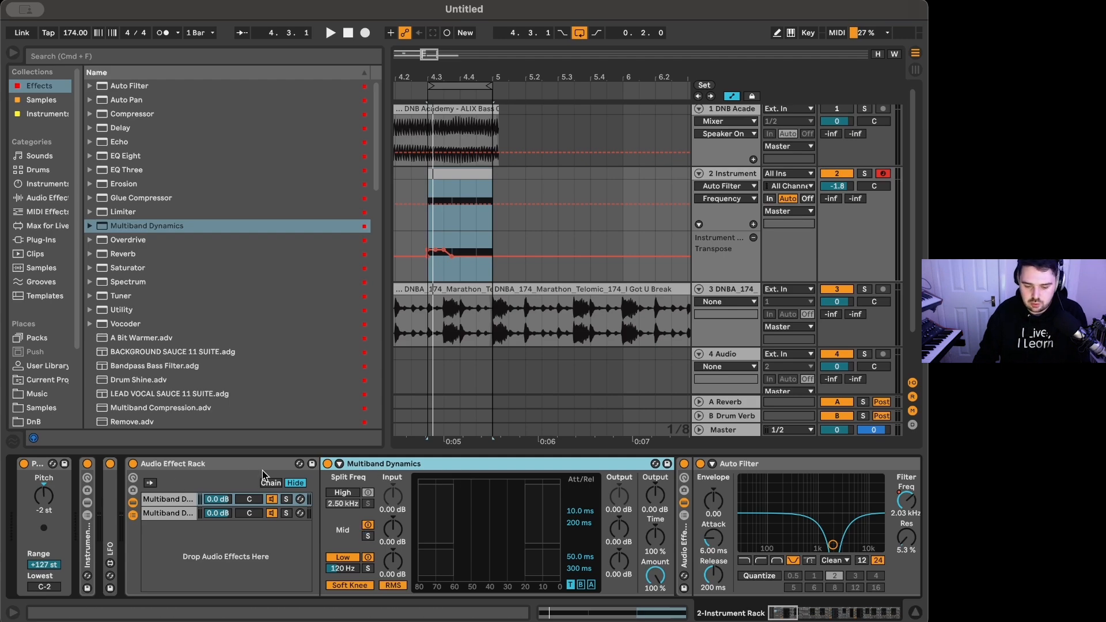
key(super+z)
key(super+z)
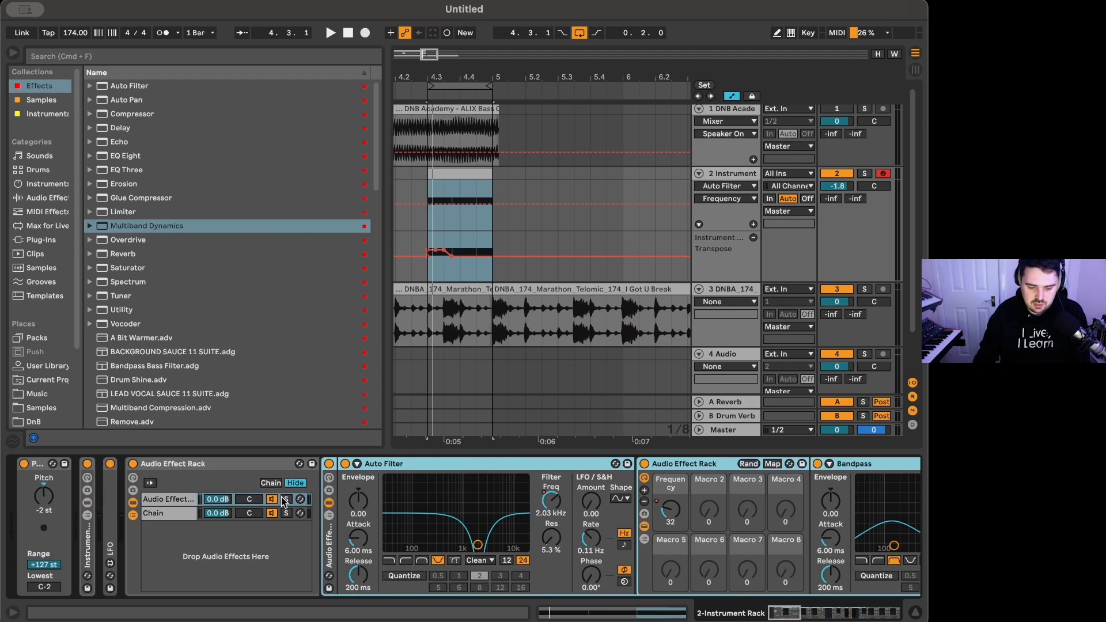
key(super+z)
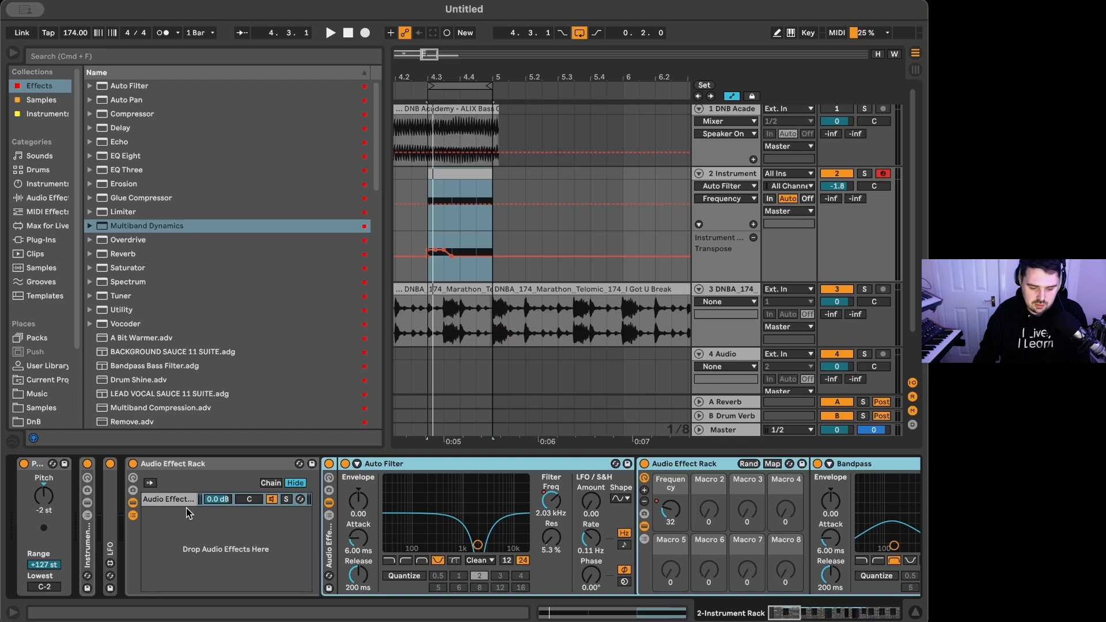
Automate the last Auto Filter's Frequency with falling and rising sweeps down to about 26 Hz across the clip at 4.3, and play it.
scroll(187, 512, right, 20)
right_click(797, 507)
click(821, 513)
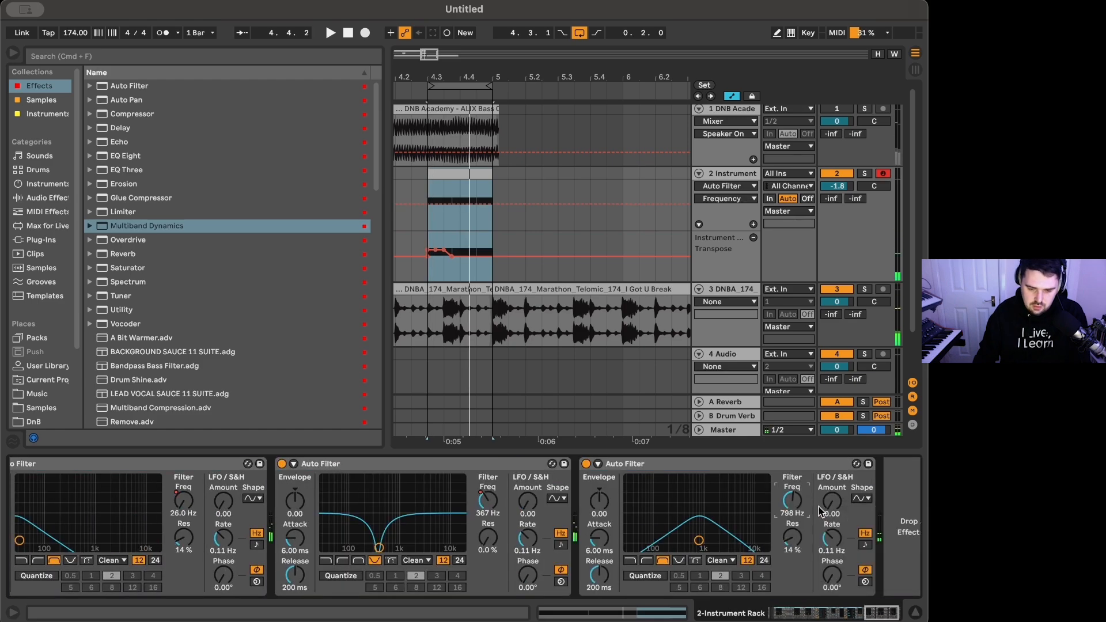
click(427, 204)
drag(444, 204, 460, 229)
key(space)
key(space)
key(space)
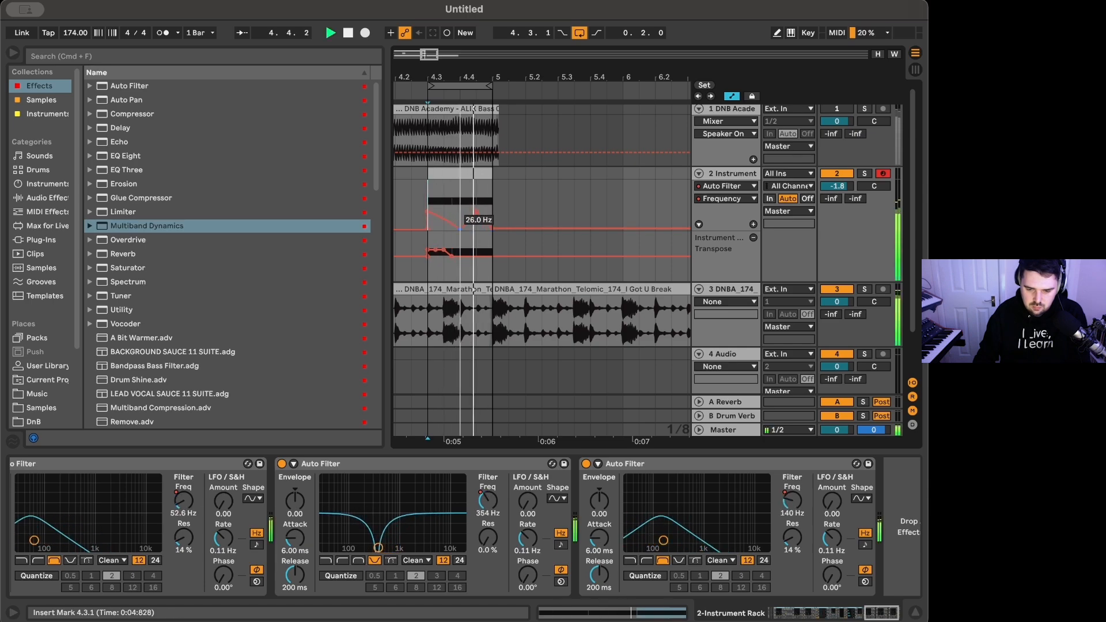
key(space)
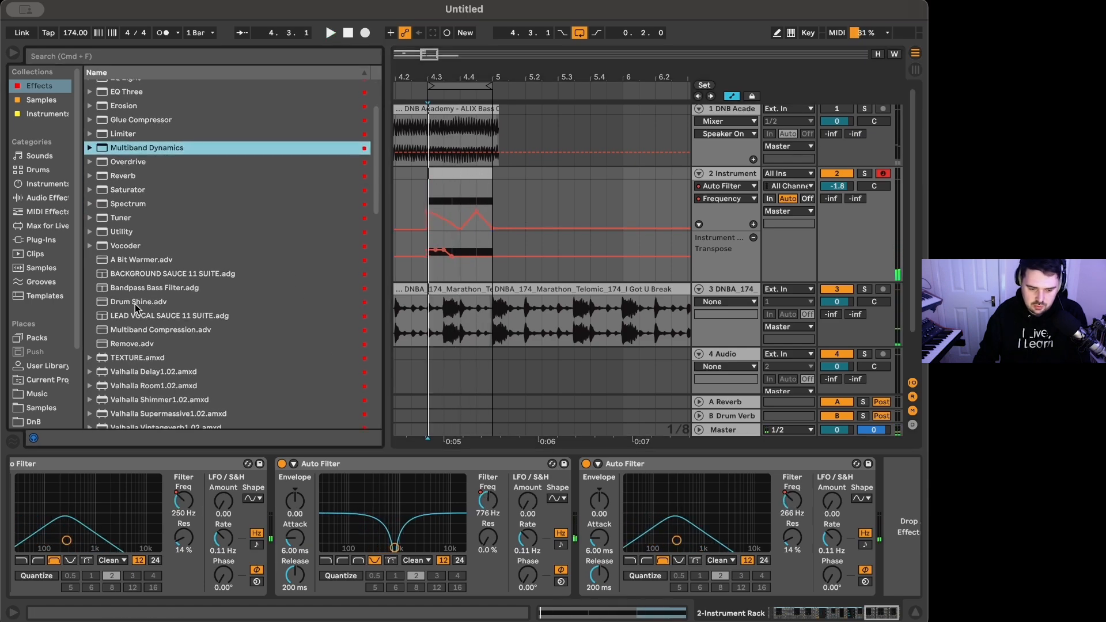
Add the OTT preset of Multiband Dynamics after the last Auto Filter and play the result.
scroll(174, 373, down, 5)
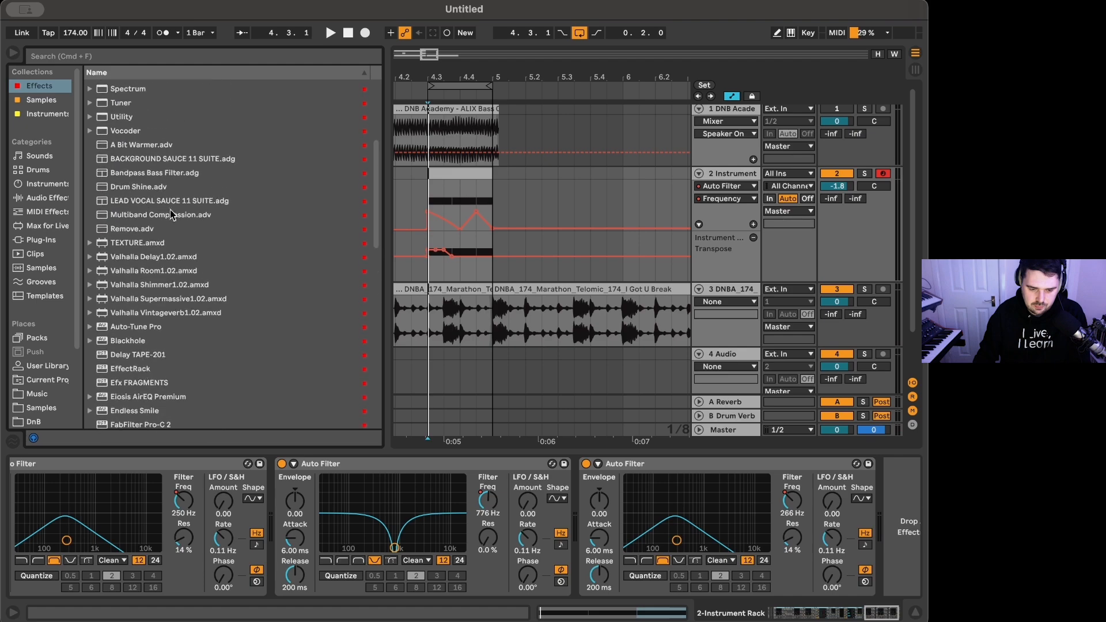
scroll(115, 192, up, 6)
click(90, 130)
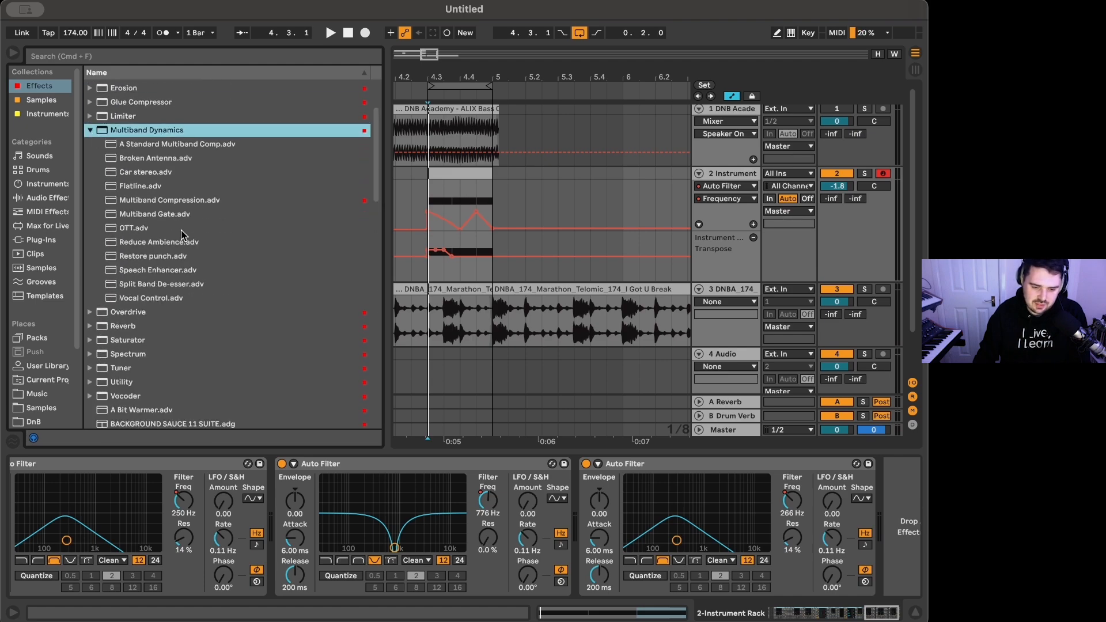
click(132, 228)
double_click(131, 231)
key(space)
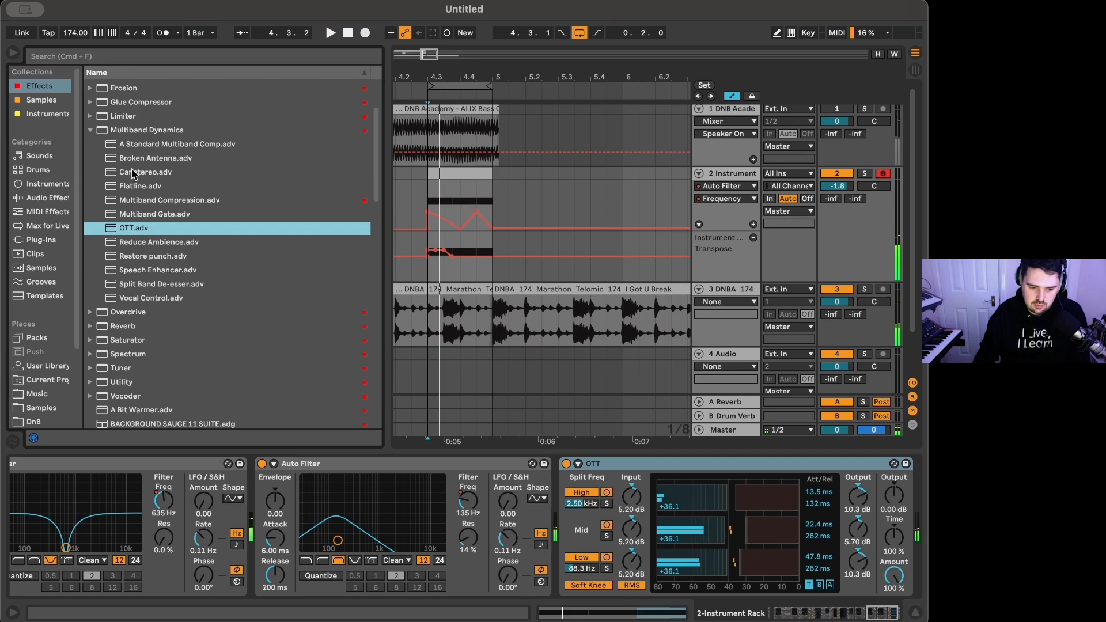
Add a Glue Compressor after OTT, enable its Soft clip, and raise Makeup to about 15.7 dB during playback.
scroll(132, 174, up, 2)
drag(138, 133, 886, 510)
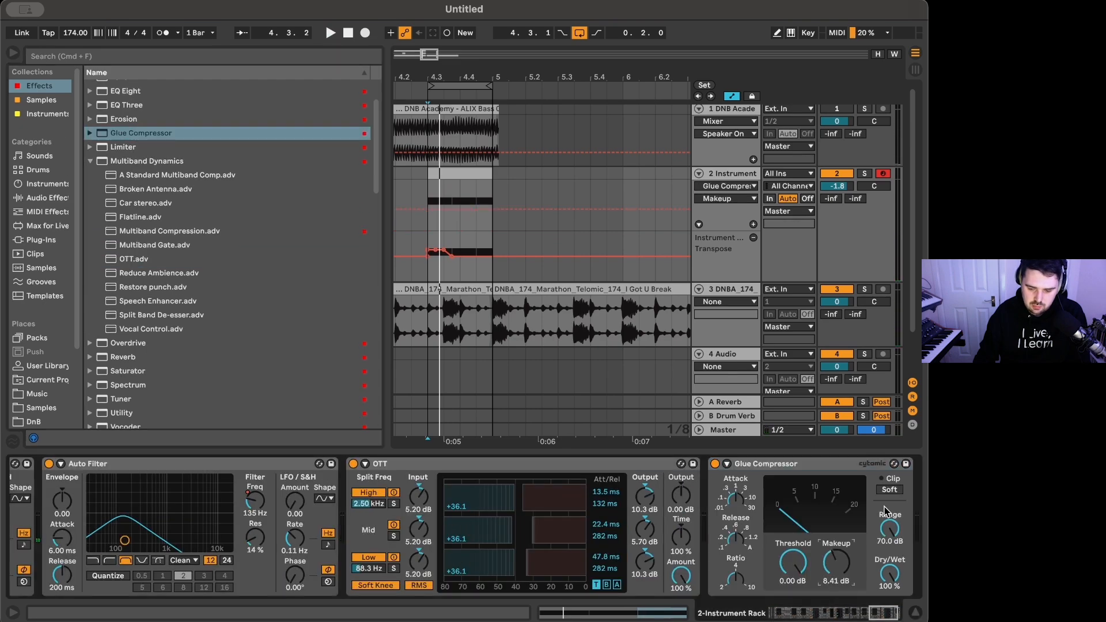
key(space)
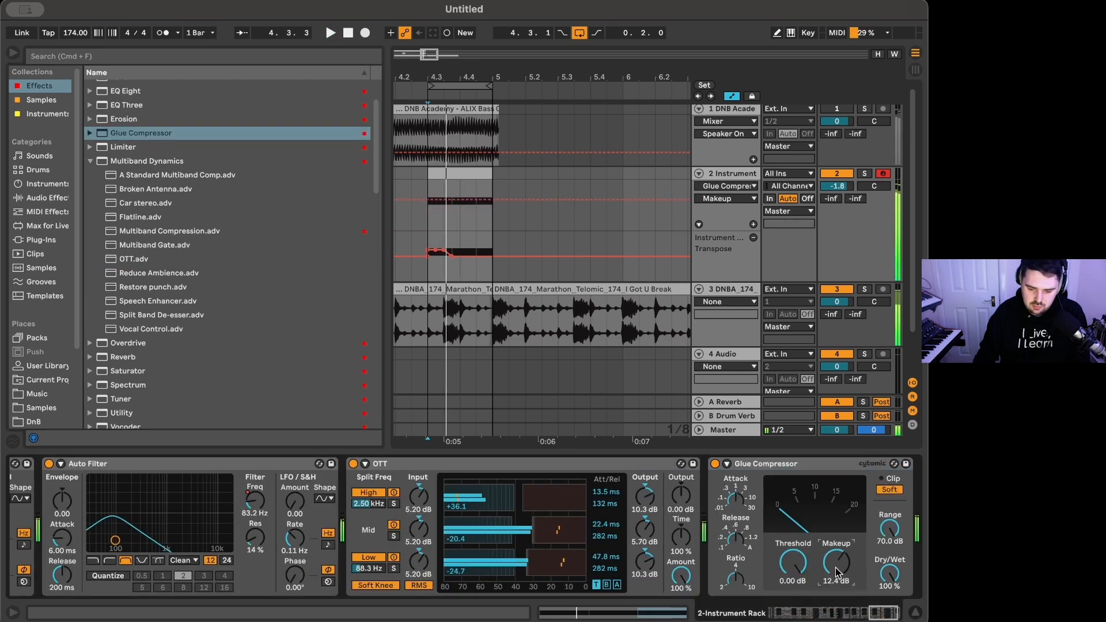
drag(830, 569, 831, 545)
key(space)
Set the last Auto Filter's slope to 24 dB and play the bass with it.
scroll(821, 568, left, 3)
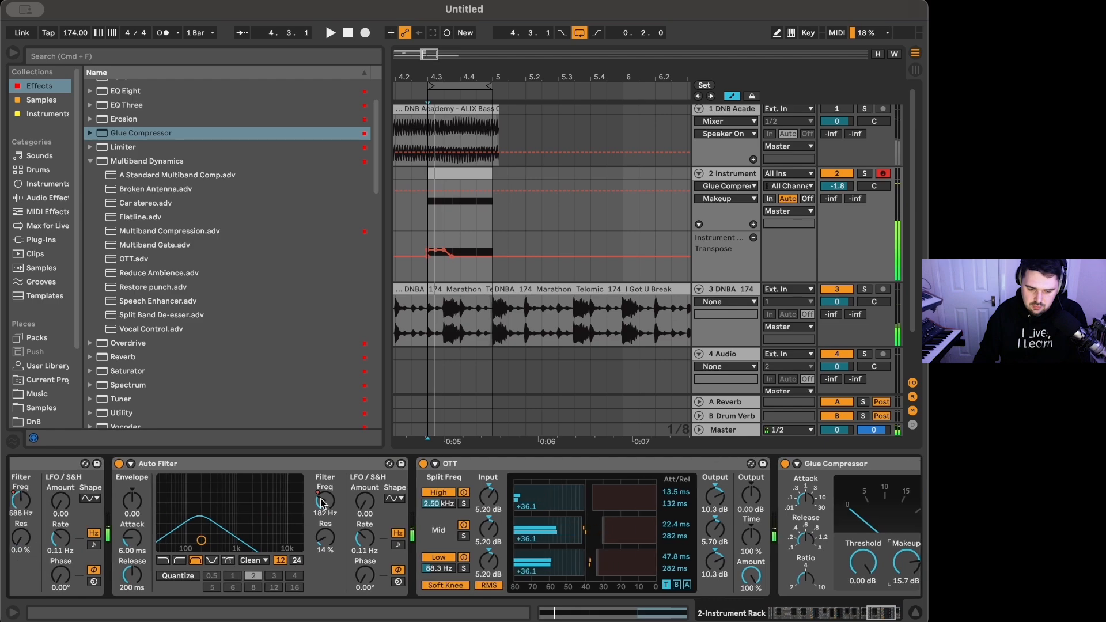
right_click(322, 500)
click(359, 508)
click(298, 559)
key(space)
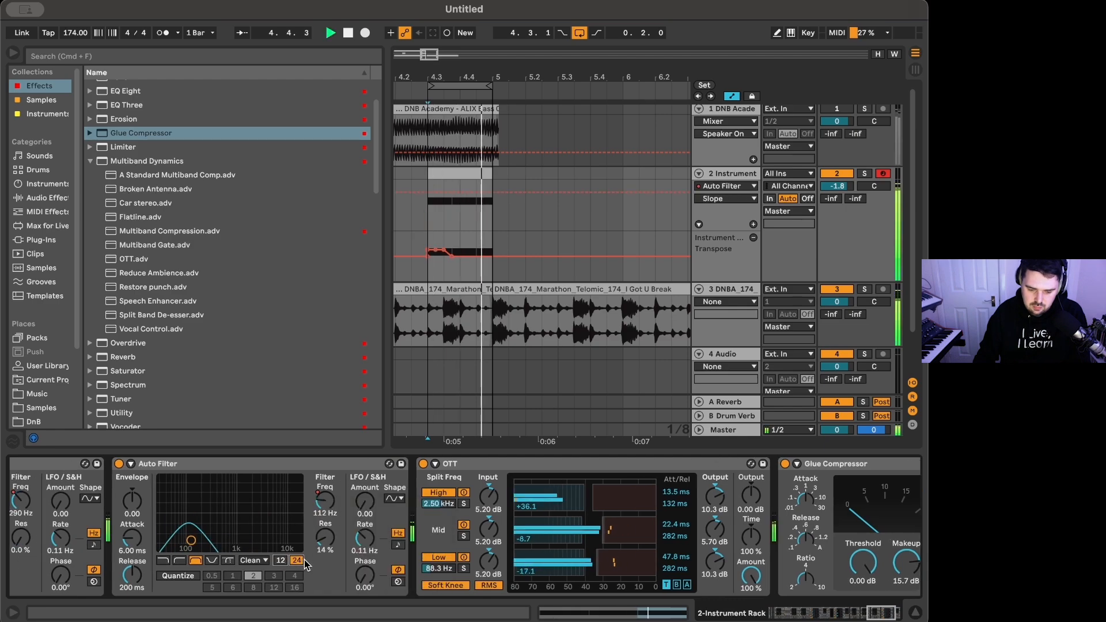
Reshape the last Auto Filter's Frequency automation into three falling sweeps across the clip from 4.3 to 5, and play it.
right_click(325, 504)
click(357, 506)
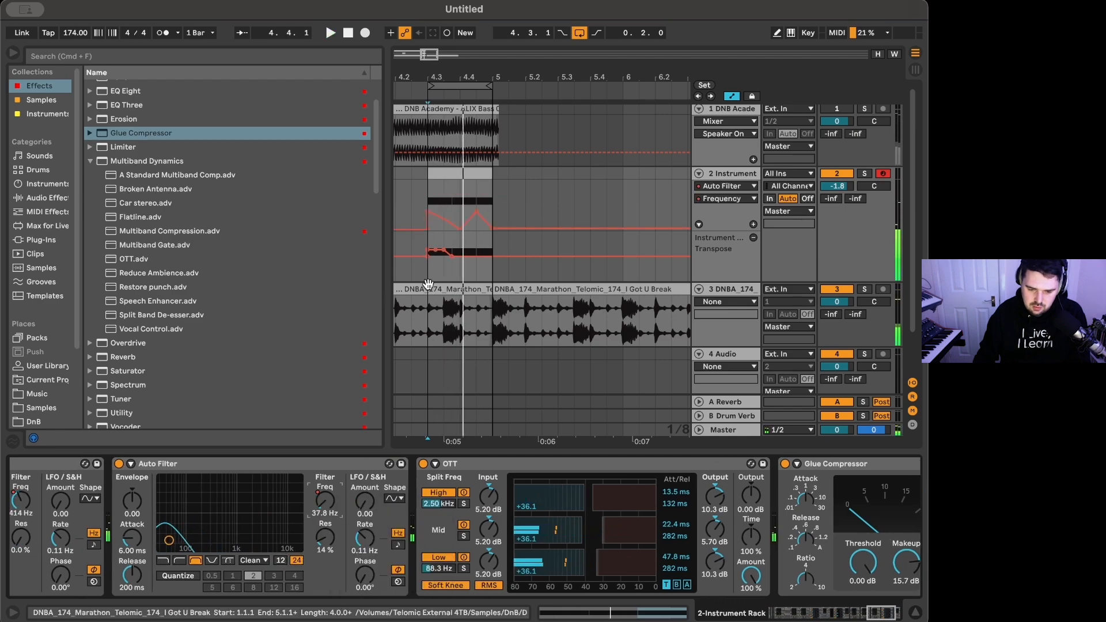
scroll(450, 242, up, 3)
drag(472, 235, 503, 219)
scroll(502, 217, up, 1)
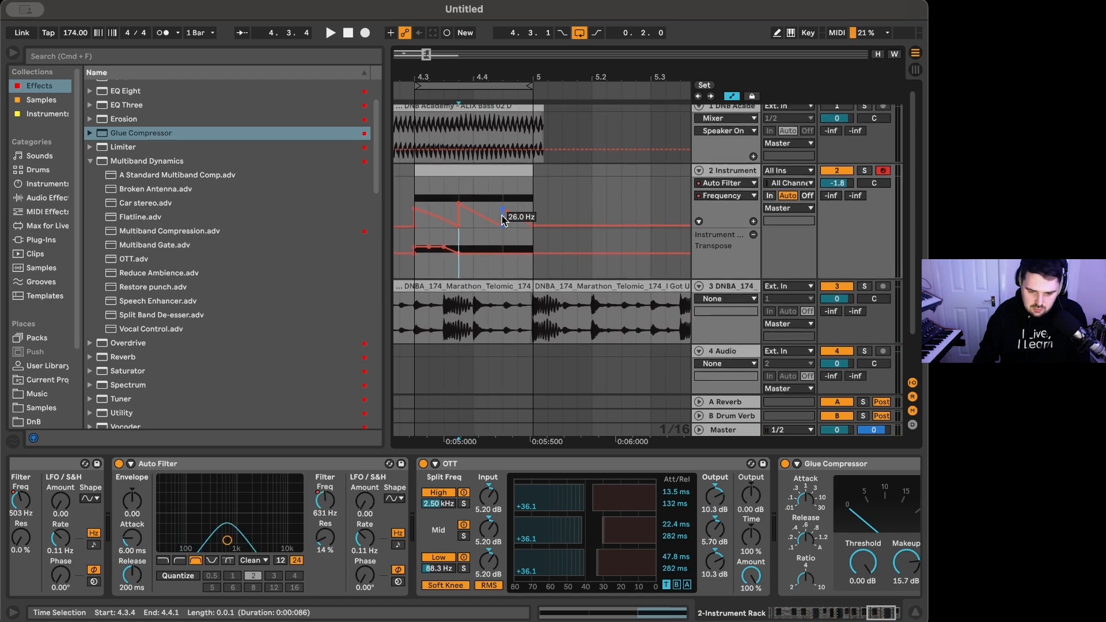
click(441, 169)
key(space)
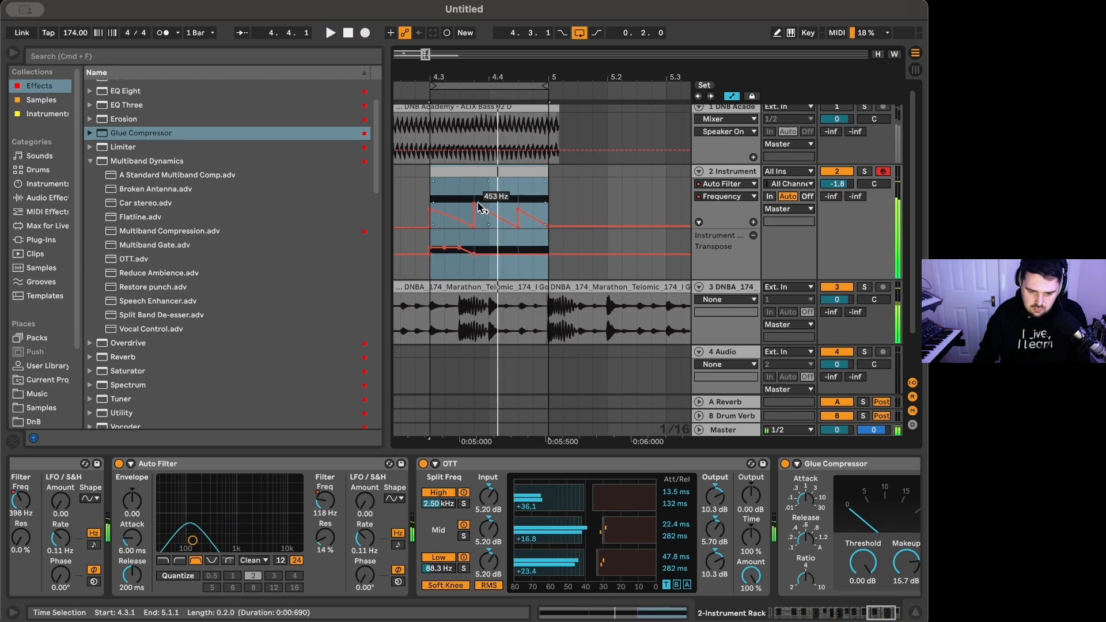
scroll(476, 204, down, 1)
click(452, 167)
key(space)
scroll(479, 188, down, 1)
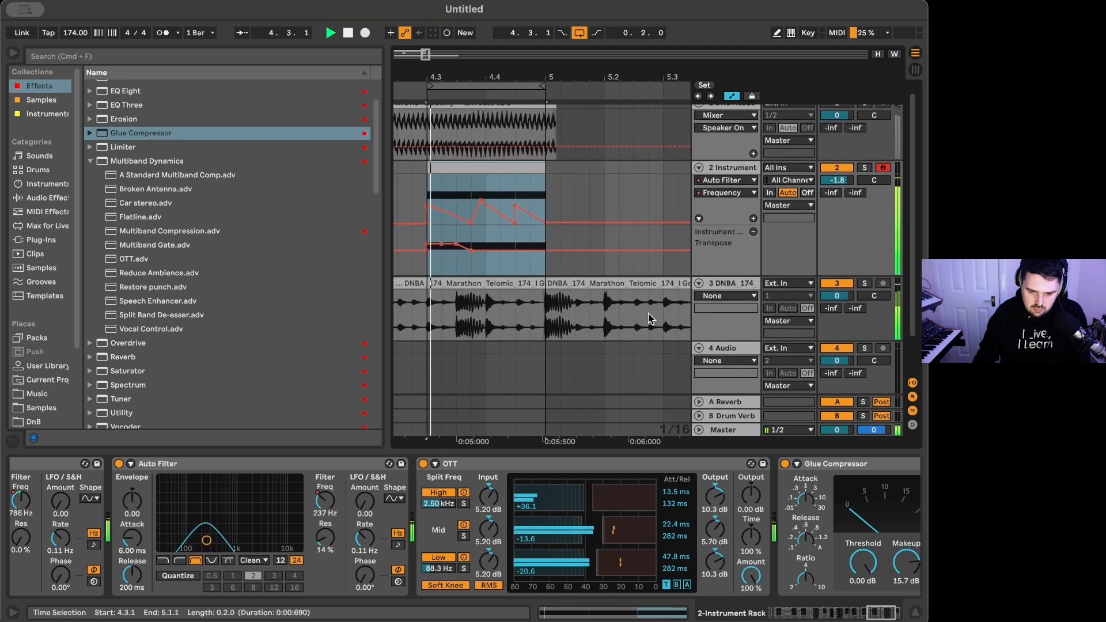
Play the arrangement from 3.3.1 to hear the filter-automated bass enter over the drum break.
scroll(526, 286, down, 3)
scroll(526, 286, down, 3)
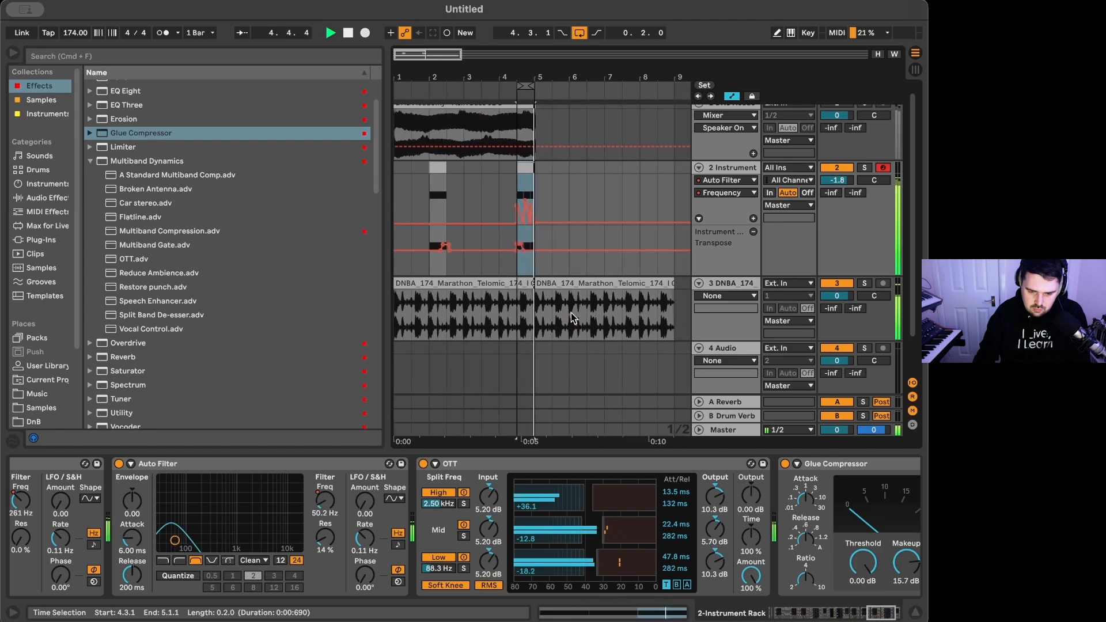
key(space)
click(488, 196)
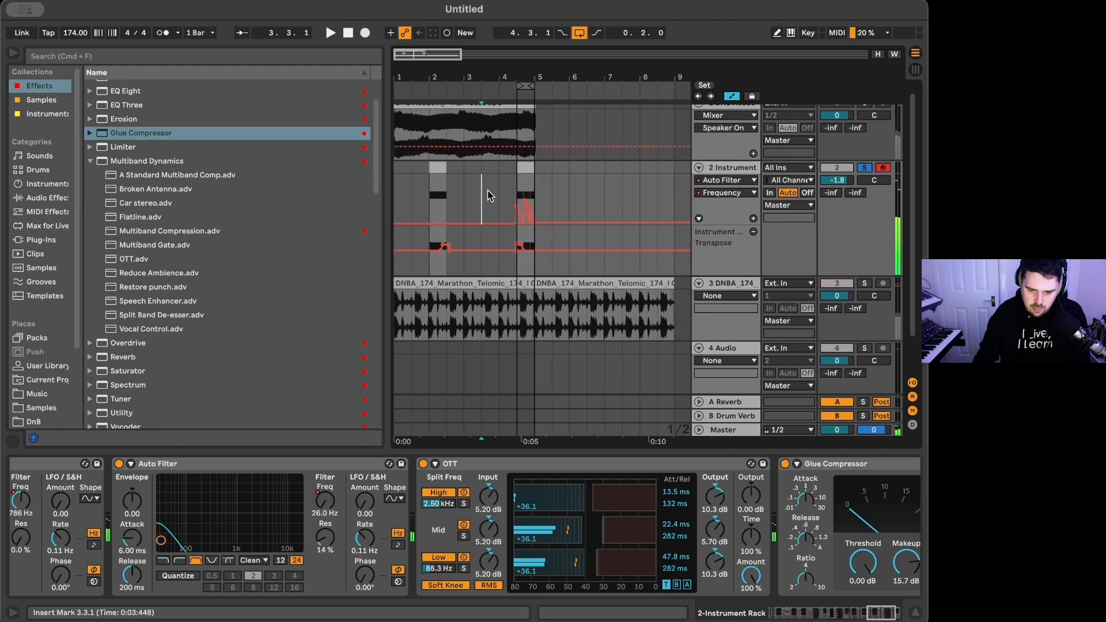
key(space)
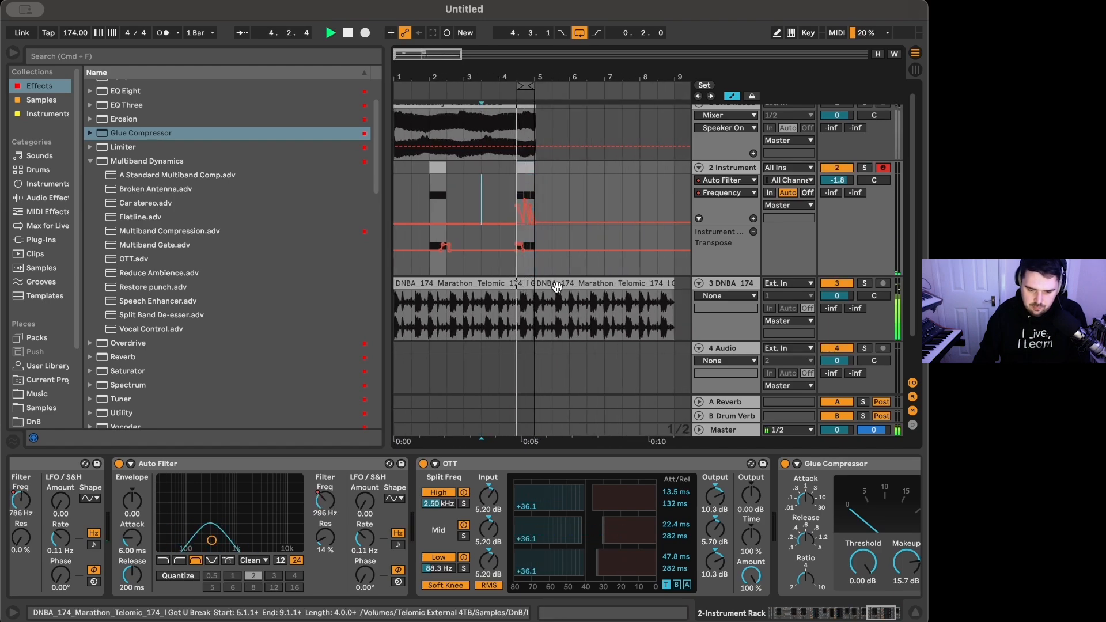
Place the iZotope Trash 2 from the earlier effect chain after the last Glue Compressor.
scroll(482, 539, right, 10)
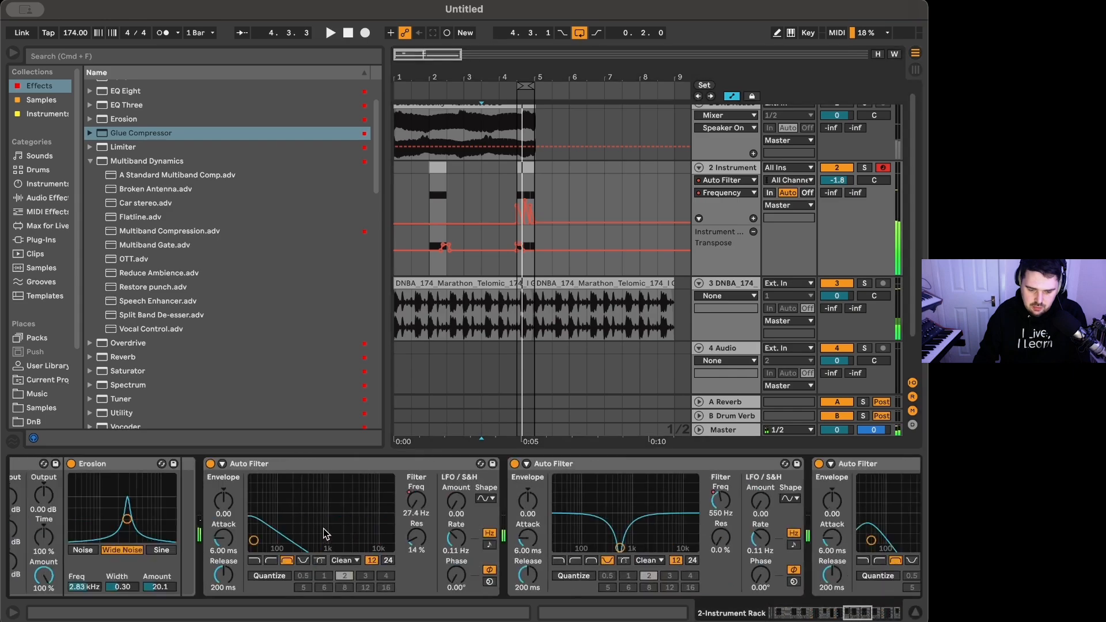
scroll(450, 487, left, 10)
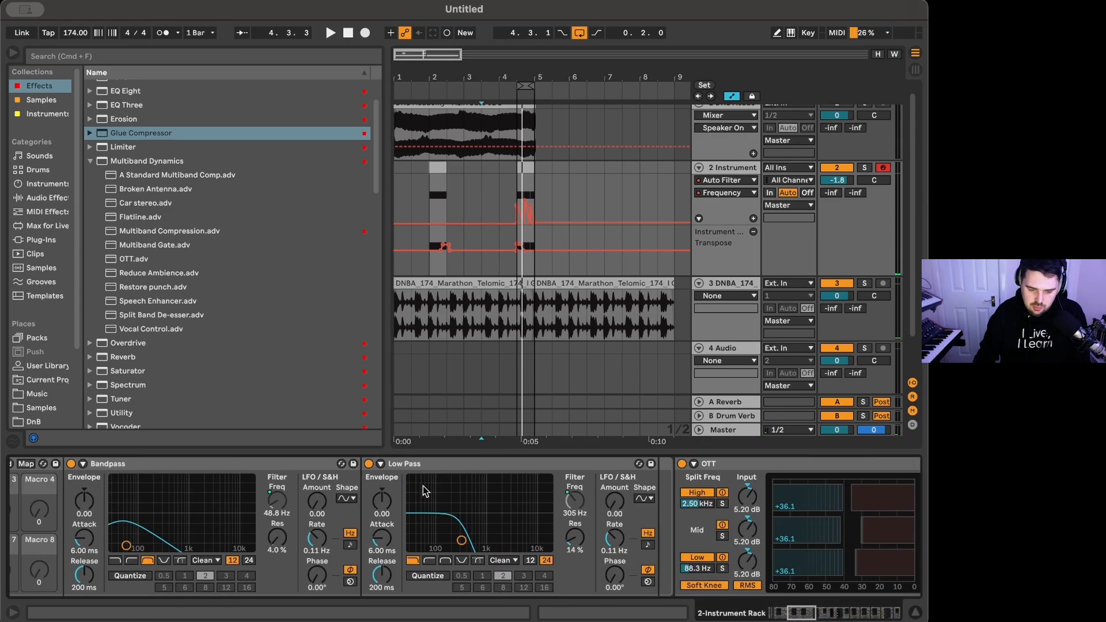
scroll(309, 481, right, 10)
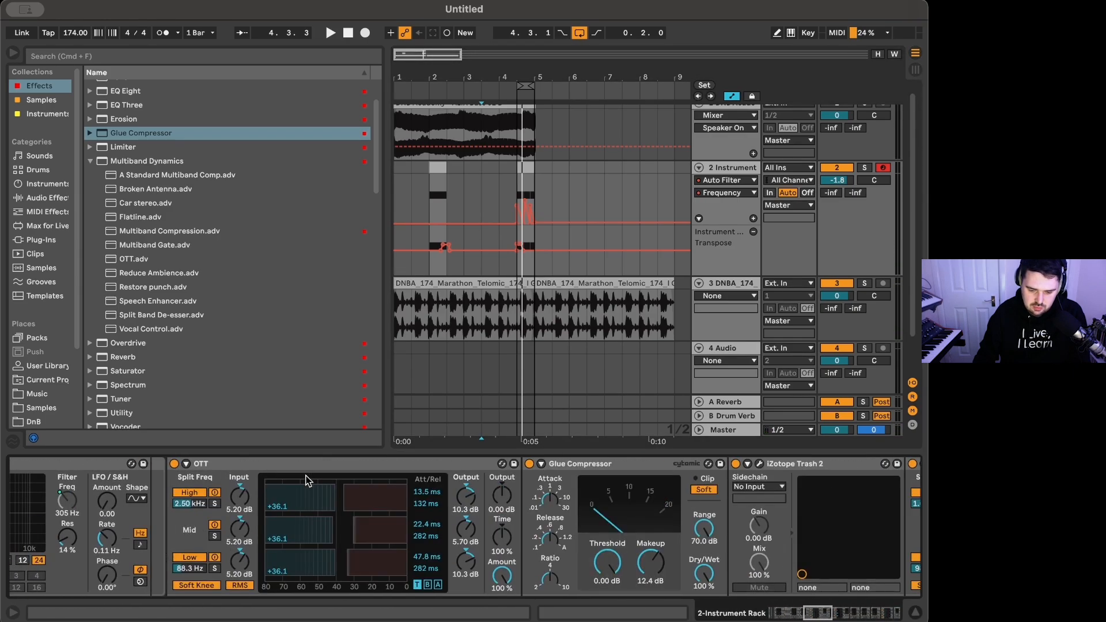
click(519, 467)
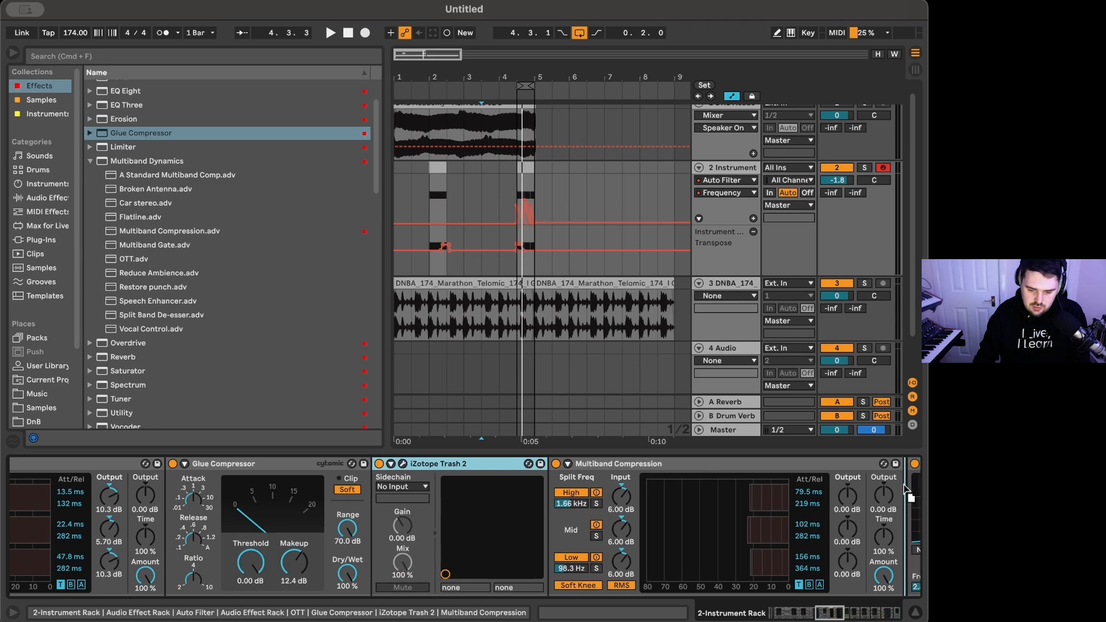
scroll(904, 495, right, 15)
scroll(905, 494, left, 12)
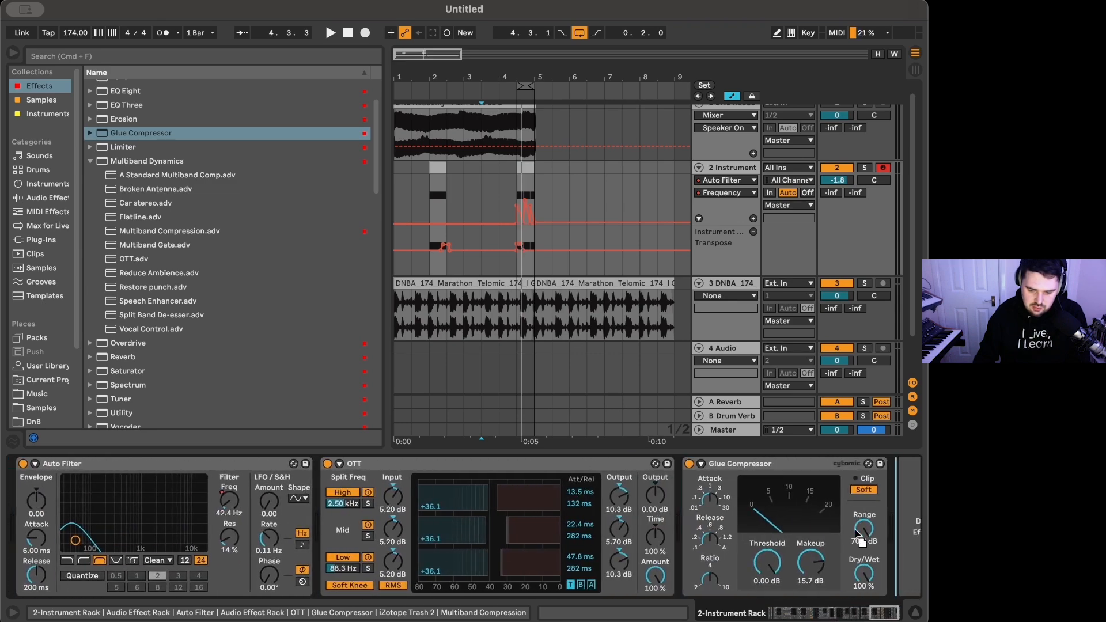
Lower the last Glue Compressor's Makeup to about 8.6 dB while playing the bass with the drums.
key(space)
scroll(854, 534, right, 4)
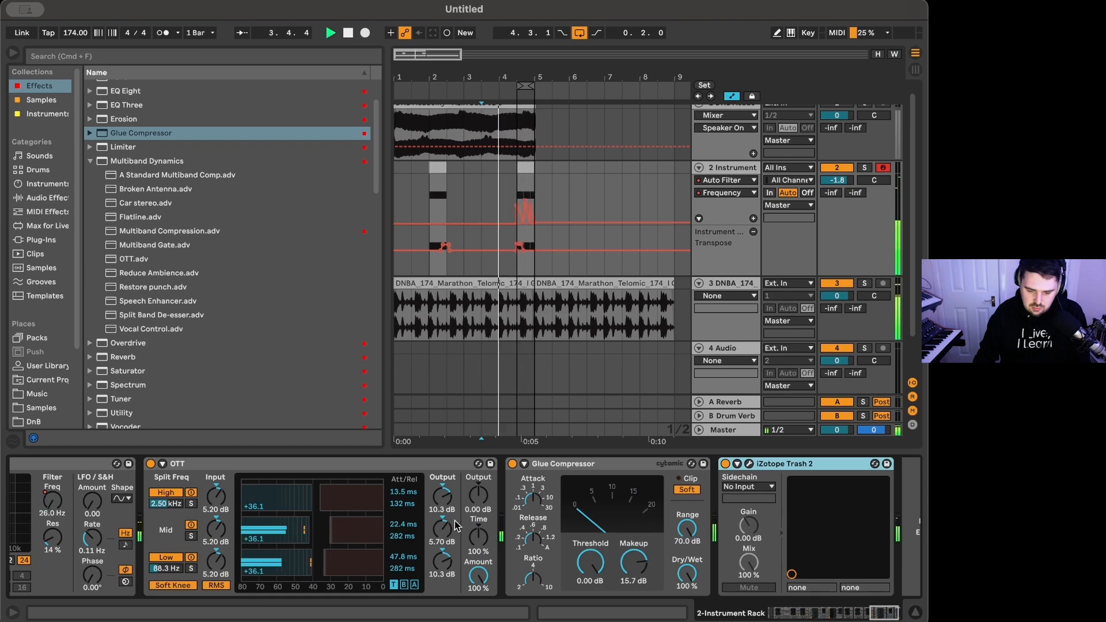
click(638, 567)
drag(638, 568, 638, 593)
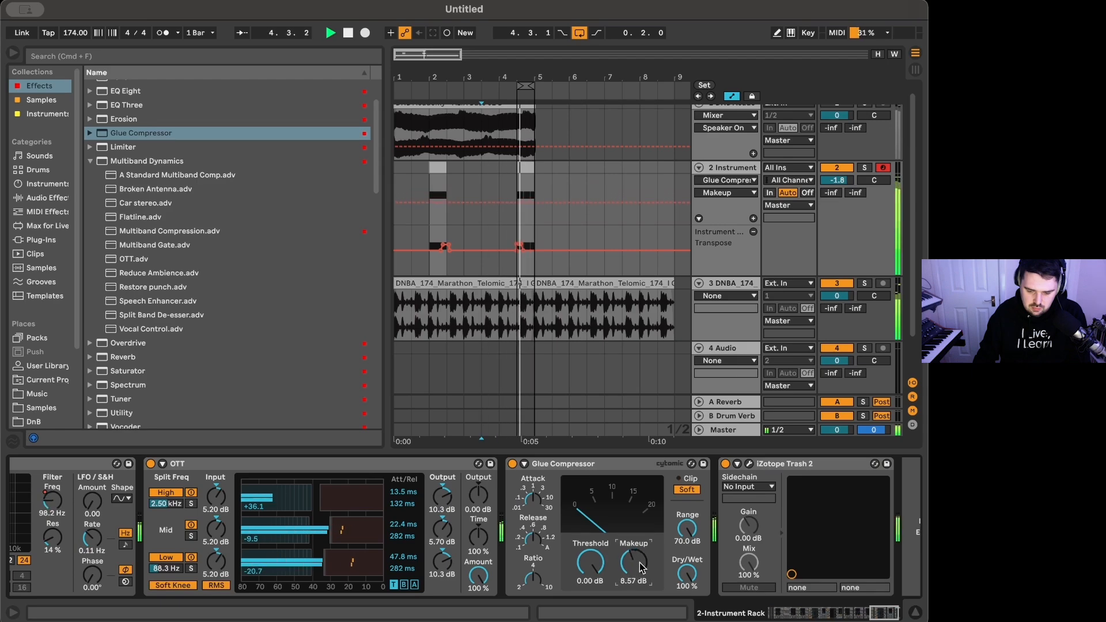
Move the Multiband Compression and Erosion from earlier in the chain to after iZotope Trash 2, and play the result.
scroll(288, 517, left, 5)
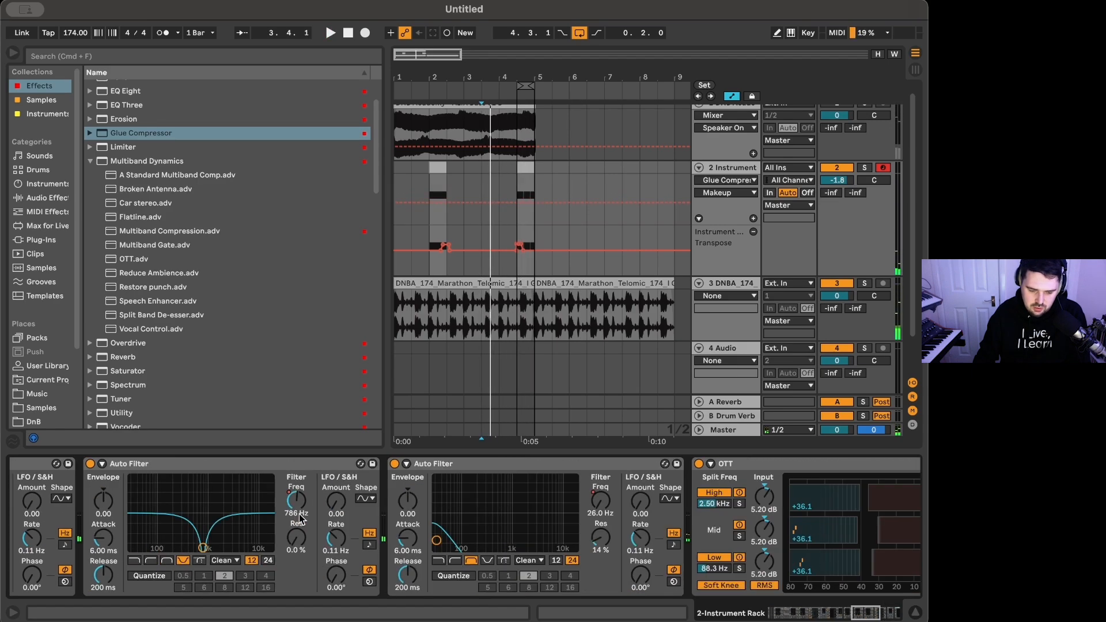
scroll(299, 519, right, 5)
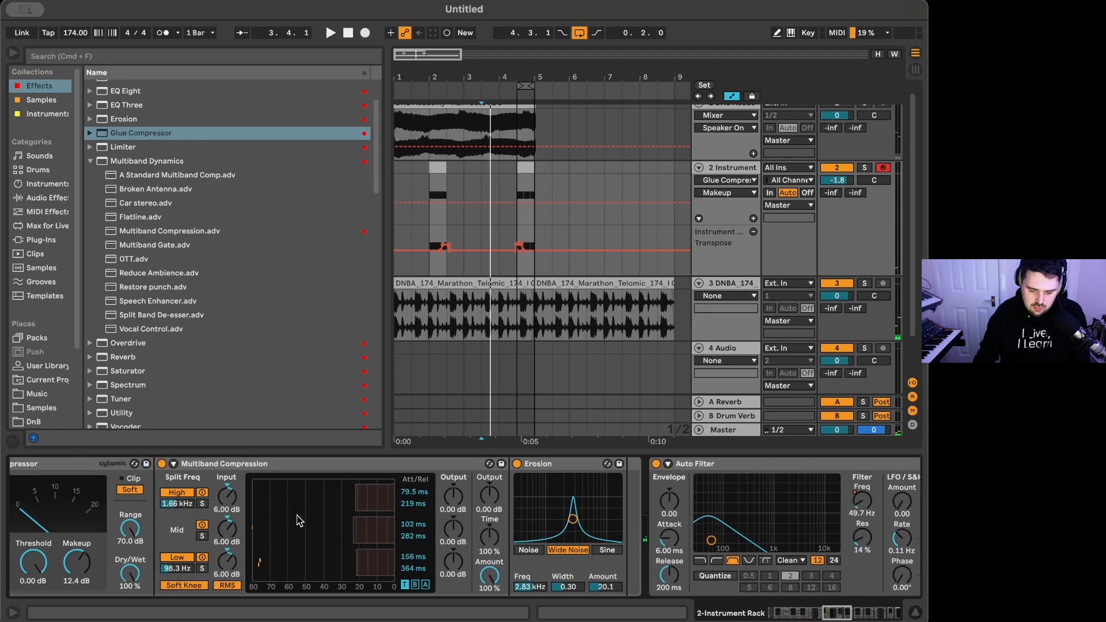
click(338, 465)
scroll(833, 513, right, 10)
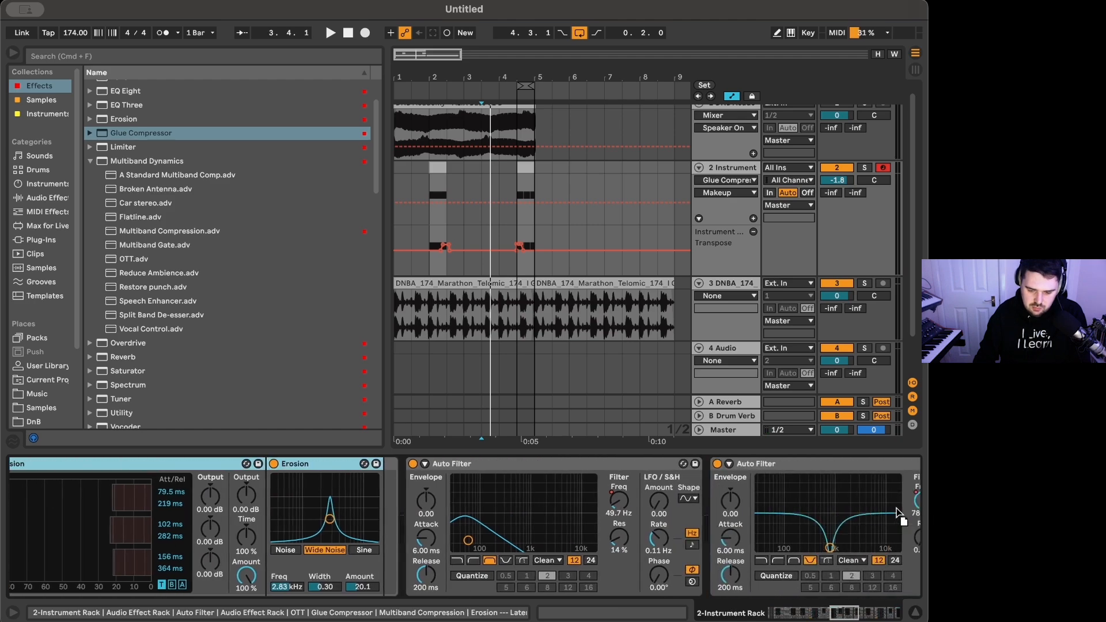
scroll(914, 514, right, 10)
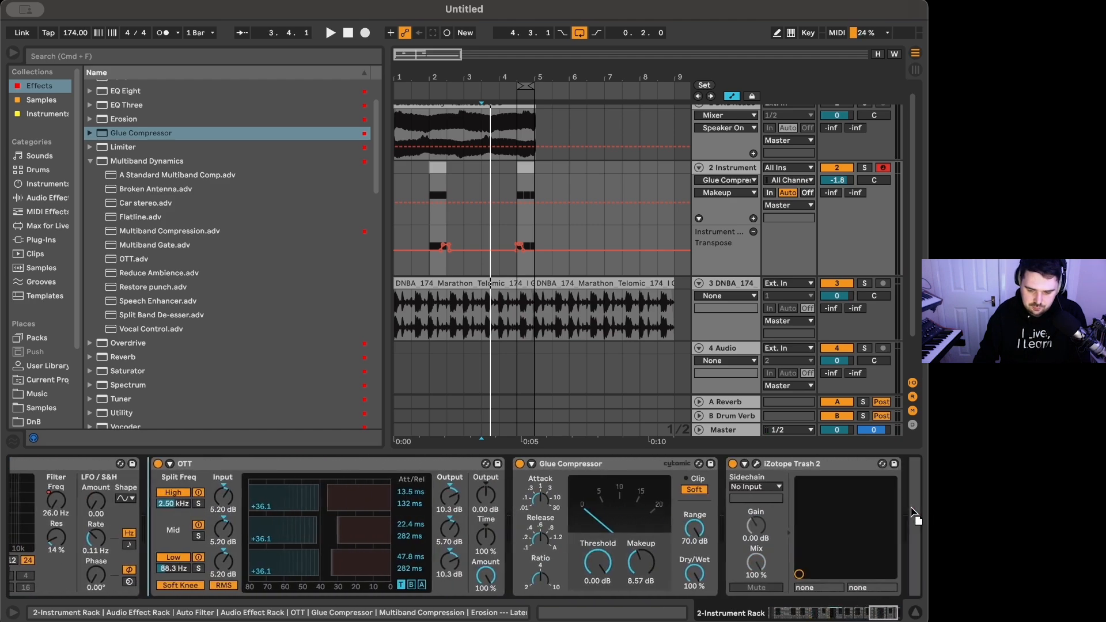
key(space)
Hide the automation lanes, solo the Instrument track and play its bass clip from 4.3.1 to 5.1.1.
click(526, 166)
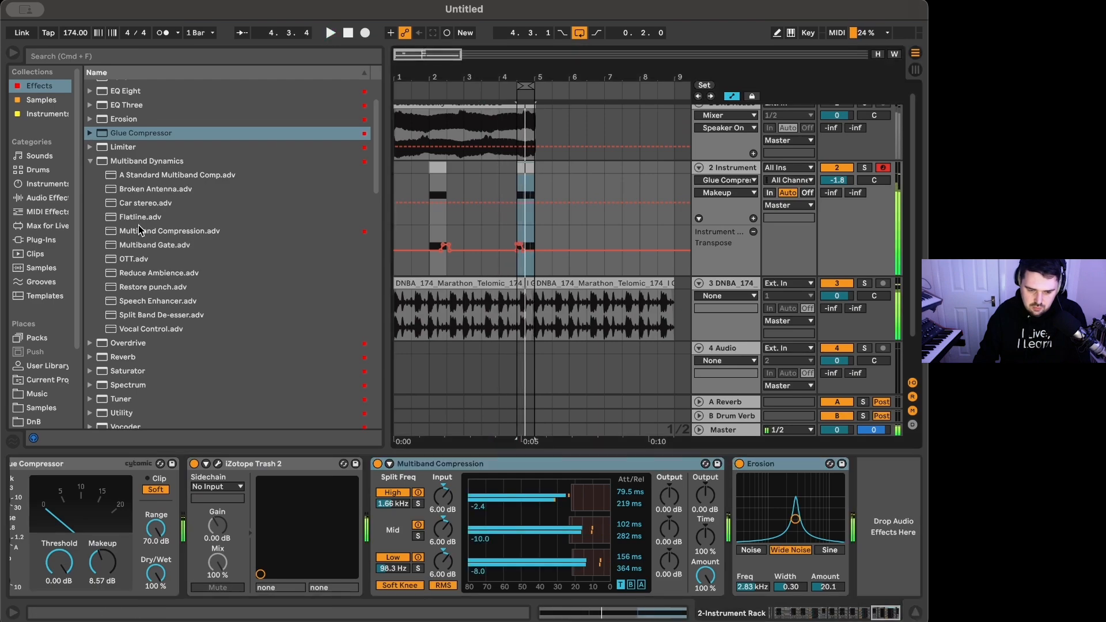
click(90, 161)
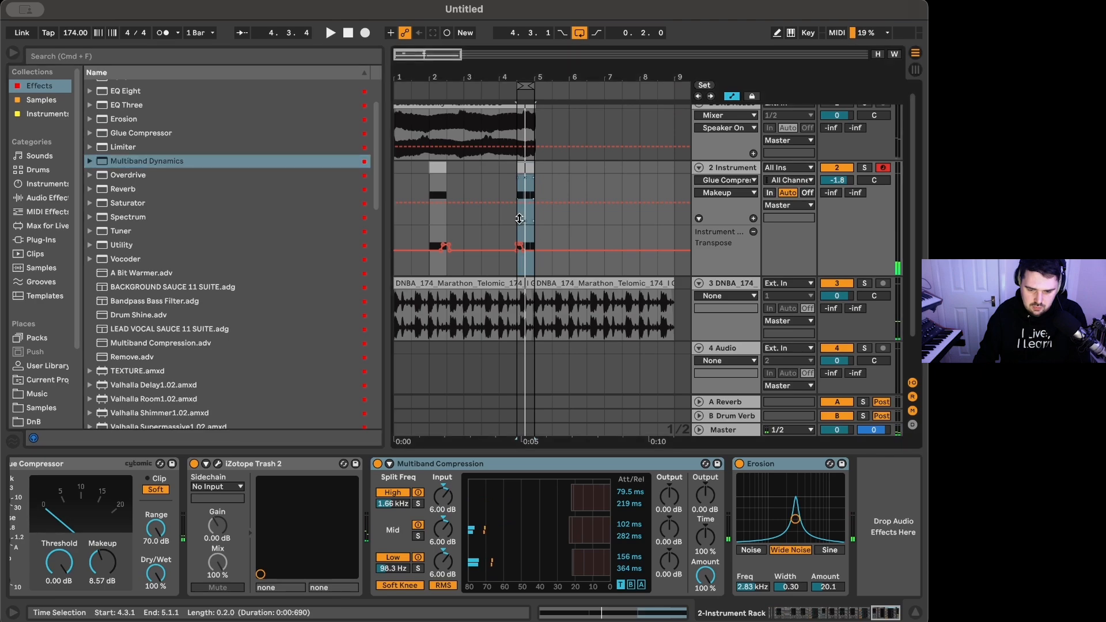
key(a)
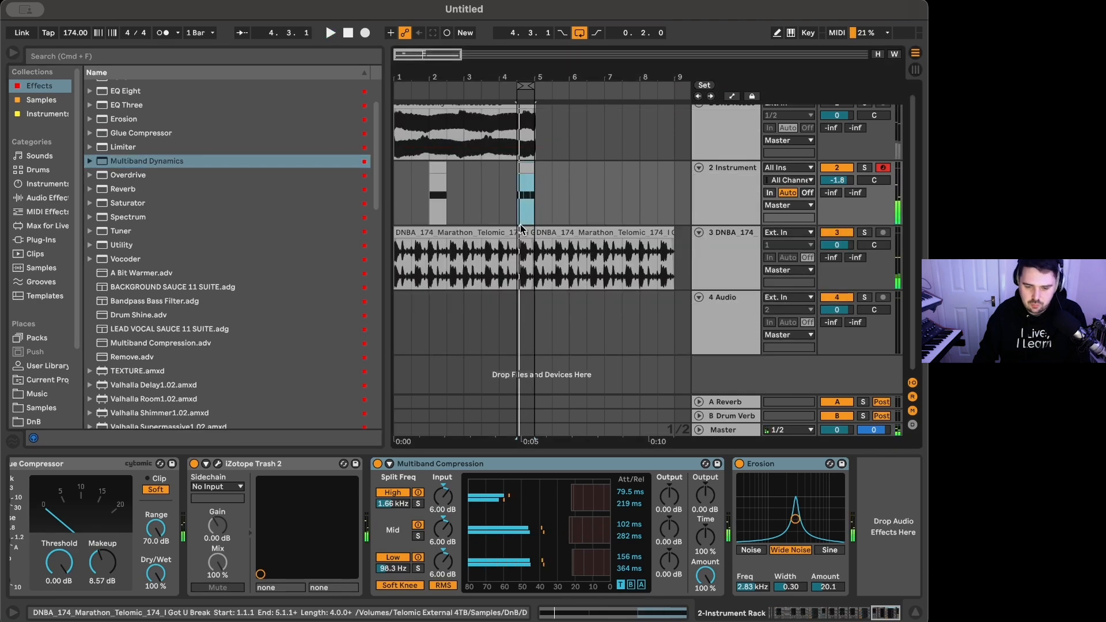
key(plus)
key(s)
key(space)
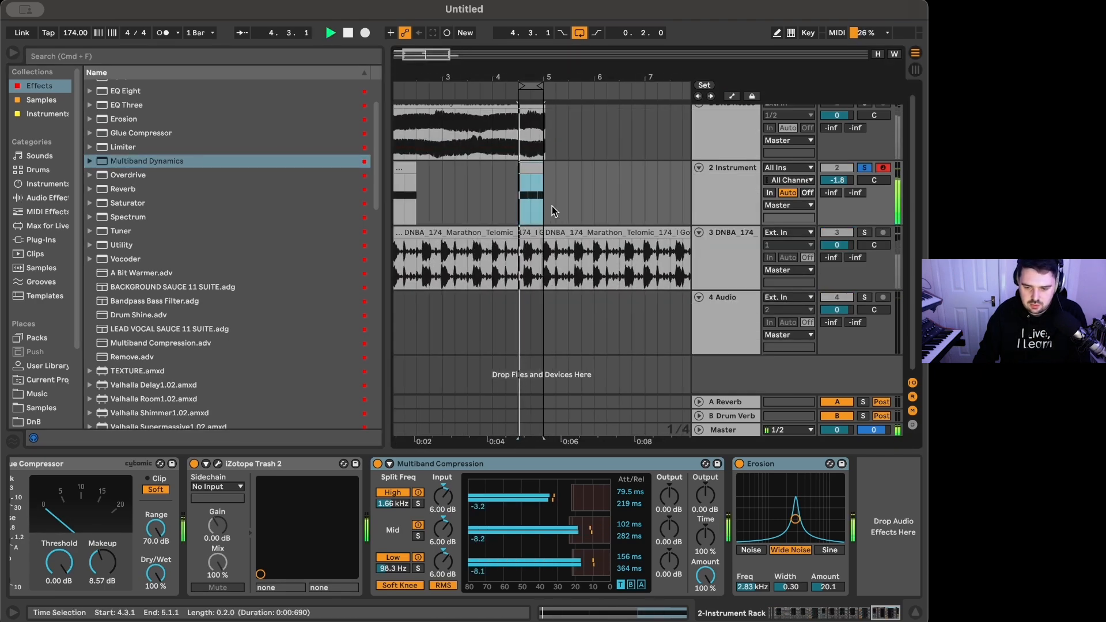
scroll(552, 211, up, 1)
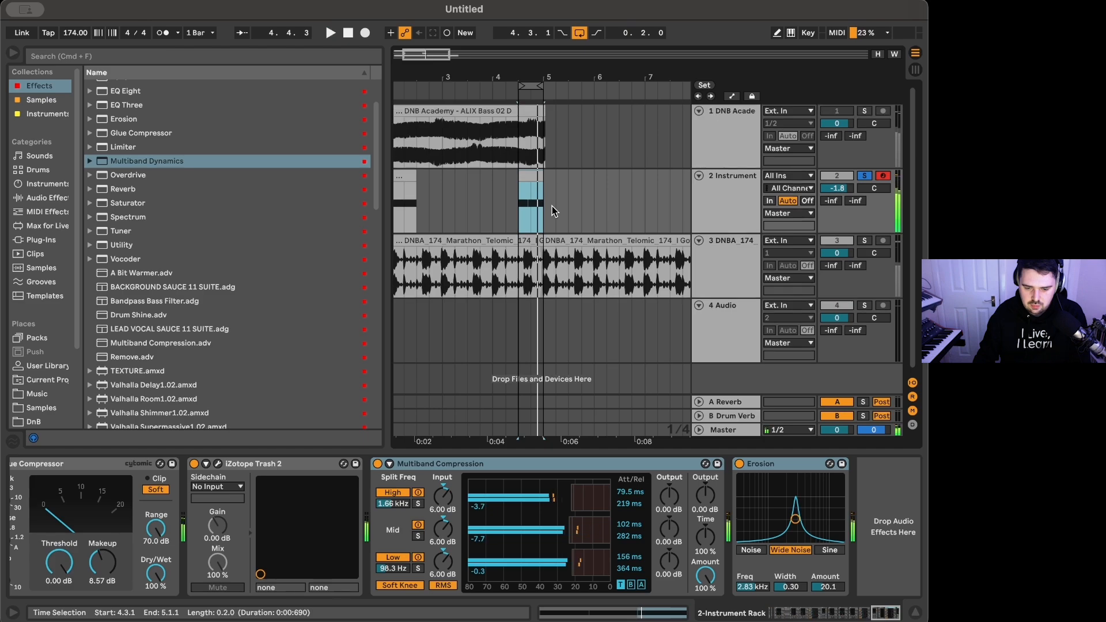
Compare the original DNB Academy bass sample with the processed Instrument clip by soloing and playing each in turn.
key(minus)
key(minus)
click(437, 108)
key(s)
key(space)
key(space)
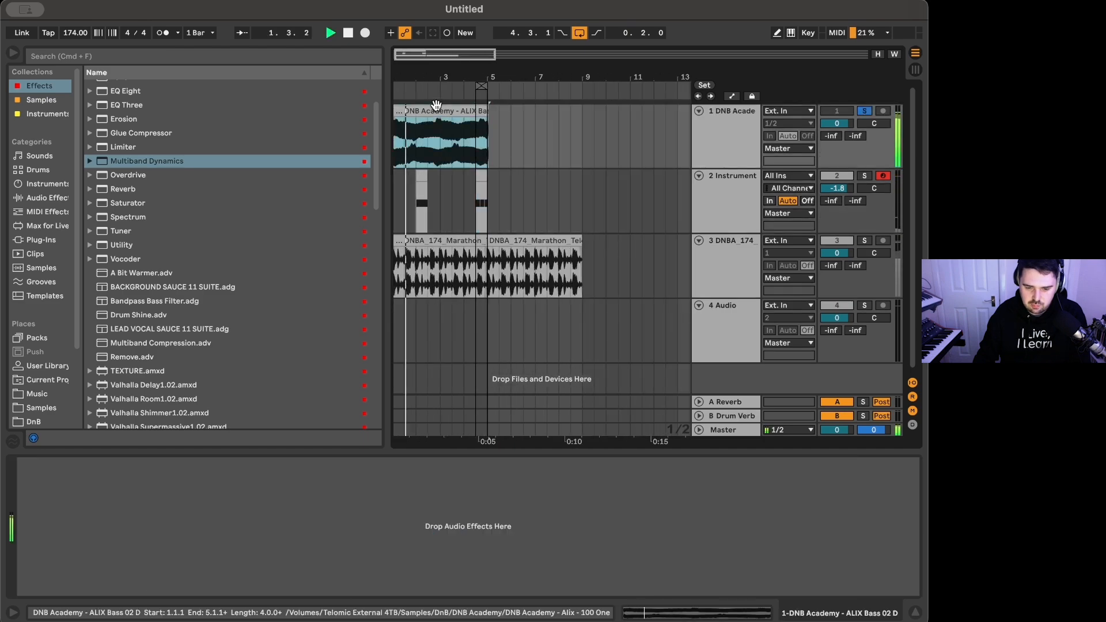
key(space)
click(482, 180)
key(s)
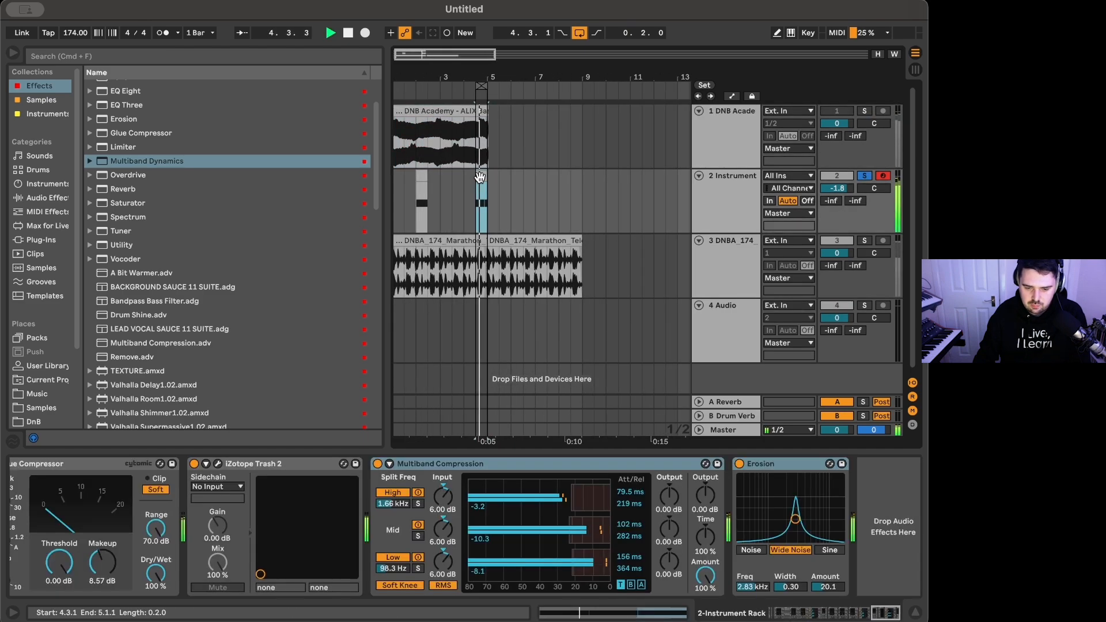
Freeze the Instrument track and copy its clip from 4.3.1 to 5.1.1 as audio onto a new audio track below.
right_click(725, 204)
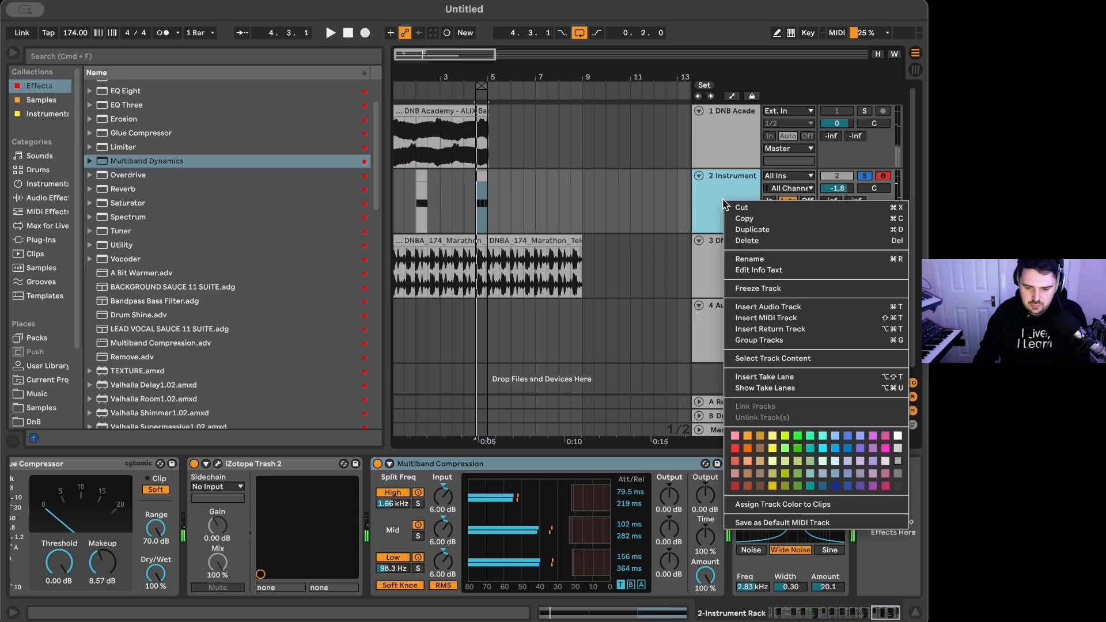
click(777, 295)
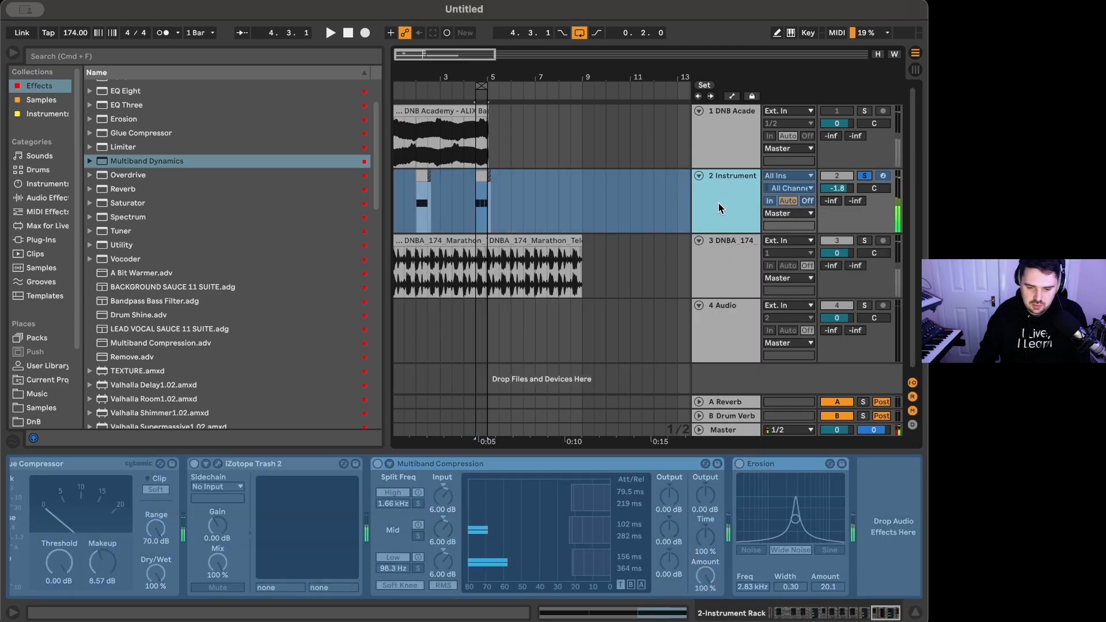
key(super+t)
drag(480, 175, 486, 261)
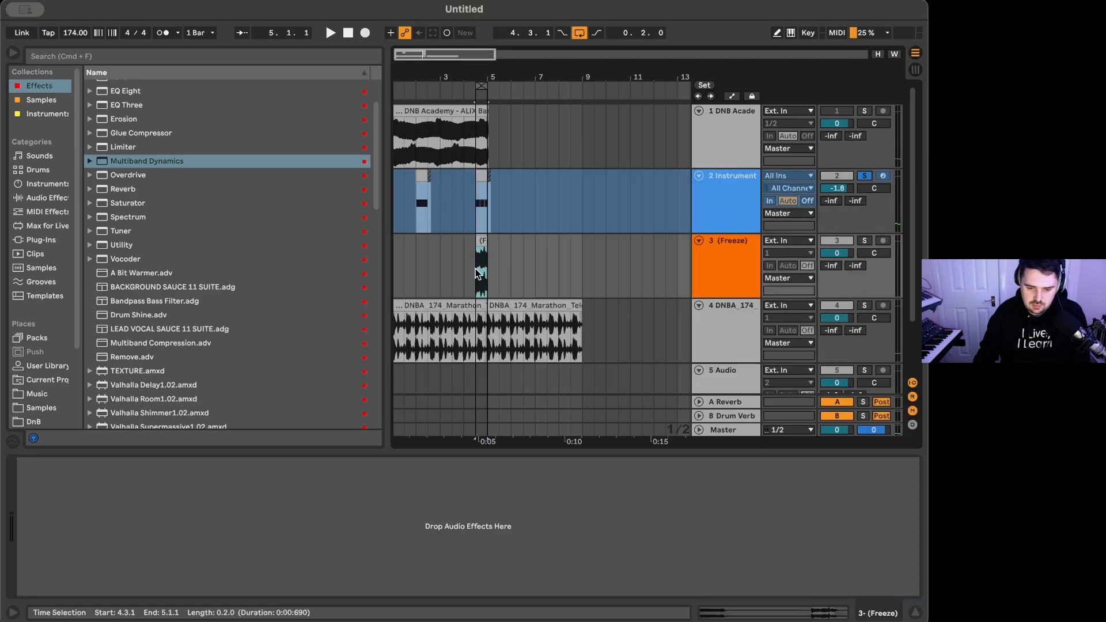
Solo and play the frozen bass audio, then split it at 4.3.4 and 4.4.3.
scroll(476, 269, up, 6)
click(476, 269)
scroll(503, 271, up, 4)
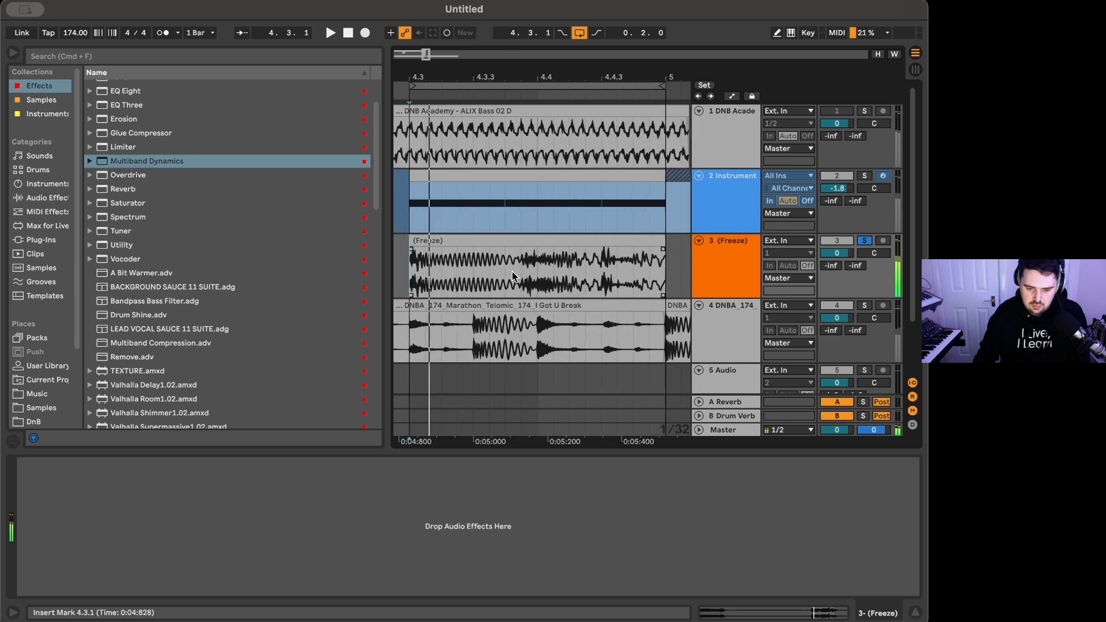
scroll(530, 271, down, 1)
key(space)
drag(520, 266, 603, 257)
key(super+e)
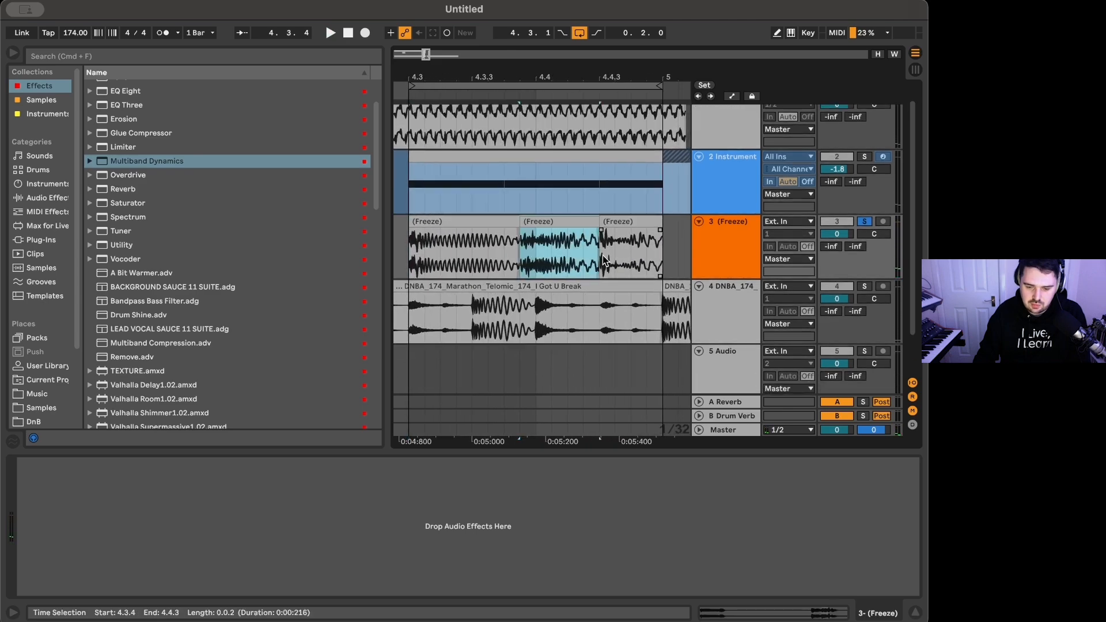
Rearrange the three frozen bass slices in reverse order from 4.1.4 to 4.3.4 and play them.
scroll(596, 253, down, 3)
drag(576, 222, 530, 223)
click(451, 223)
key(space)
key(space)
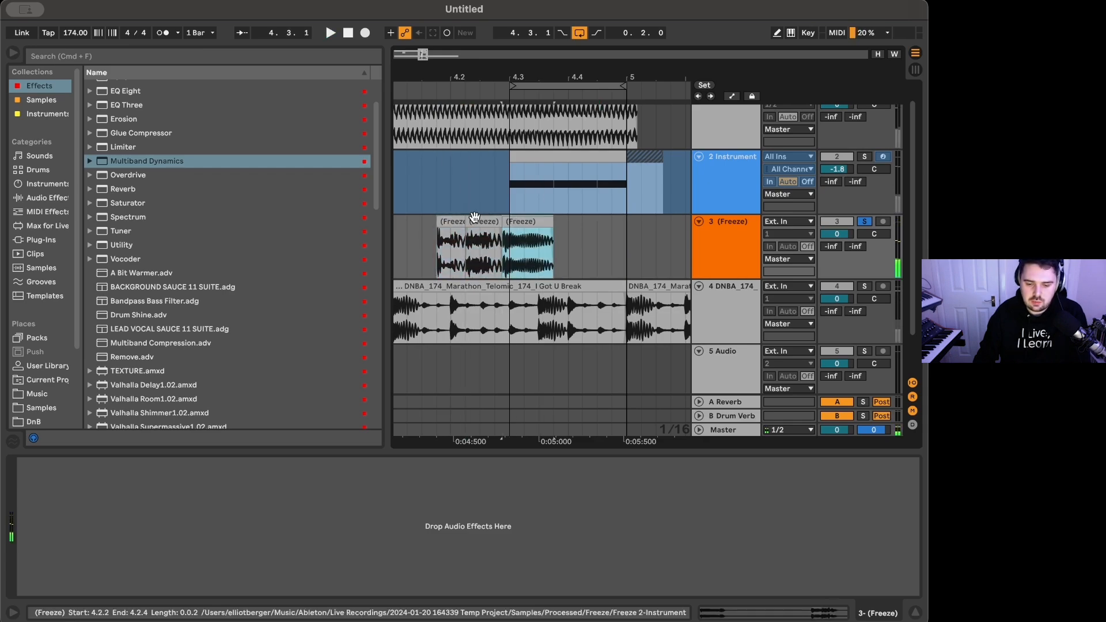
Turn off the arrangement loop and play the rearranged bass from its first slice.
click(451, 222)
key(space)
key(space)
click(580, 35)
key(space)
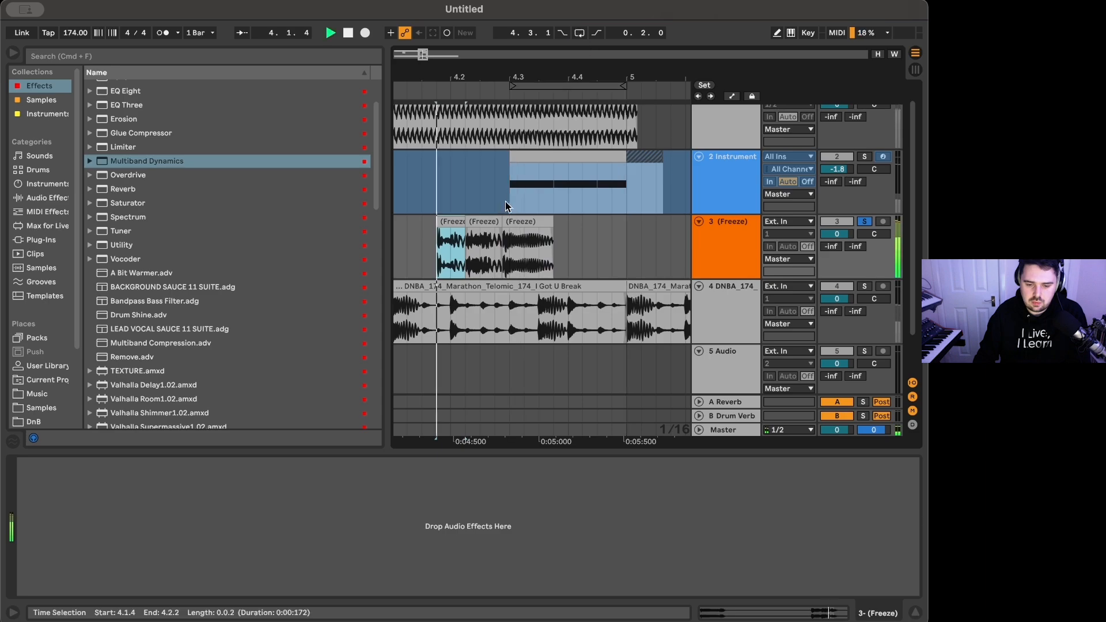
Duplicate the longest bass slice, shorten the original's end, and close the gap between the slices.
click(531, 236)
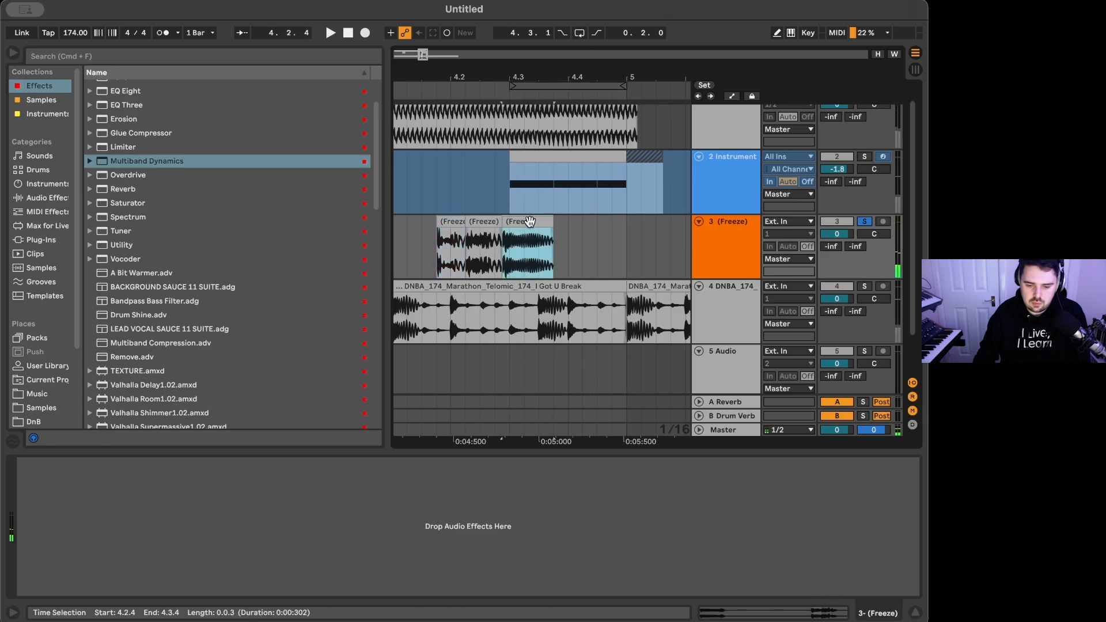
key(super+d)
key(space)
drag(562, 221, 562, 221)
drag(450, 223, 522, 228)
click(570, 221)
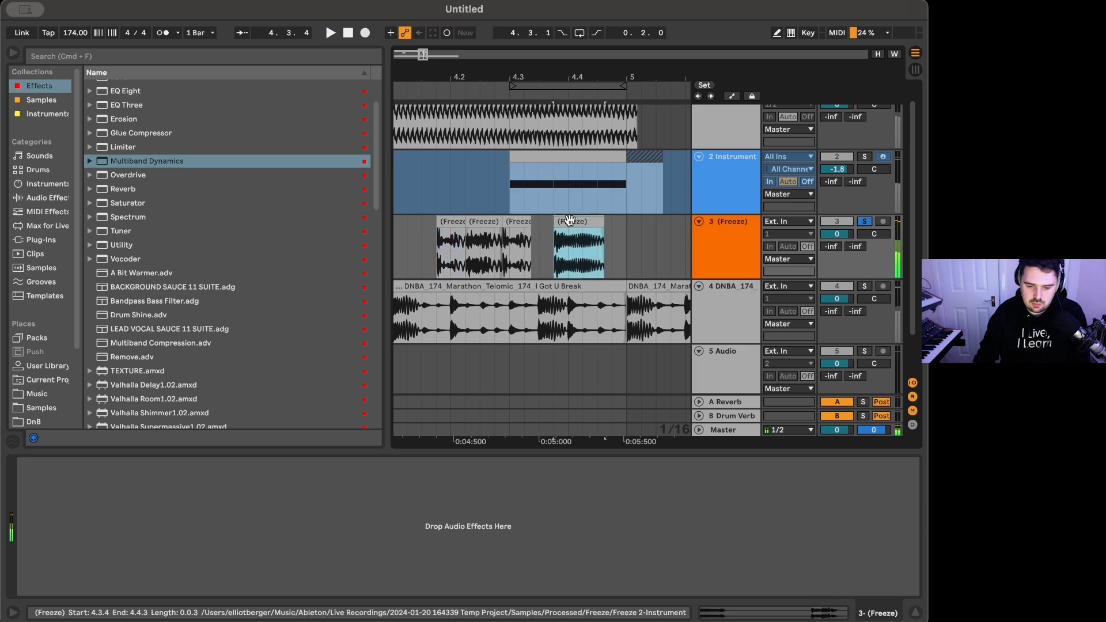
drag(605, 221, 537, 202)
Play the resampled bass pattern from 4.1.1.
scroll(607, 221, down, 5)
scroll(603, 221, down, 1)
click(519, 221)
key(space)
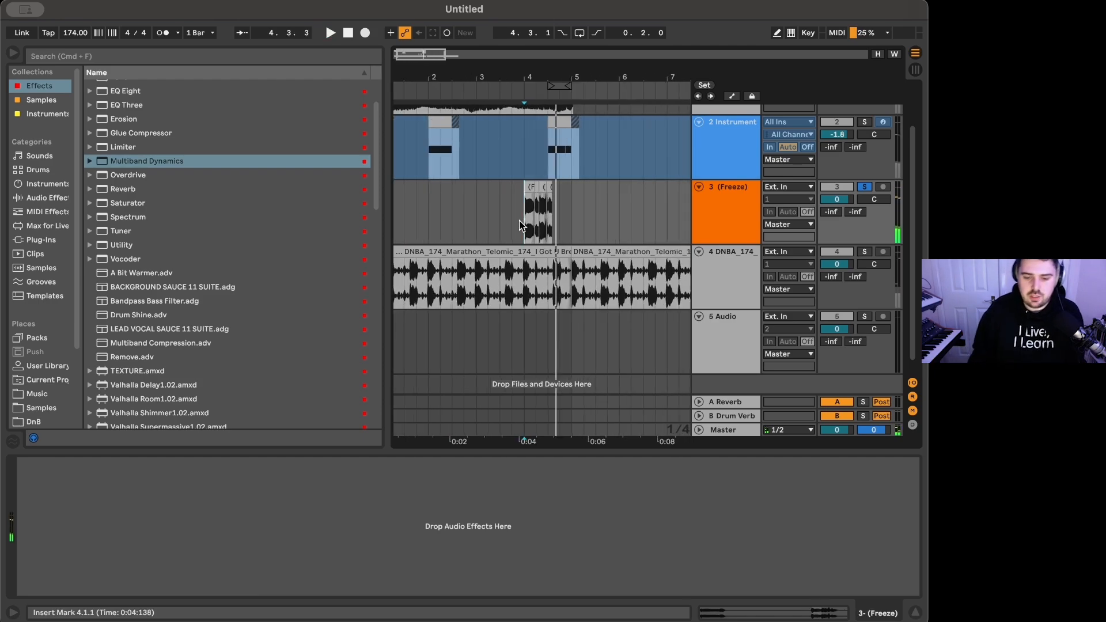
scroll(522, 224, down, 2)
scroll(551, 216, down, 3)
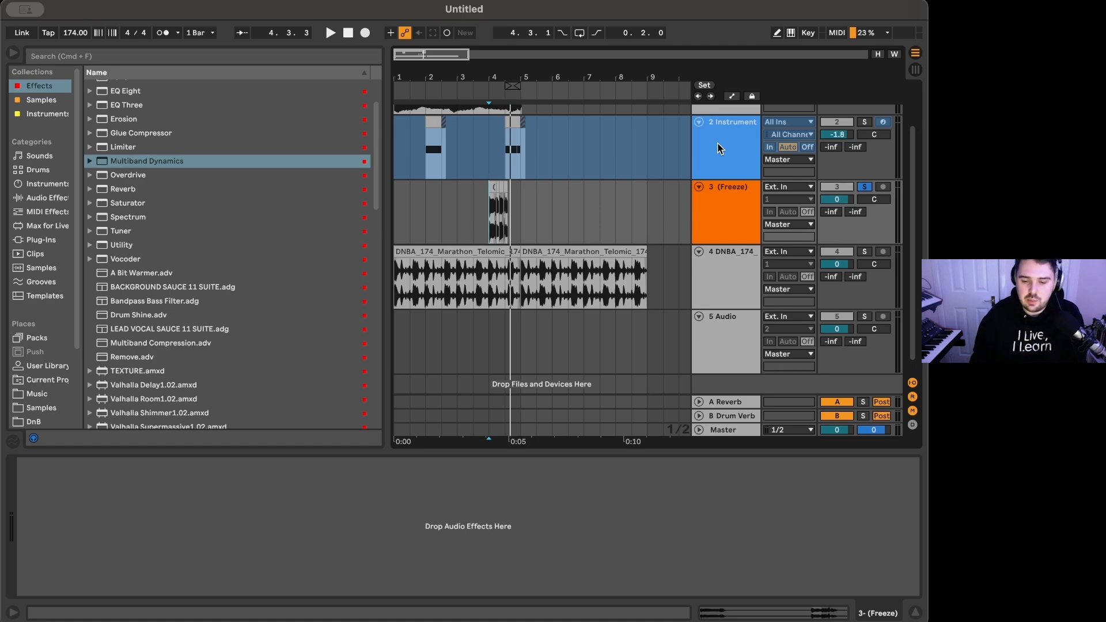
Group the DNB Academy, Instrument and Freeze tracks, then collapse and expand the group.
scroll(718, 149, up, 3)
click(719, 148)
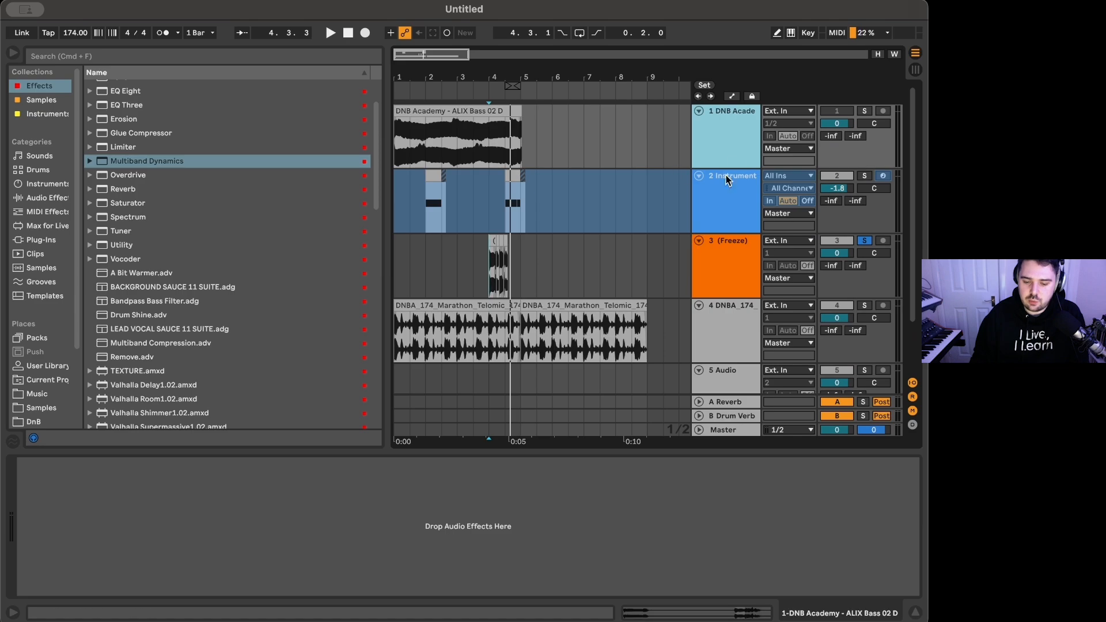
click(734, 223)
click(733, 276)
click(725, 218)
click(731, 152)
click(728, 225)
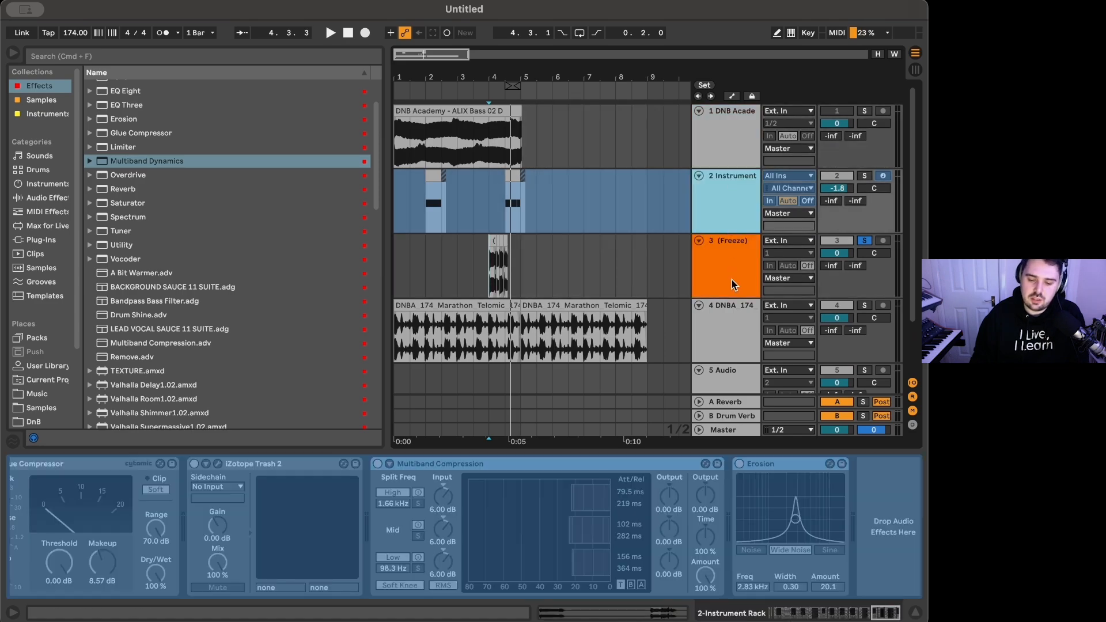
click(733, 281)
shift+click(731, 152)
key(super+g)
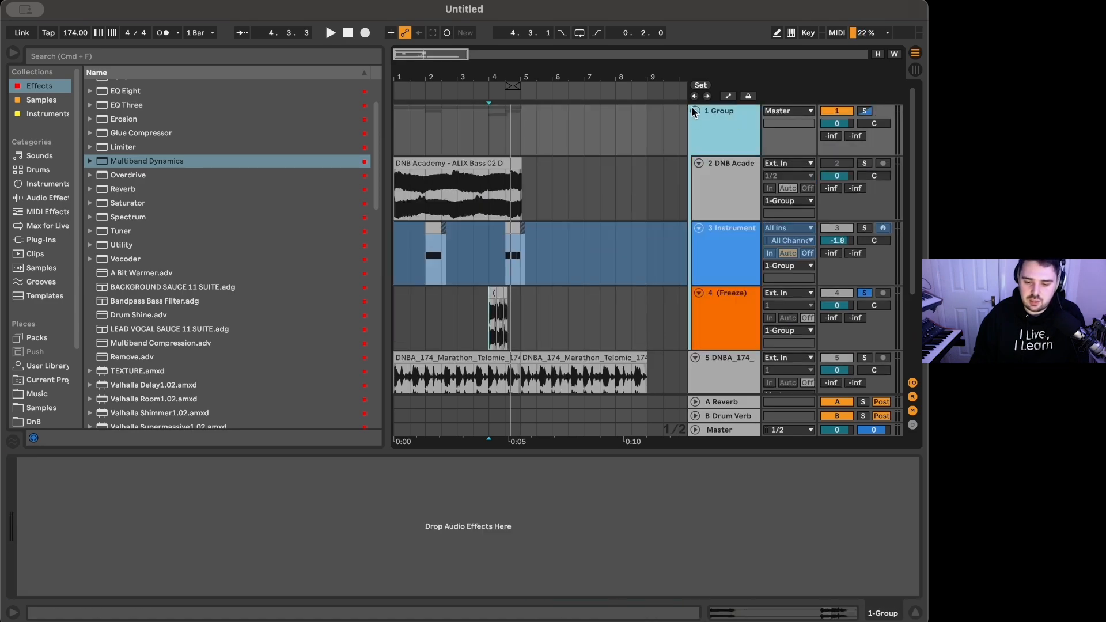
click(696, 111)
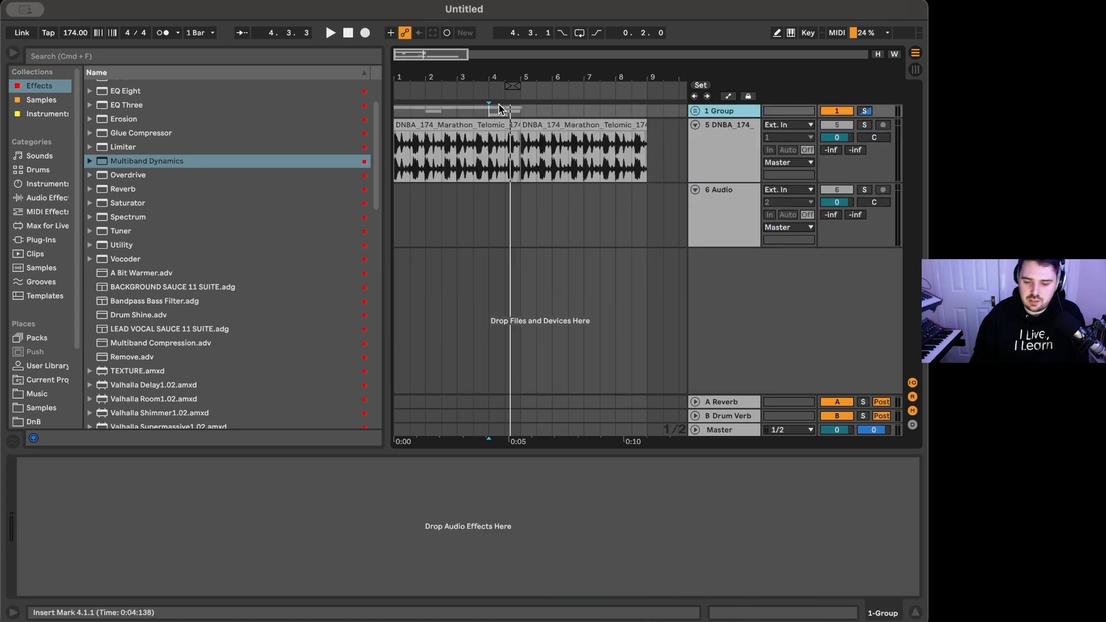
click(696, 111)
Play the grouped bass tracks from 4.1.1 and clear the solo on the Freeze track.
click(488, 263)
key(space)
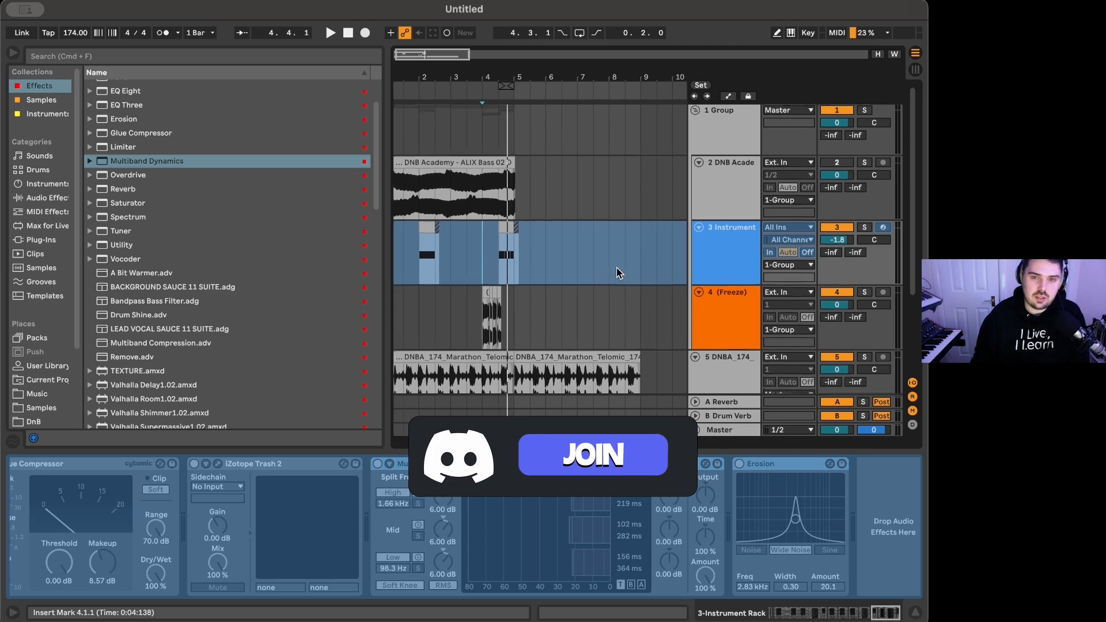
scroll(617, 274, down, 1)
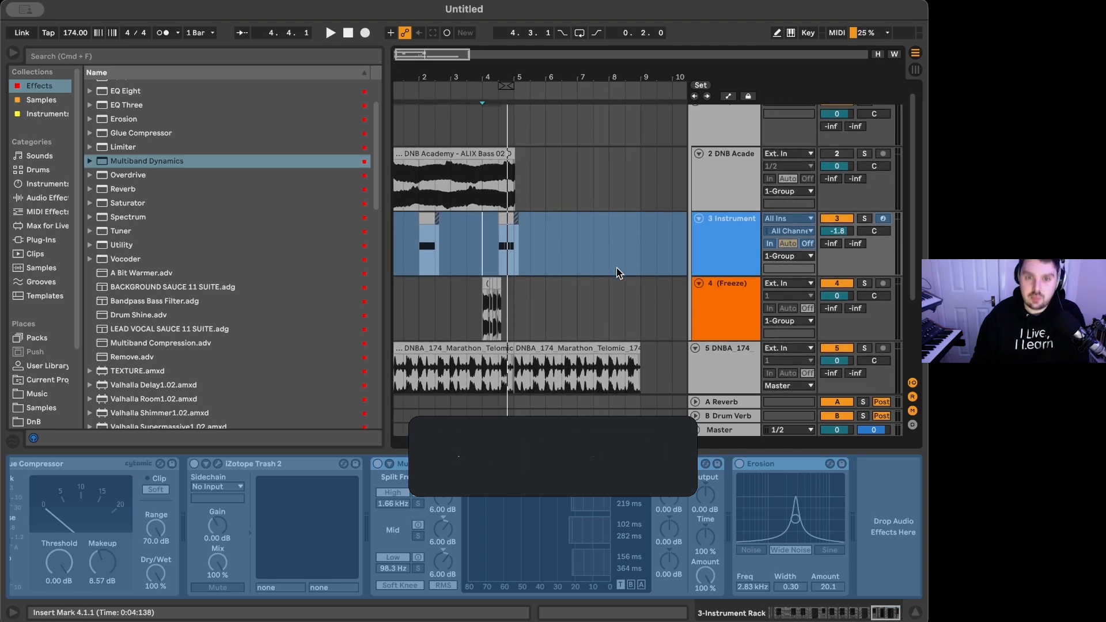